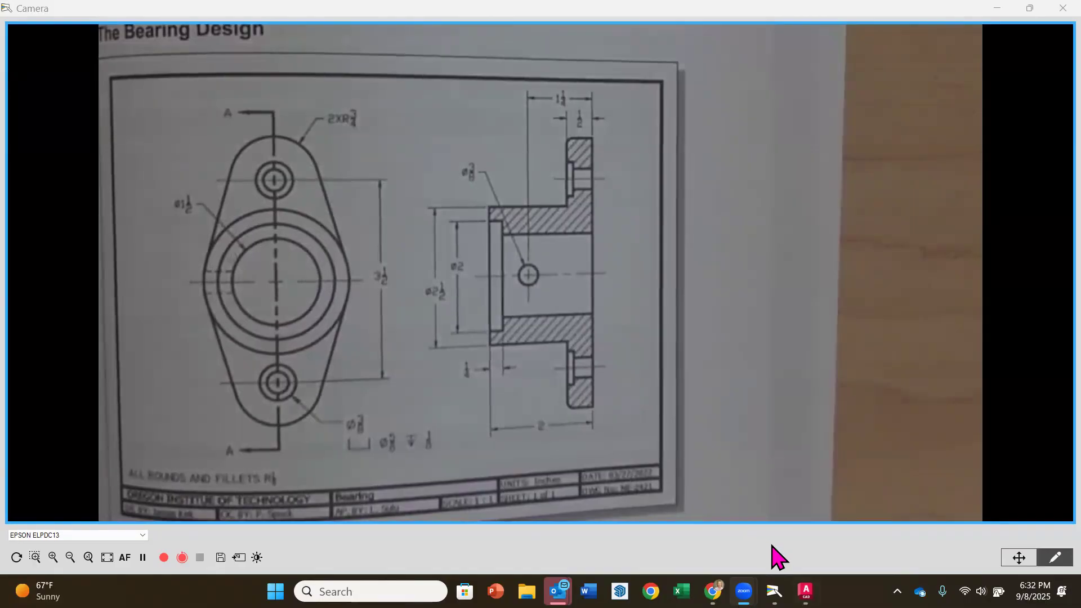
Step: Switch to AutoCAD and check whether LineWeight is enabled in the status bar customization list
left_click(781, 483)
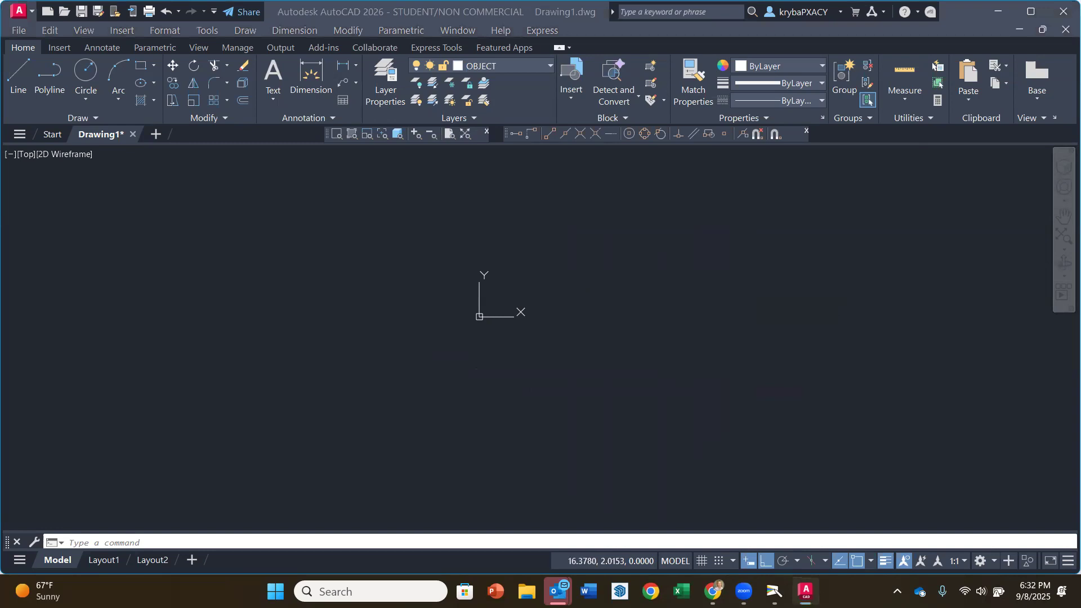
left_click(611, 288)
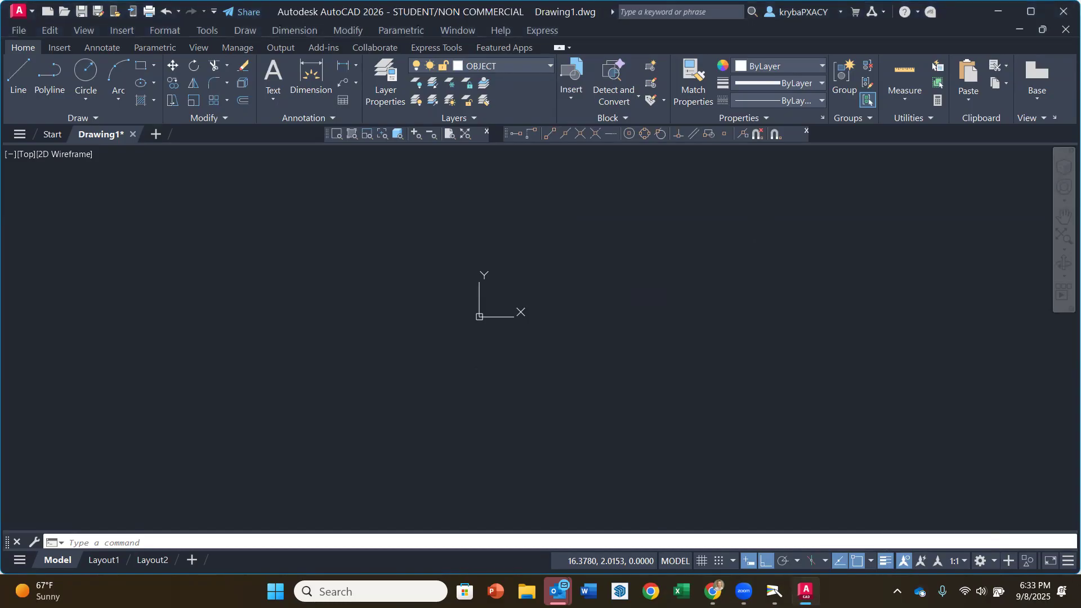
left_click(1068, 561)
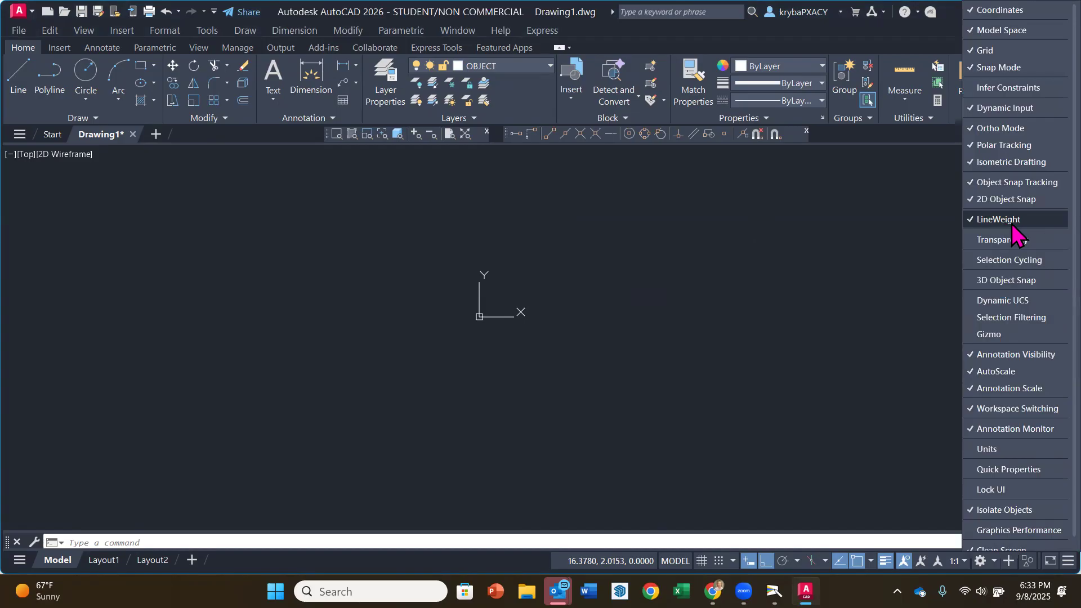
left_click(877, 232)
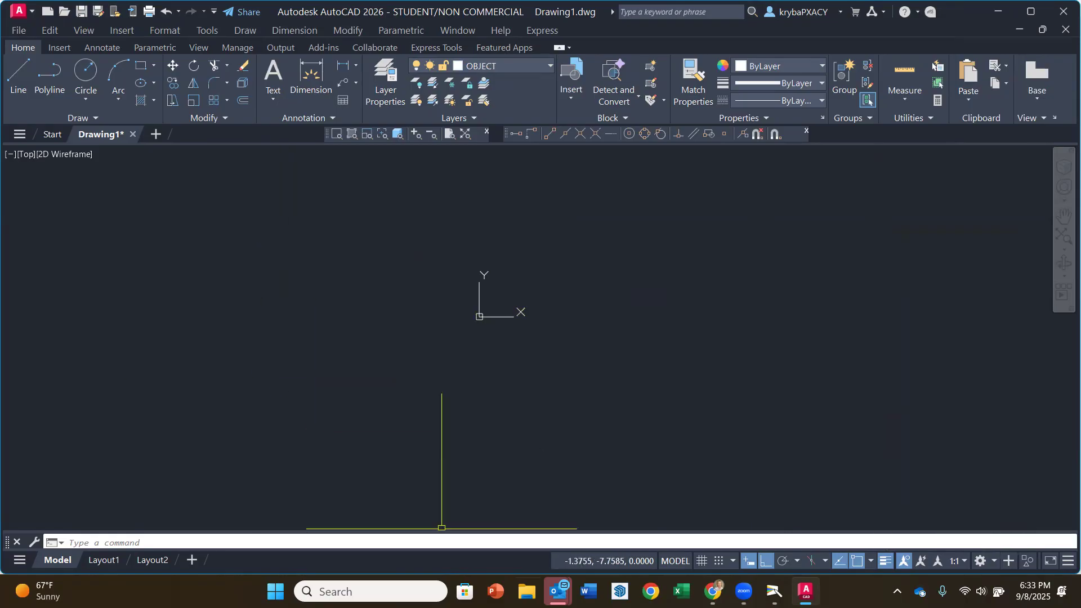
Step: Consult the bearing drawing in the Camera window and draw a 2.5-diameter circle centred at 0,0 in AutoCAD
left_click(774, 592)
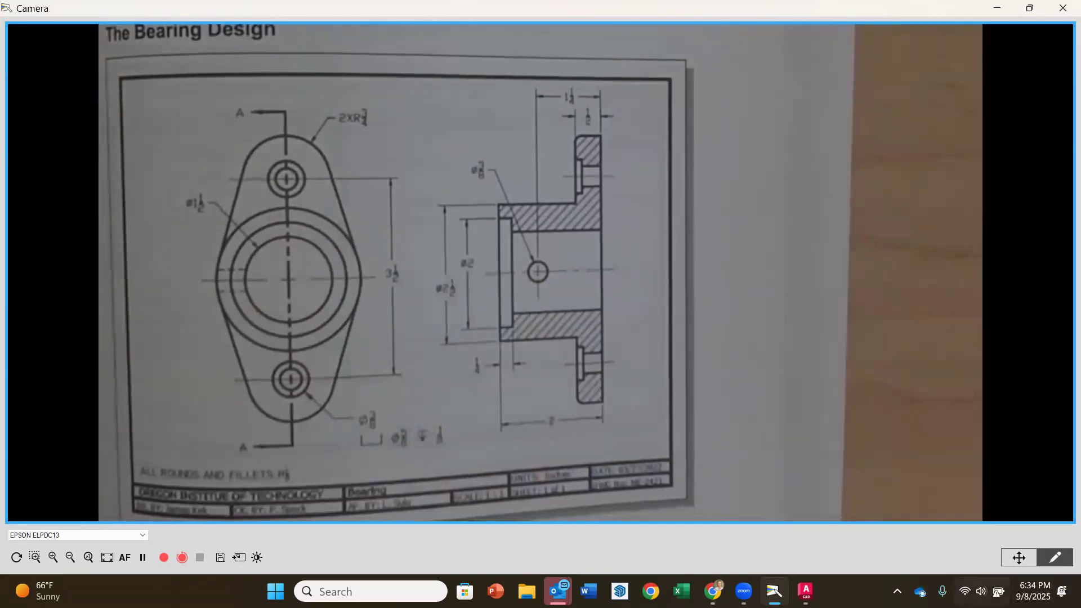
left_click(805, 591)
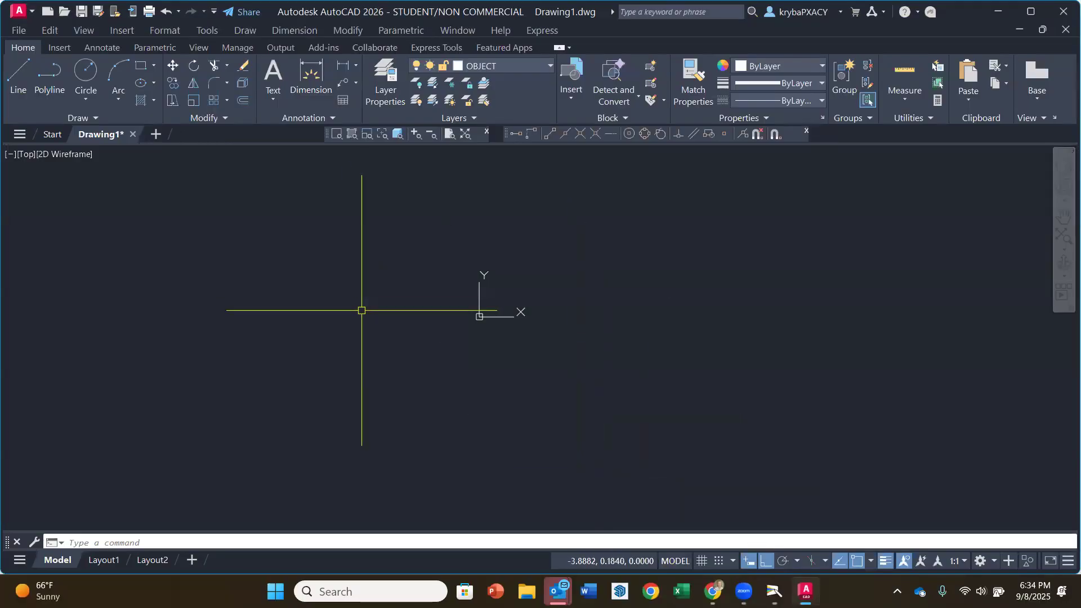
mouse_move(461, 378)
middle_mouse_down()
mouse_move(490, 350)
mouse_move(448, 383)
mouse_move(576, 357)
mouse_move(490, 386)
mouse_move(546, 402)
mouse_move(493, 382)
middle_mouse_up()
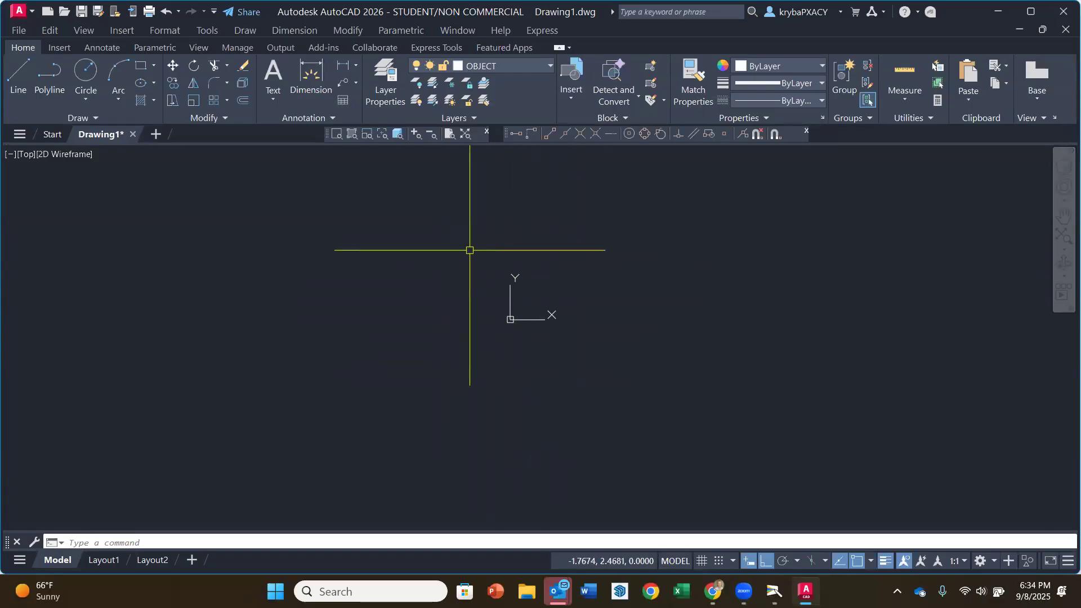
left_click(88, 99)
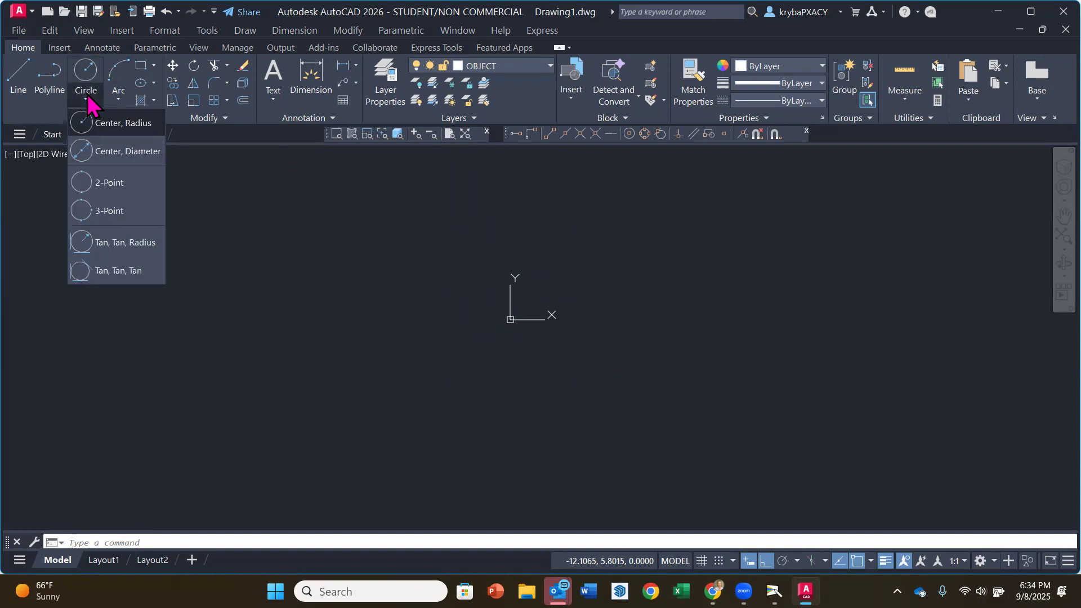
left_click(108, 154)
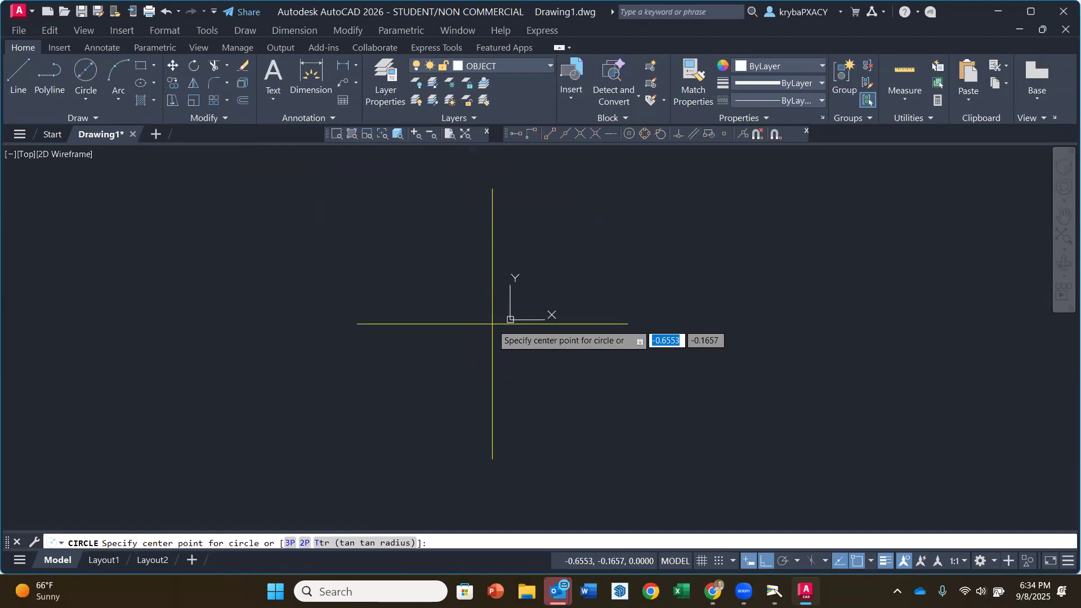
type("0,0")
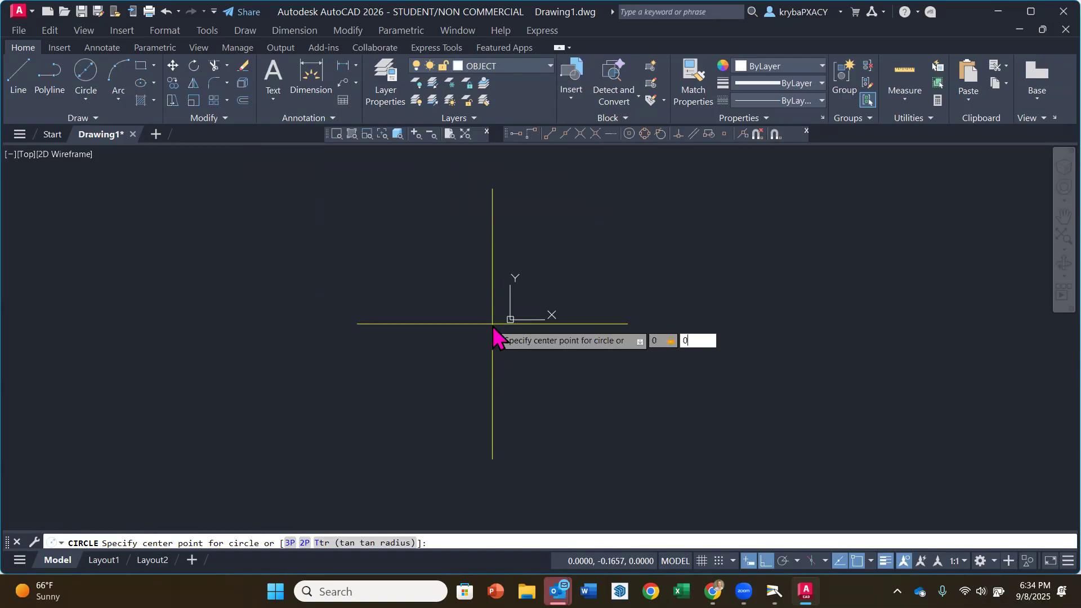
key("Return")
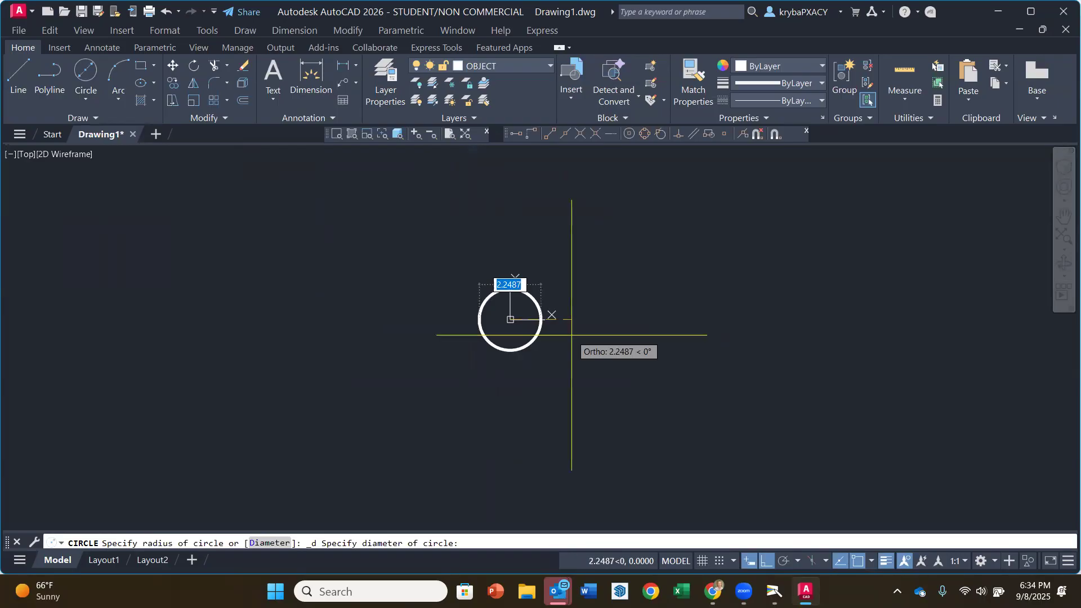
type("2.")
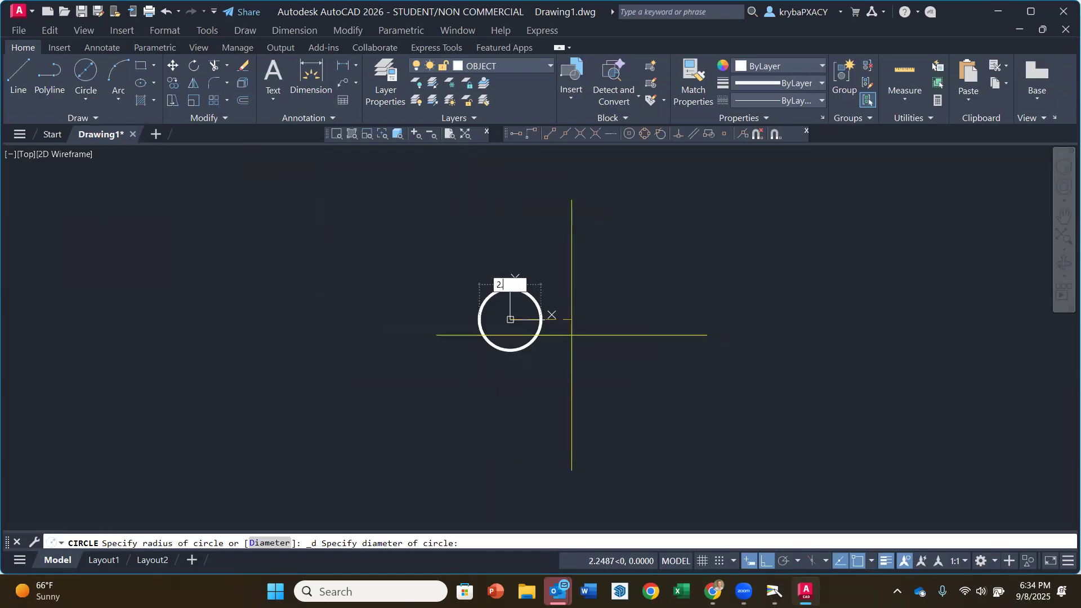
type("5")
key("Return")
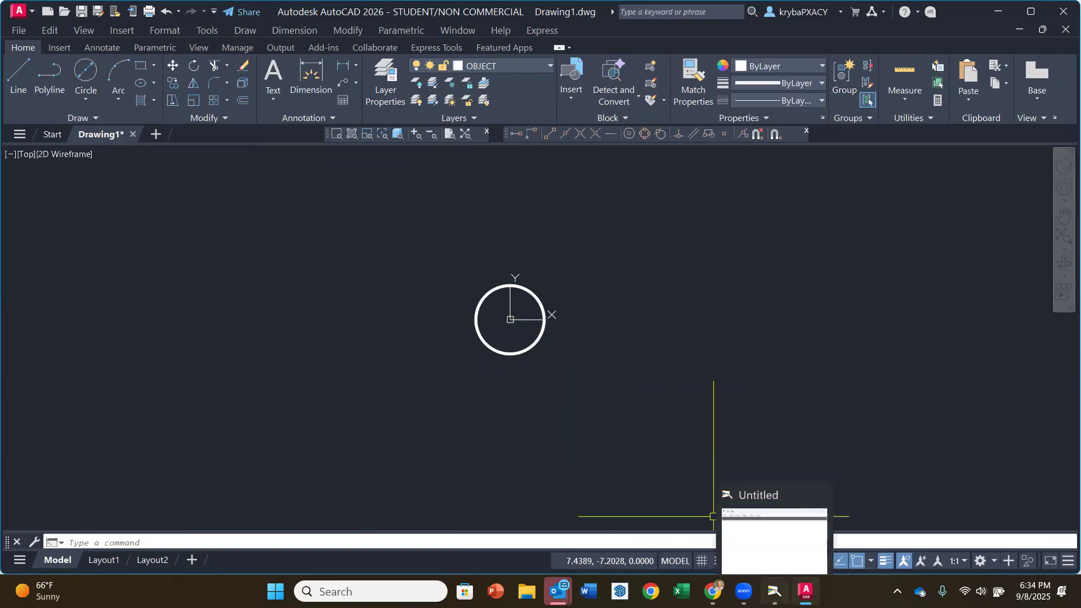
Step: Recheck the bearing drawing in the Camera window and draw a 0.75-radius circle centred at 0,1.75 in AutoCAD
left_click(774, 591)
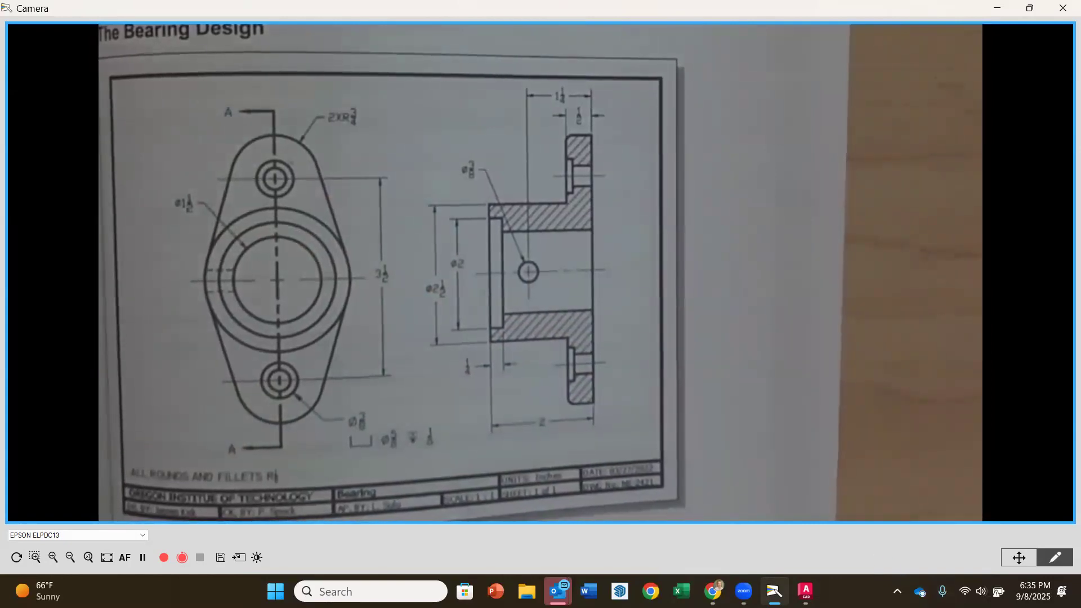
left_click(806, 591)
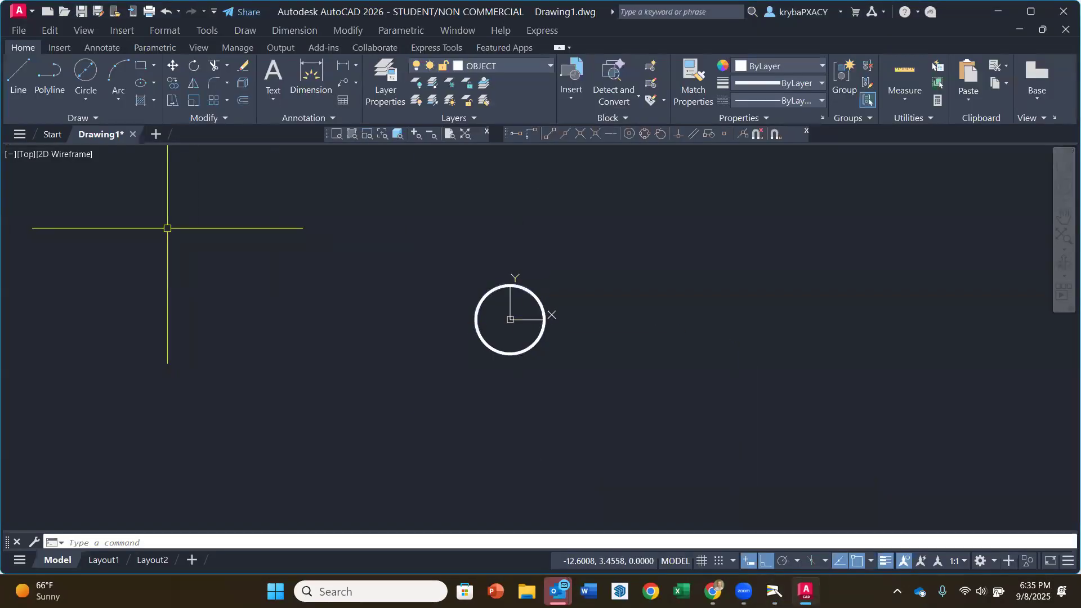
left_click(86, 100)
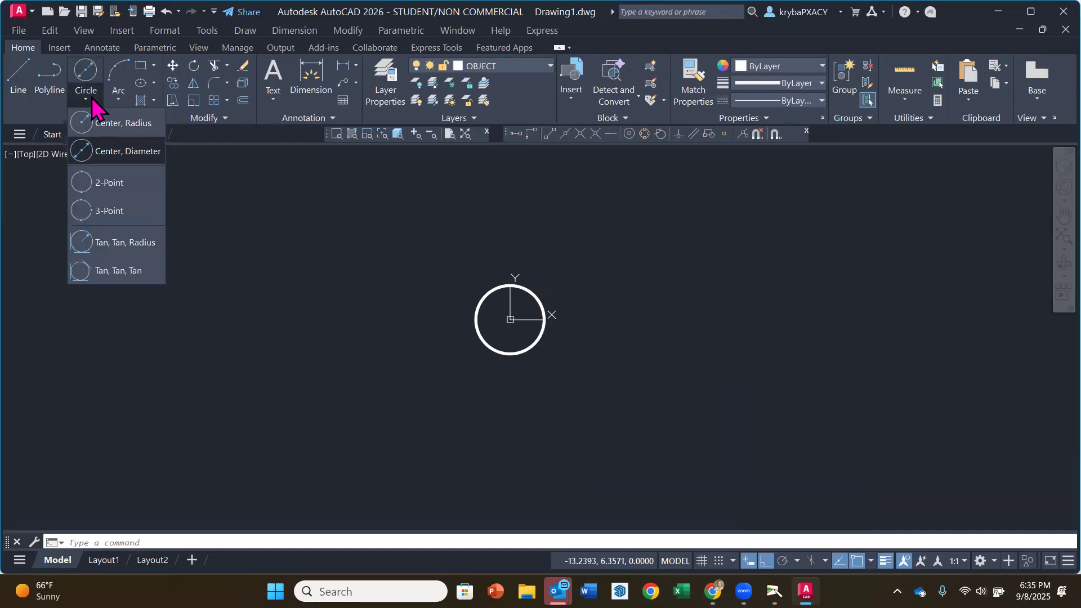
left_click(111, 123)
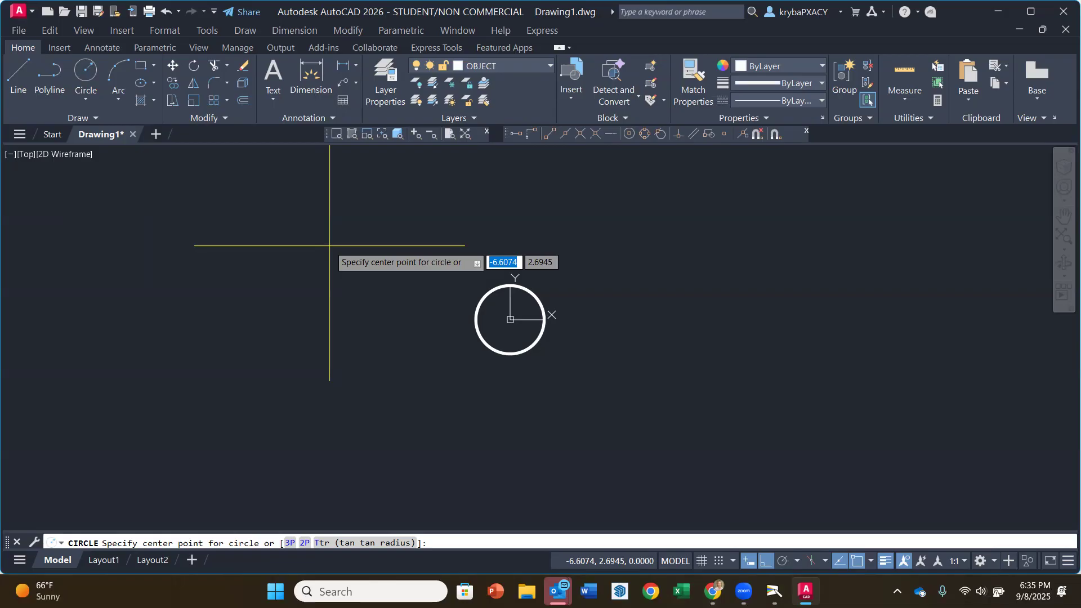
type("0")
key("Tab")
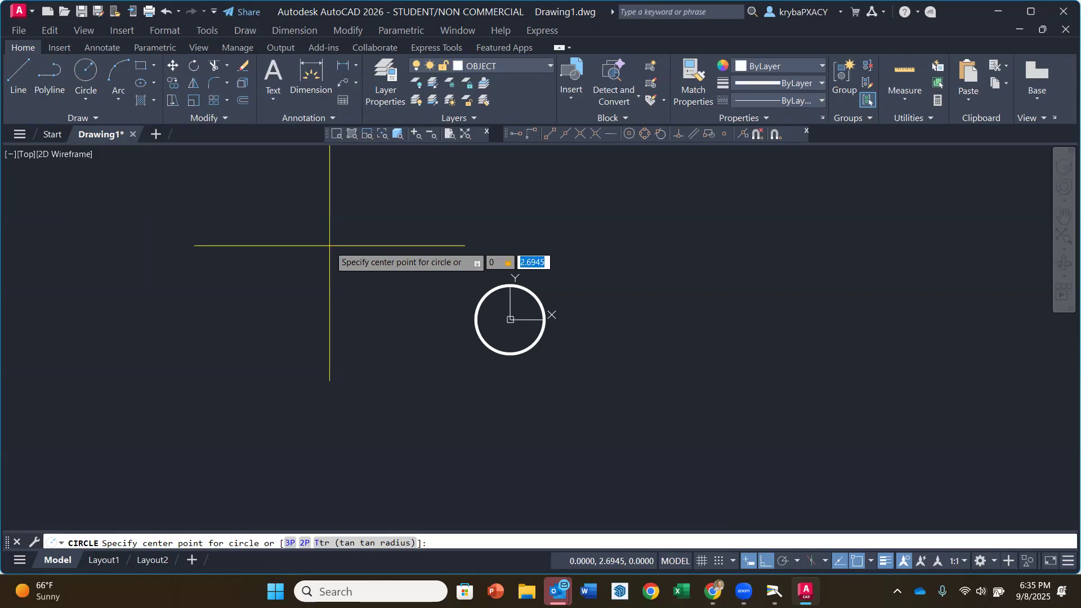
type("1.75")
key("Return")
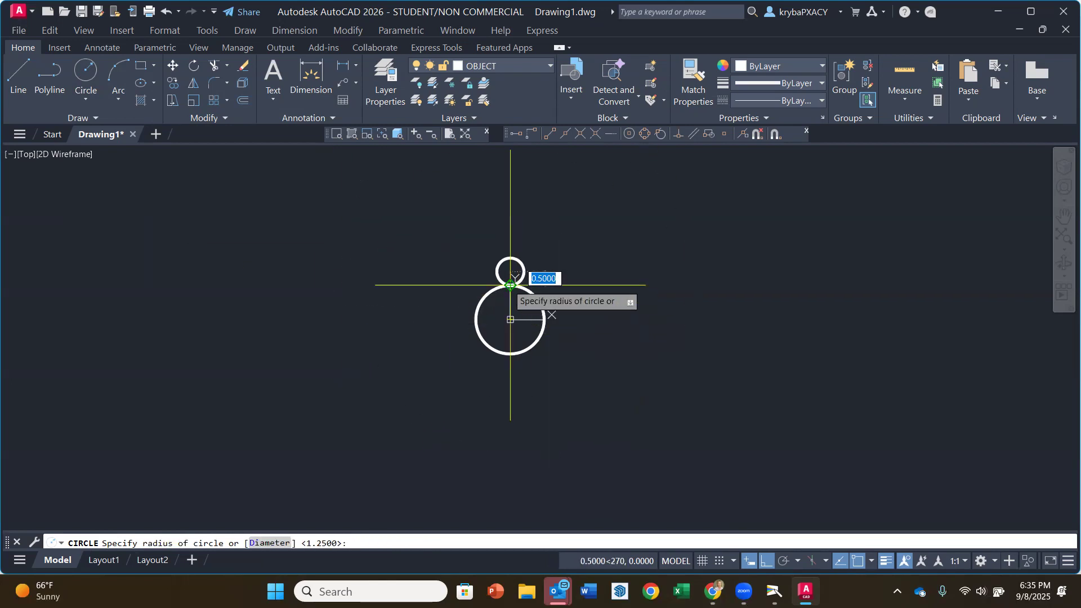
scroll(511, 299, "up", 4)
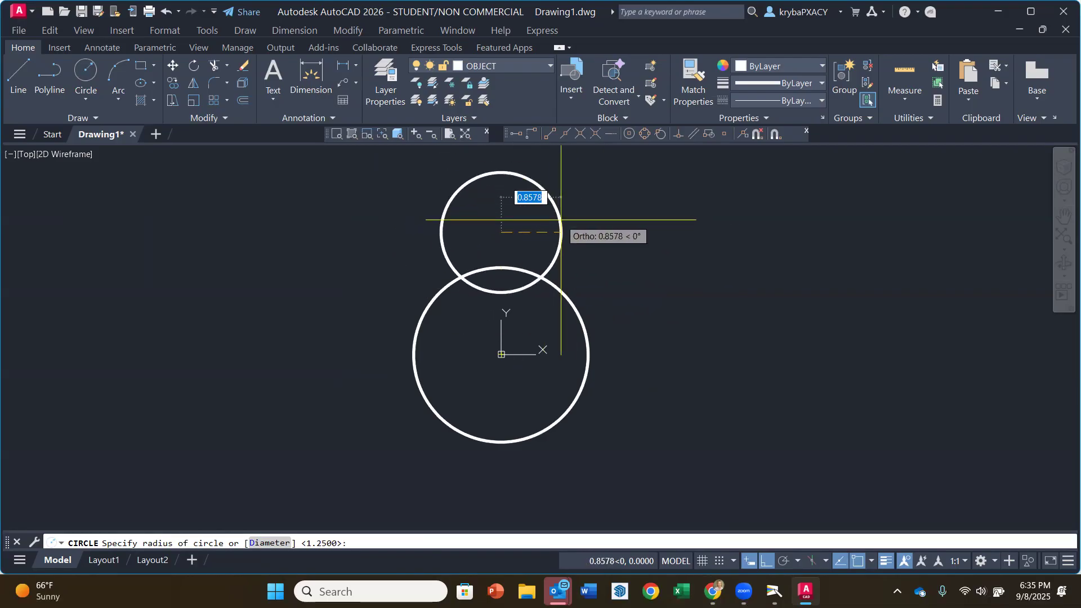
type(".75")
key("Return")
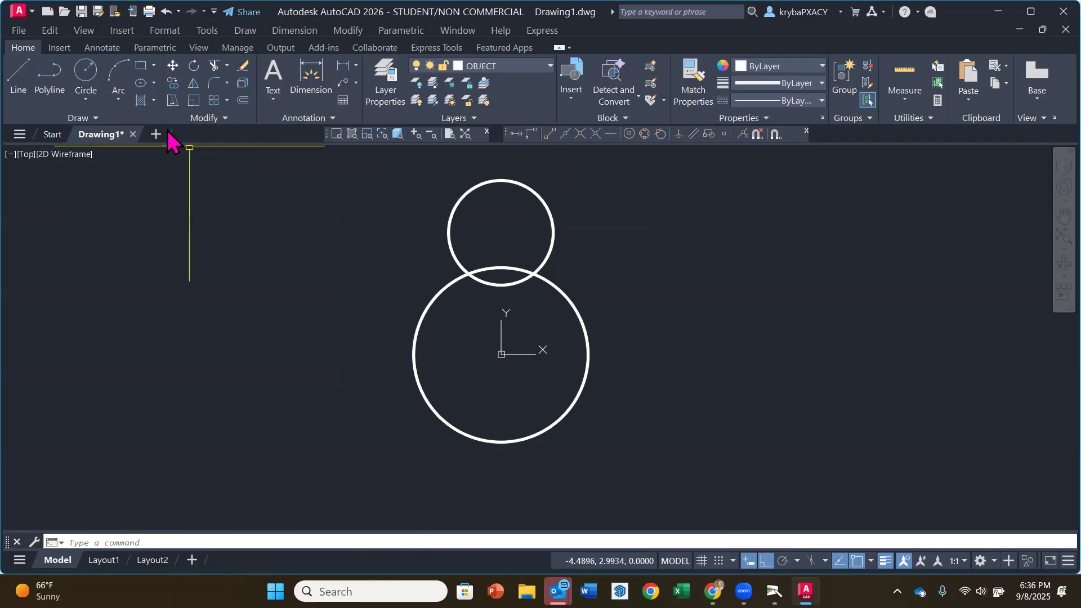
Step: Draw a second 0.75-radius circle below the large circle, centred at 0,-1.75
left_click(90, 73)
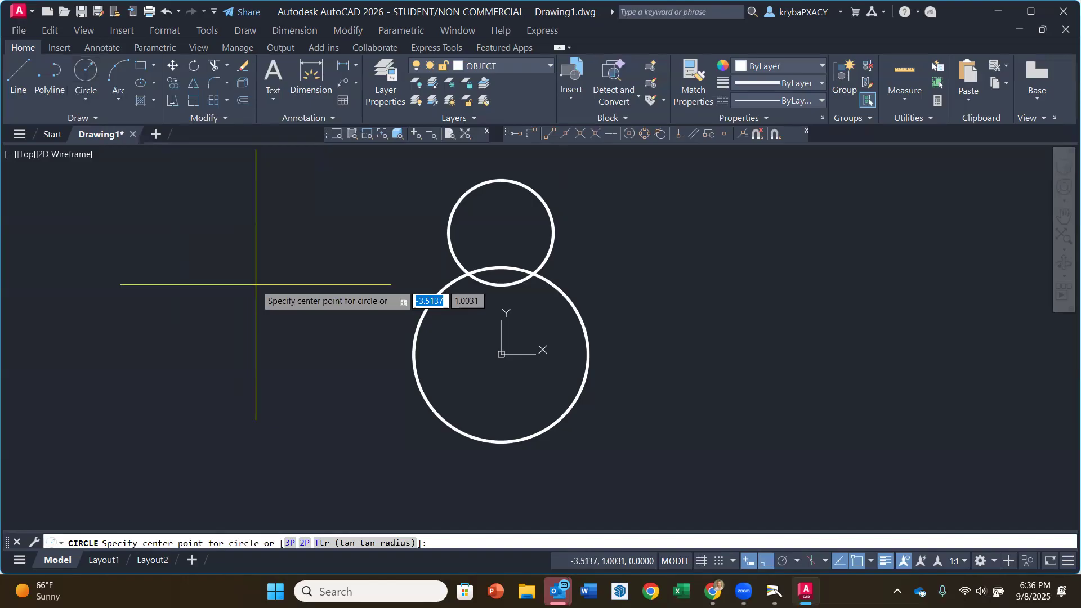
type("0")
key("Tab")
type("-1")
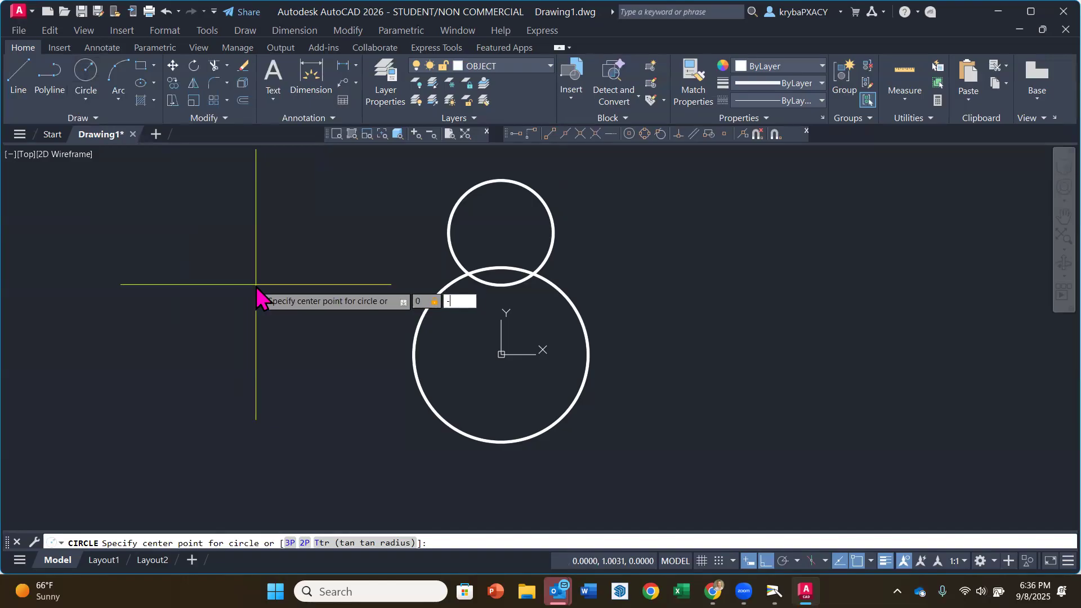
key("Return")
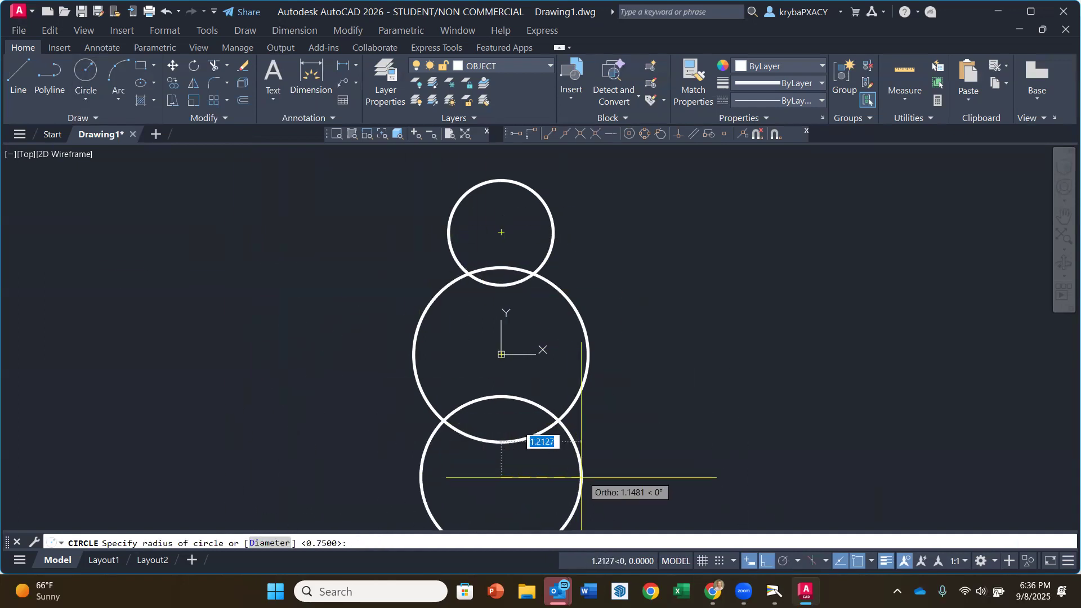
type(".75")
key("Return")
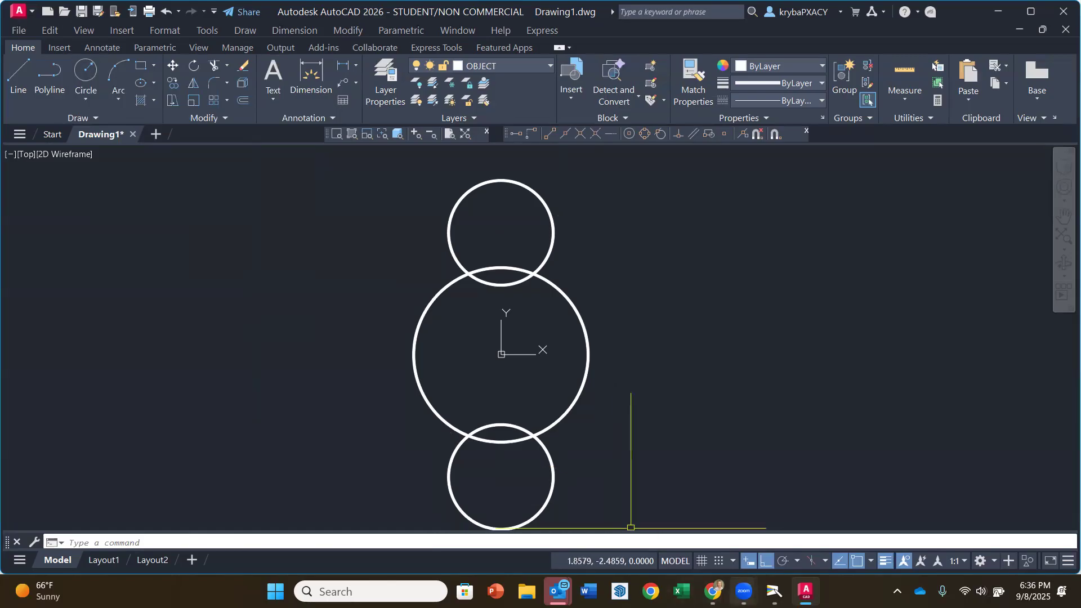
Step: Check the Camera reference and draw a line in AutoCAD tangent to the right sides of the upper circle and the large circle, using Tangent snaps
left_click(774, 591)
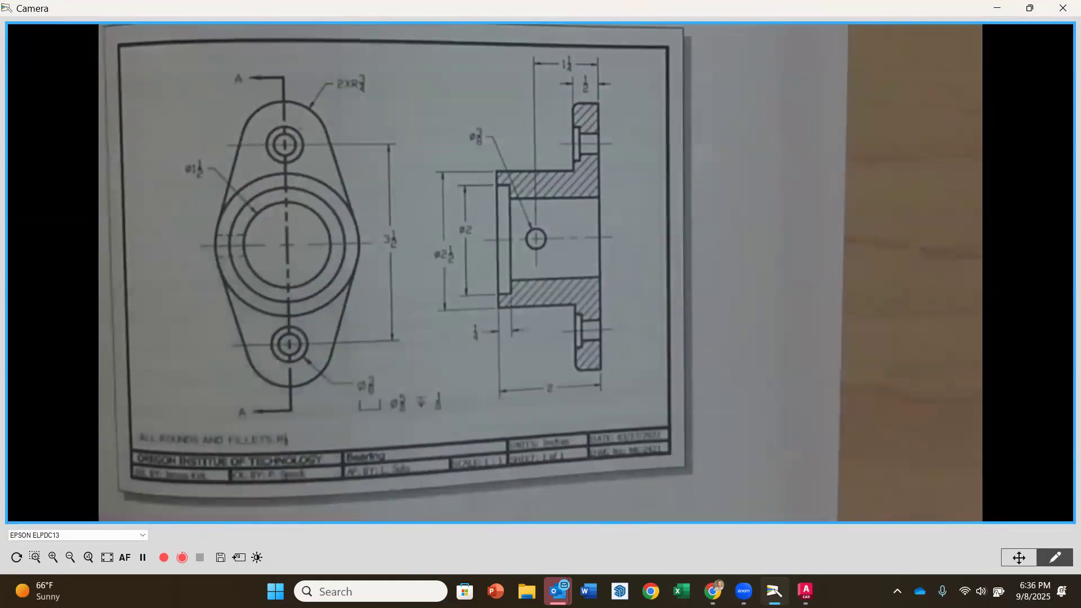
mouse_move(806, 591)
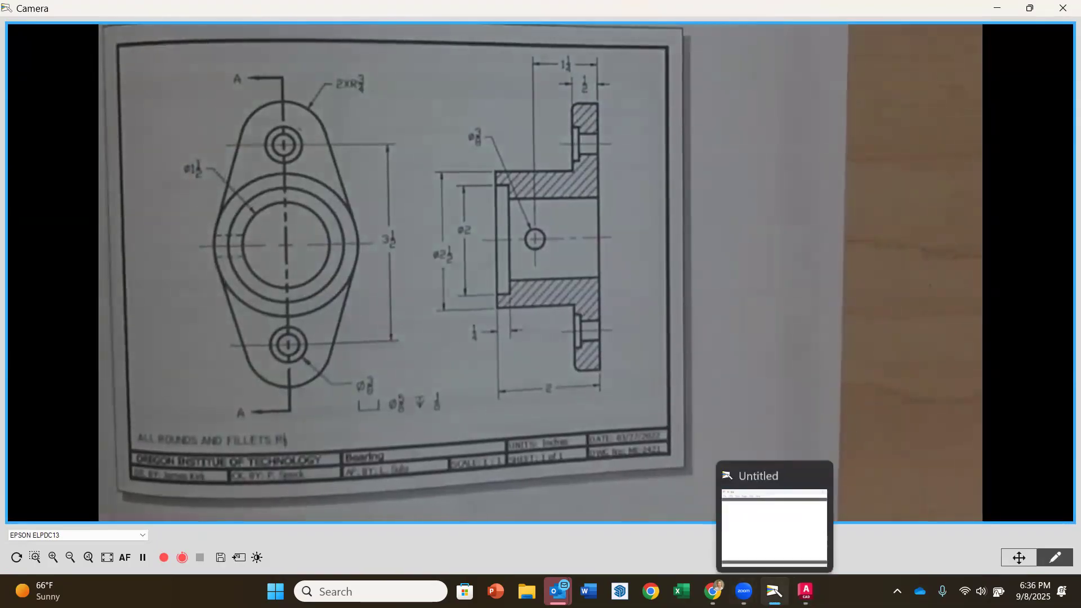
left_click(805, 523)
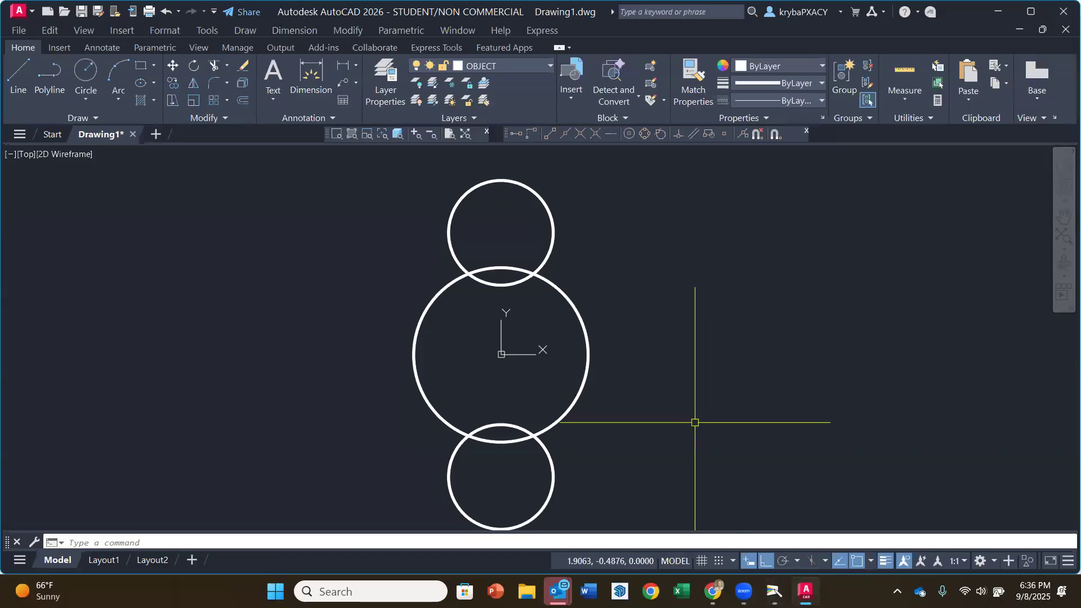
left_click(19, 87)
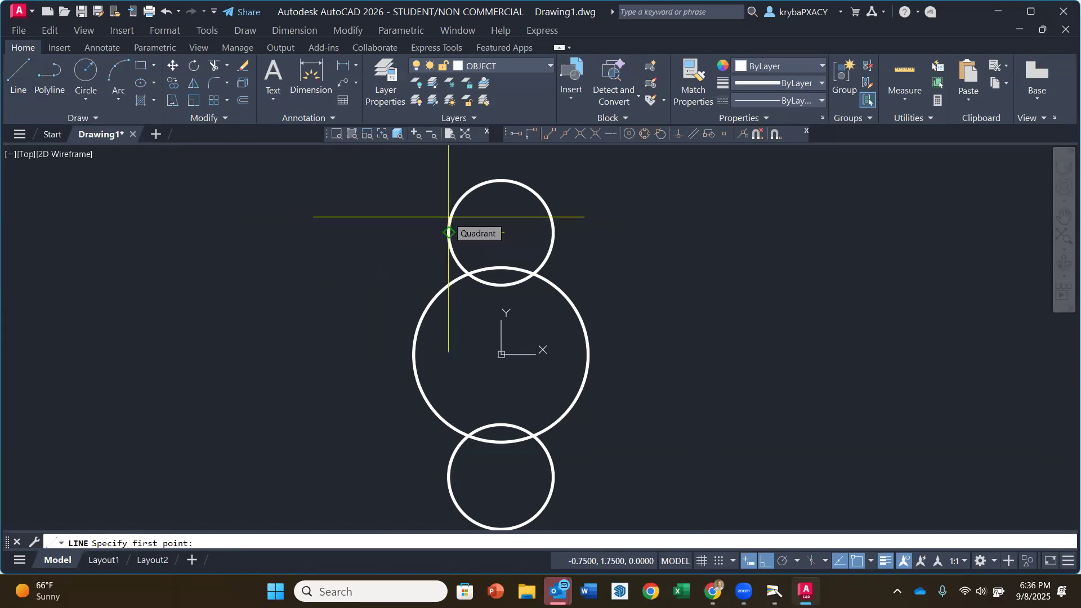
left_click(872, 562)
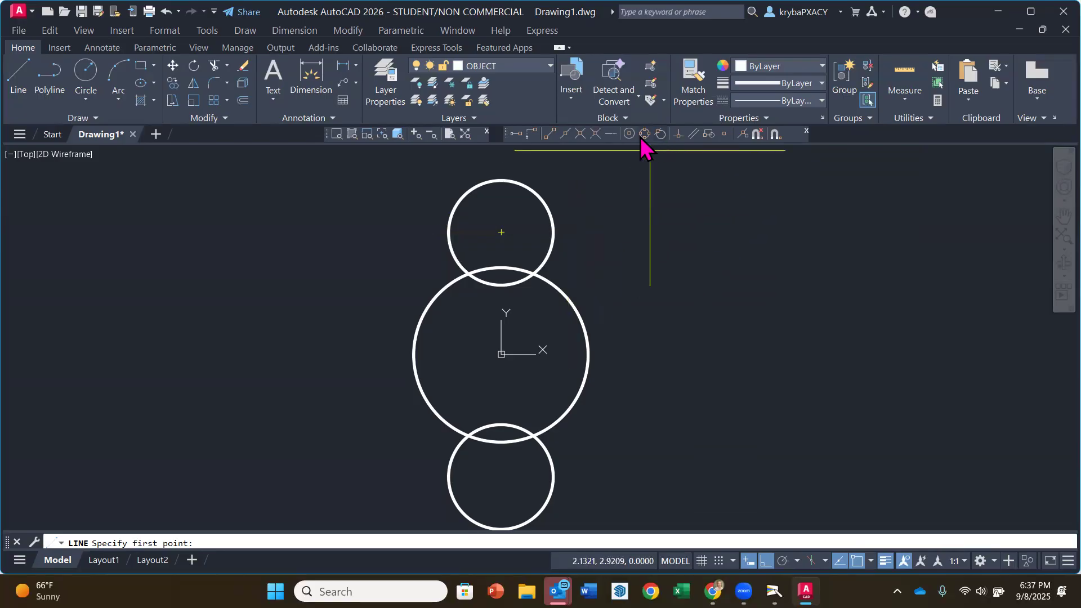
right_click(582, 237, "shift")
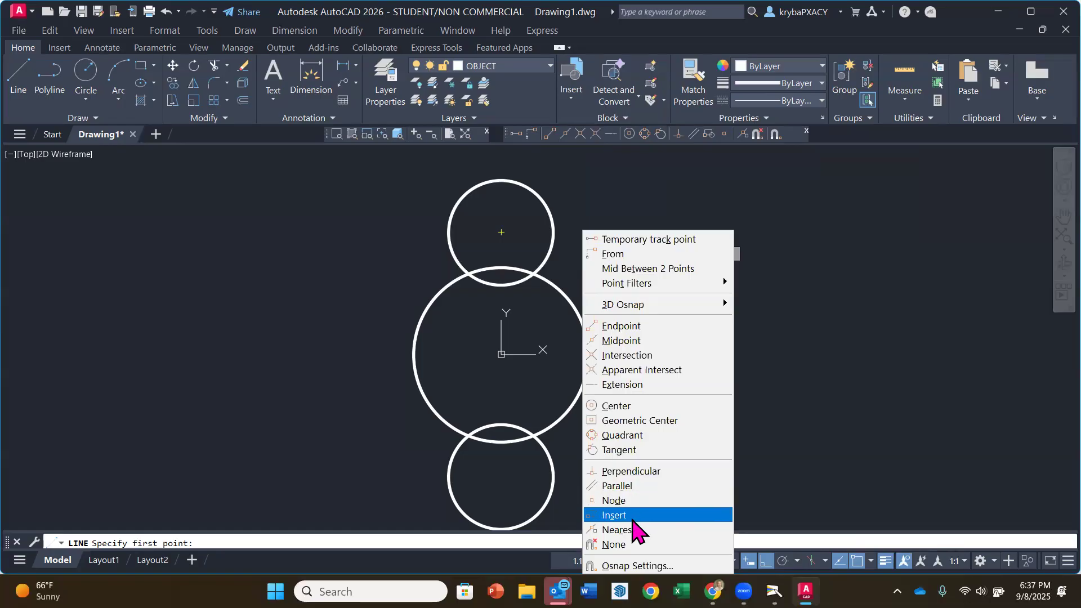
left_click(626, 450)
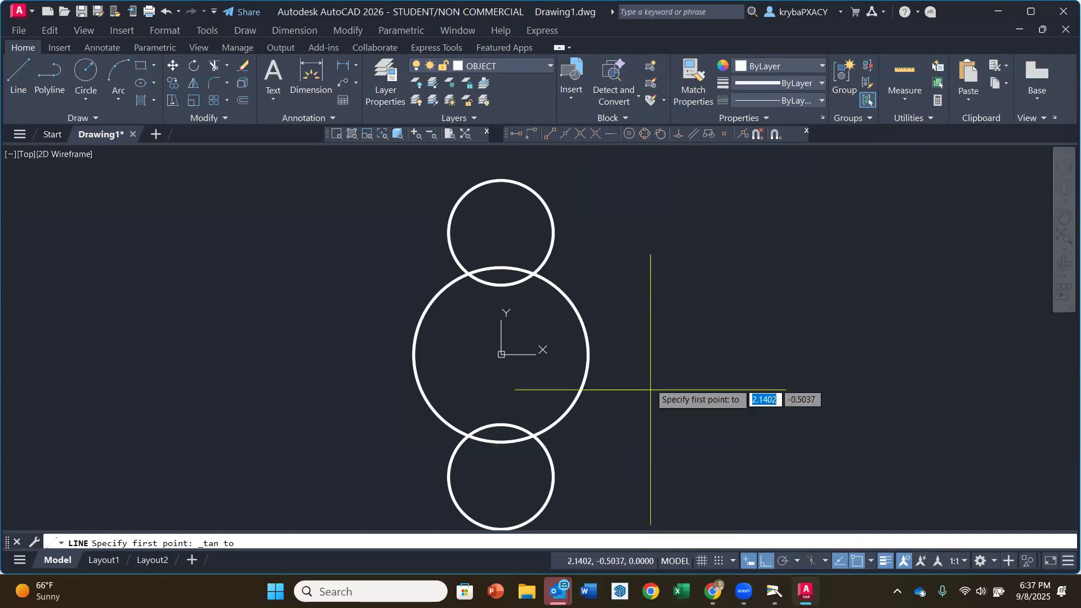
left_click(553, 228)
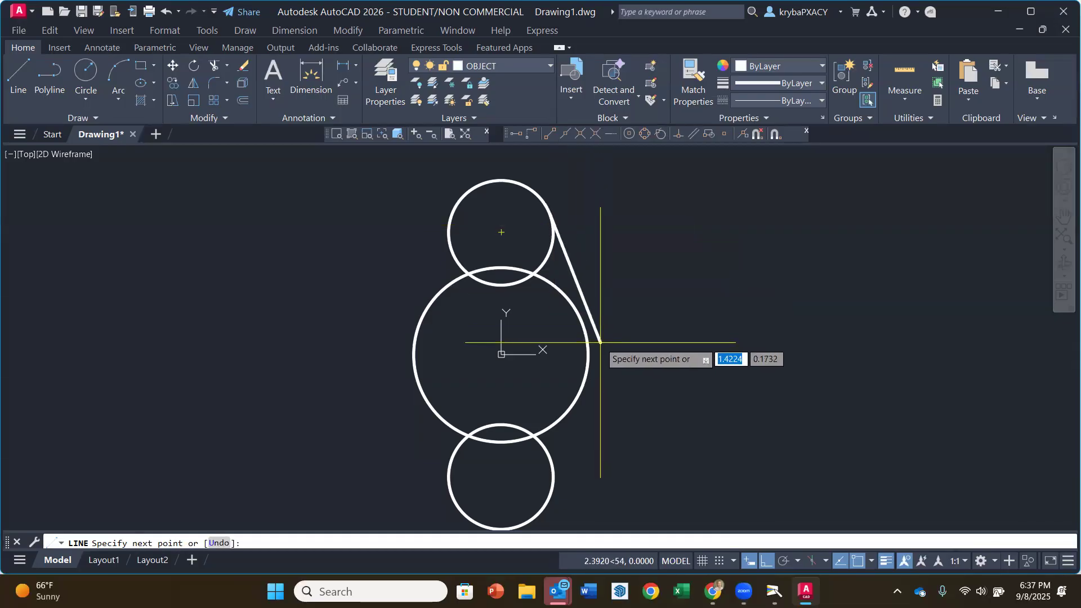
right_click(607, 325, "shift")
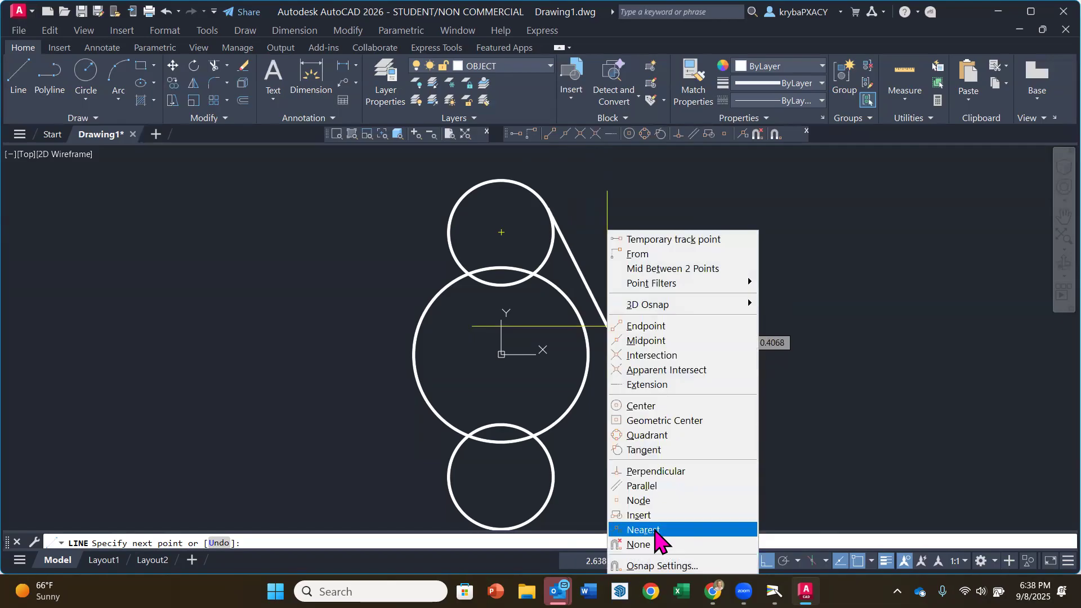
left_click(657, 451)
left_click(586, 320)
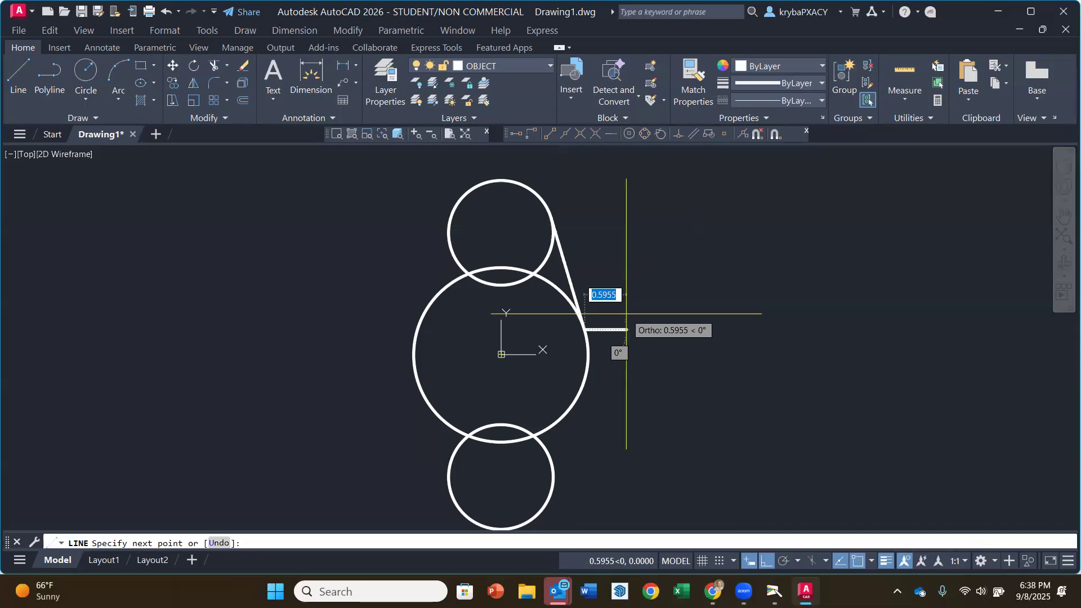
Step: Draw a line tangent to the left sides of the upper circle and the large circle, using Tangent snaps
key("Escape")
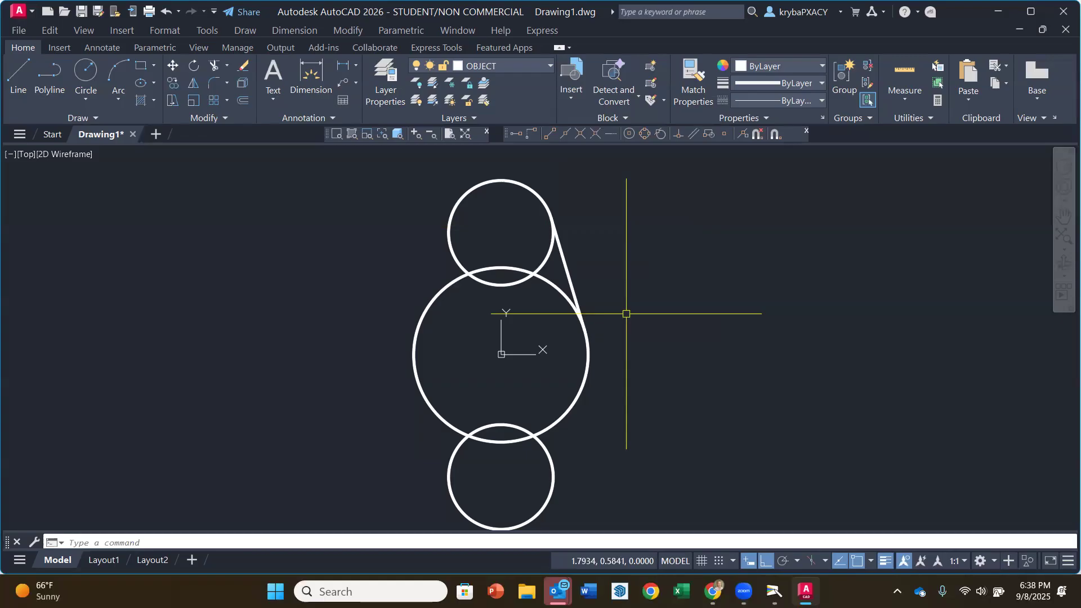
key("Return")
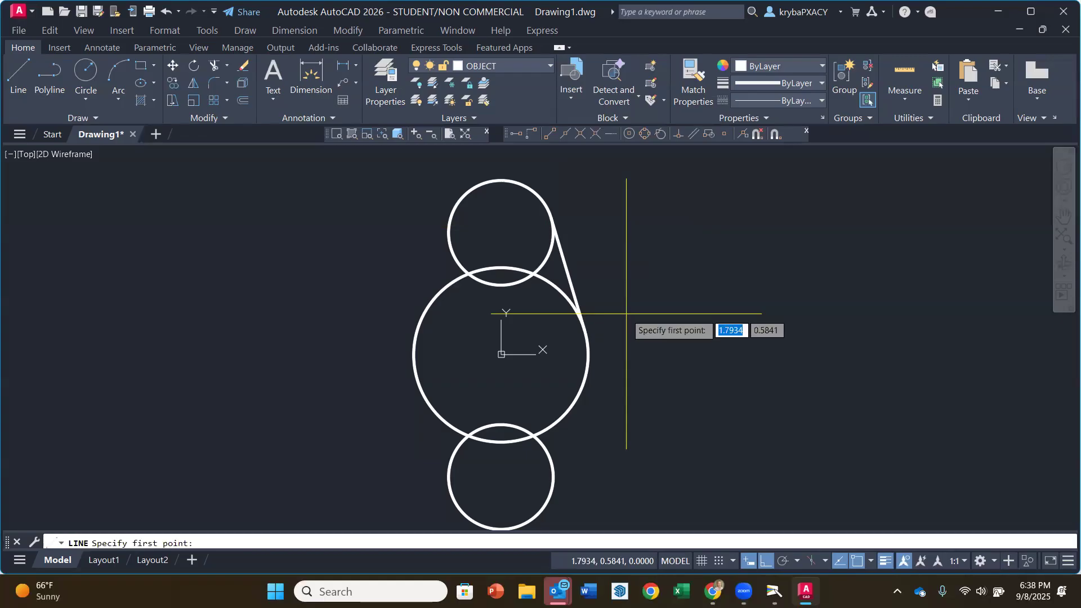
right_click(462, 221, "shift")
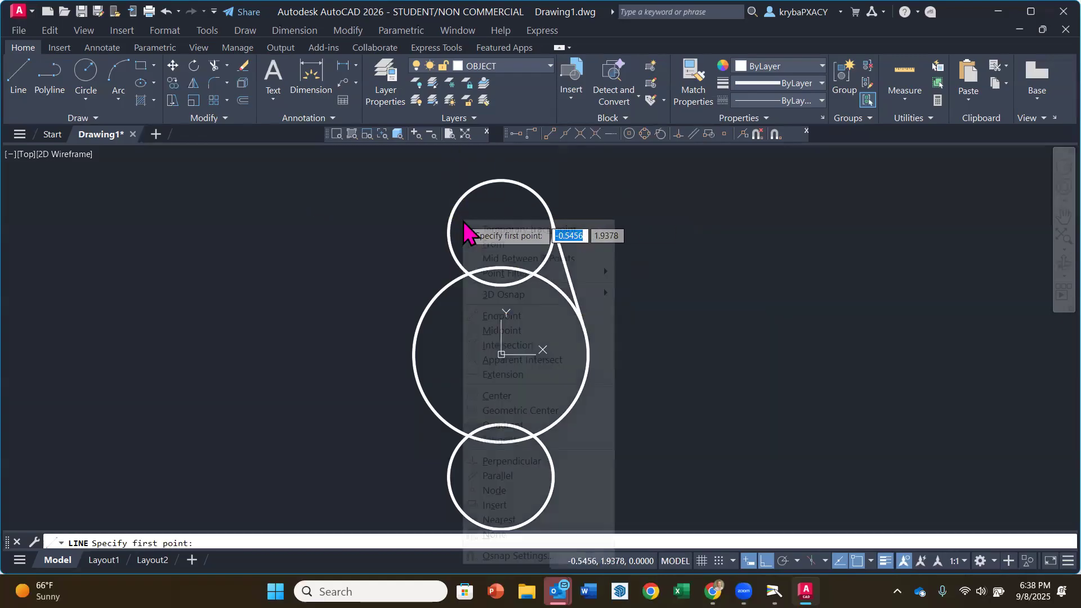
left_click(532, 440)
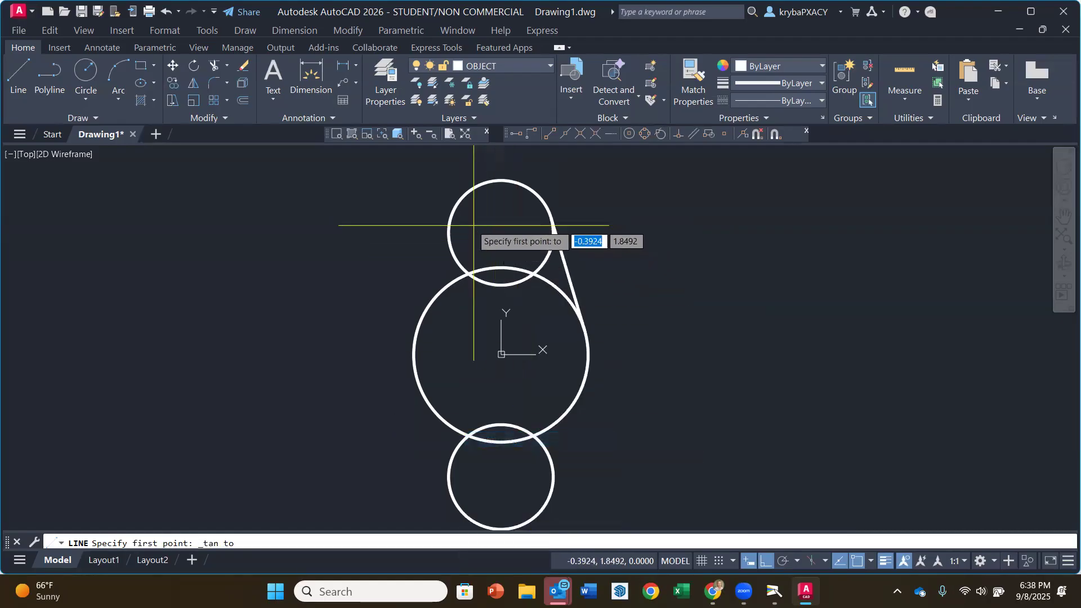
left_click(455, 217)
right_click(420, 278, "shift")
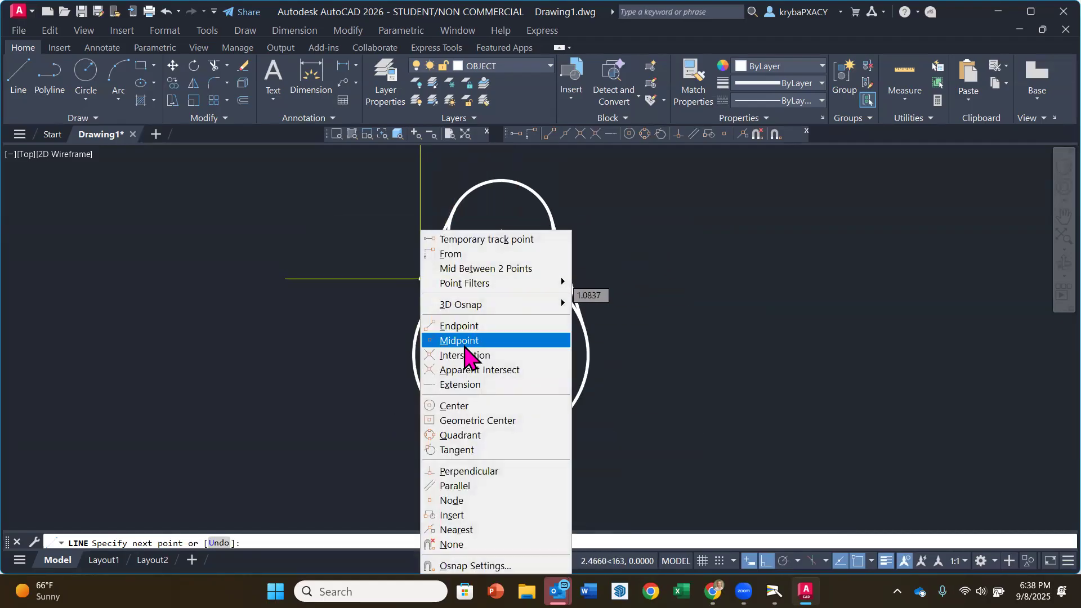
left_click(456, 450)
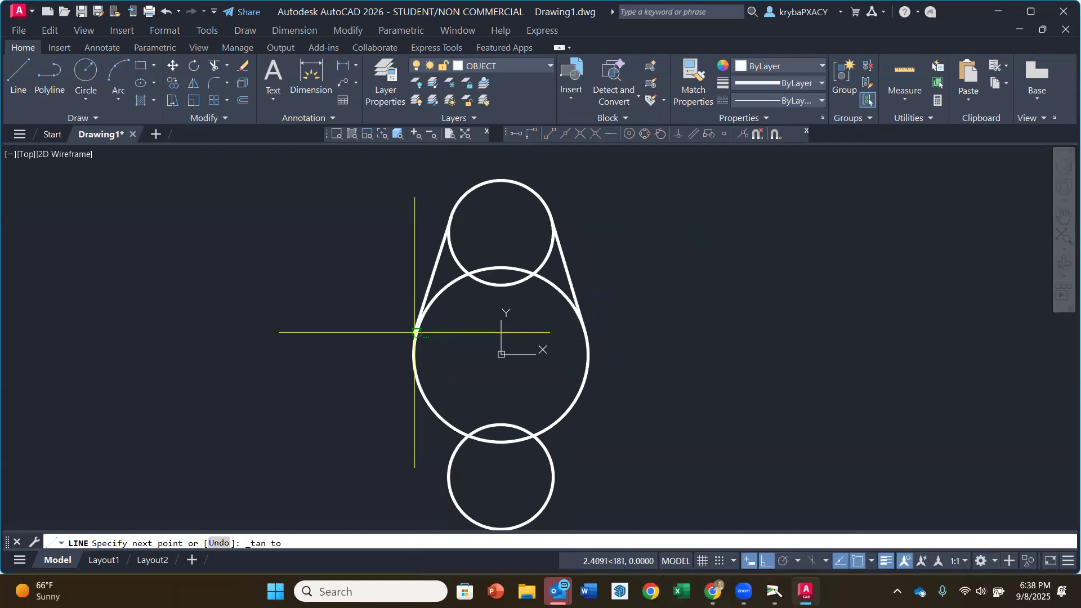
key("Return")
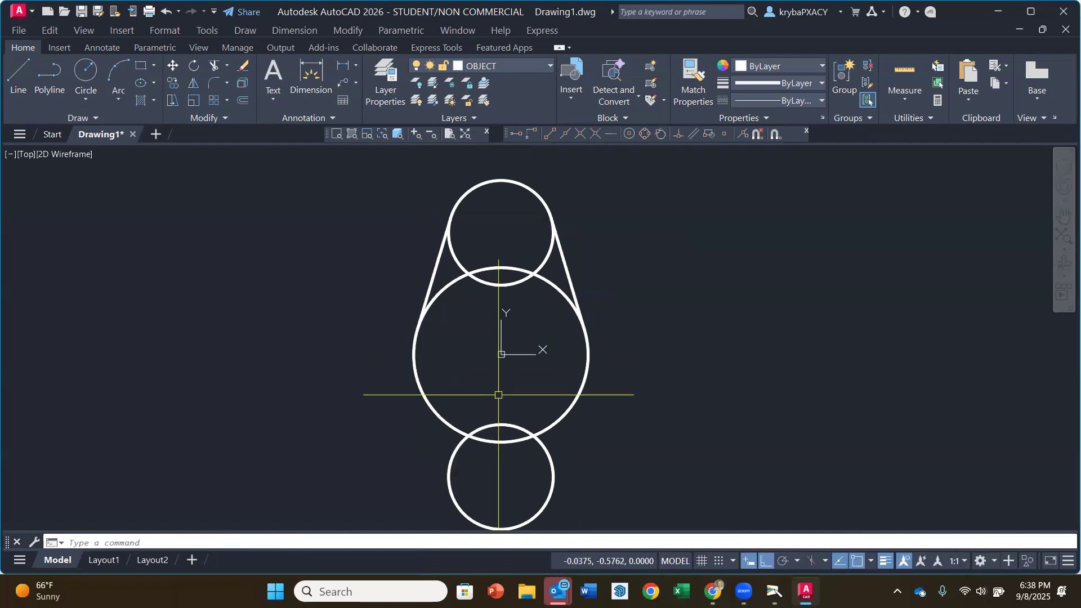
Step: Draw a line tangent to the left sides of the large circle and the lower circle, using Tangent snaps
key("Return")
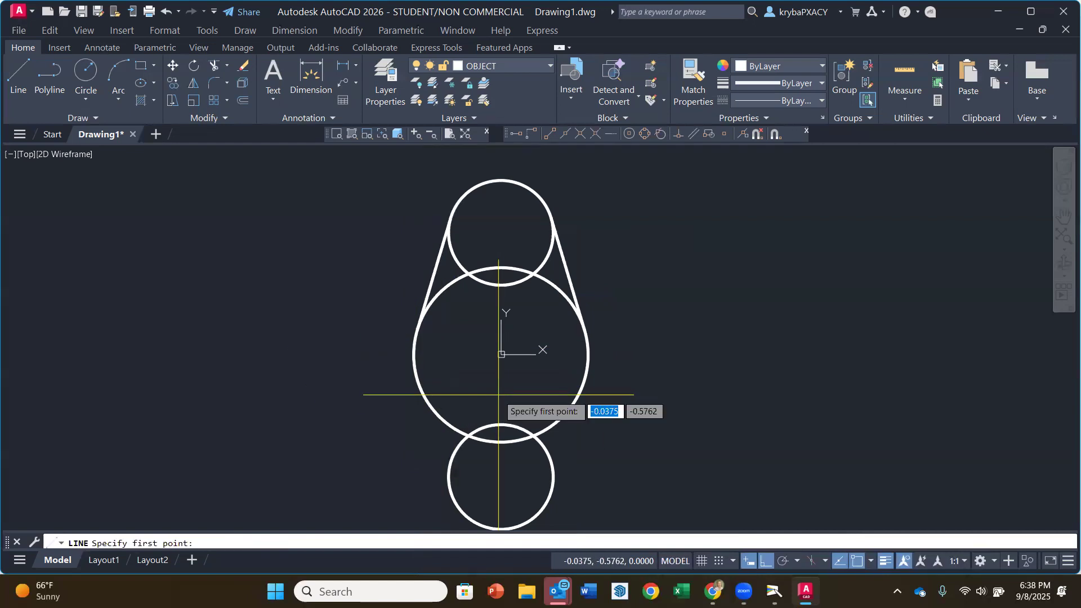
right_click(392, 370, "shift")
left_click(435, 245)
left_click(414, 382)
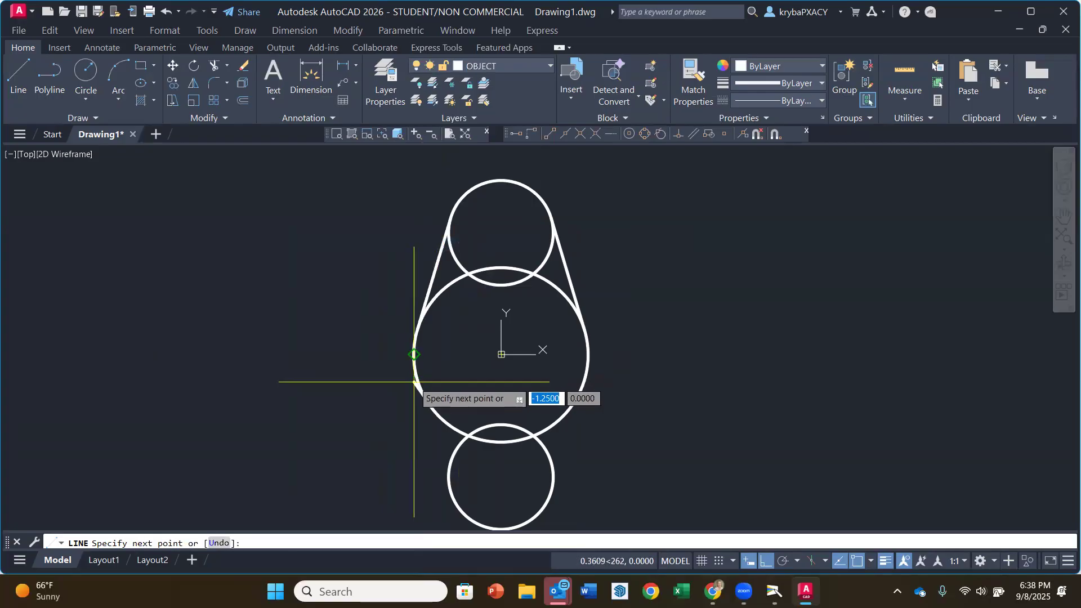
right_click(445, 483, "shift")
left_click(482, 359)
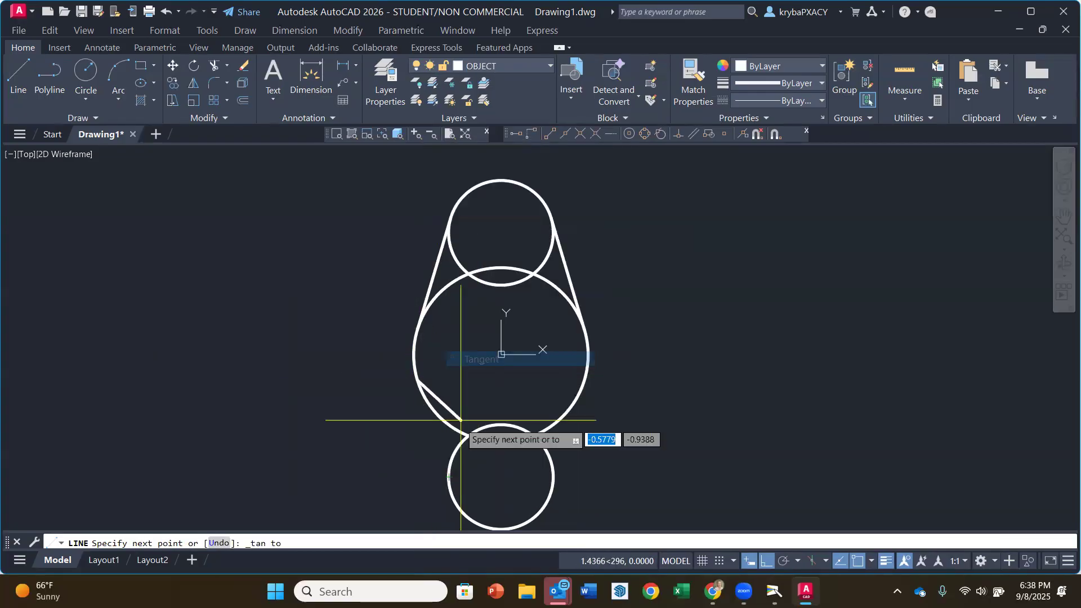
left_click(446, 479)
key("Return")
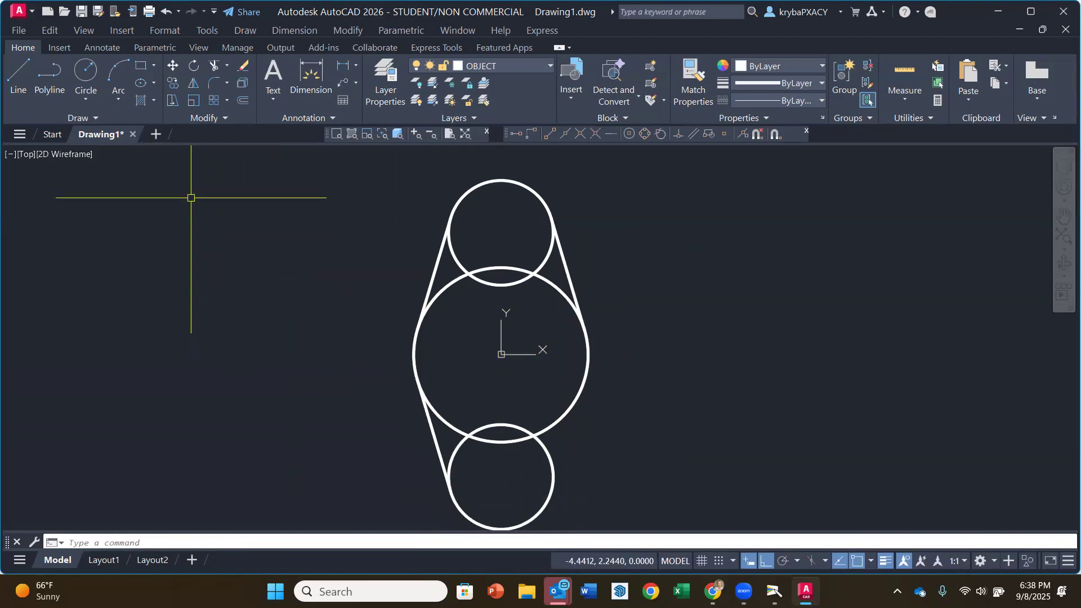
Step: Draw a line tangent to the right sides of the large circle and the lower circle, using Tangent snaps
left_click(21, 93)
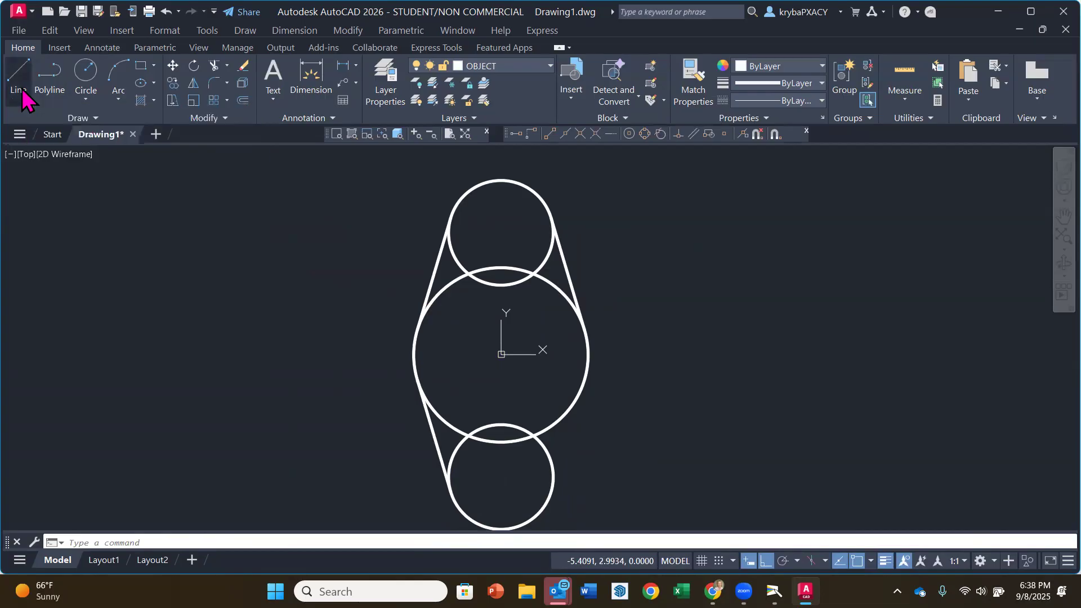
right_click(540, 385, "shift")
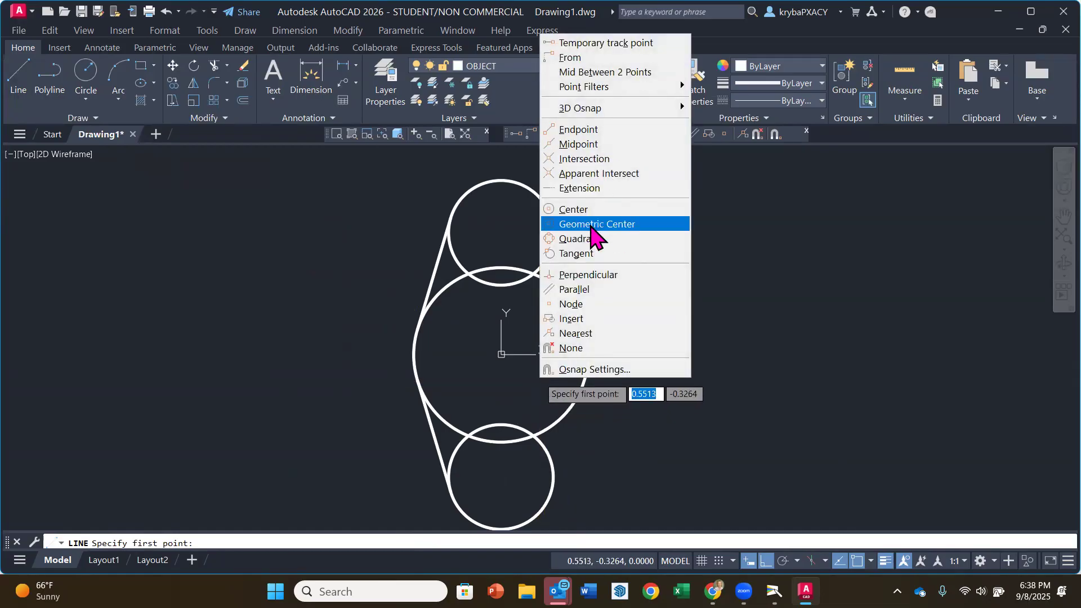
left_click(575, 254)
left_click(583, 383)
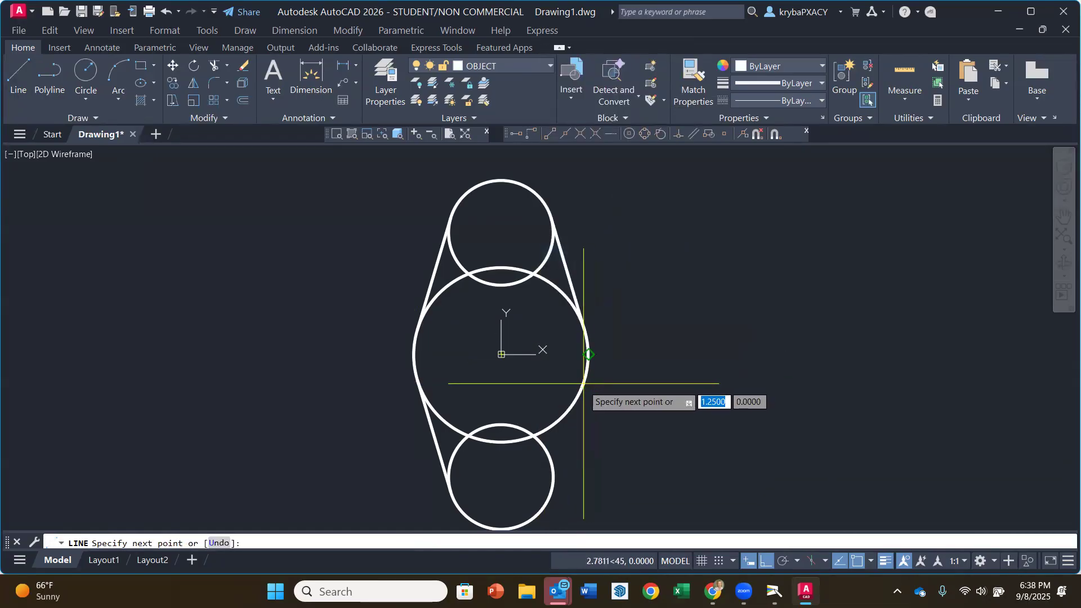
right_click(553, 477, "shift")
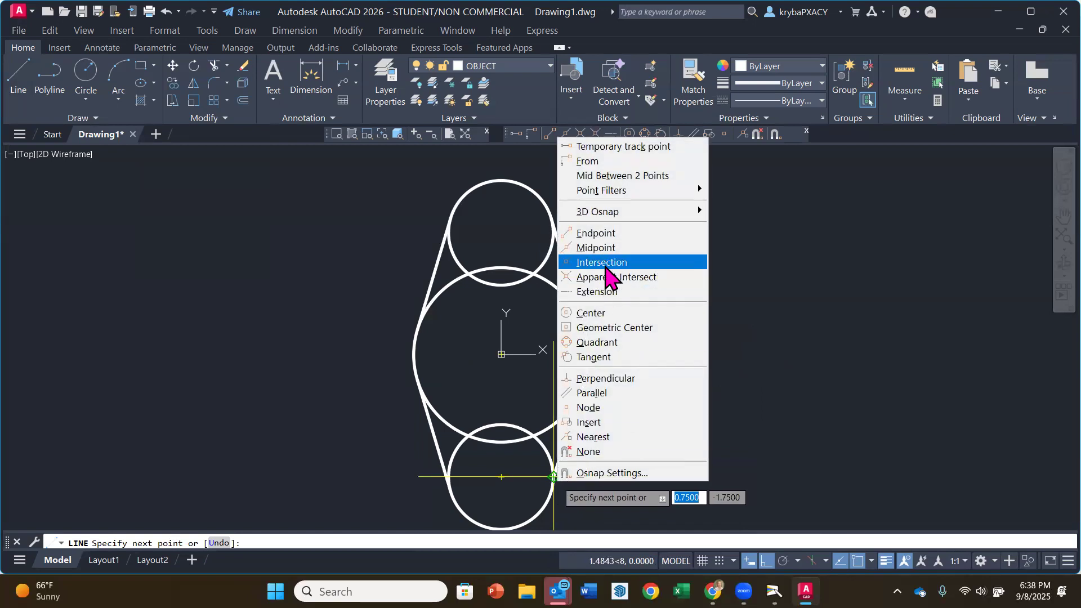
left_click(595, 358)
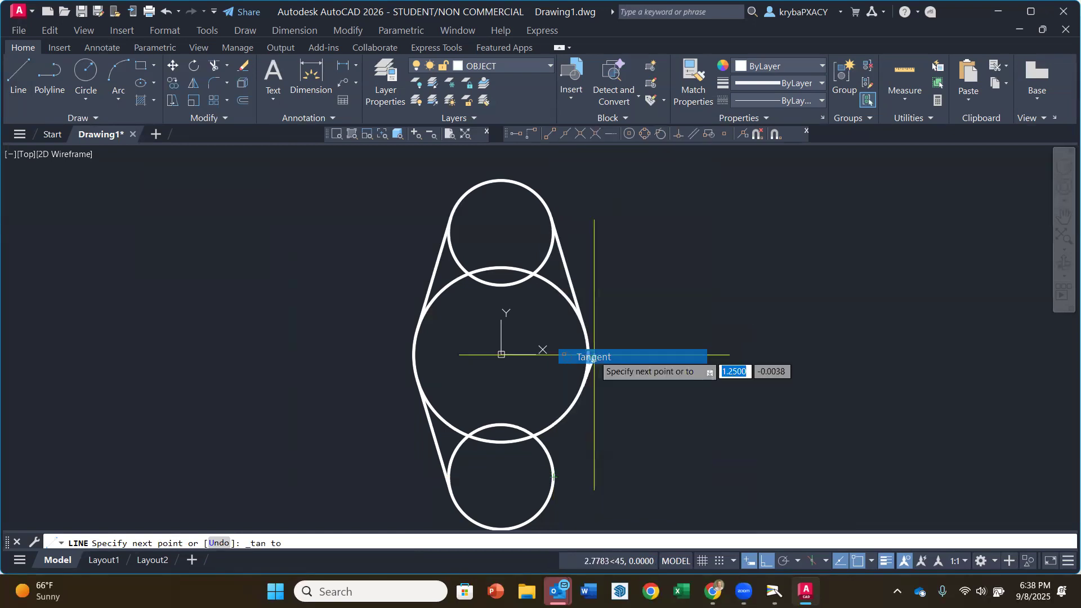
left_click(554, 477)
key("Return")
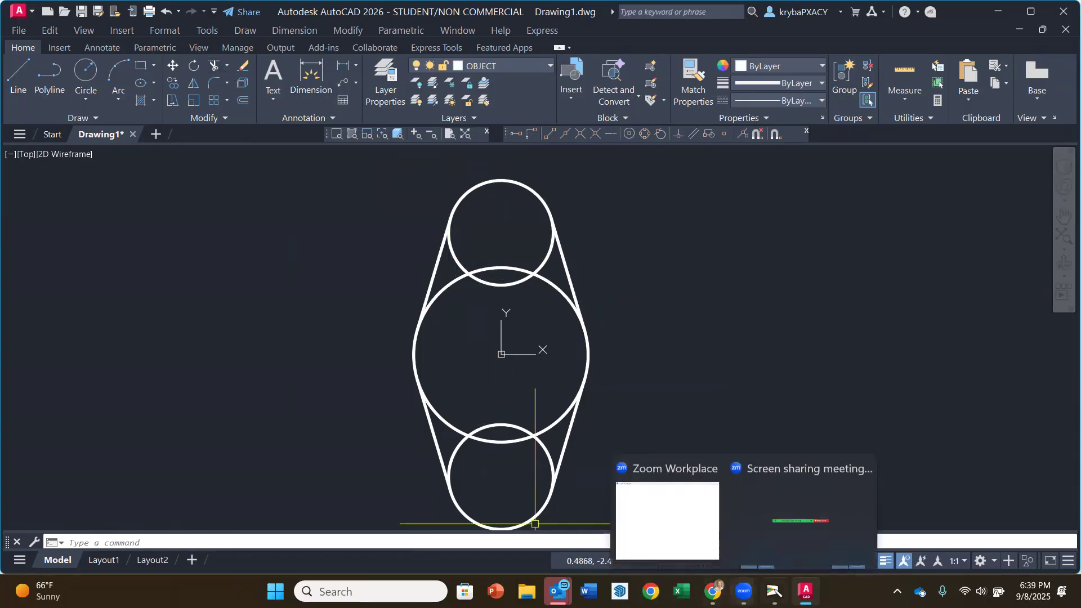
Step: Check the bearing drawing in the Camera window and trim the inner arcs of the upper and lower circles in AutoCAD between their tangent lines
left_click(775, 591)
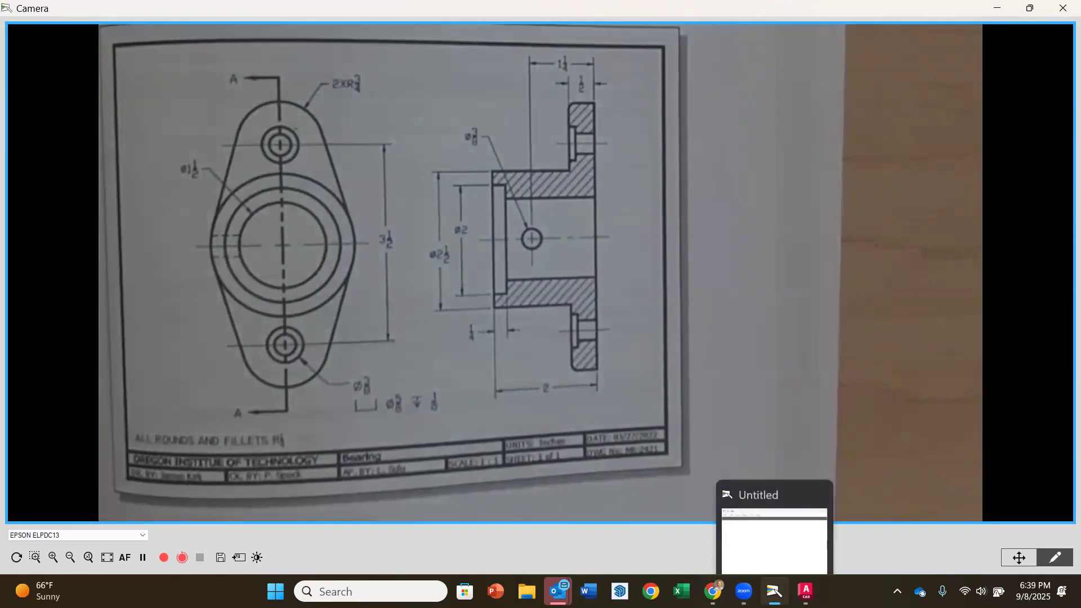
left_click(805, 591)
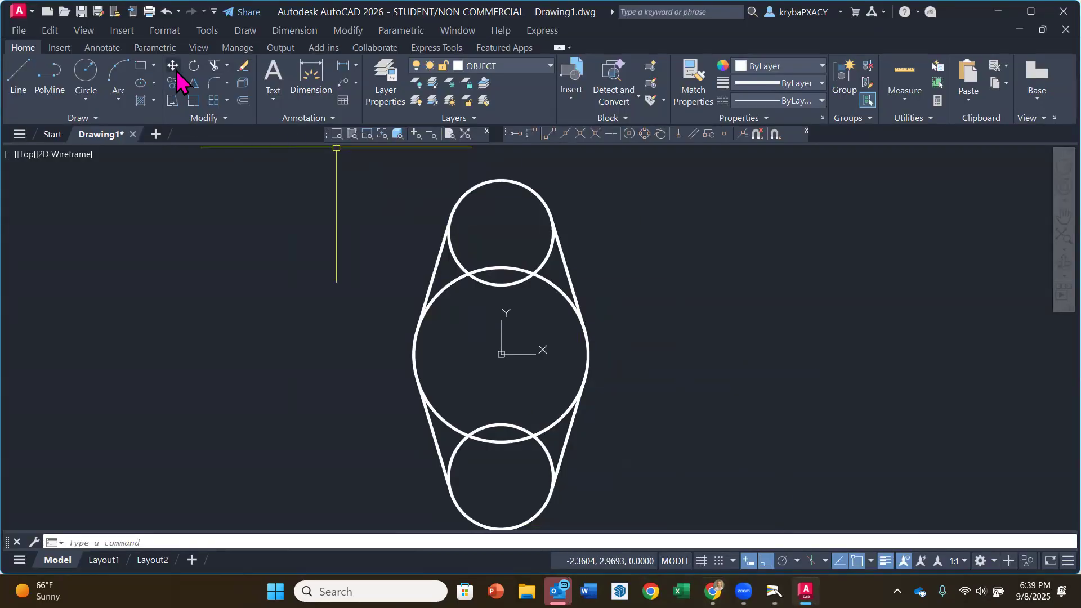
left_click(215, 73)
left_click(454, 258)
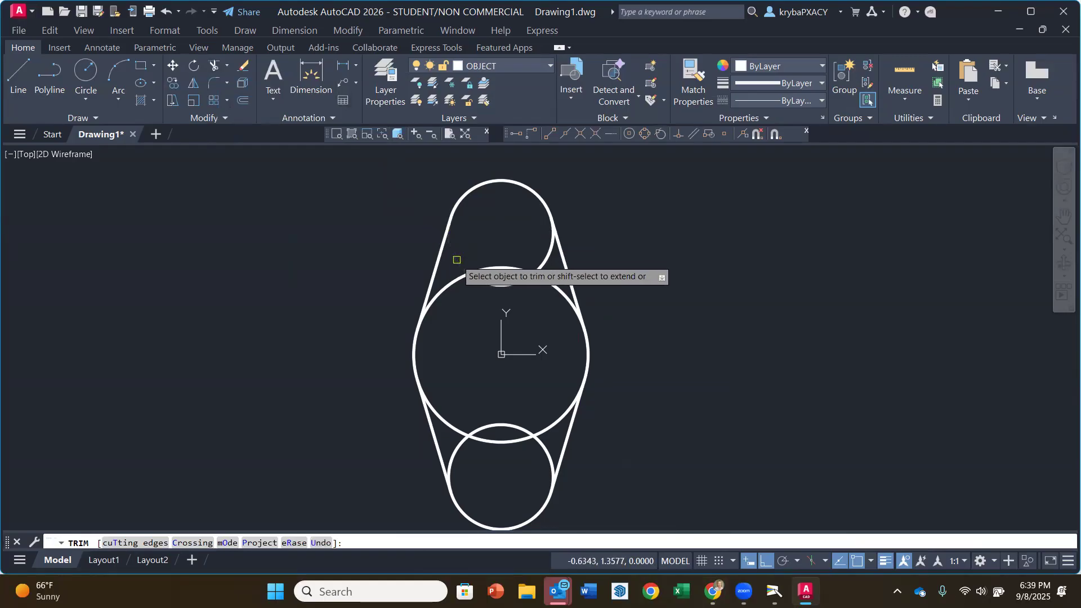
left_click(506, 286)
left_click(545, 258)
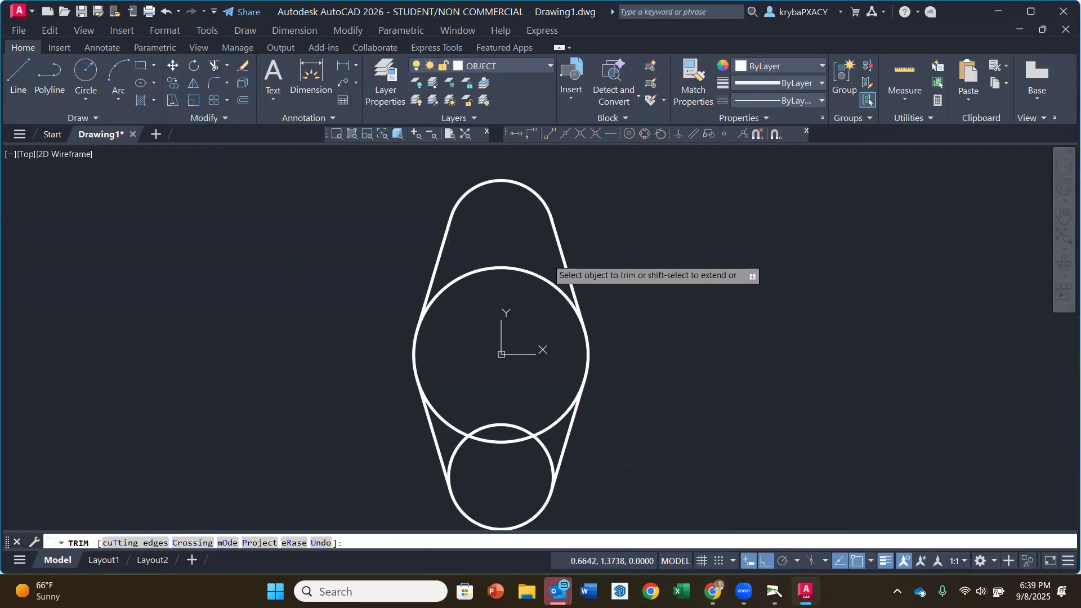
left_click(505, 425)
left_click(456, 450)
left_click(552, 450)
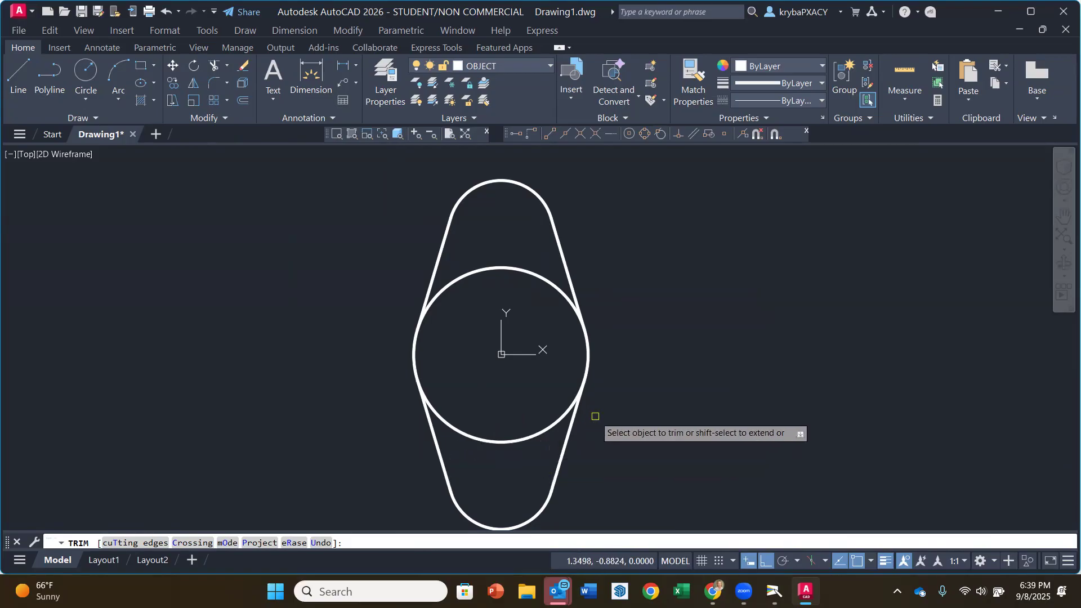
key("Return")
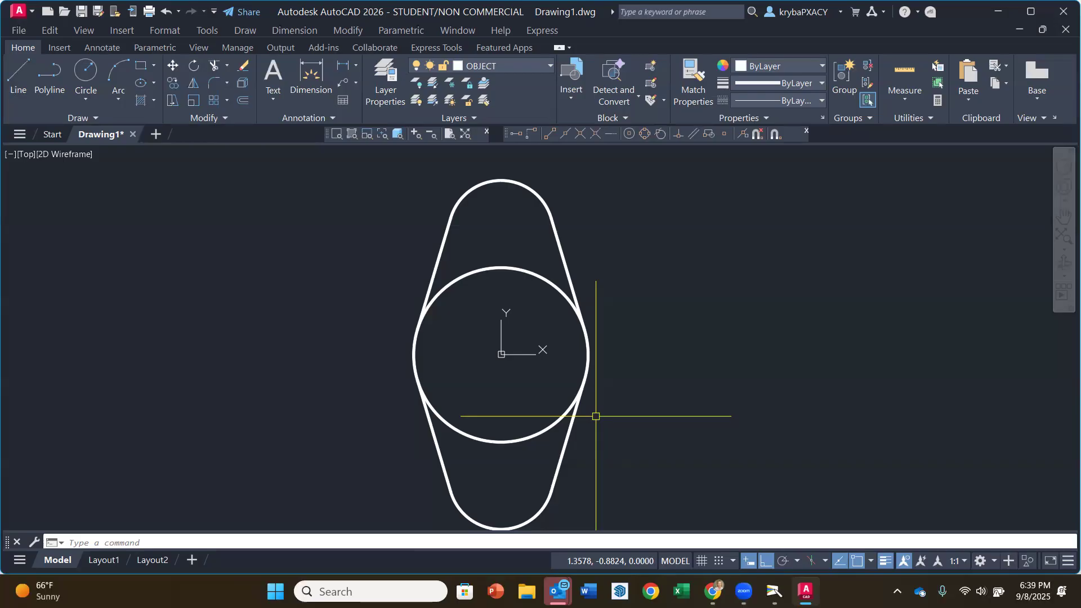
Step: Save the drawing as BEARING_DESIGN in the TechDrafting_AutoCAD folder
left_click(19, 32)
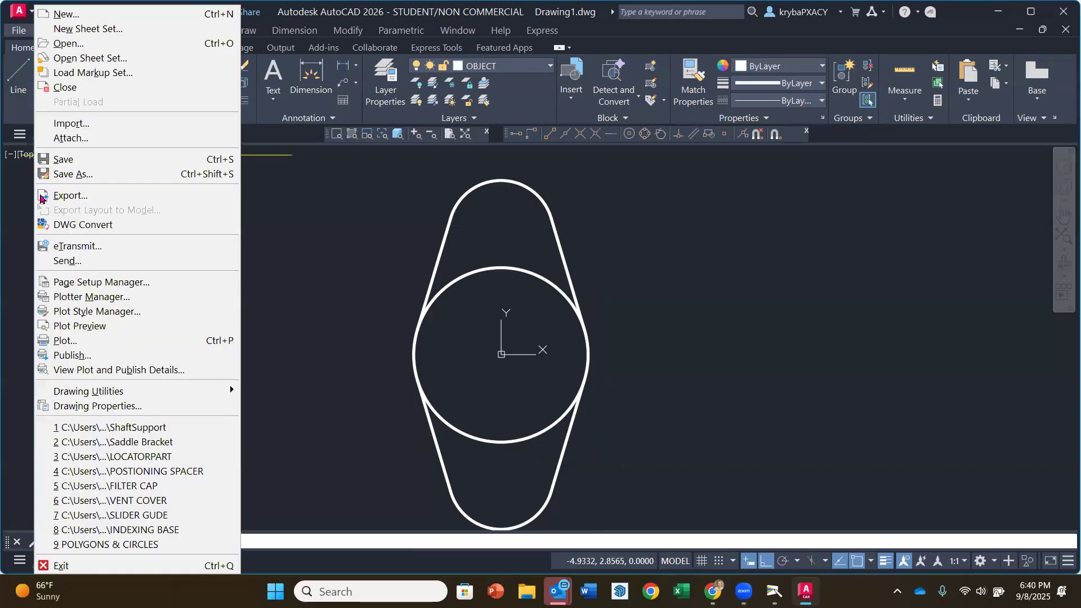
left_click(69, 180)
left_click(491, 147)
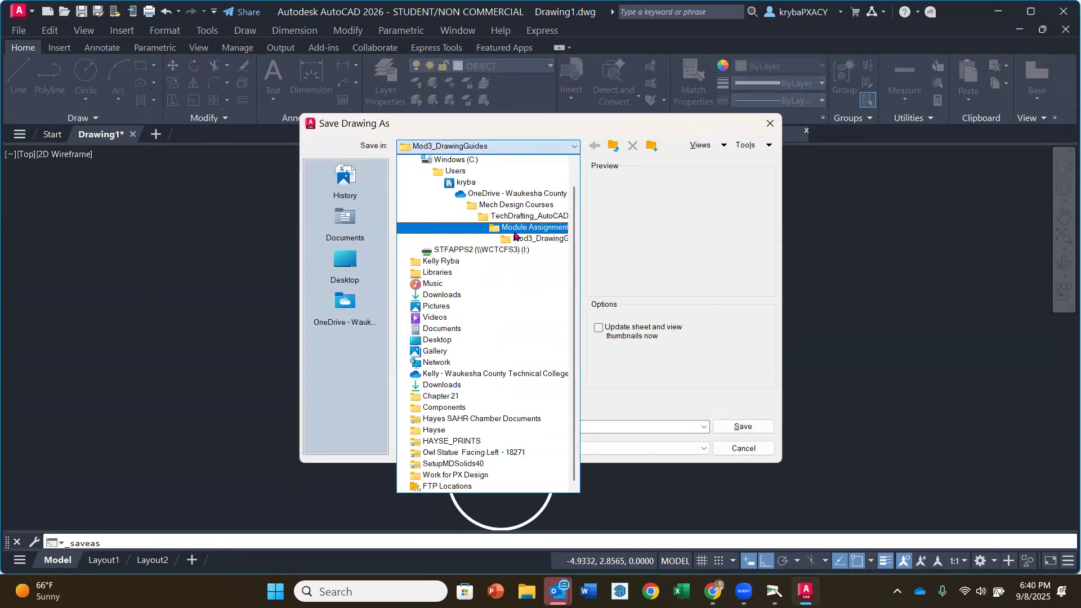
left_click(518, 228)
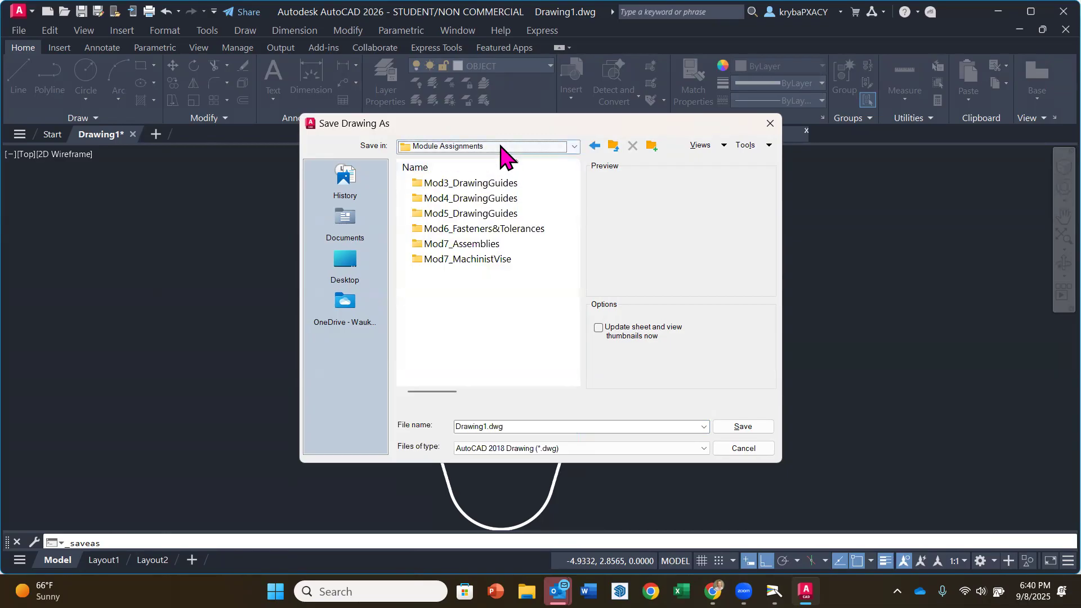
left_click(501, 146)
left_click(525, 226)
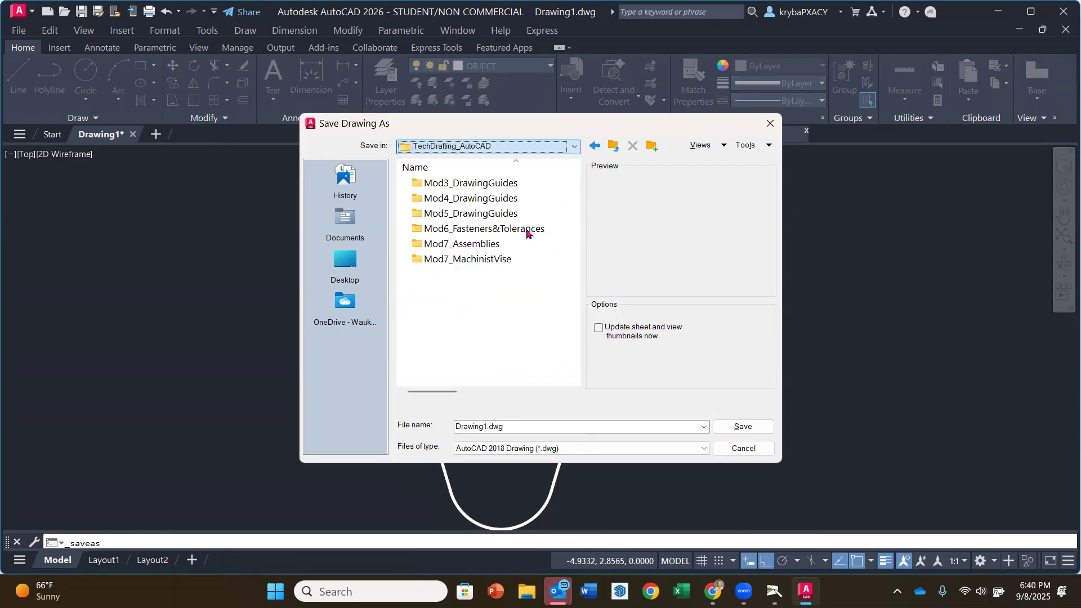
double_click(510, 428)
type("bea")
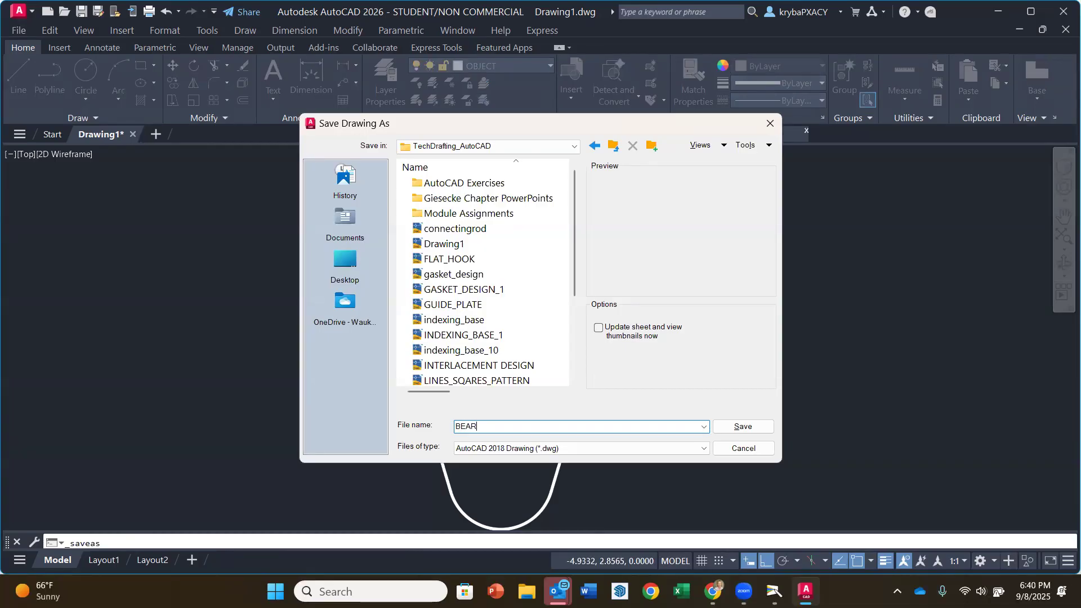
type("RING_DESTGI")
key("BackSpace")
key("BackSpace")
key("Return")
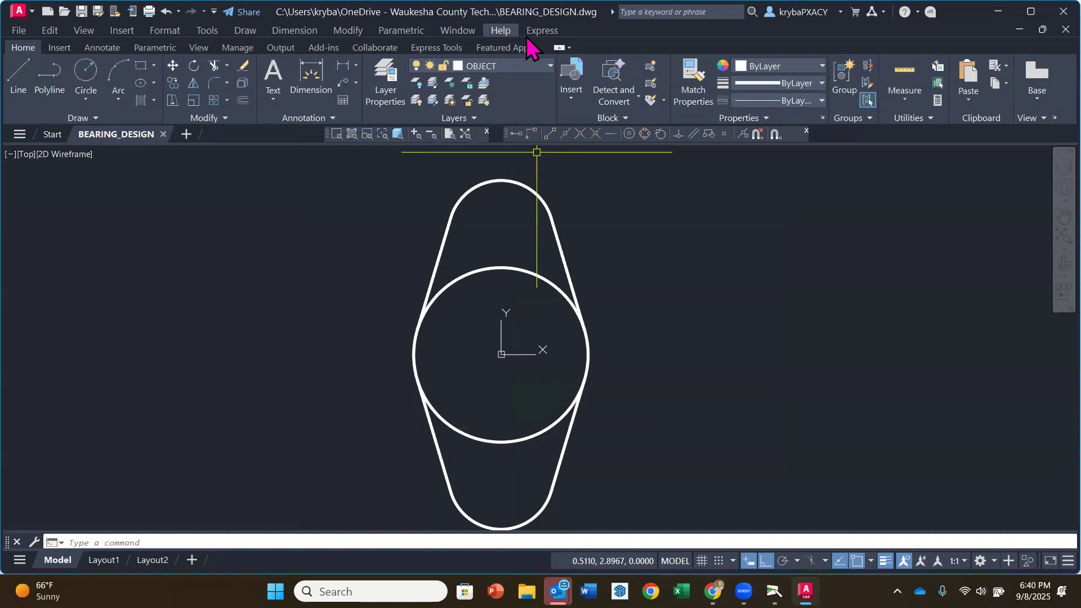
Step: Check the hole sizes in the Camera window's bearing drawing and draw a 0.375-diameter circle at the upper arc's center in AutoCAD
middle_click_drag(644, 270, 521, 251)
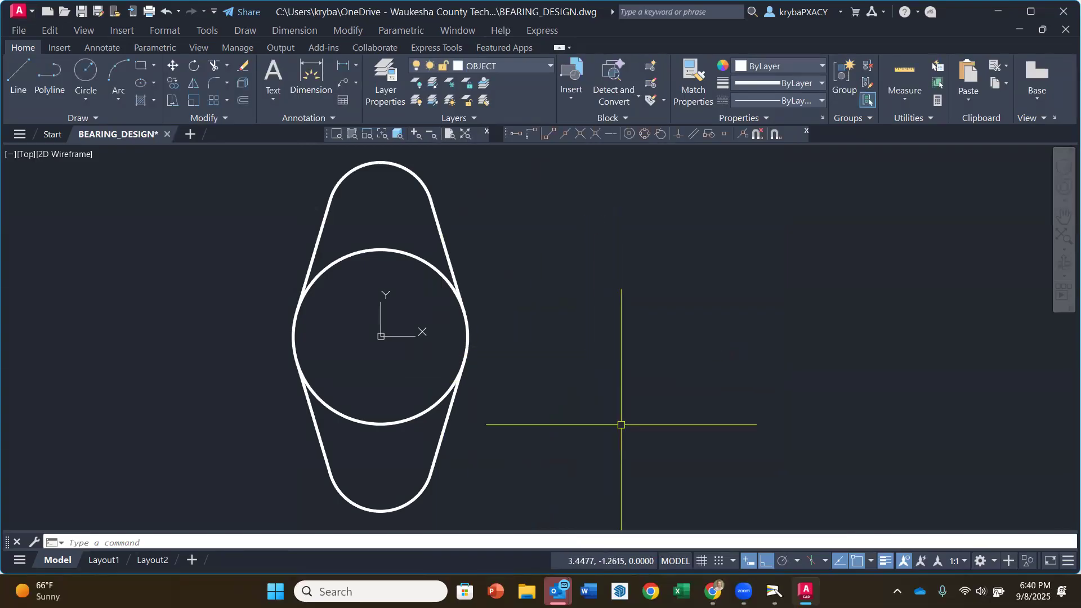
mouse_move(744, 591)
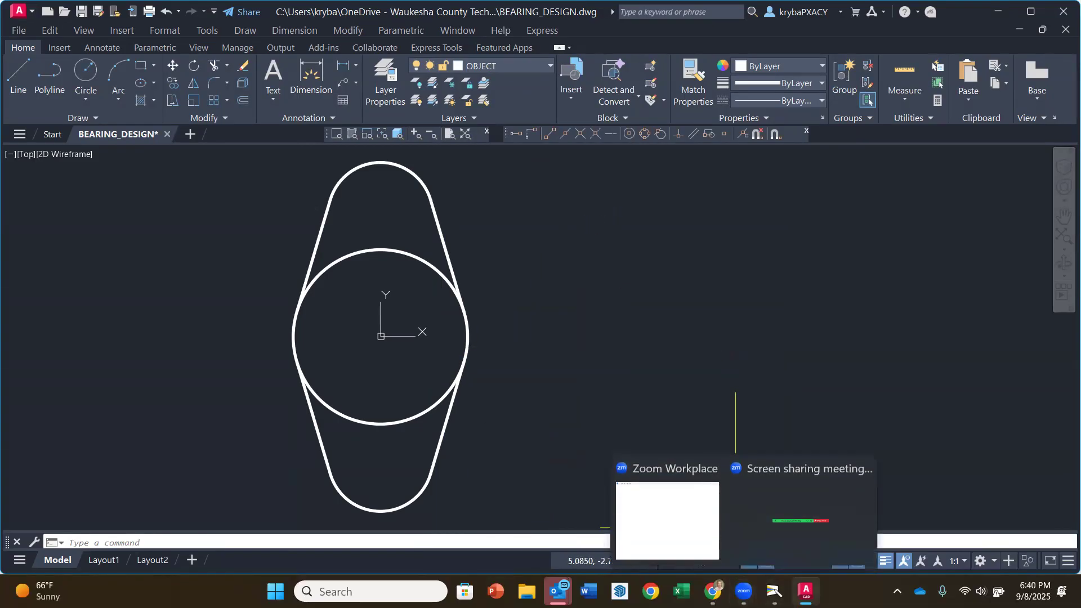
left_click(774, 592)
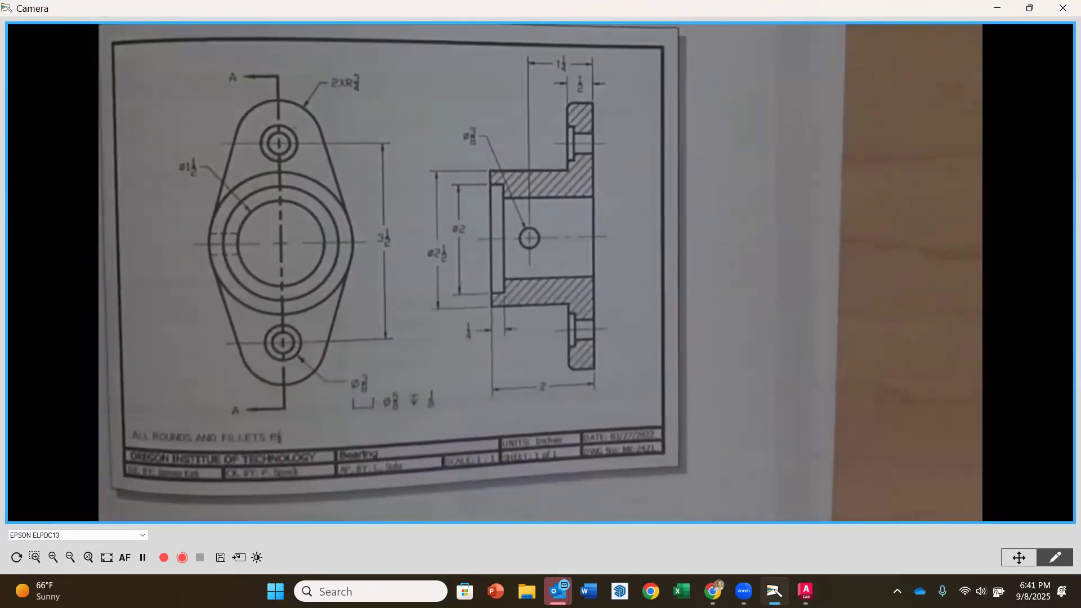
left_click(805, 591)
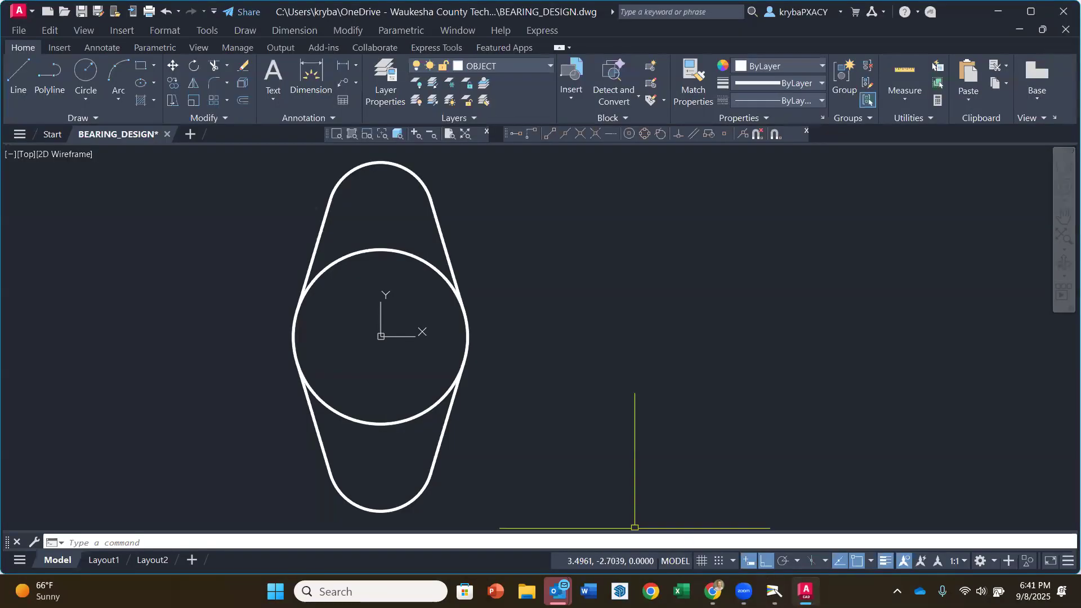
left_click(87, 97)
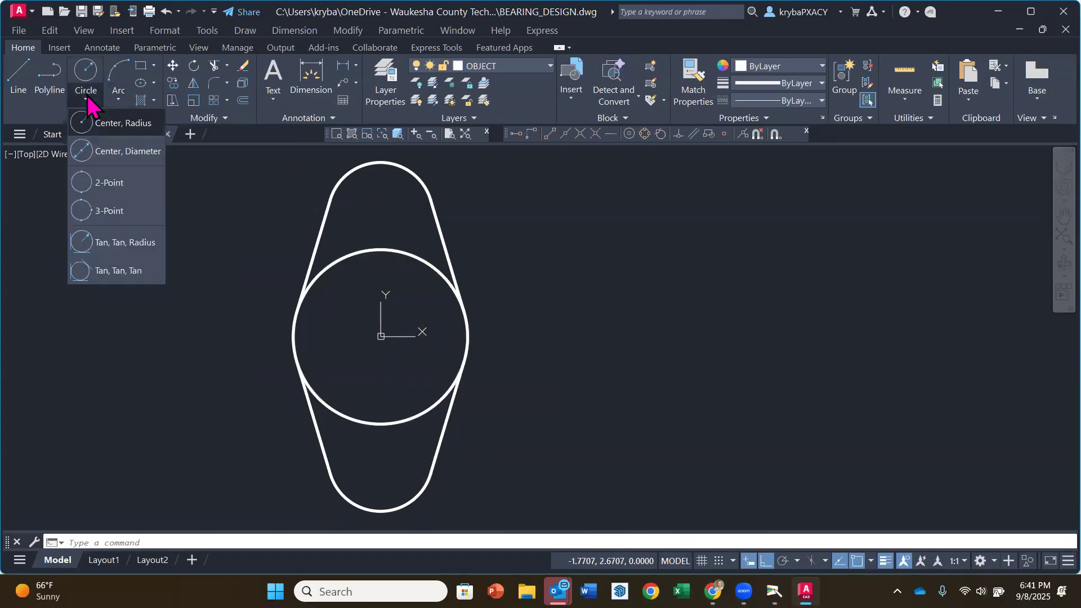
left_click(113, 154)
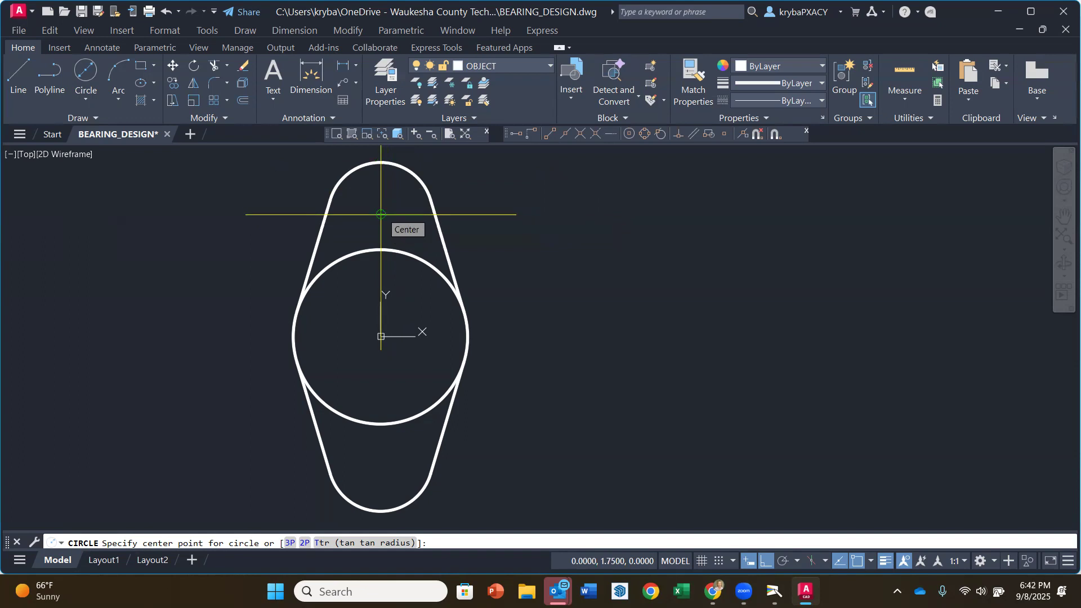
left_click(872, 562)
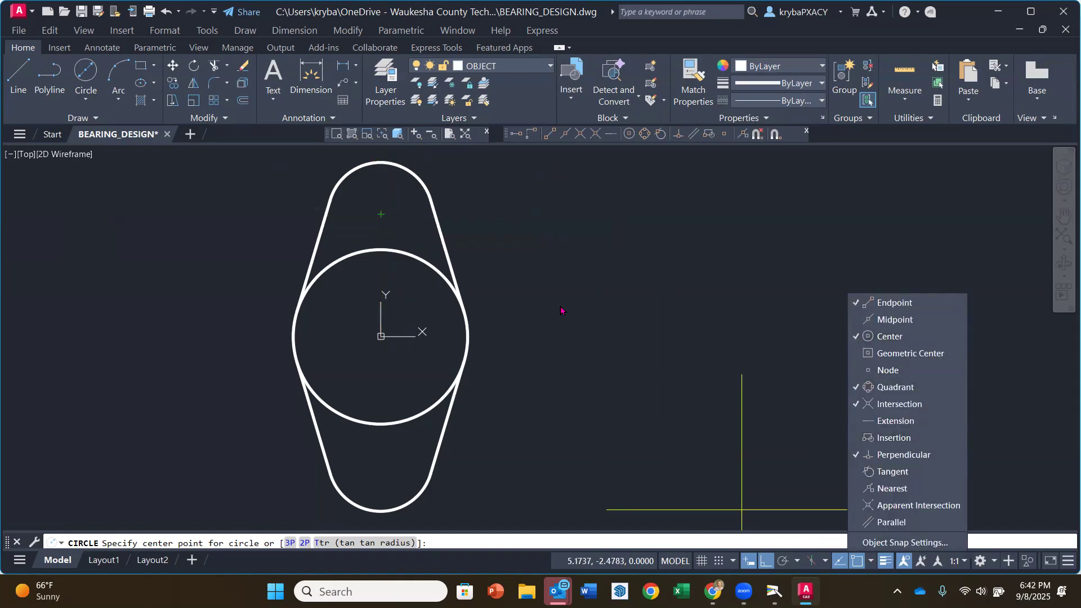
left_click(465, 235)
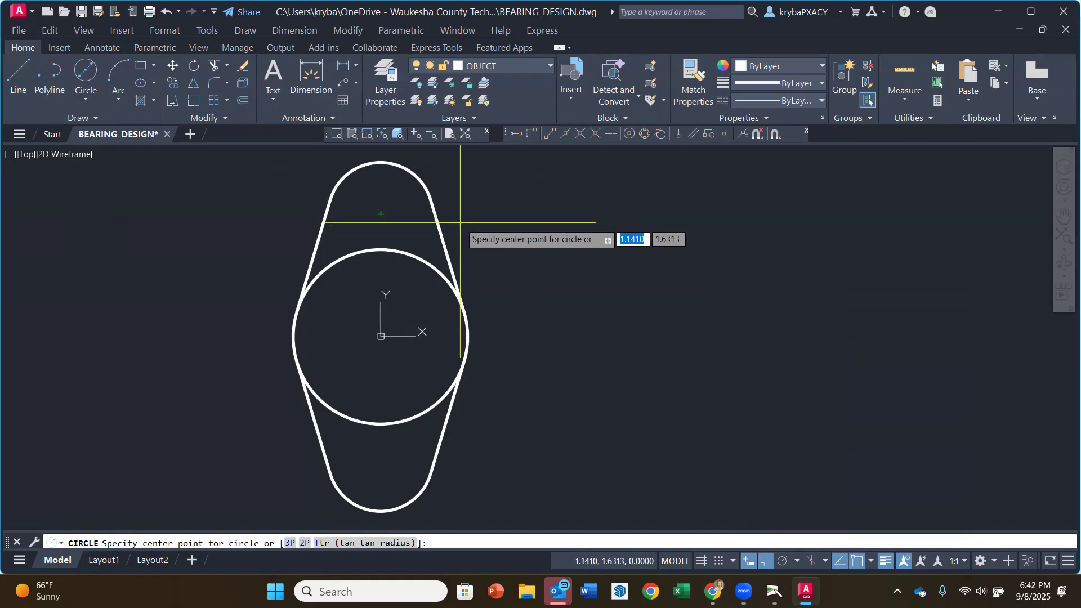
left_click(381, 214)
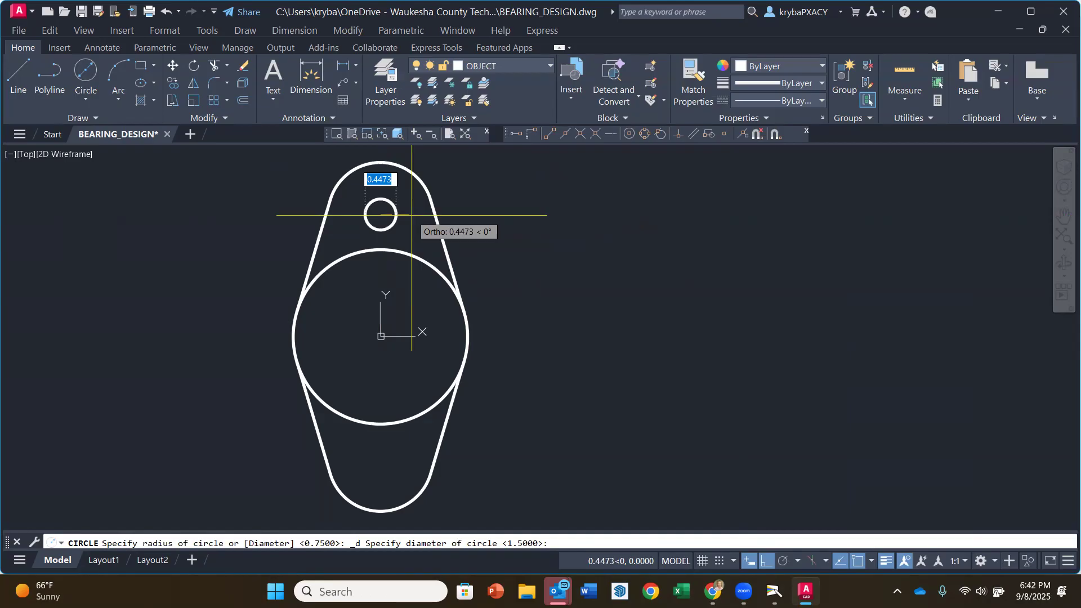
type(".375")
key("Return")
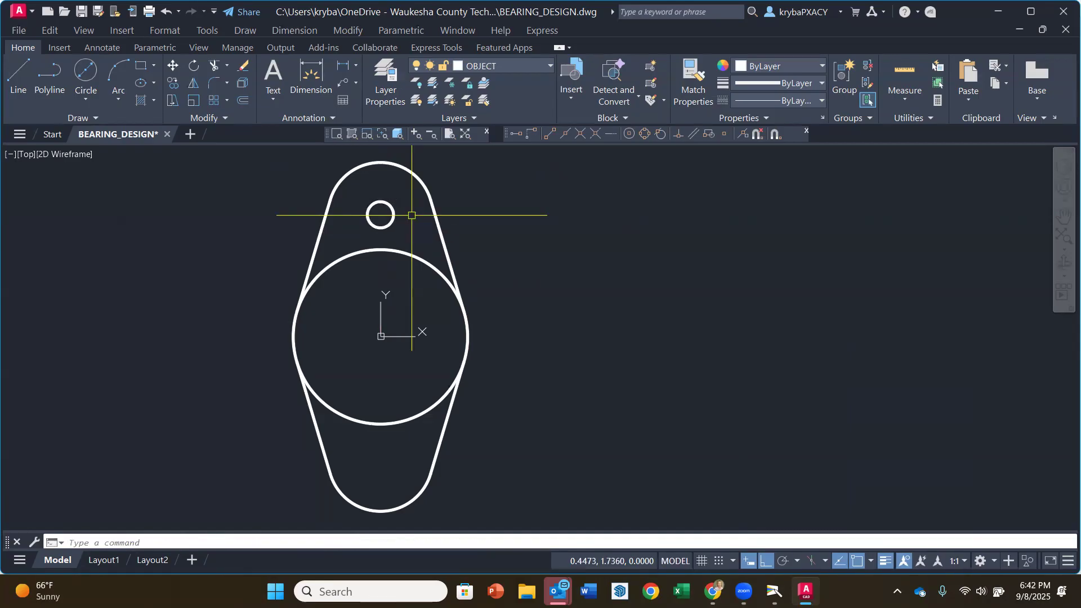
Step: Try a circle with a 0.375 radius at the lower arc's center and undo it
left_click(88, 69)
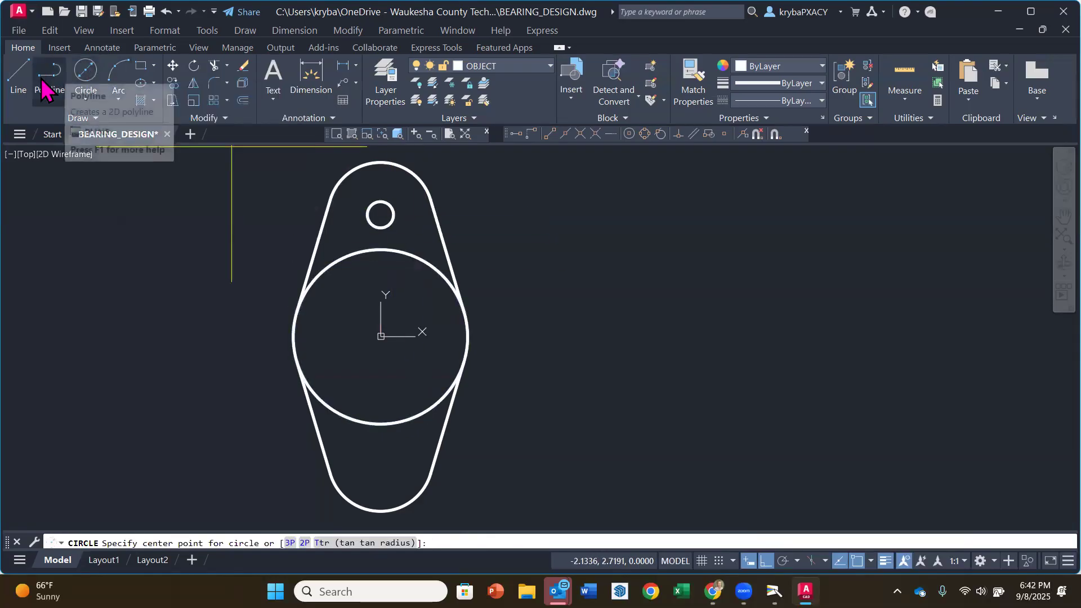
left_click(381, 459)
type(".375")
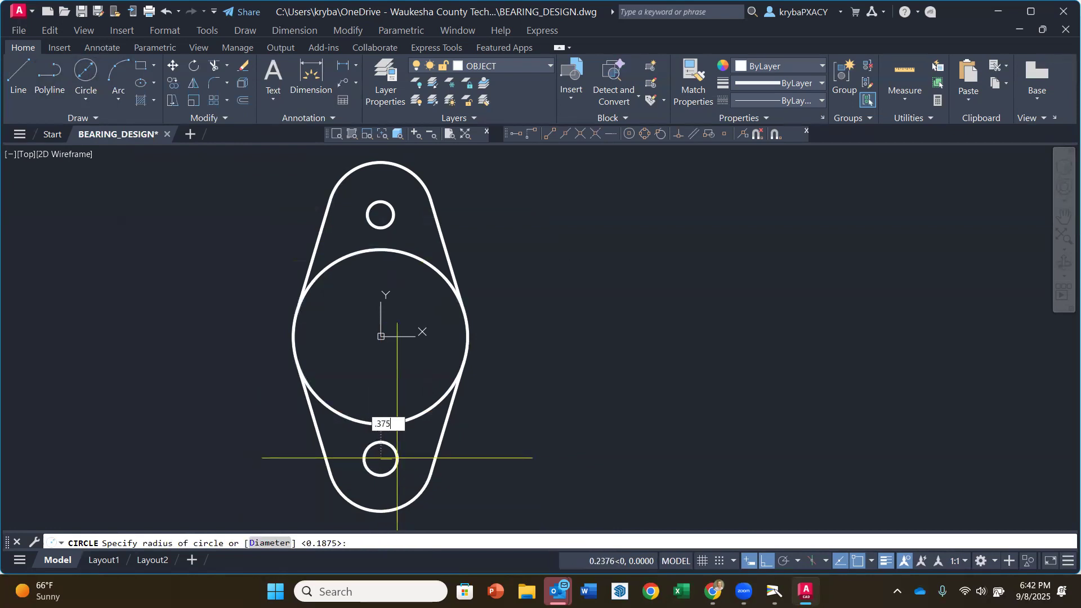
key("Return")
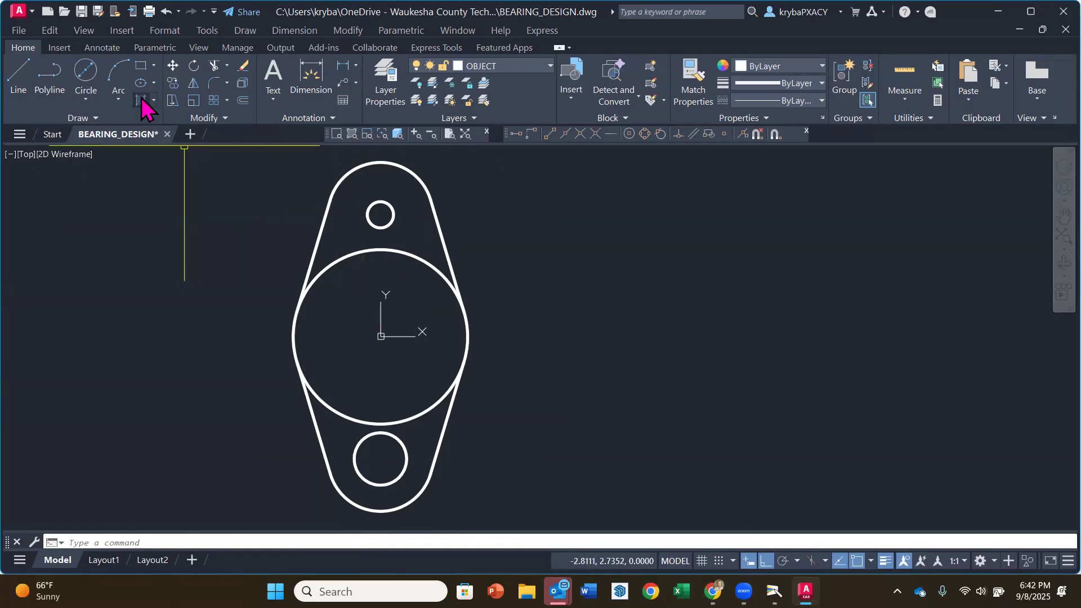
key("ctrl+z")
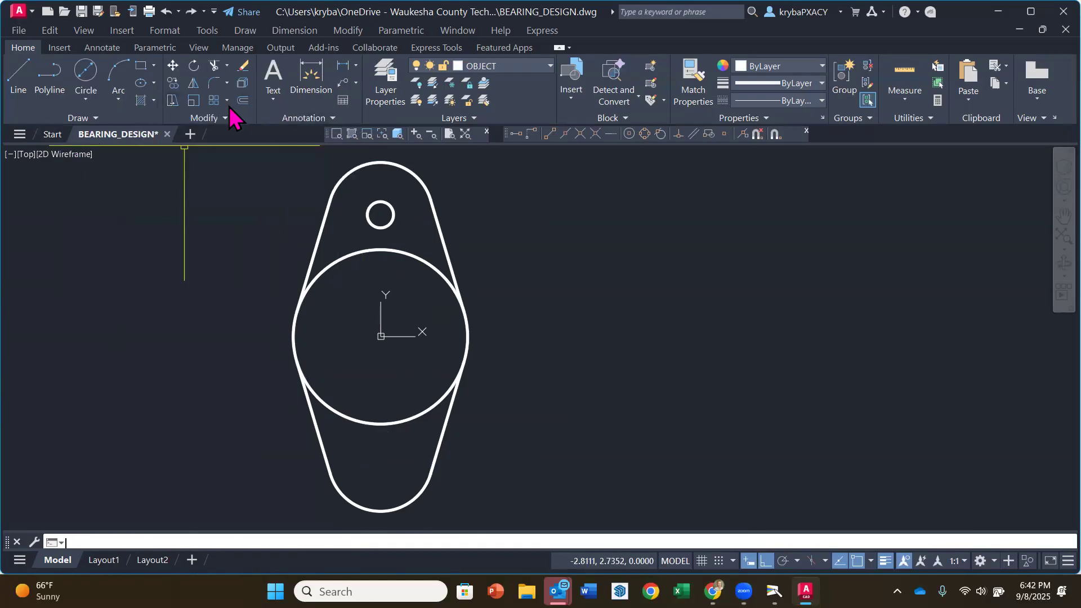
Step: Draw a 0.375-diameter circle at the center of the lower arc
left_click(93, 81)
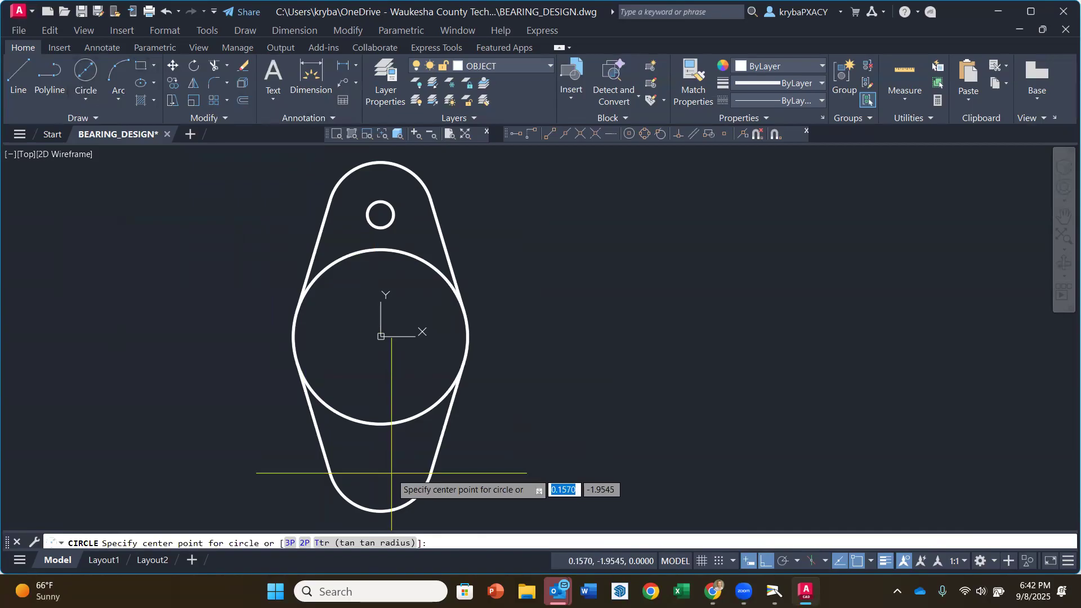
left_click(381, 459)
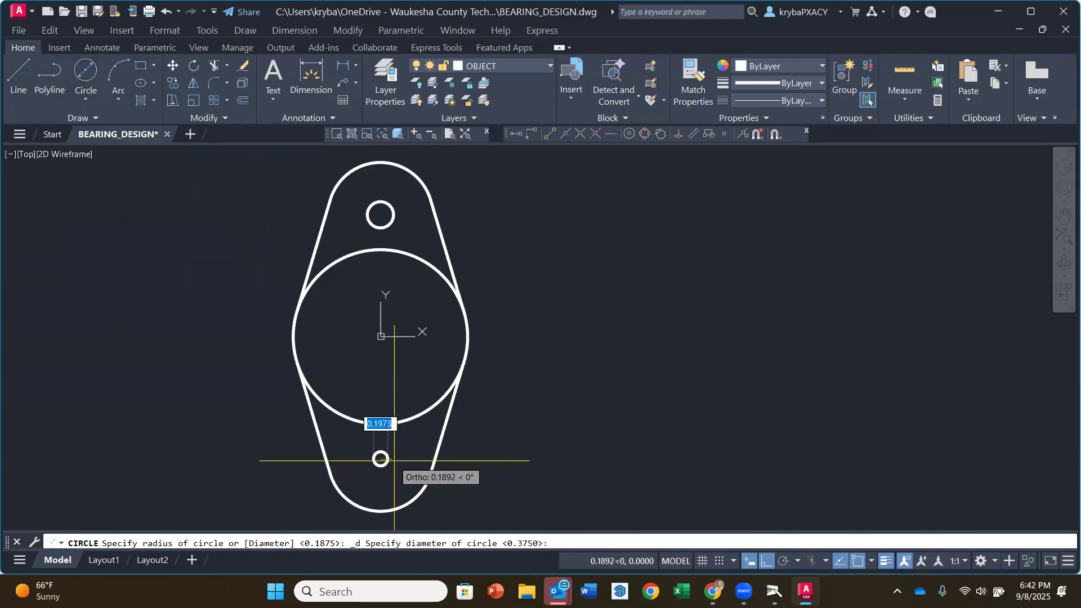
type(".375")
key("Return")
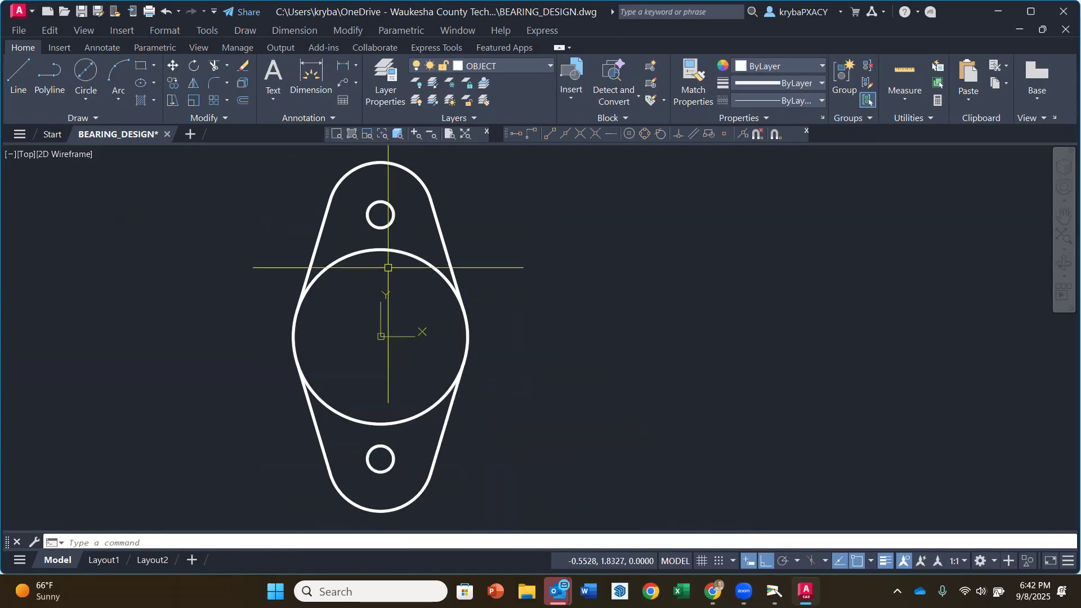
Step: Draw a 0.625-diameter counterbore circle concentric with the upper hole
left_click(85, 76)
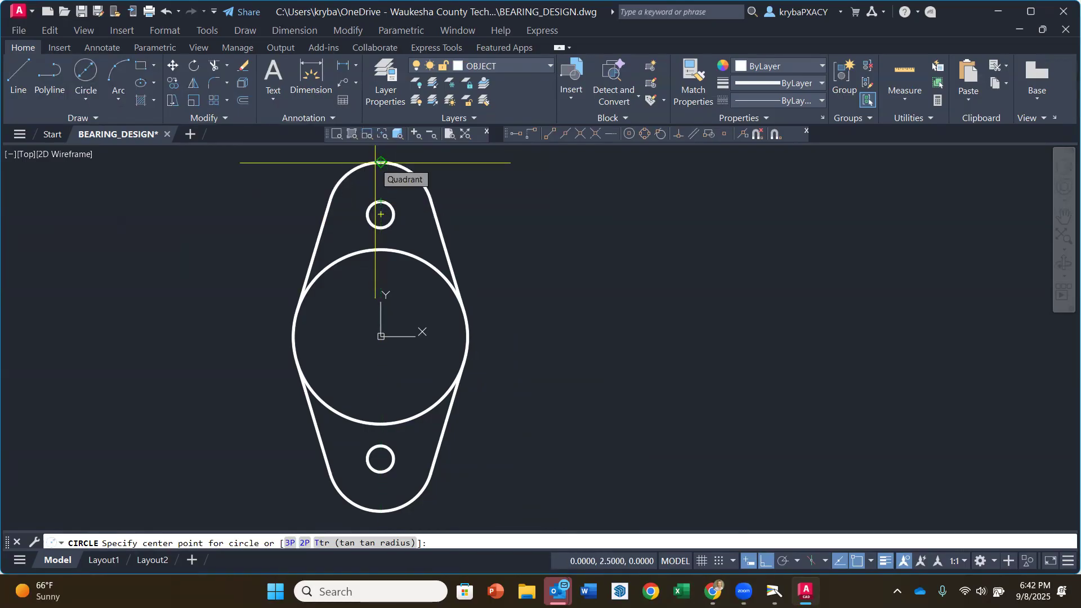
left_click(380, 215)
key("BackSpace")
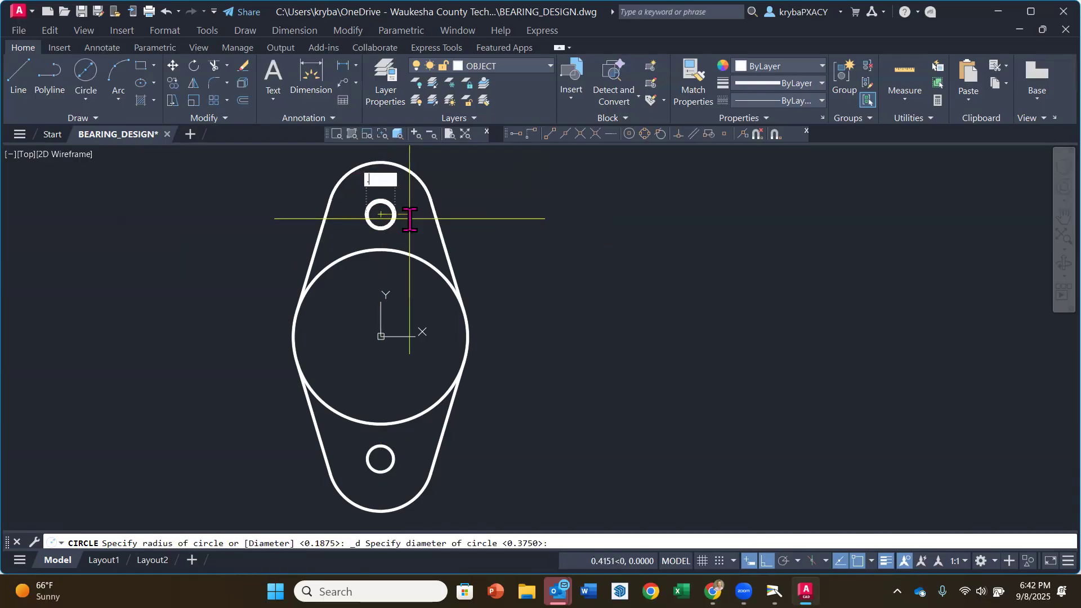
key("Return")
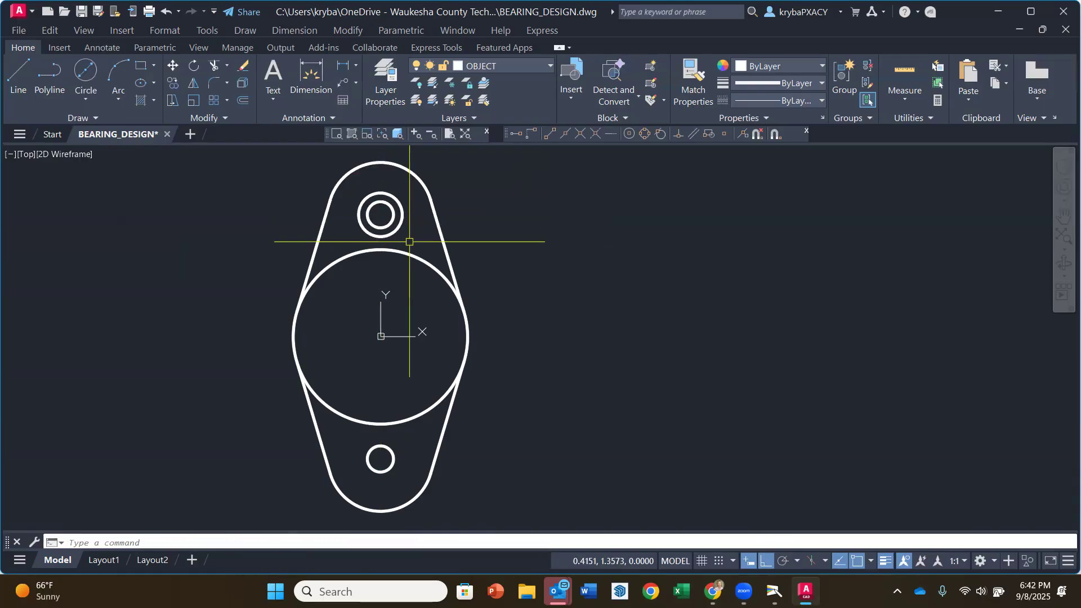
Step: Draw a 0.625-diameter counterbore circle concentric with the lower hole
left_click(90, 72)
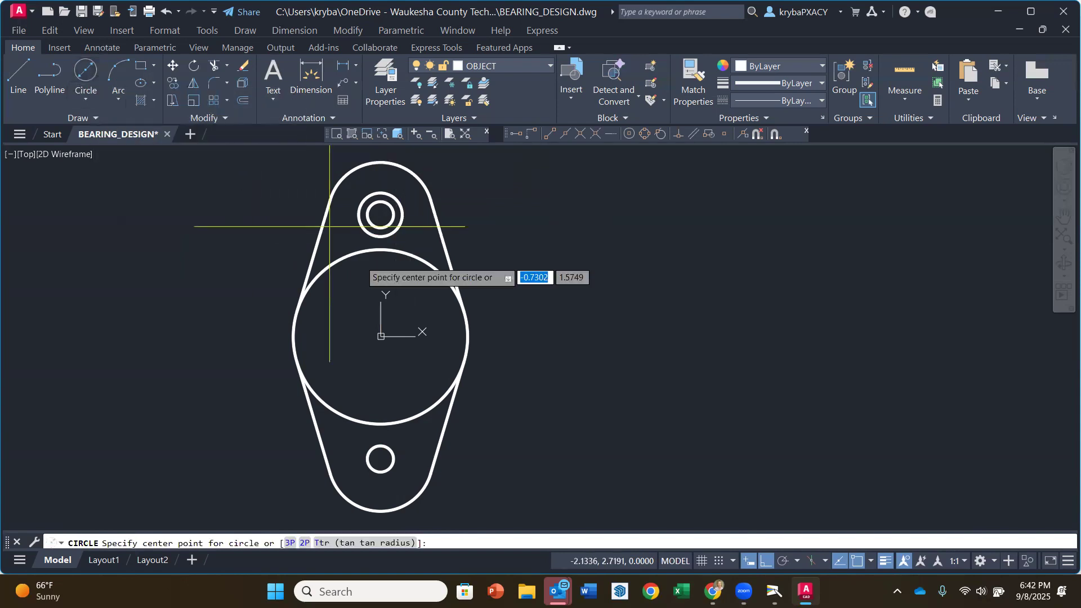
left_click(394, 459)
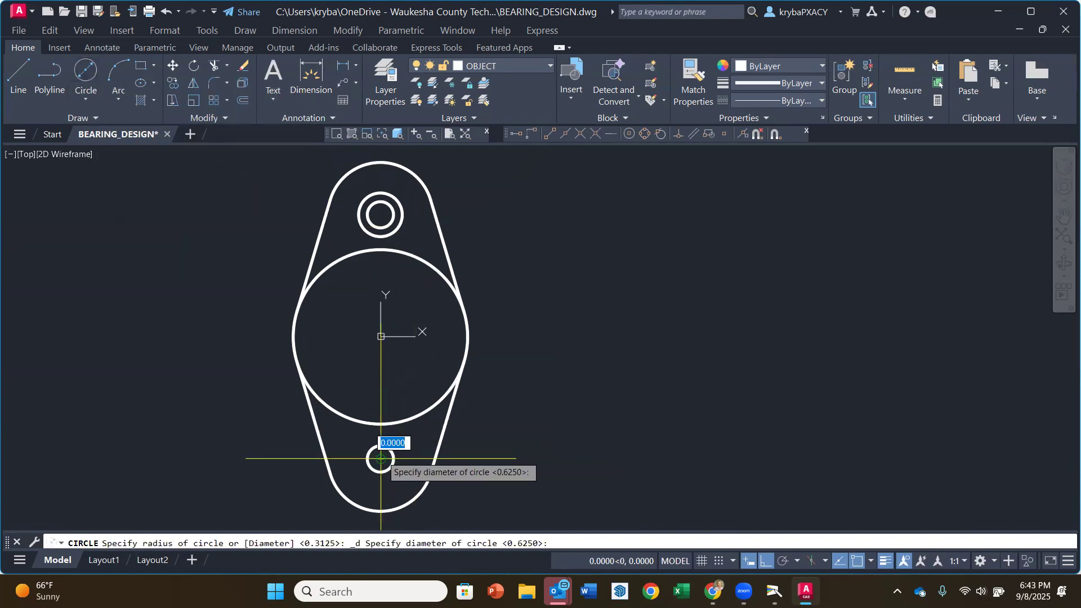
type("d")
key("Return")
type(".625")
key("Return")
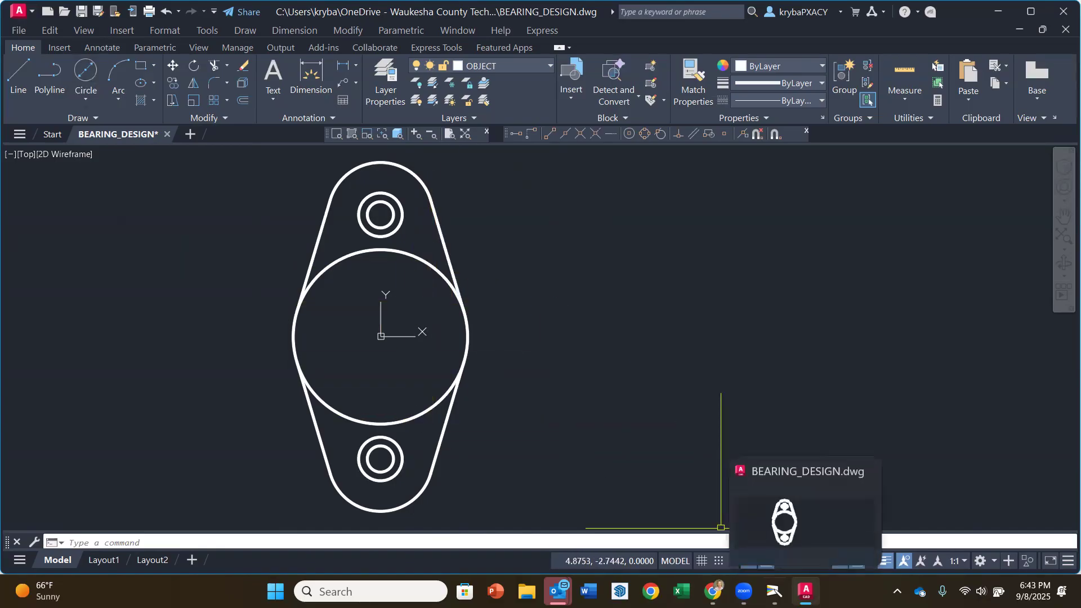
Step: Check the bore sizes in the Camera window's bearing drawing and draw a 2-diameter circle at the large circle's center in AutoCAD
left_click(775, 591)
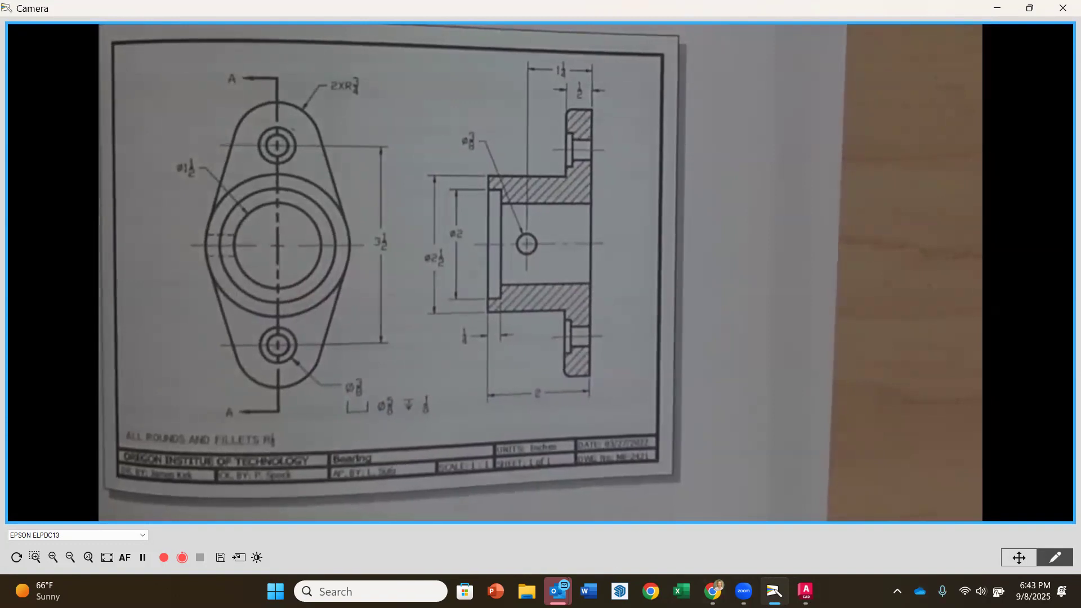
left_click(806, 591)
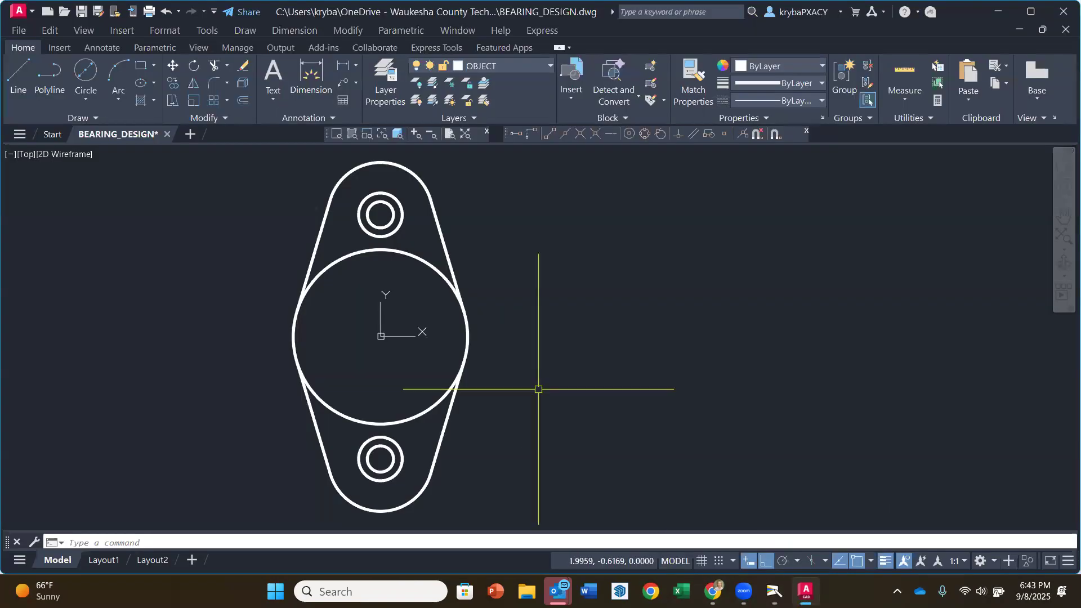
left_click(86, 76)
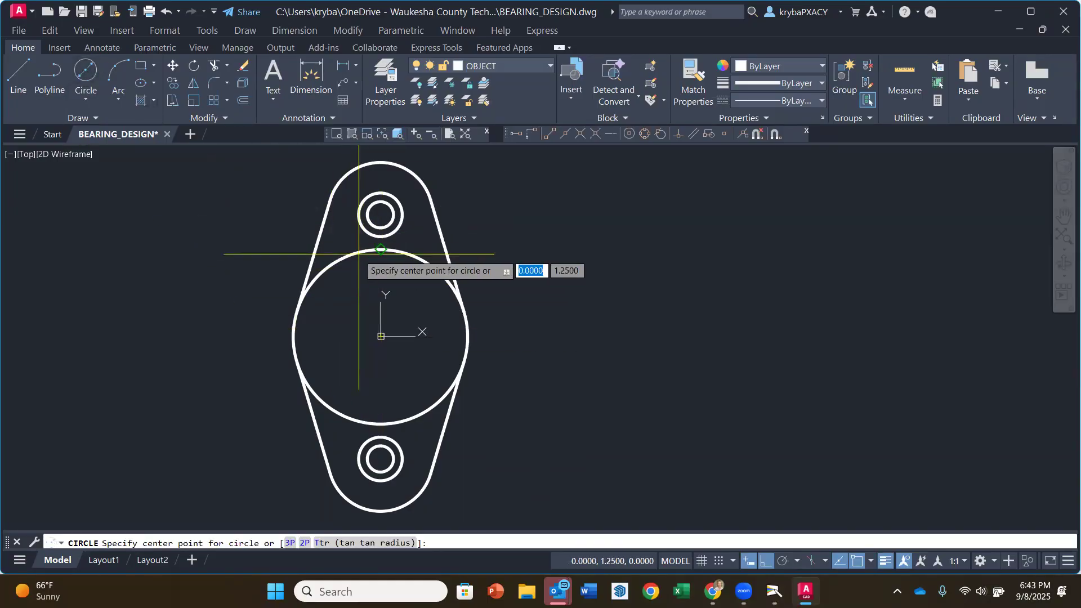
left_click(380, 336)
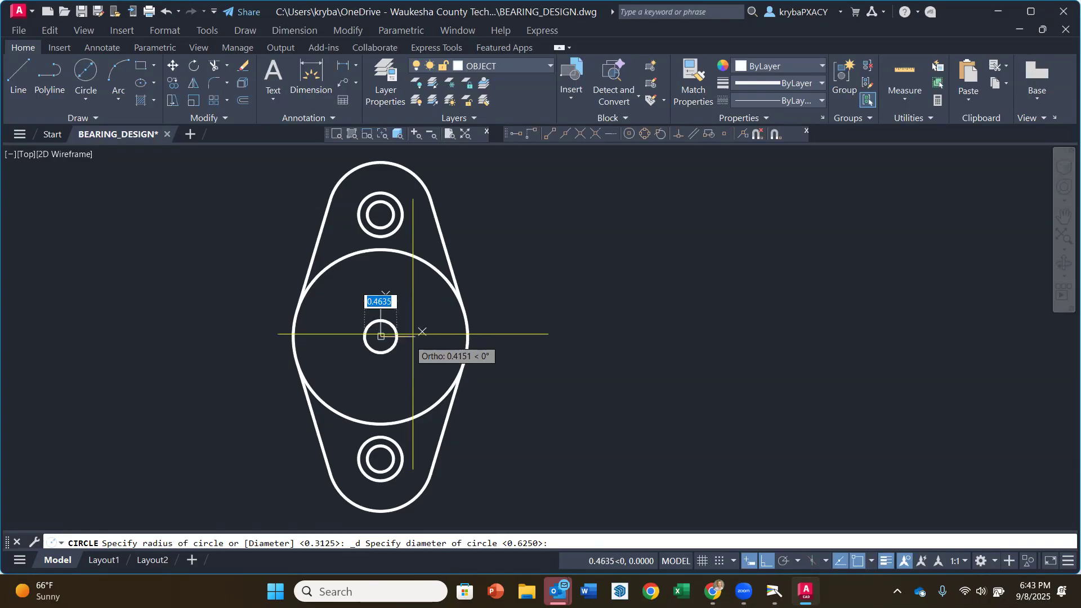
key("BackSpace")
type("2")
key("Return")
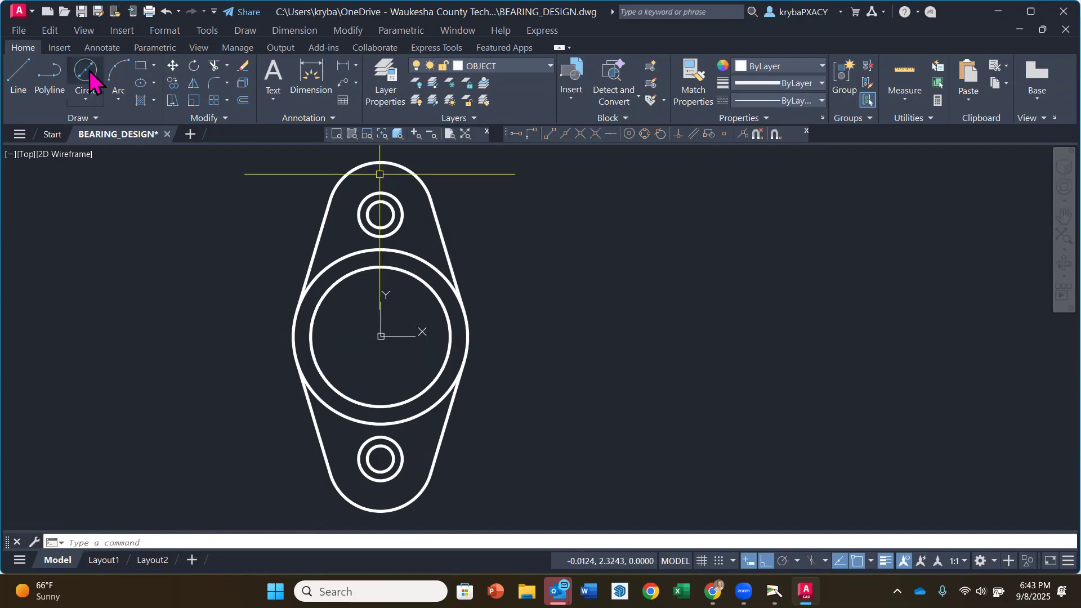
Step: Draw a 1.5-diameter bore circle at the center of the large circle
left_click(87, 72)
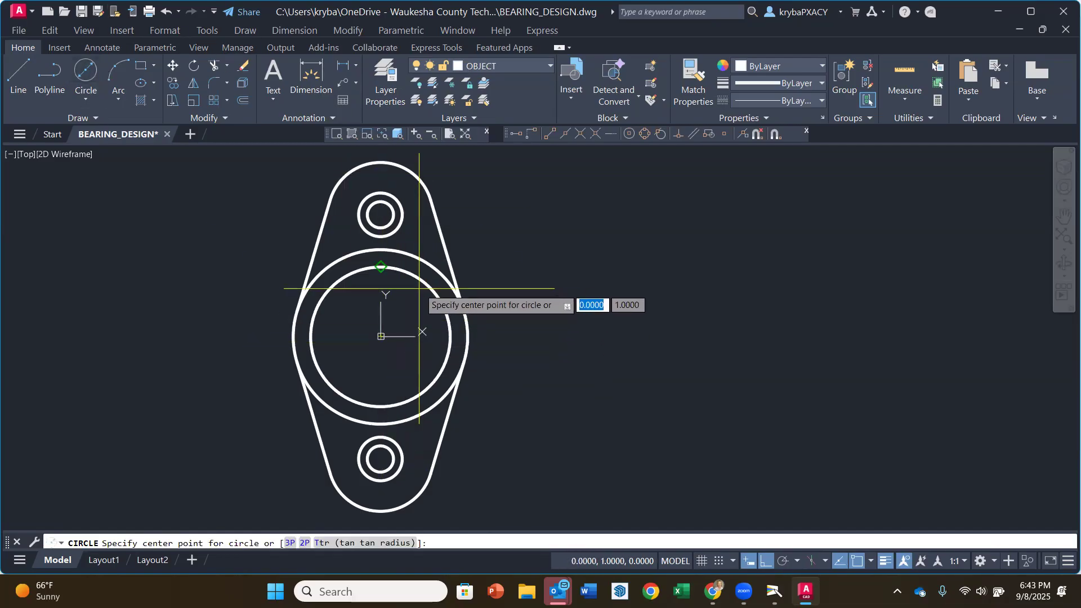
left_click(381, 336)
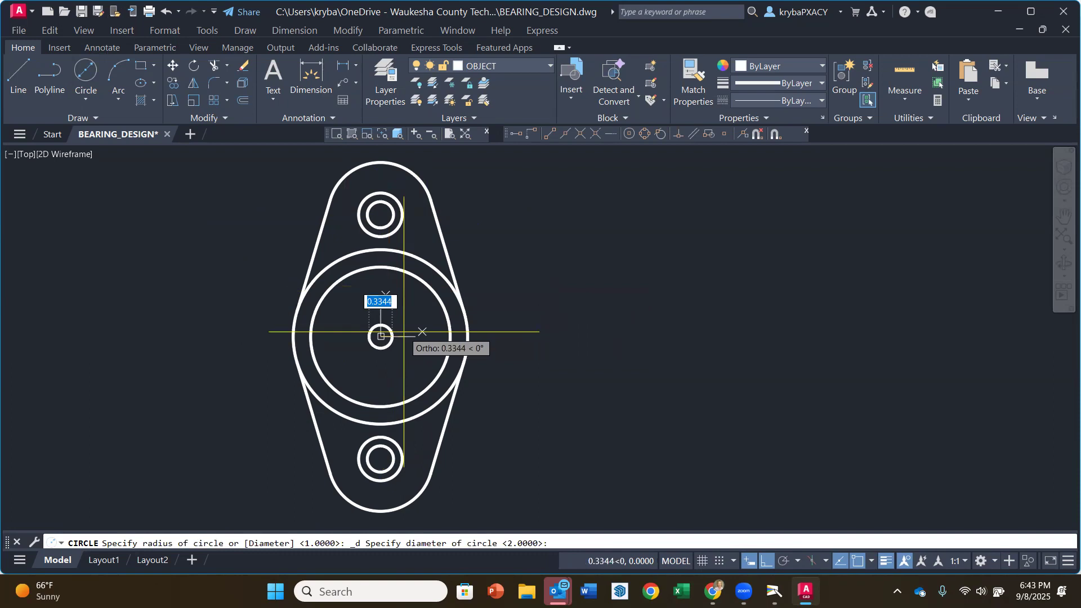
type("1.5")
key("Return")
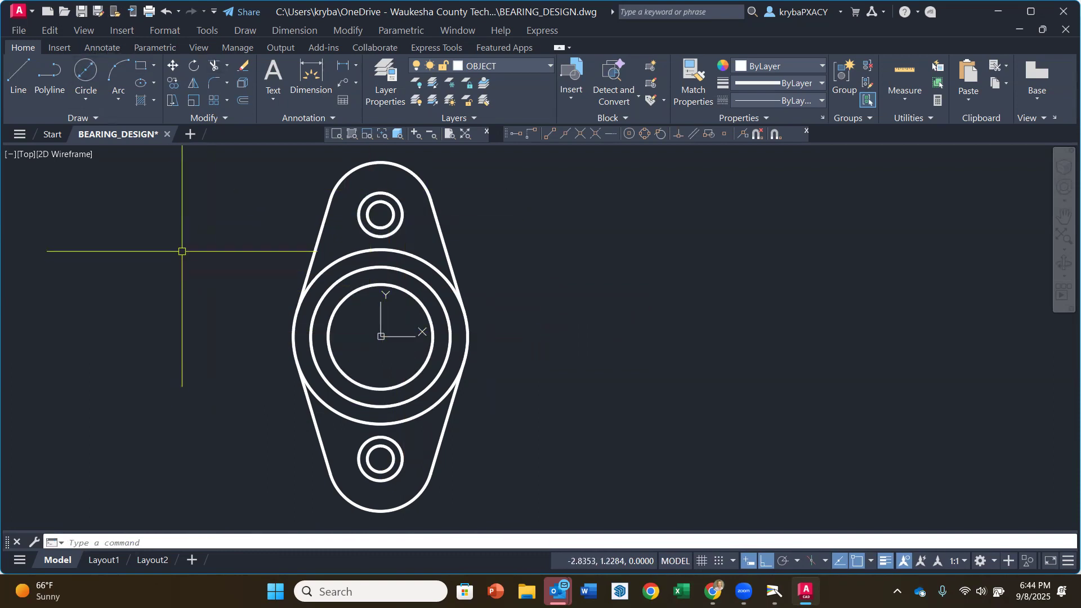
Step: Save the BEARING_DESIGN drawing, review the bearing reference in the Camera window and return to AutoCAD
left_click(18, 30)
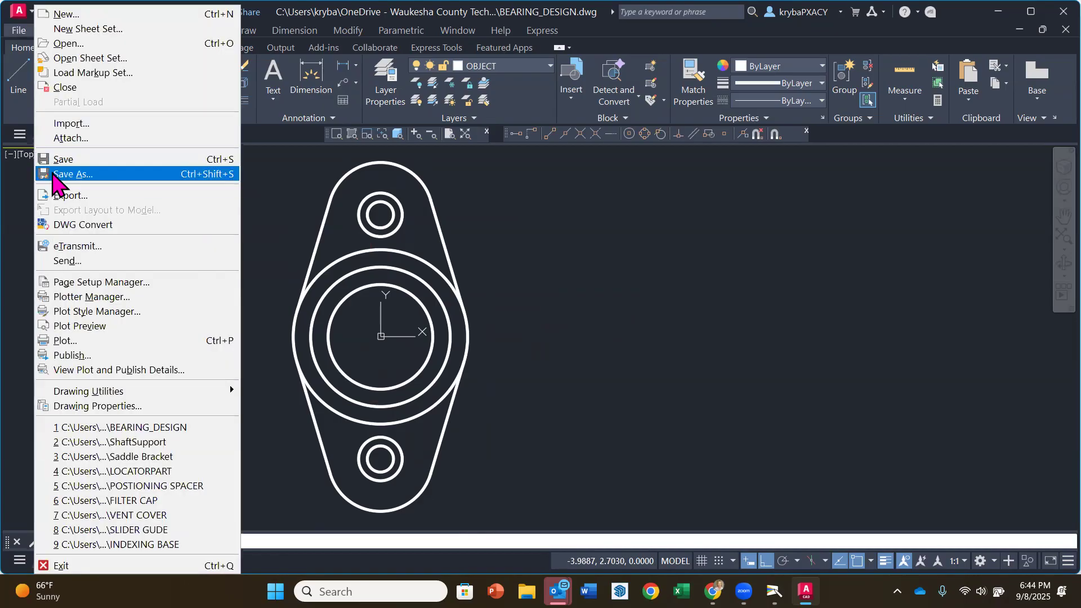
left_click(61, 163)
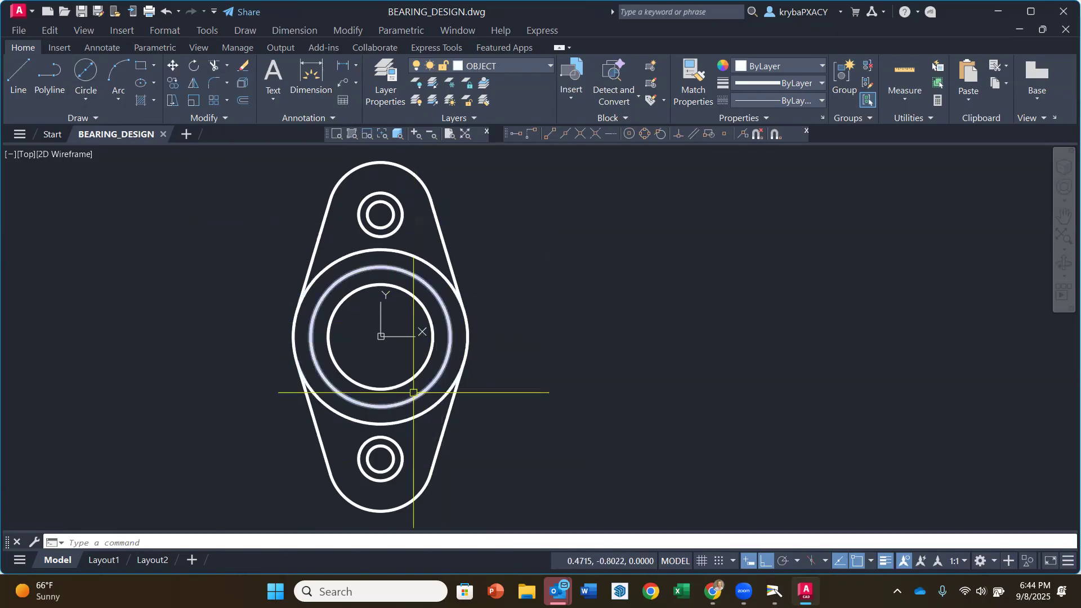
left_click(774, 591)
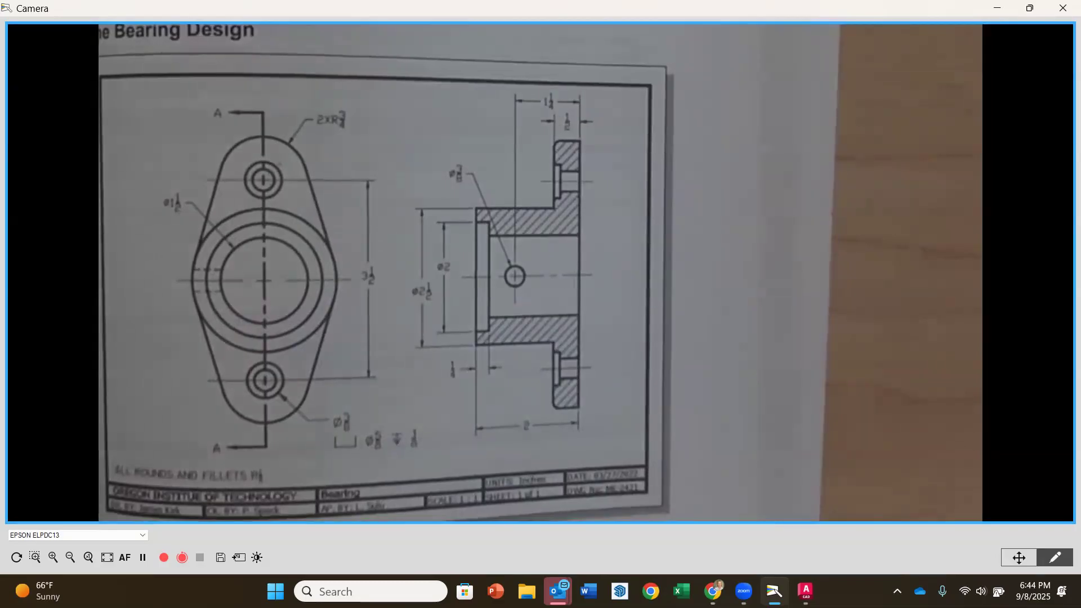
left_click(805, 592)
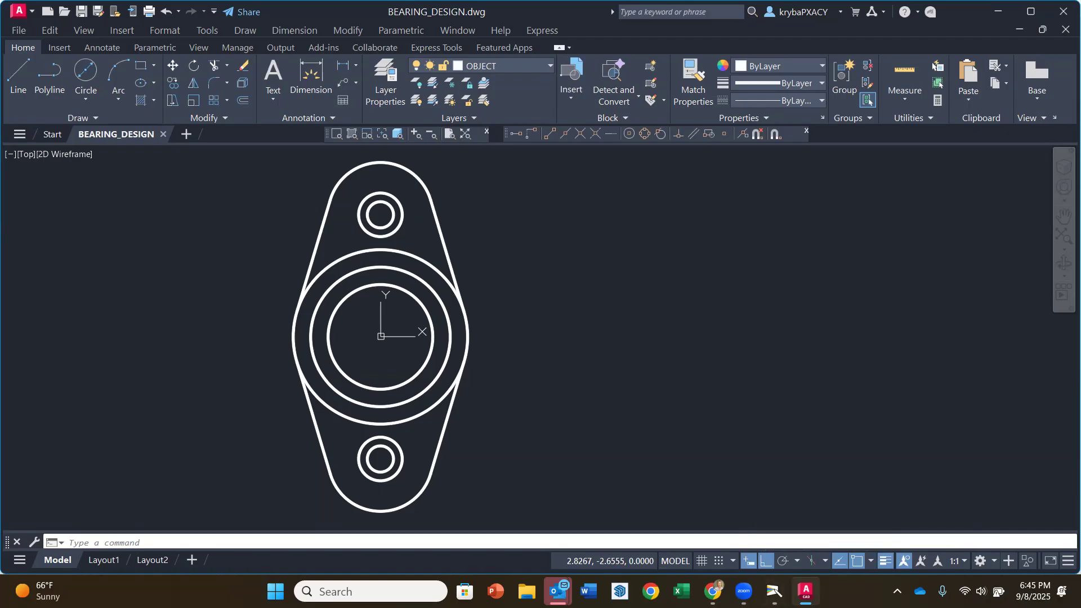
Step: Draw the side view's 5-unit vertical back face beside the front view, aligned with the front view's upper and lower quadrants
mouse_move(806, 592)
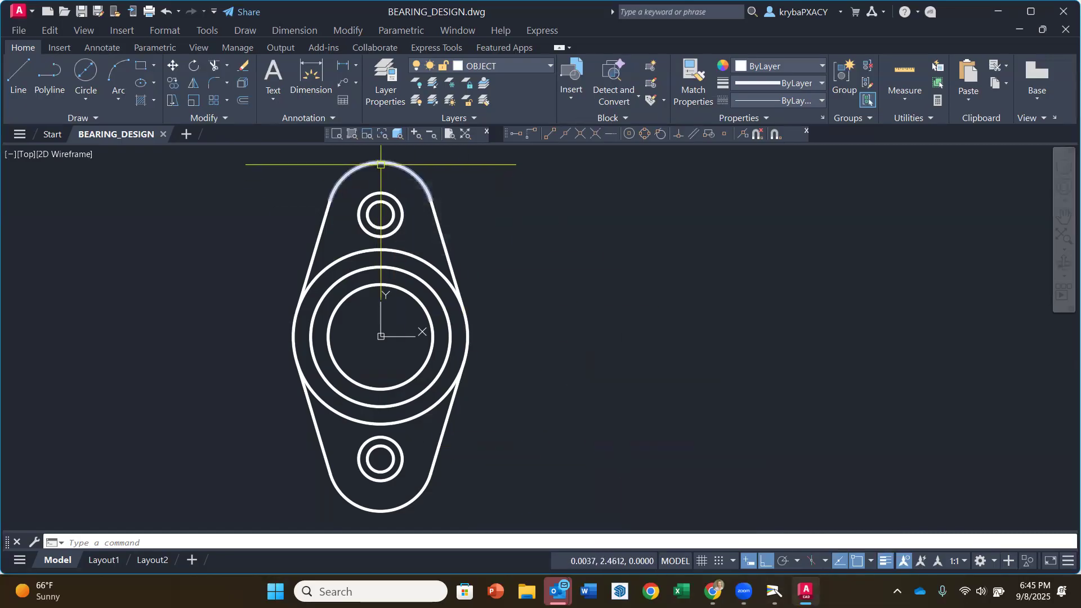
left_click(25, 75)
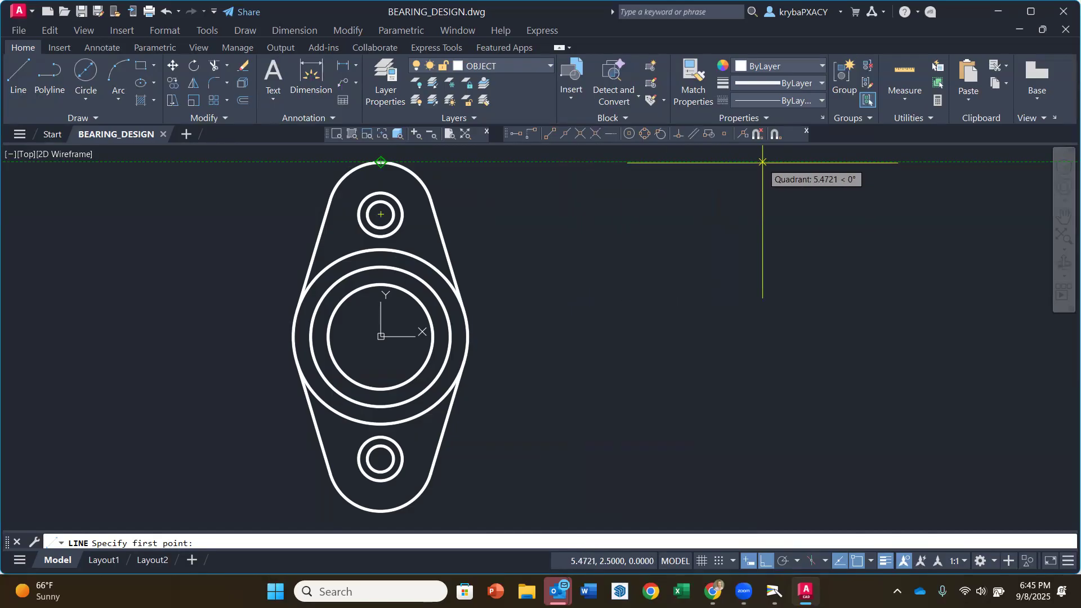
left_click(762, 162)
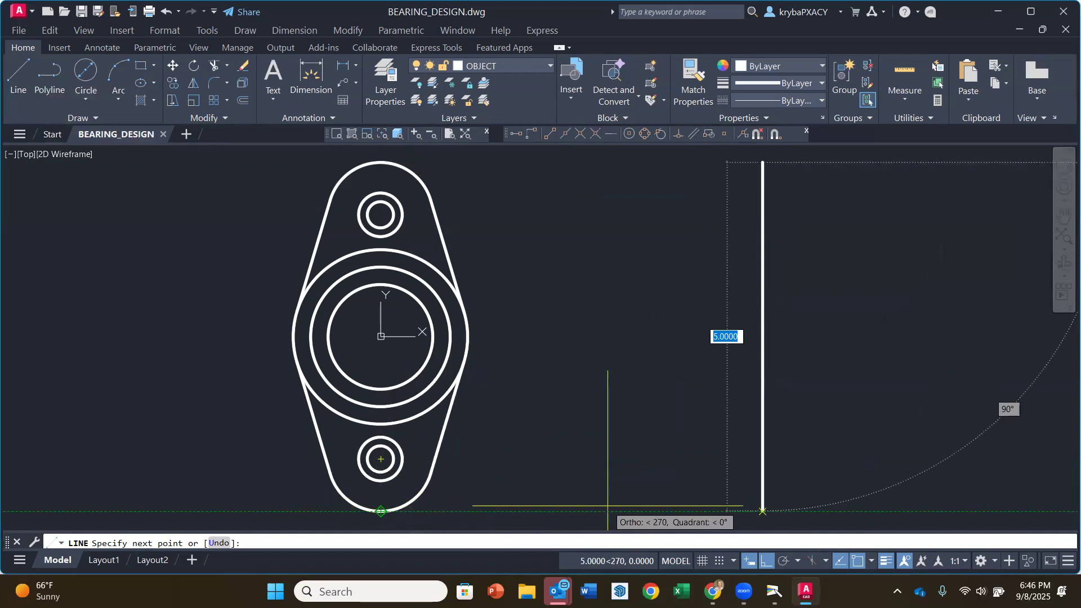
left_click(726, 514)
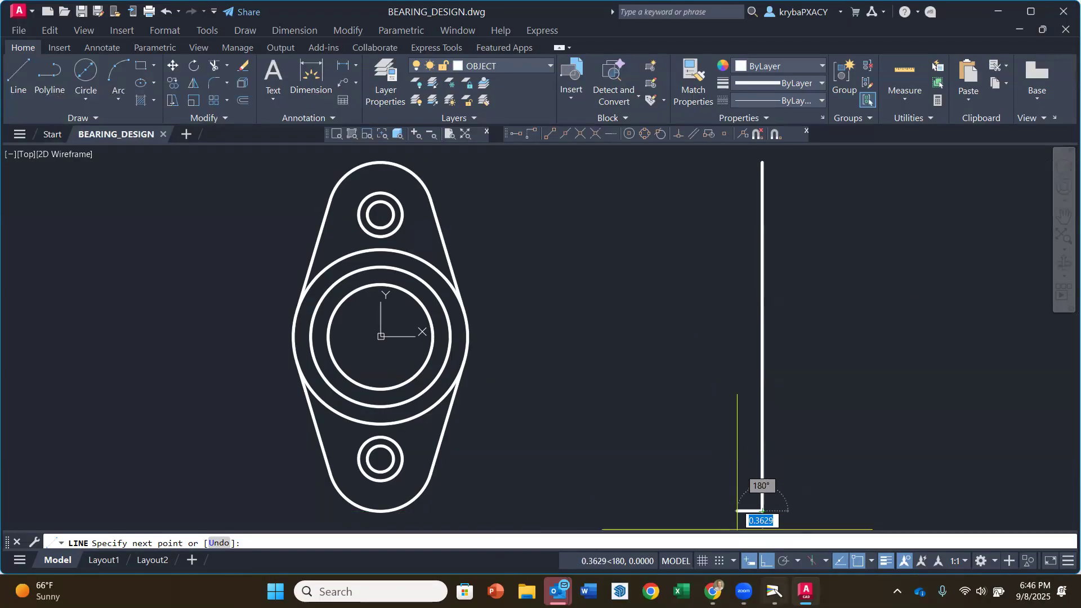
Step: Check the flange thickness in the Camera window and, in AutoCAD, draw the flange's 0.5 lower edge and a 1.25 riser to the large circle's lower quadrant level
left_click(775, 504)
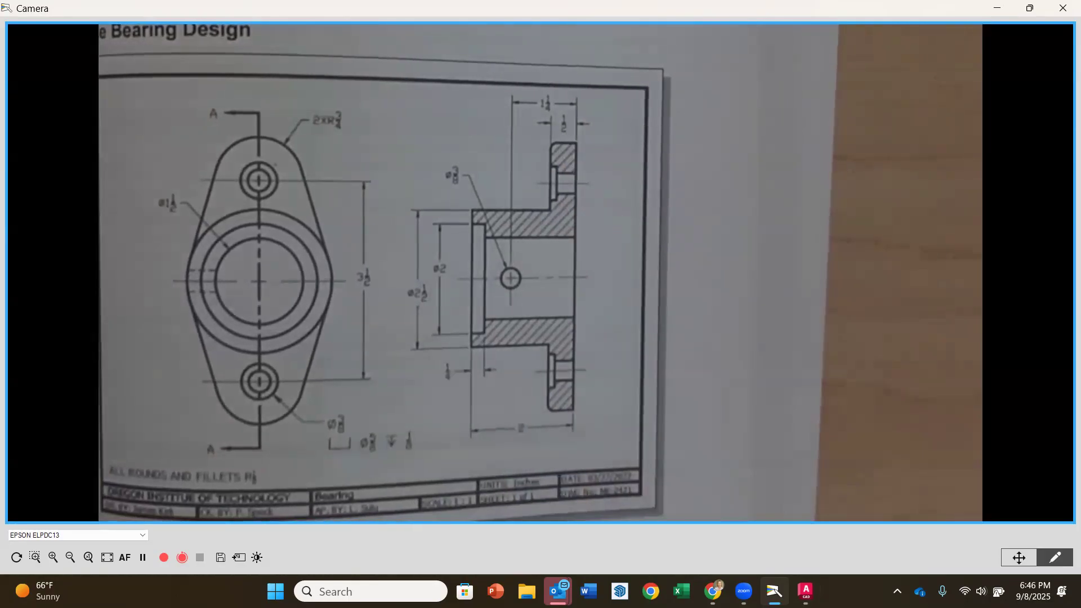
left_click(805, 591)
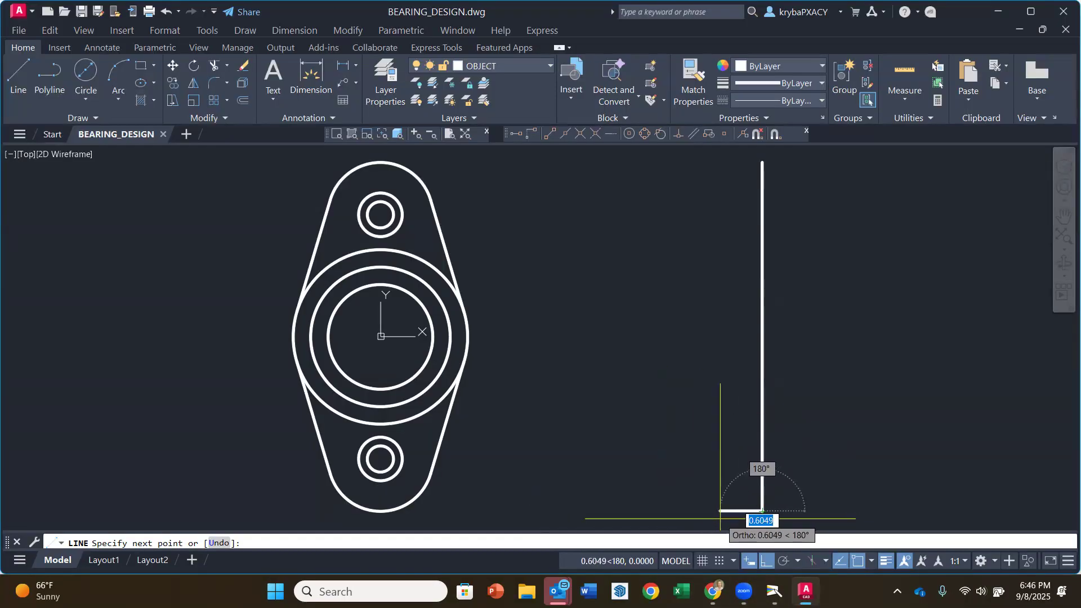
type(".5")
key("Return")
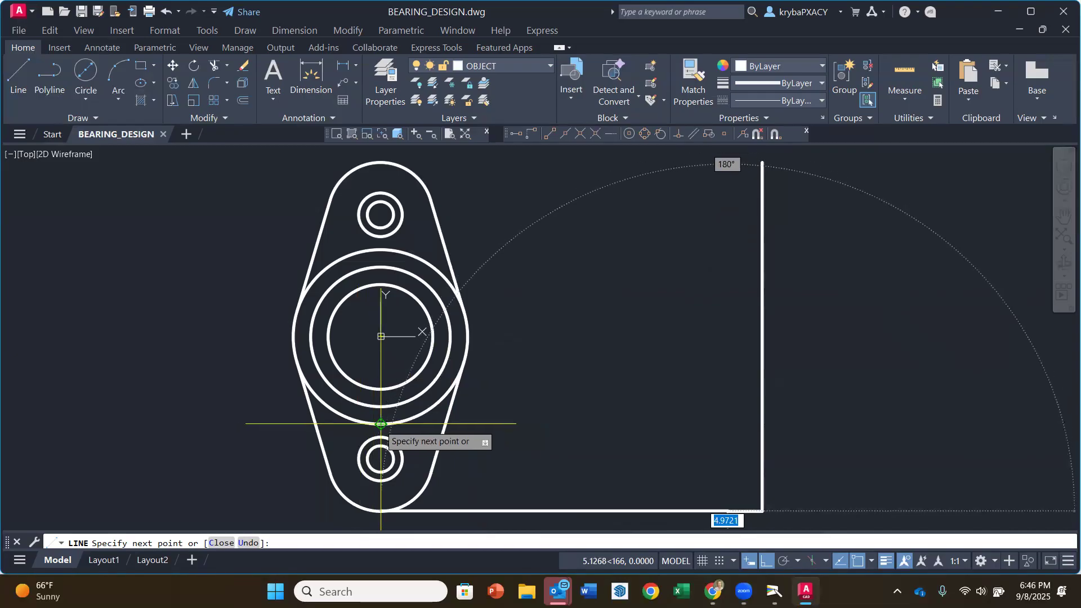
type("0.5")
key("Return")
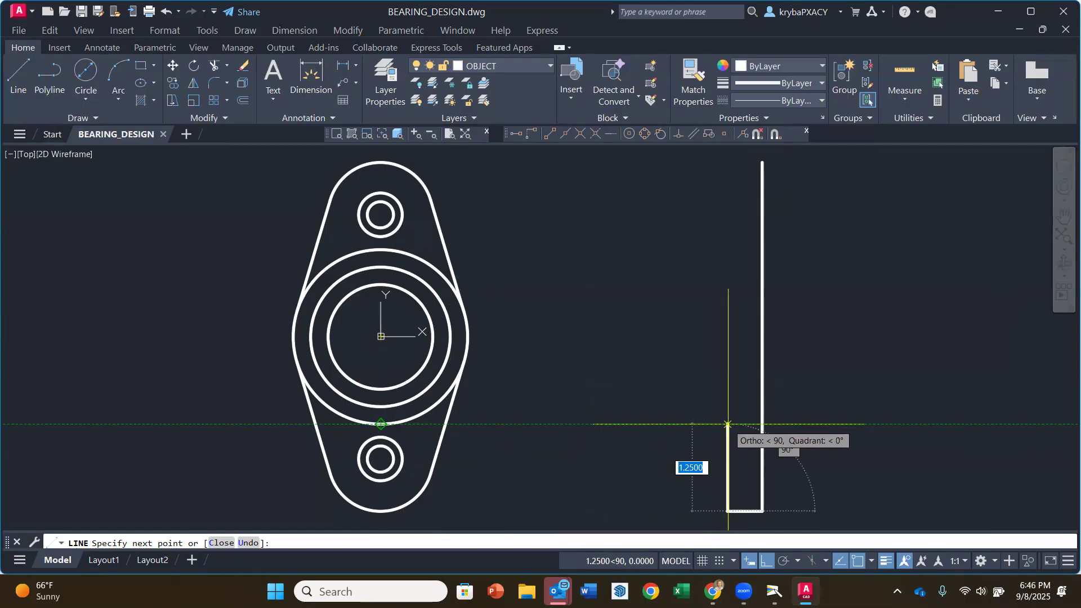
left_click(728, 424)
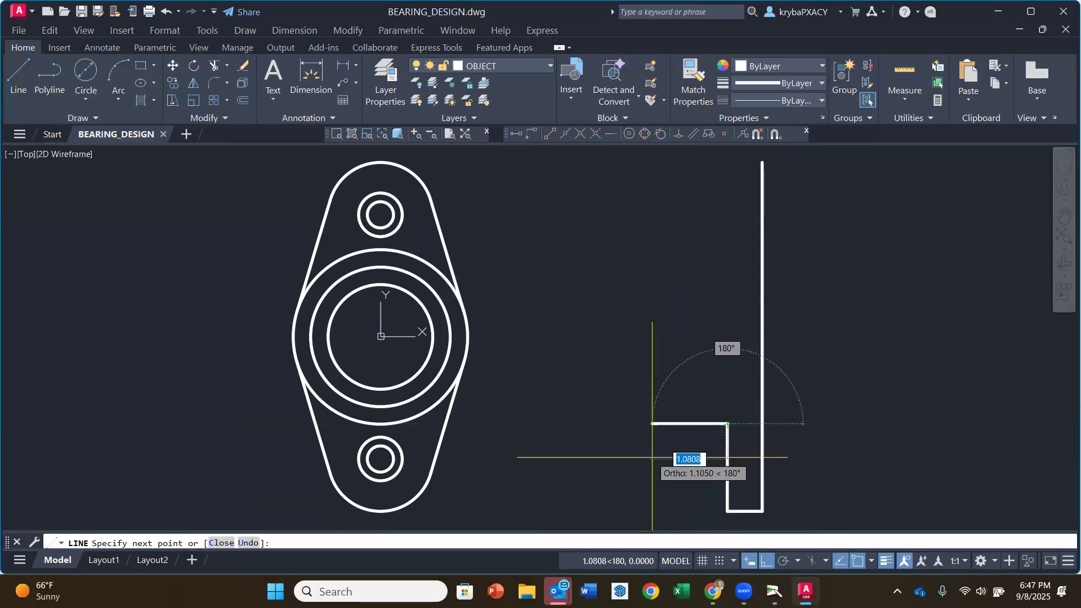
Step: Check the overall depth in the Camera window's bearing drawing and draw the hub's 1.5 lower edge toward the front view in AutoCAD
left_click(774, 591)
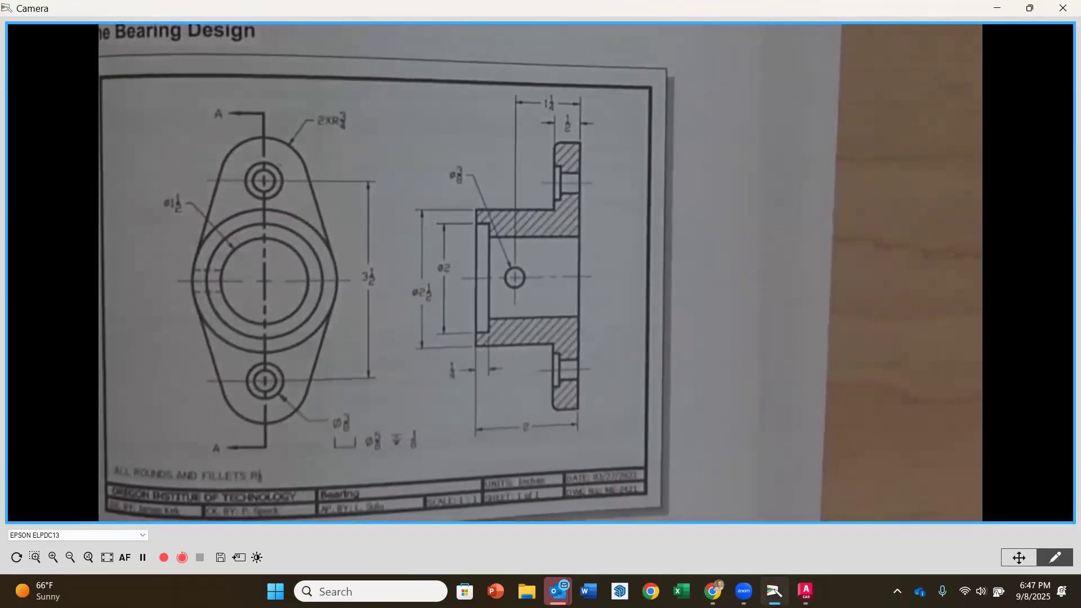
left_click(806, 591)
left_click(727, 424)
type("1")
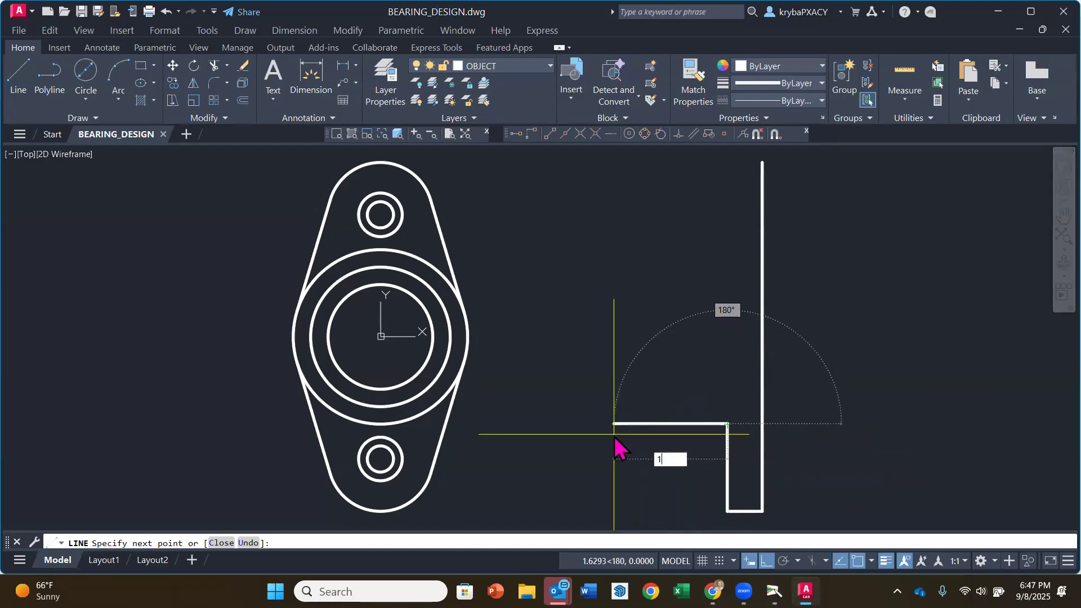
type(".5")
key("Return")
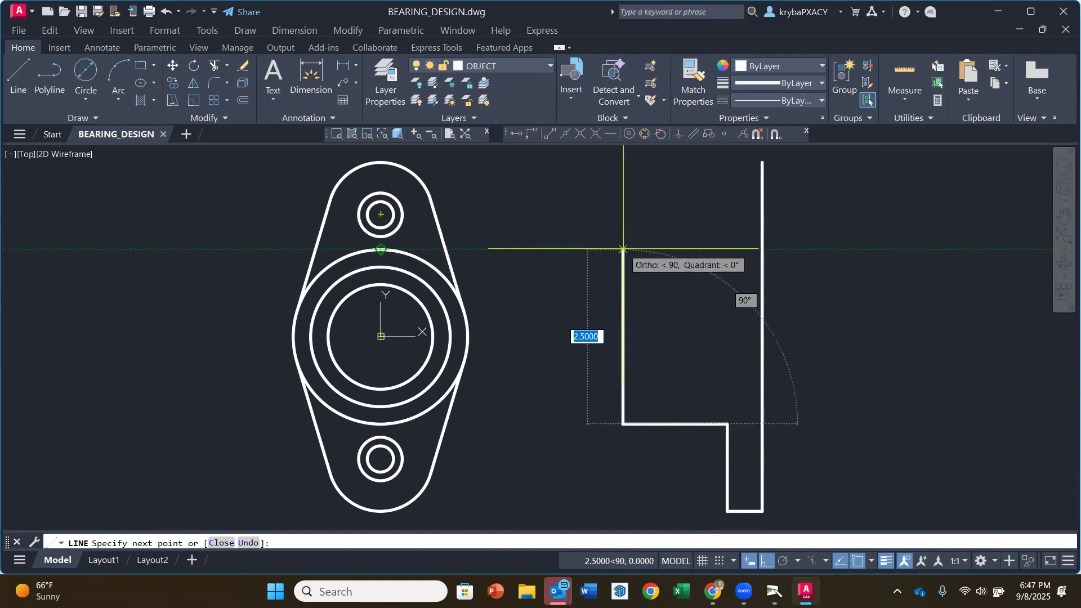
Step: Complete the side-view outline with a 2.5 hub face, 1.5 upper hub edge and 1.25 flange riser, close it, and save the drawing
left_click(623, 249)
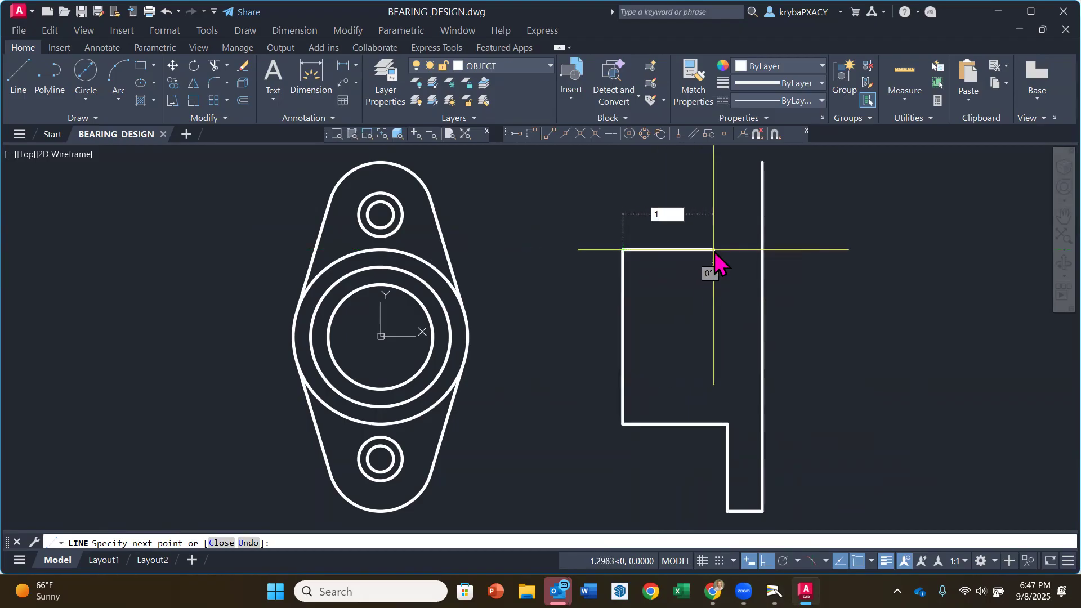
key("Return")
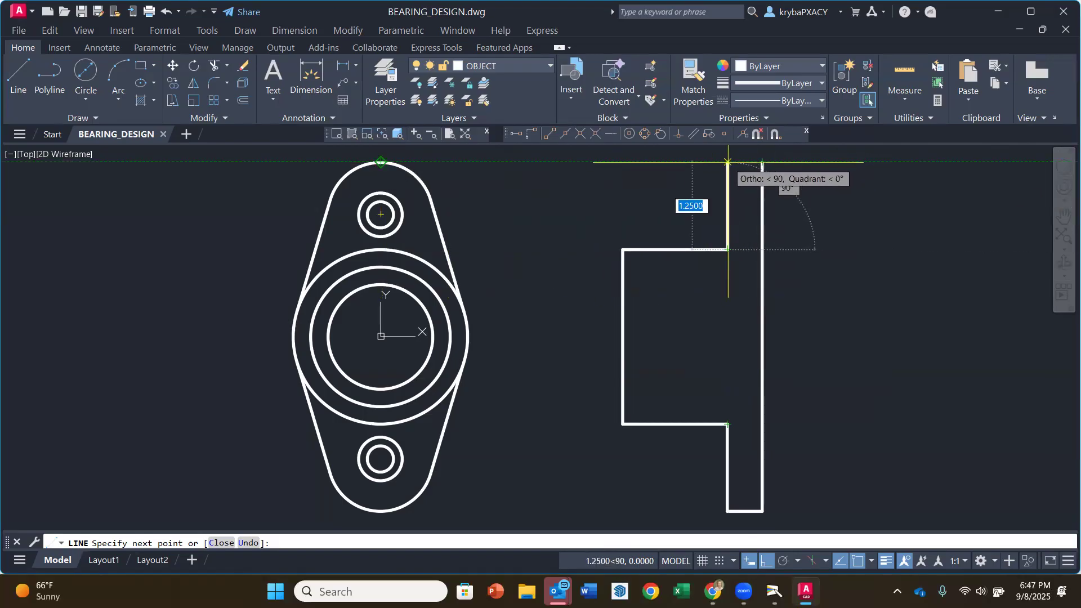
left_click(727, 163)
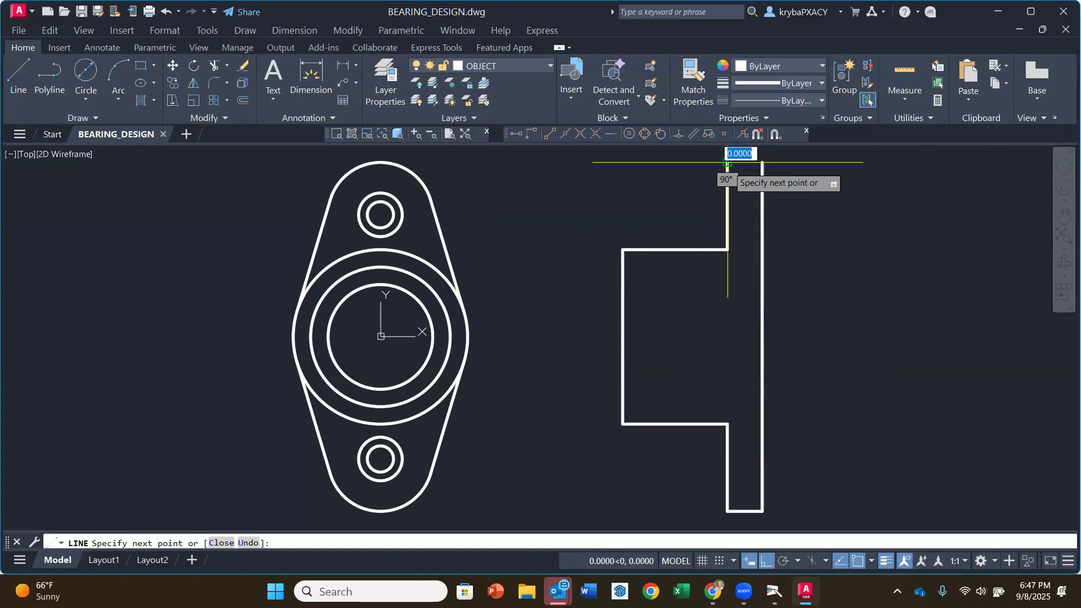
left_click(757, 166)
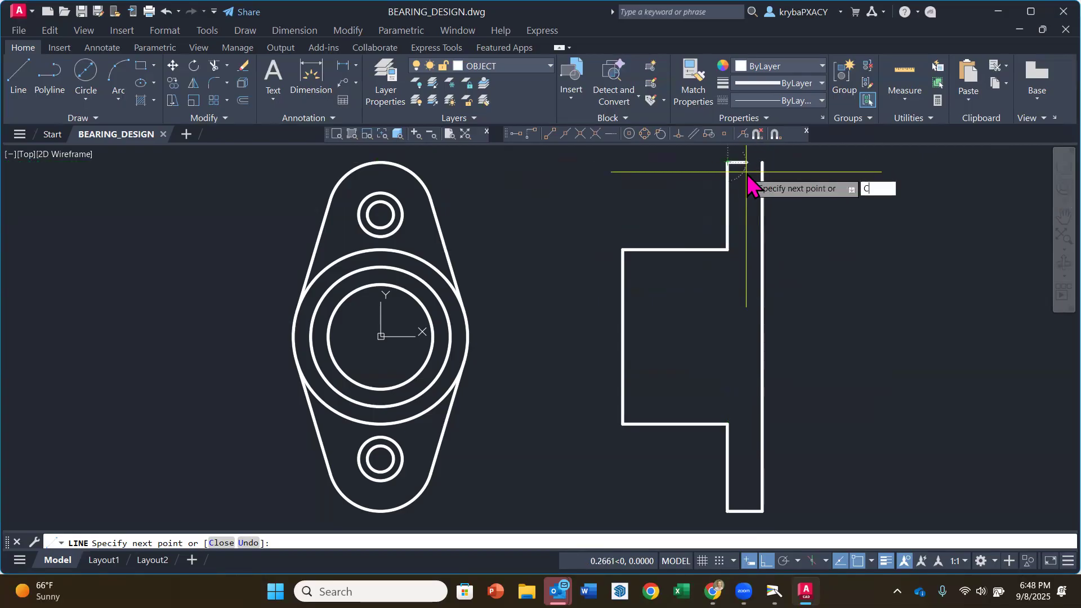
key("Escape")
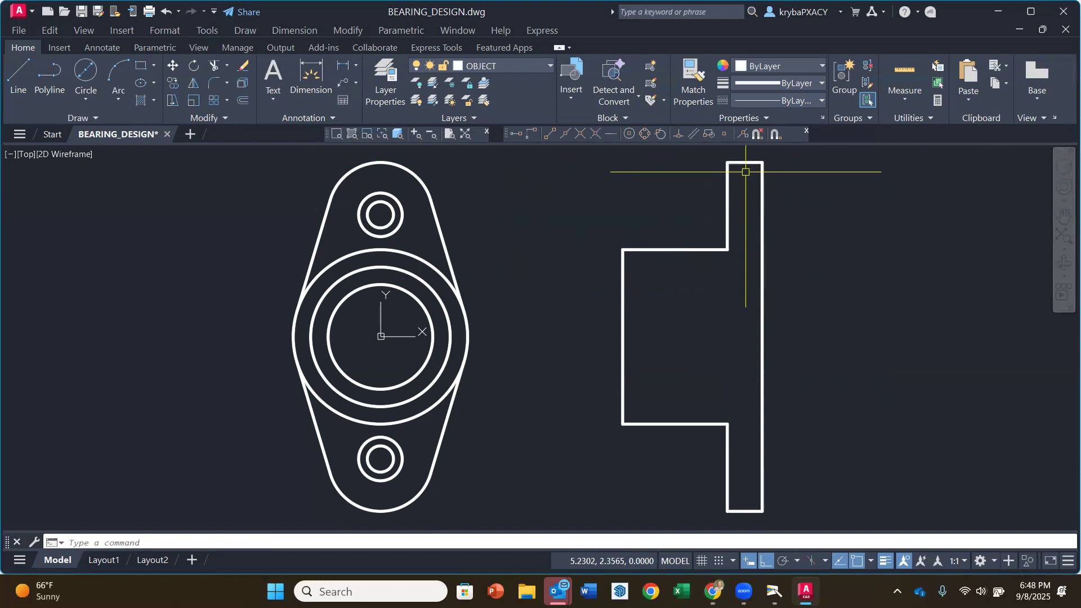
left_click(19, 31)
left_click(66, 162)
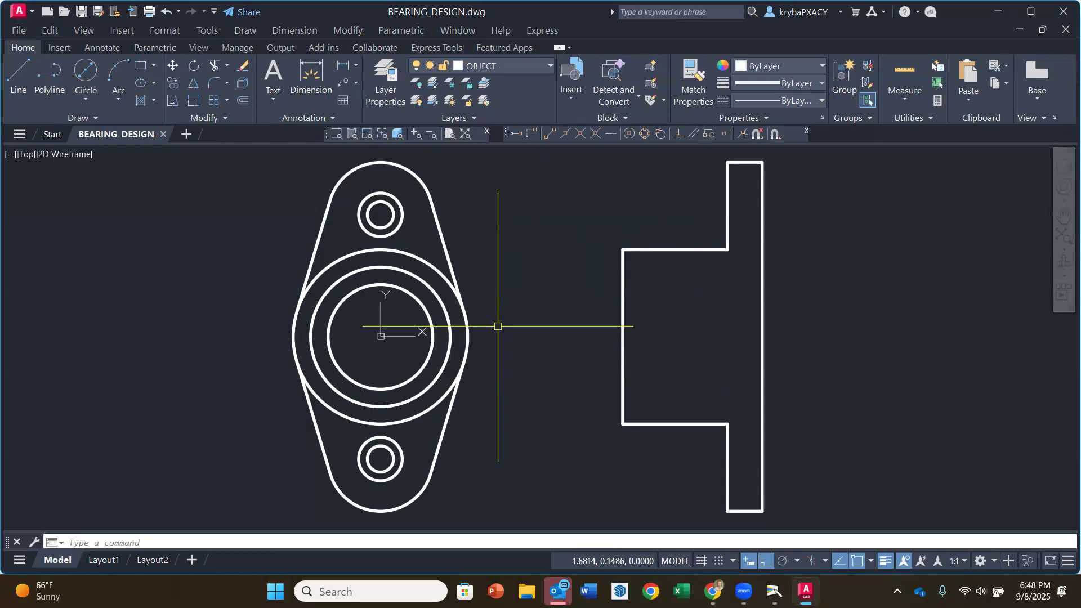
Step: Check the recess depth in the Camera window and, in AutoCAD, draw the 0.25-deep recess in the hub face, aligned with the 2-diameter circle's quadrants
left_click(775, 591)
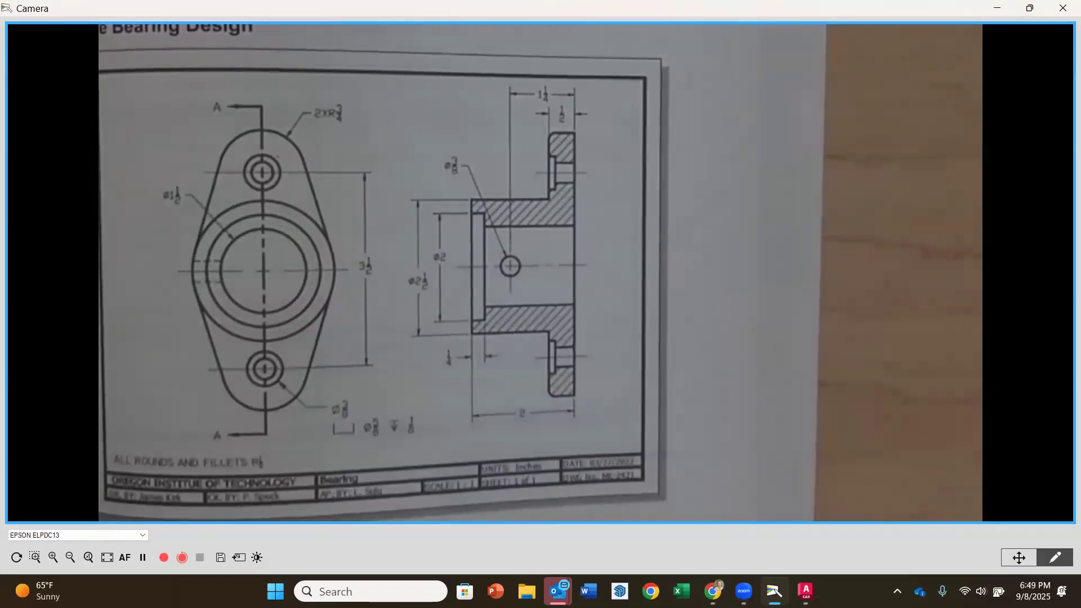
mouse_move(775, 592)
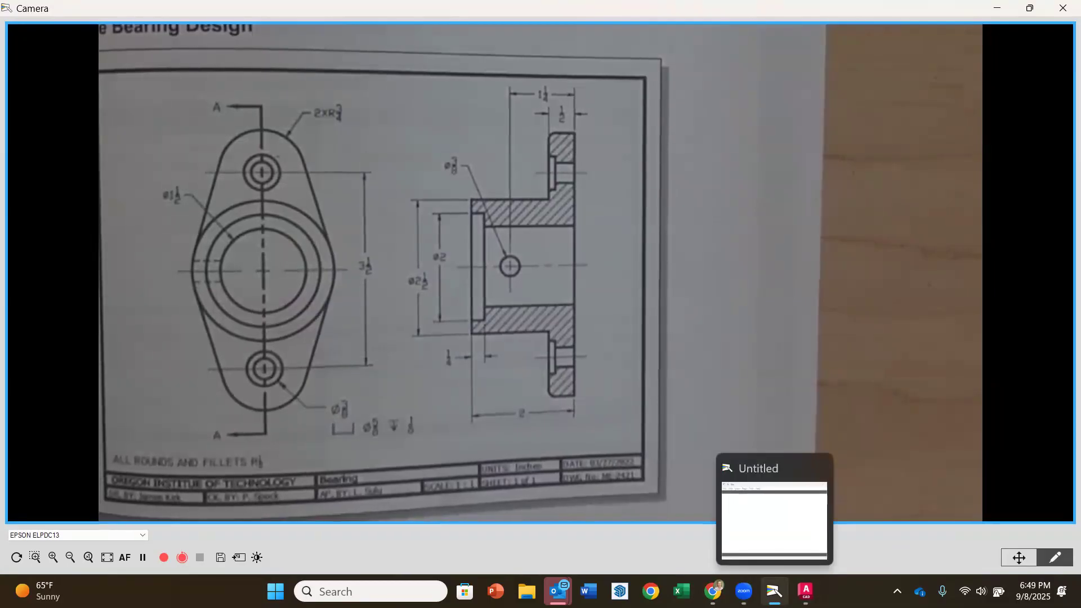
left_click(806, 591)
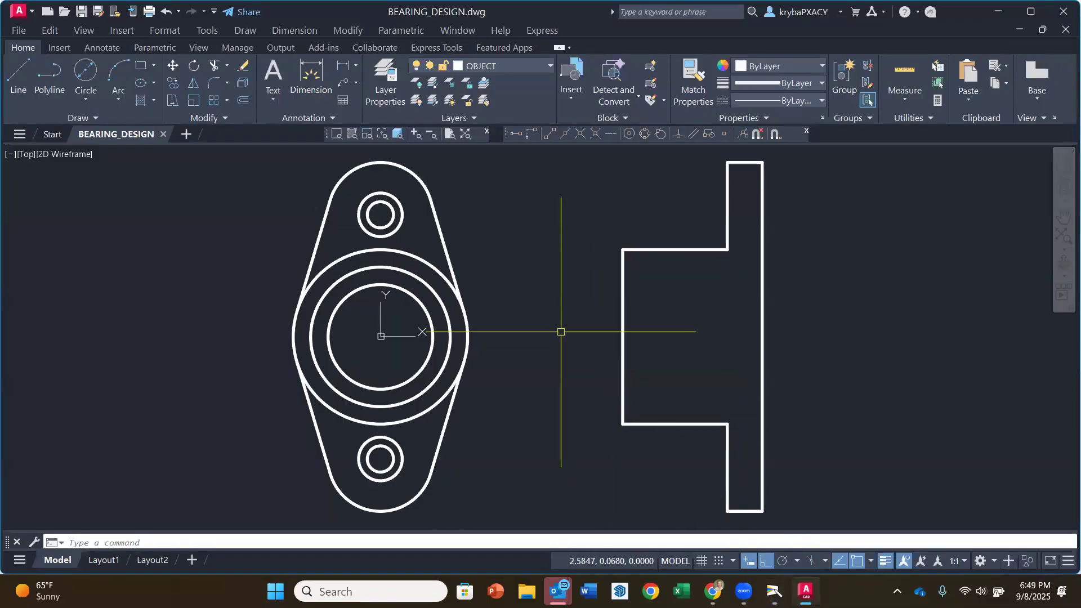
left_click(16, 76)
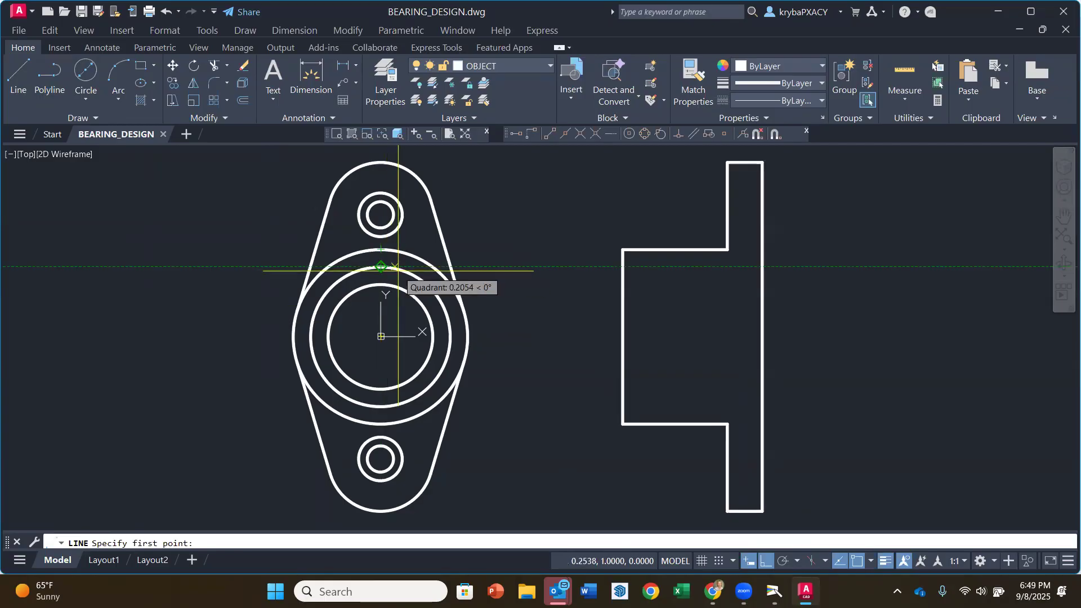
left_click(622, 266)
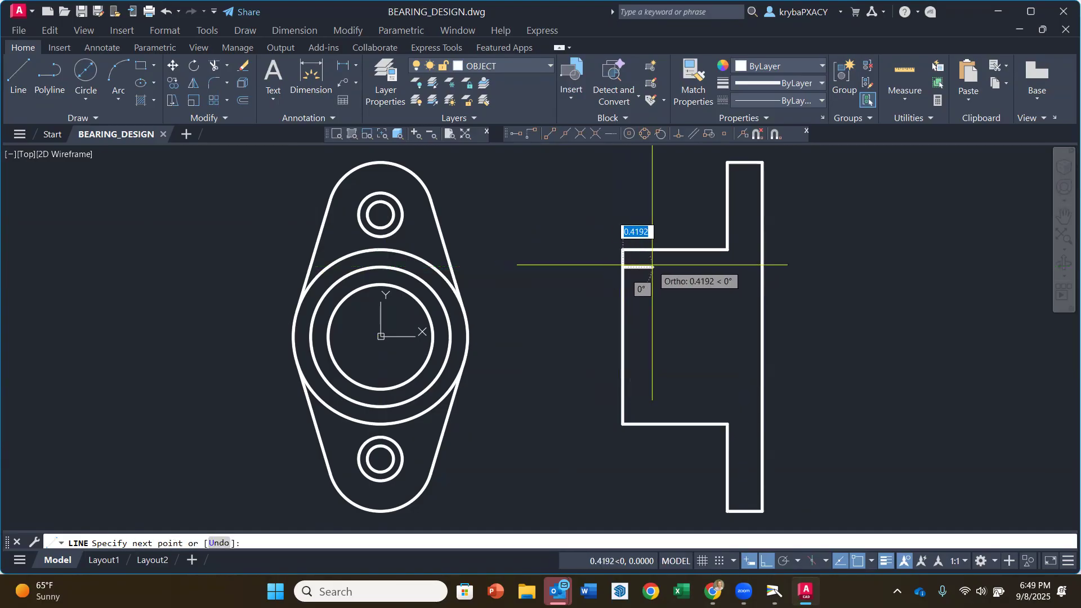
type(".25")
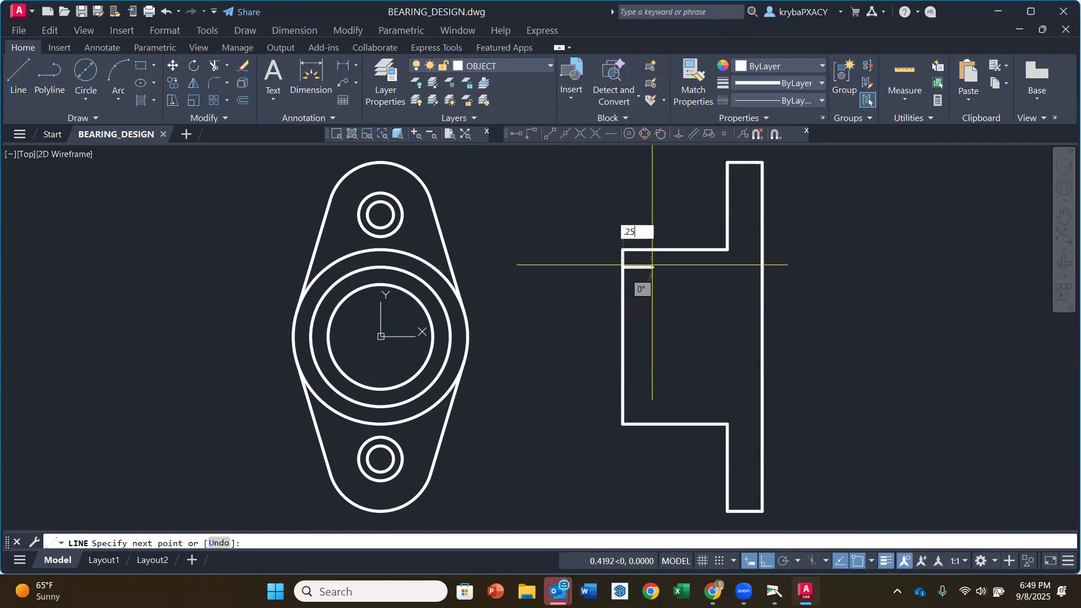
key("Return")
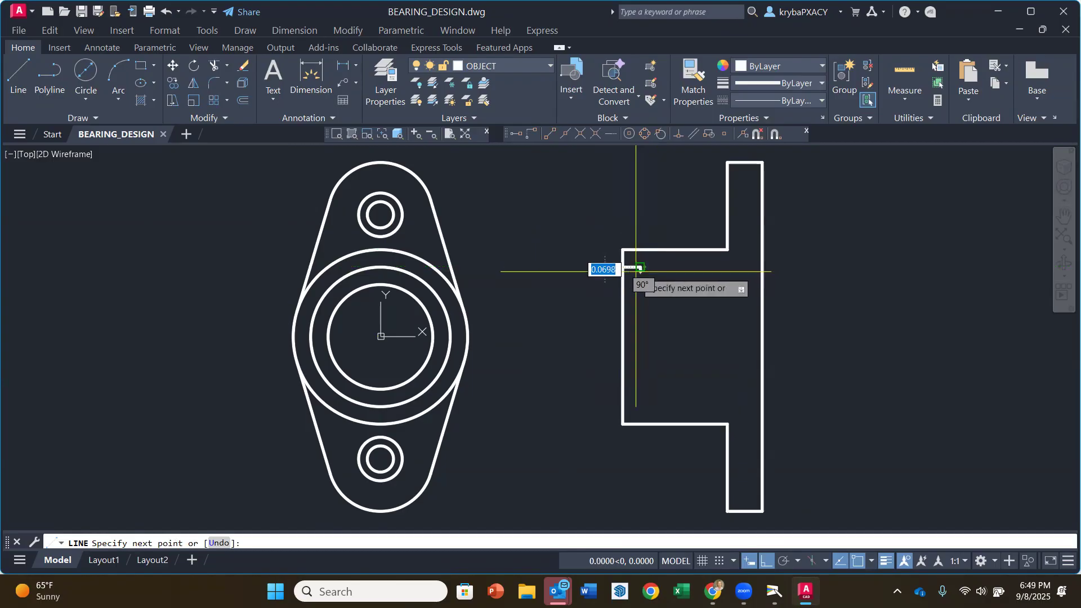
left_click(640, 371)
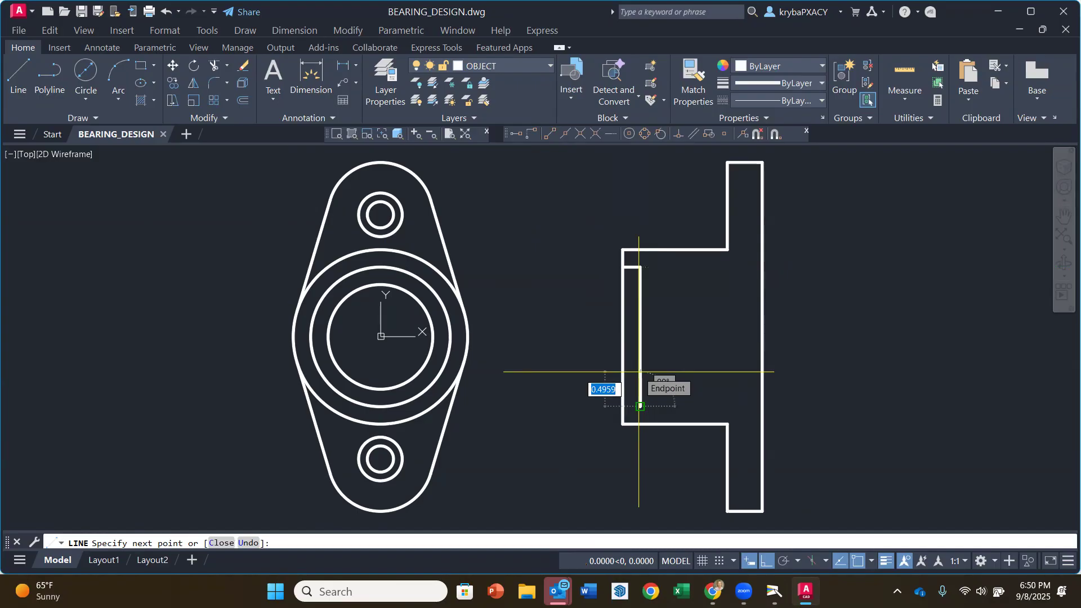
left_click(640, 405)
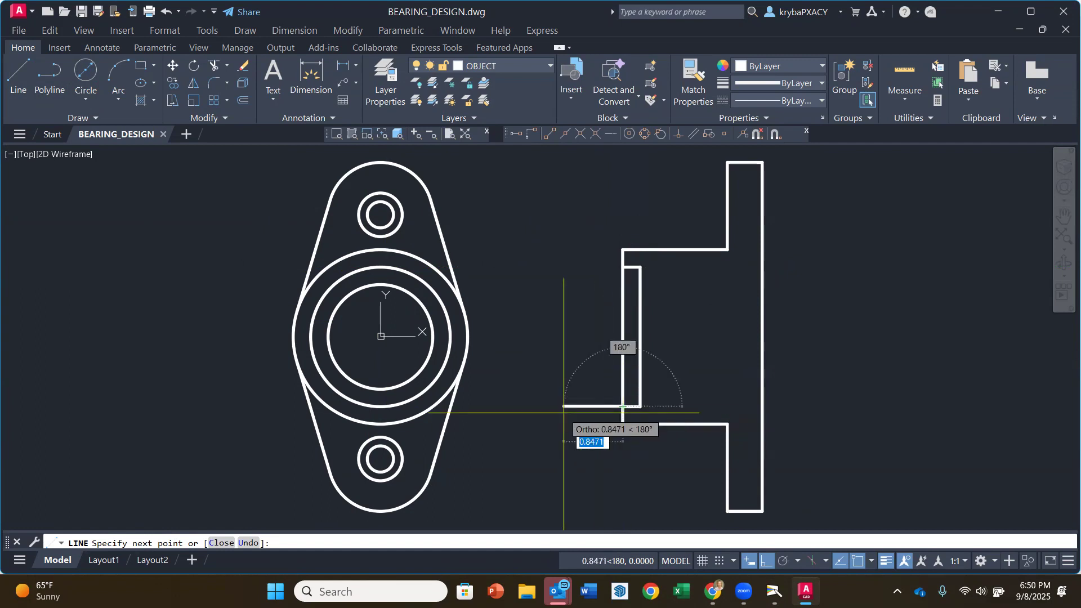
key("Escape")
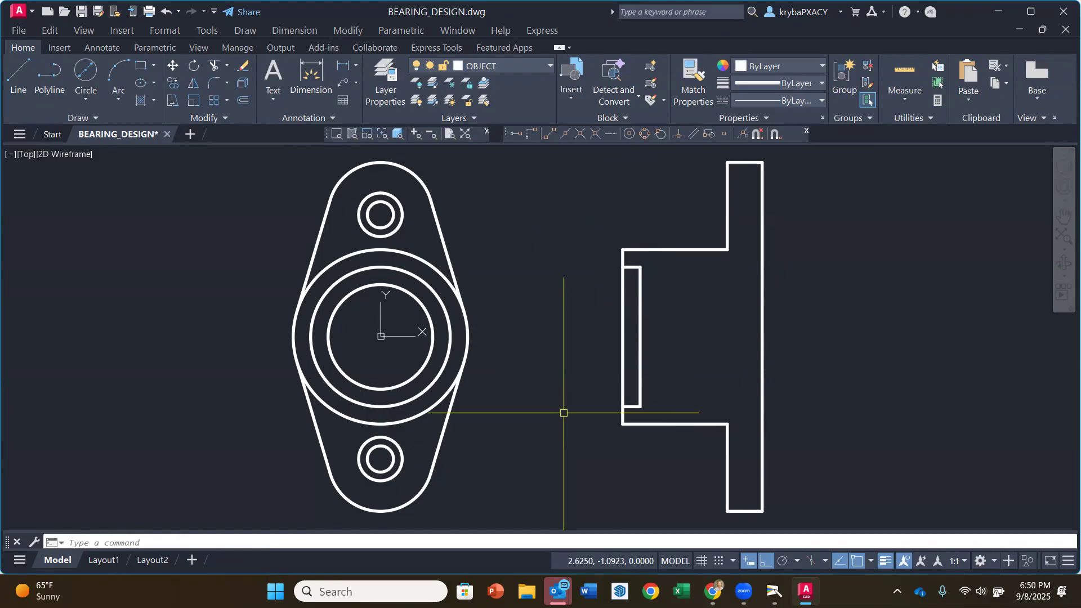
Step: Draw the bore's upper and lower edges from the recess to the back face, aligned with the 1.5-diameter circle's quadrants
left_click(29, 70)
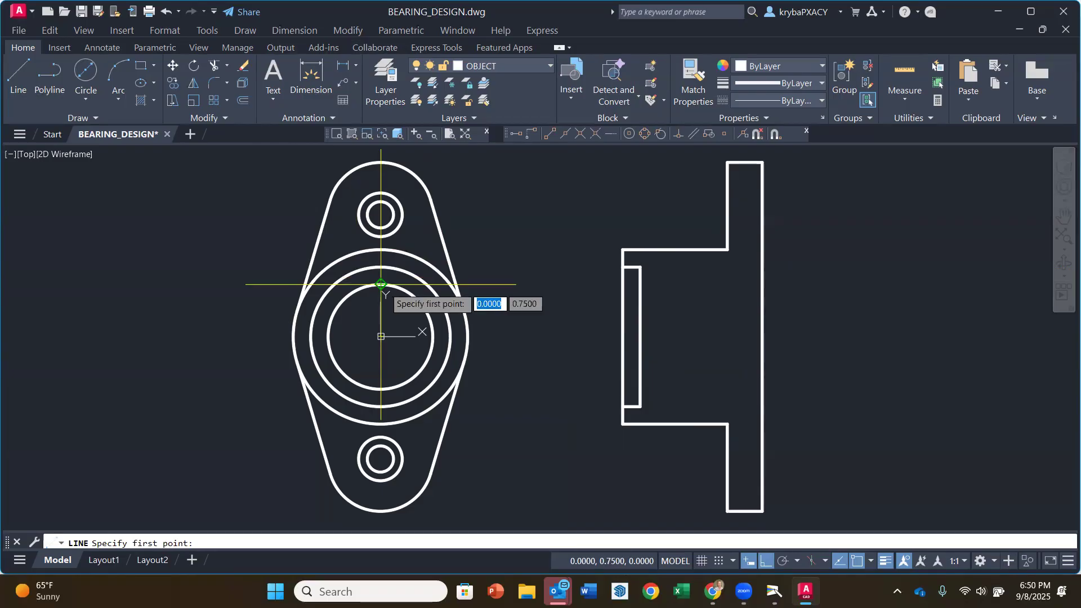
left_click(640, 285)
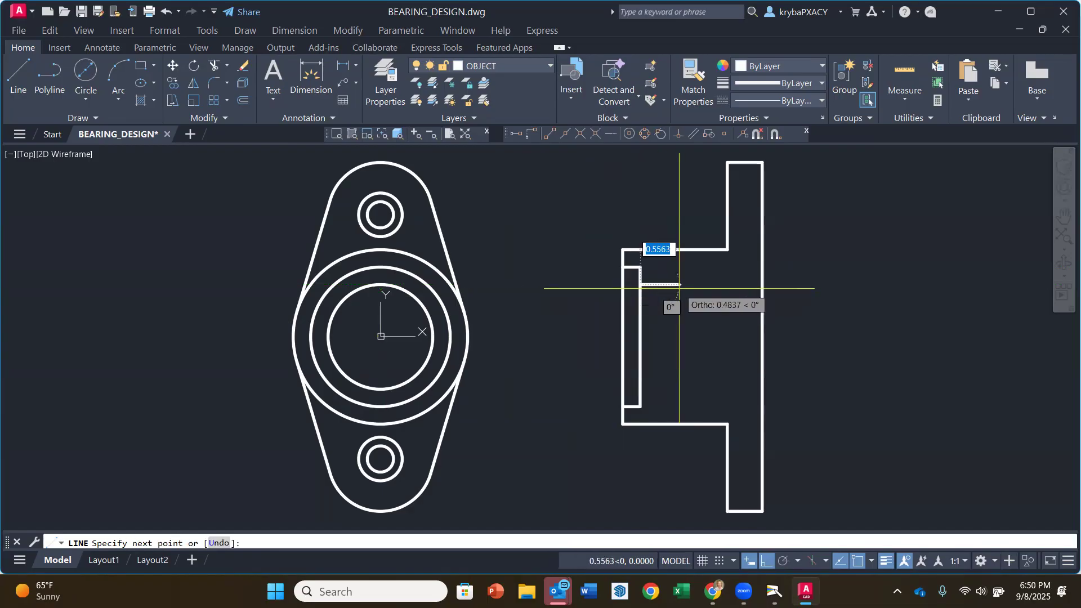
left_click(761, 285)
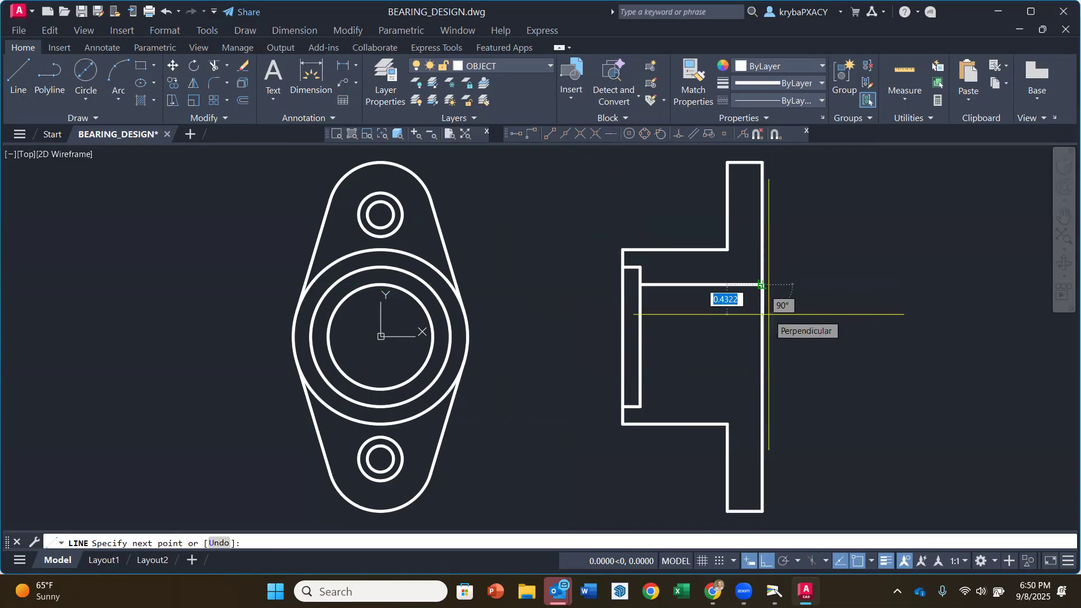
key("Escape")
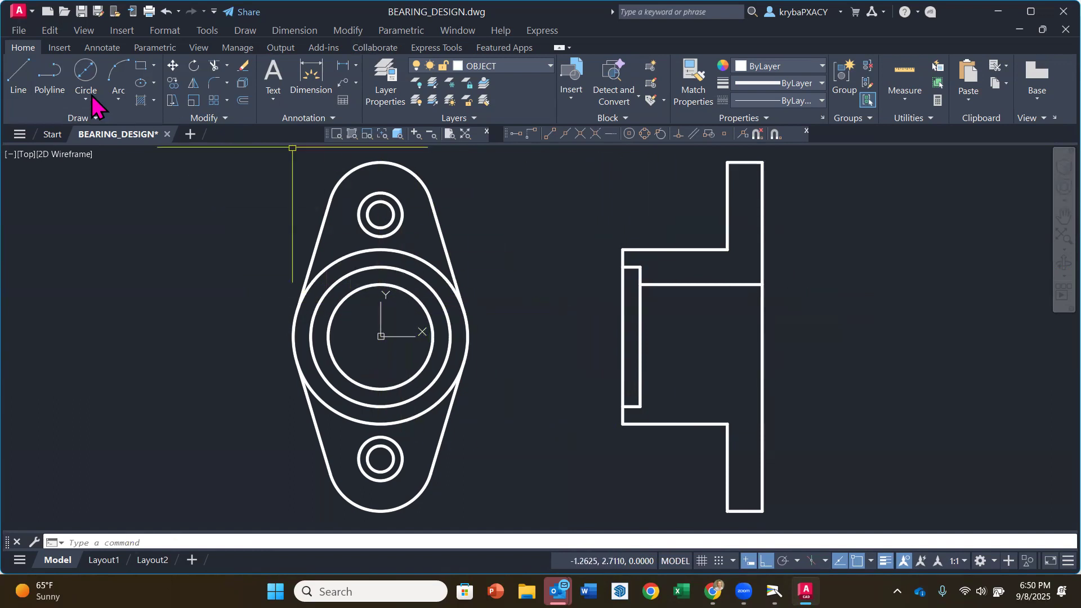
left_click(19, 76)
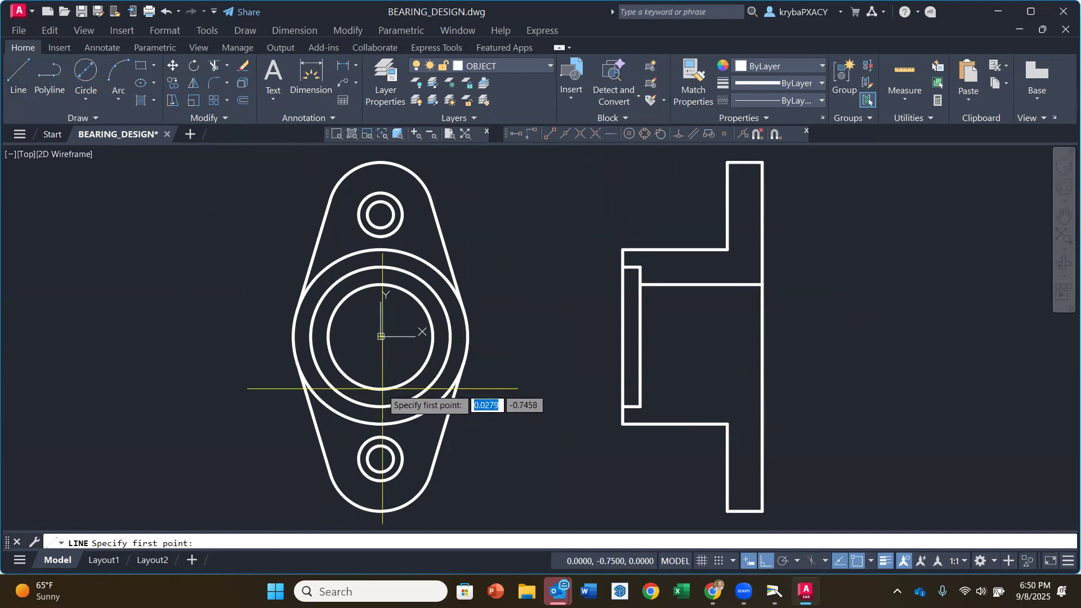
left_click(640, 389)
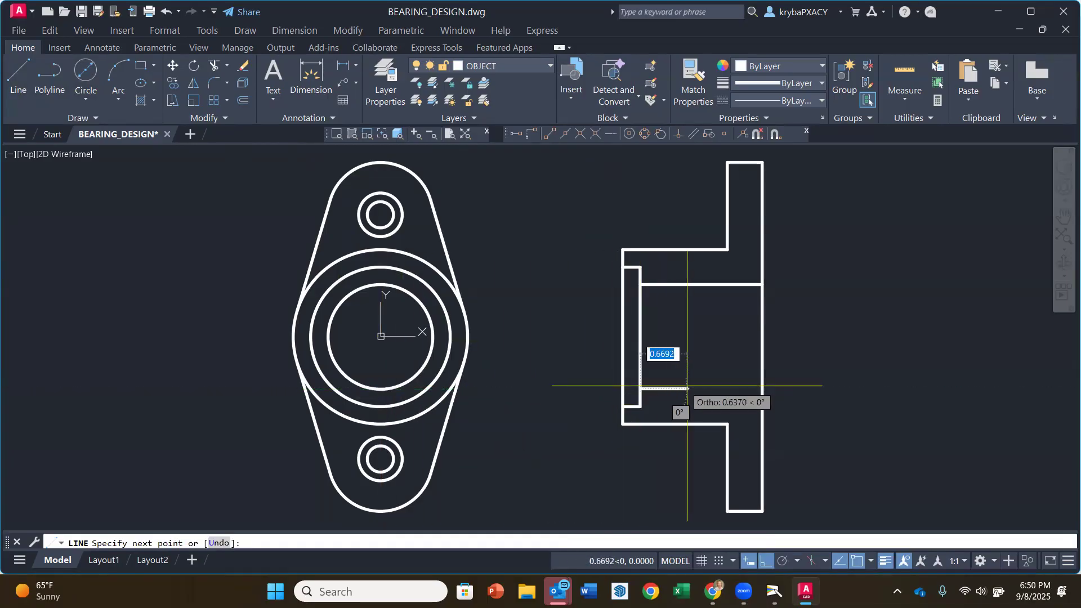
left_click(761, 390)
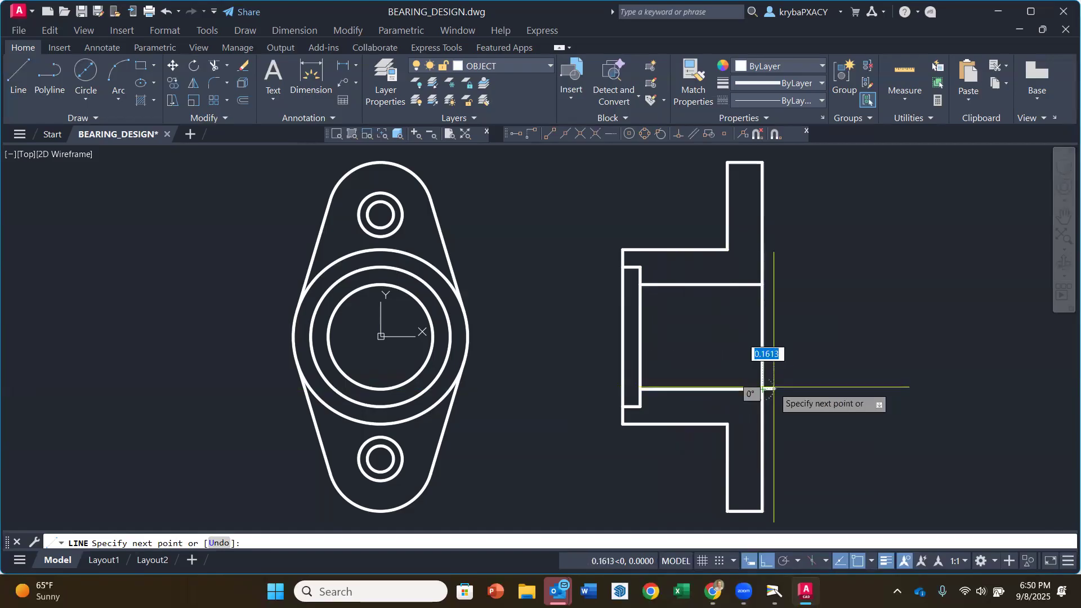
Step: End the bore line and check the cross hole's diameter and location in the Camera window's bearing drawing, returning to AutoCAD
key("Escape")
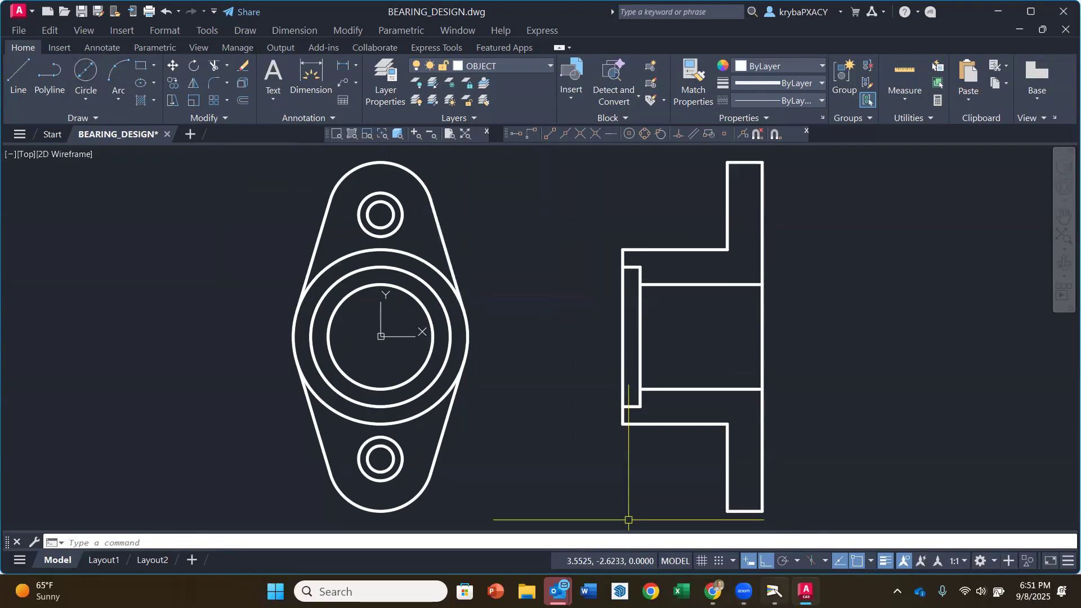
left_click(774, 591)
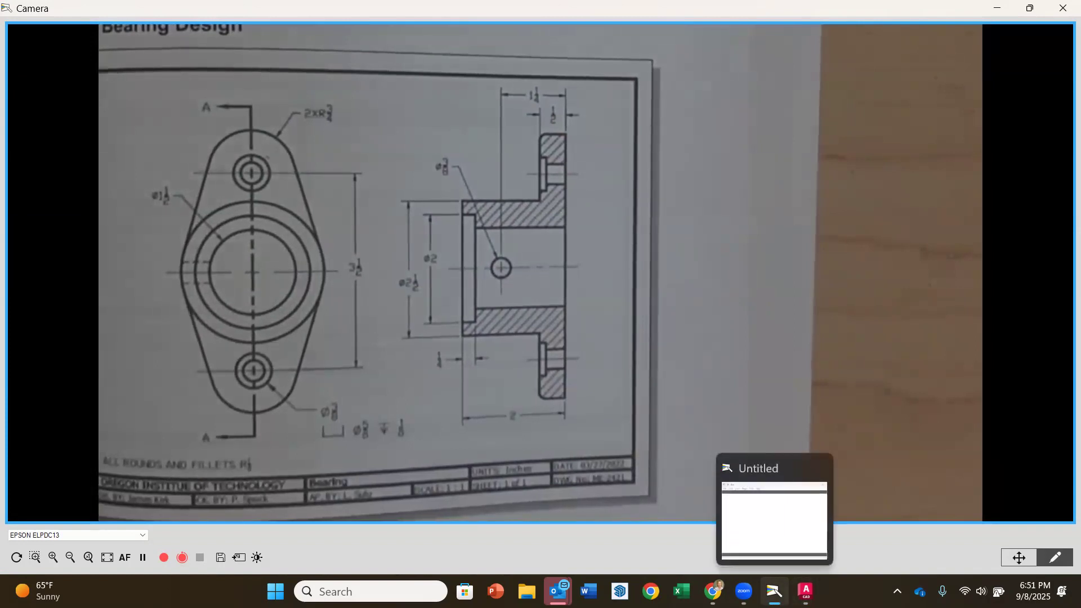
left_click(805, 591)
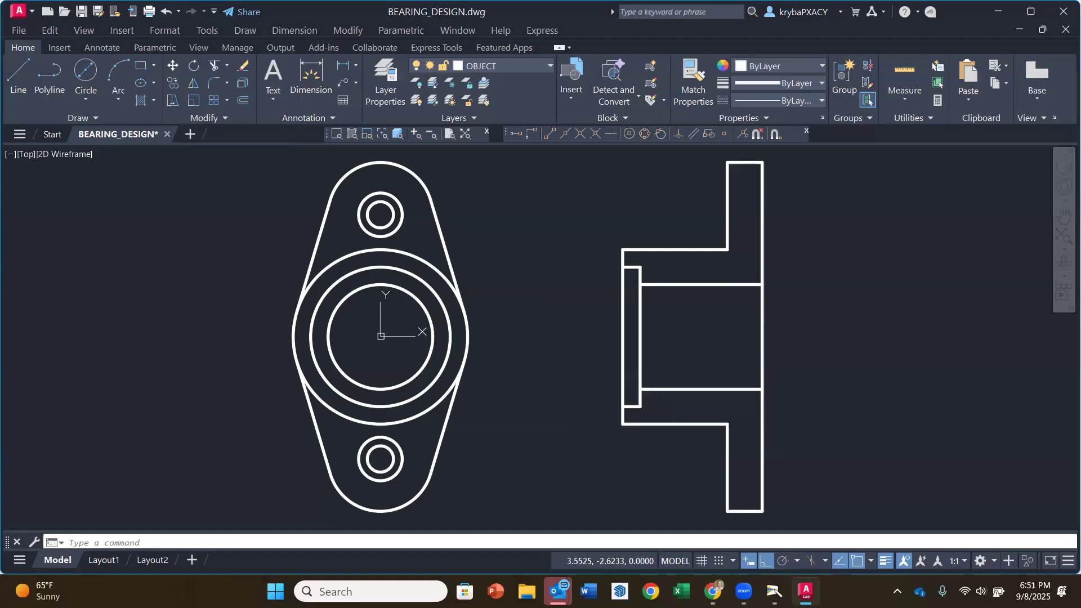
left_click(92, 72)
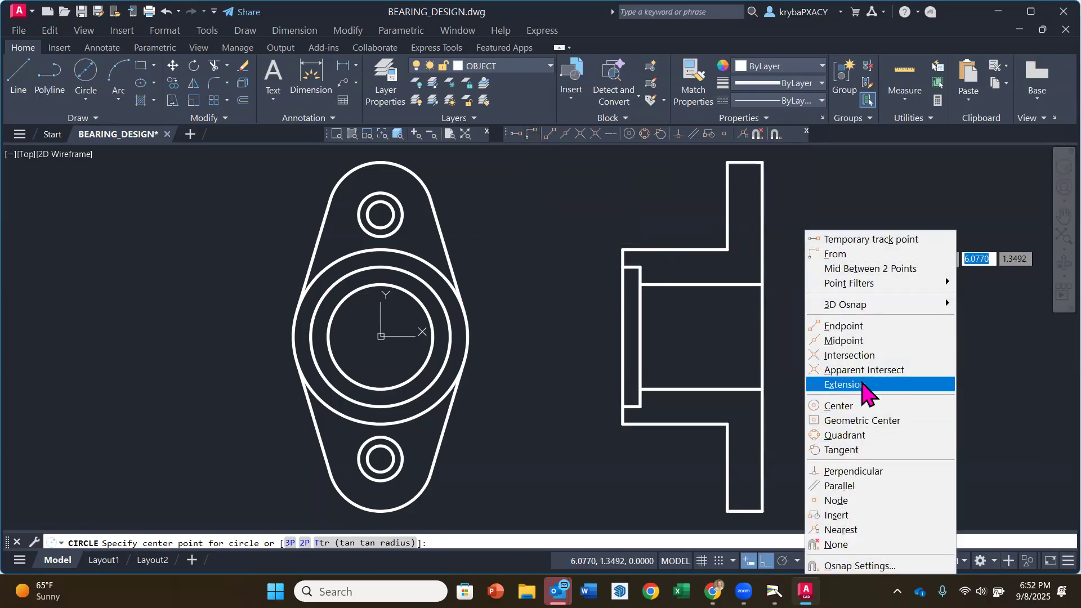
left_click(837, 255)
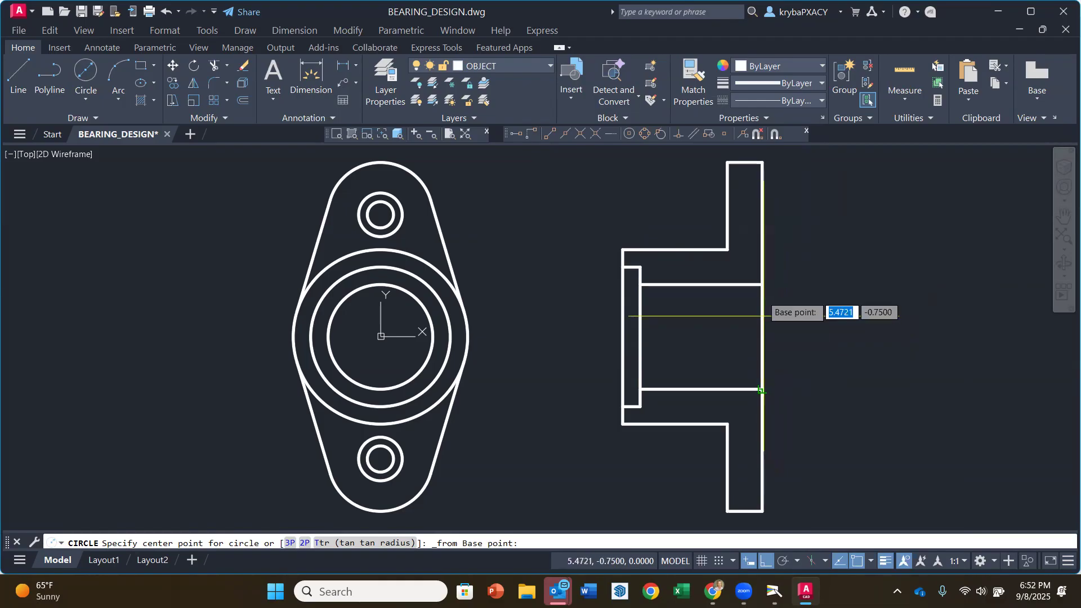
left_click(565, 135)
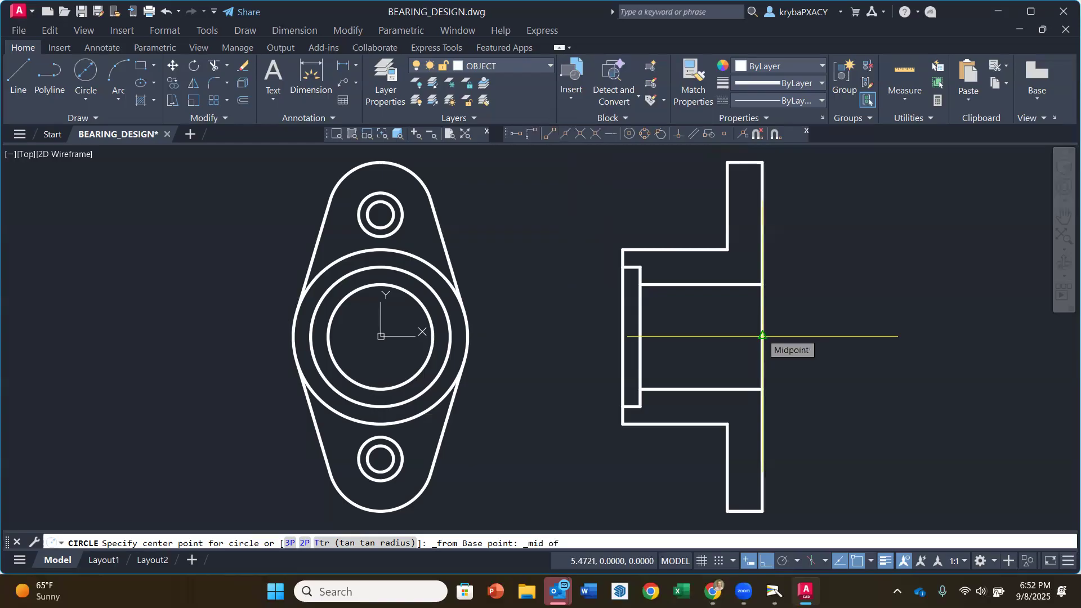
left_click(762, 336)
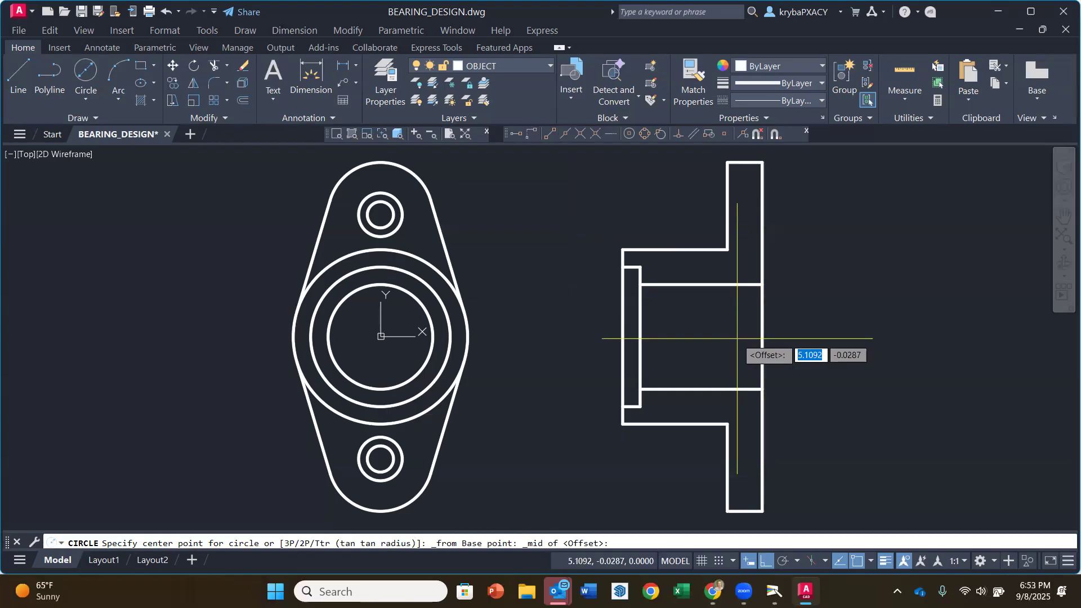
type("@")
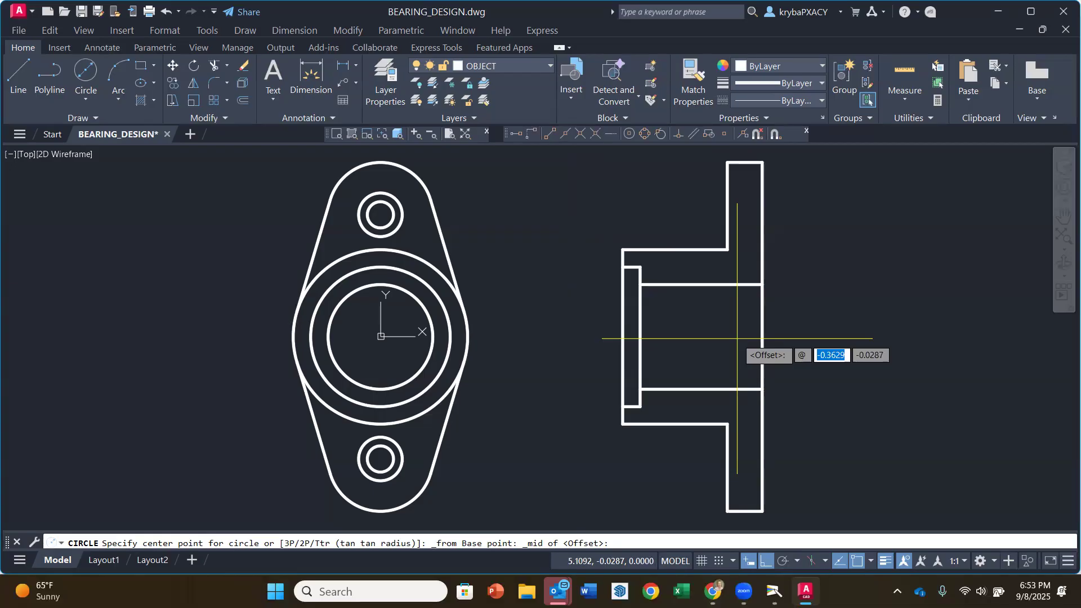
type("-1.5")
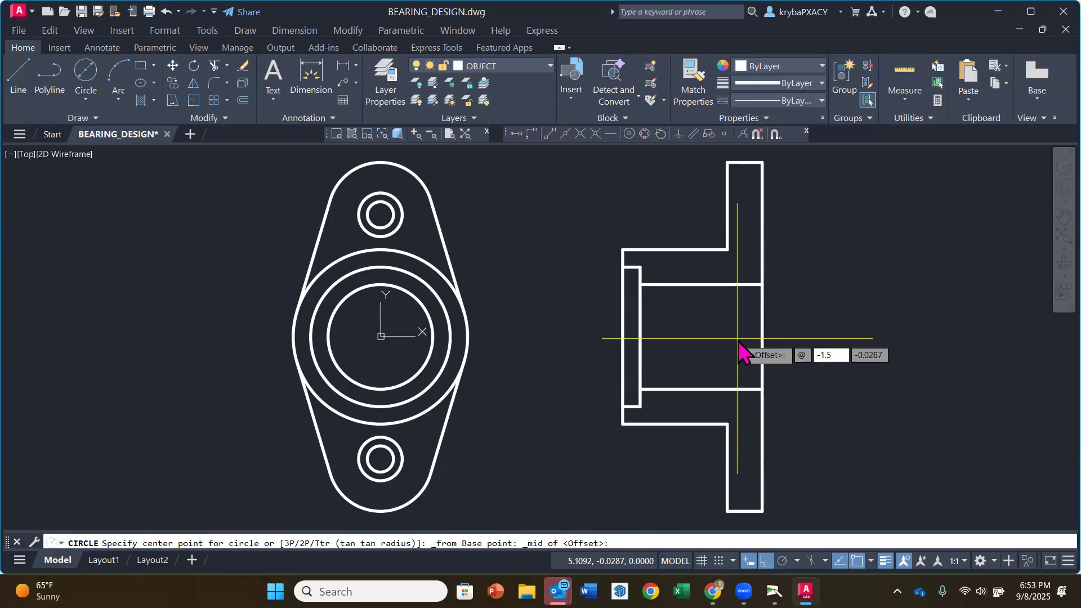
key("Tab")
type("0")
key("Return")
type("d")
key("Return")
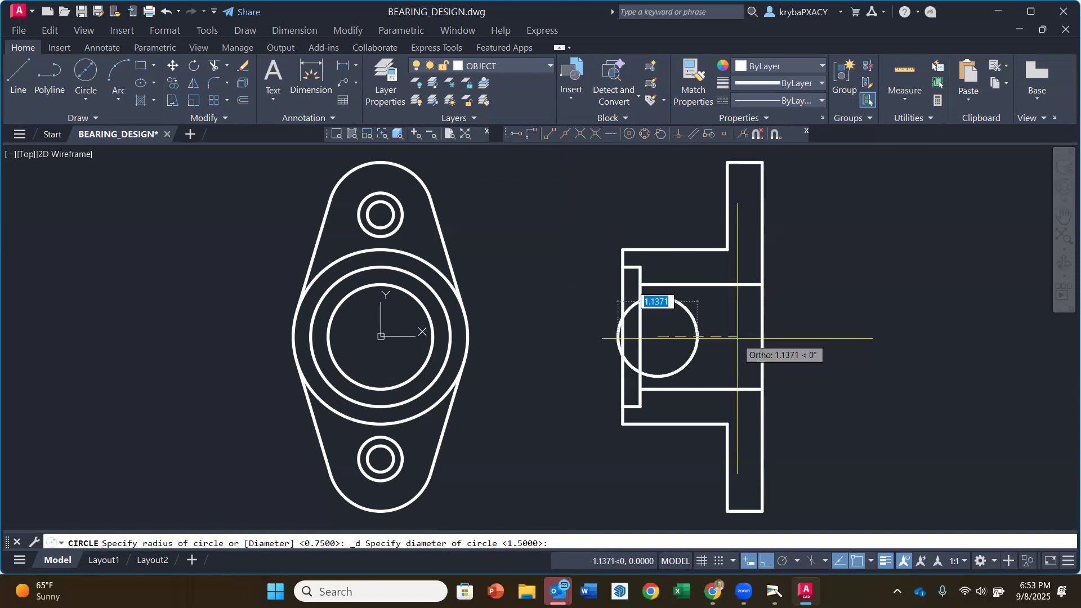
scroll(653, 333, "up", 4)
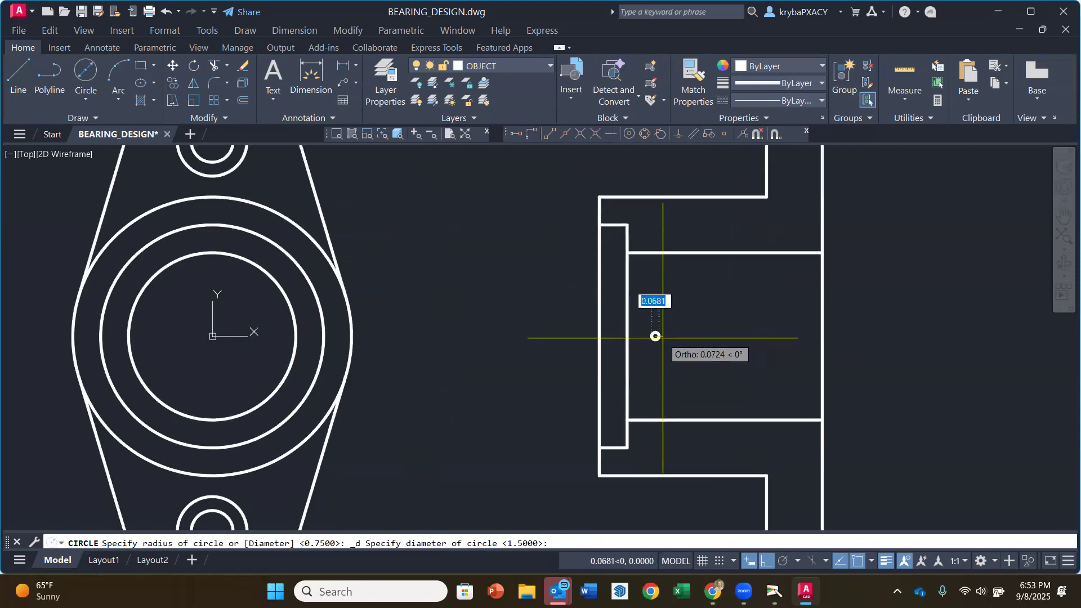
scroll(647, 329, "down", 2)
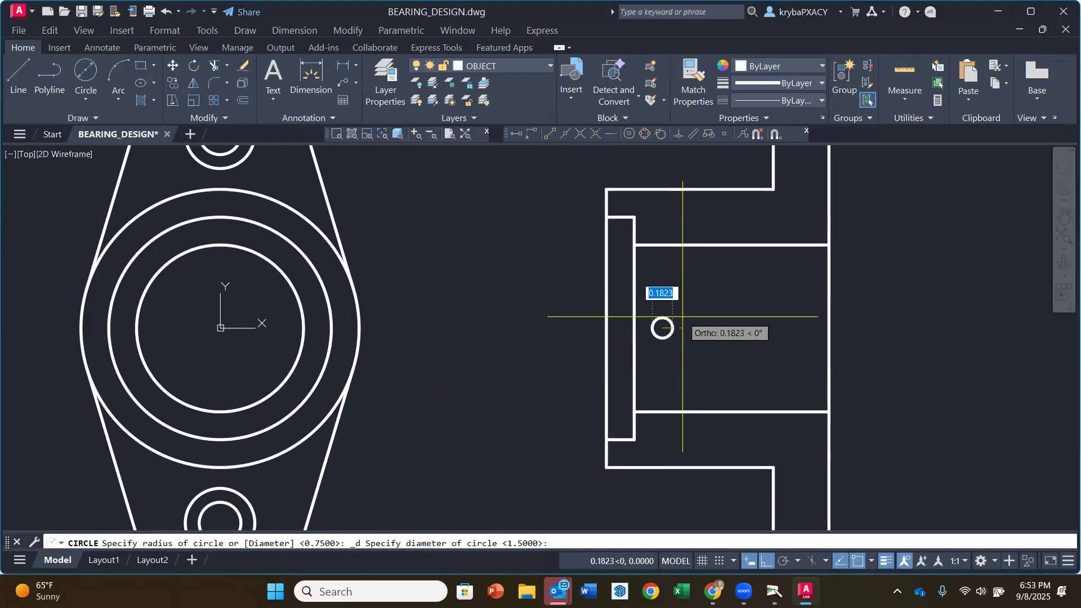
key("Escape")
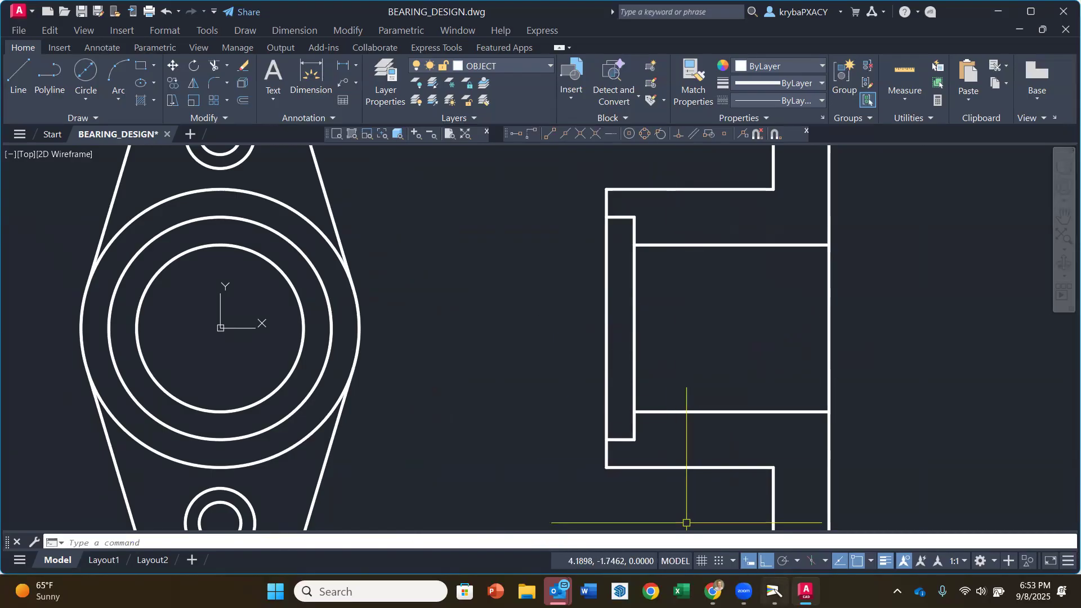
Step: Recheck the cross hole's distance from the back face in the Camera window and return to both views in AutoCAD
left_click(775, 591)
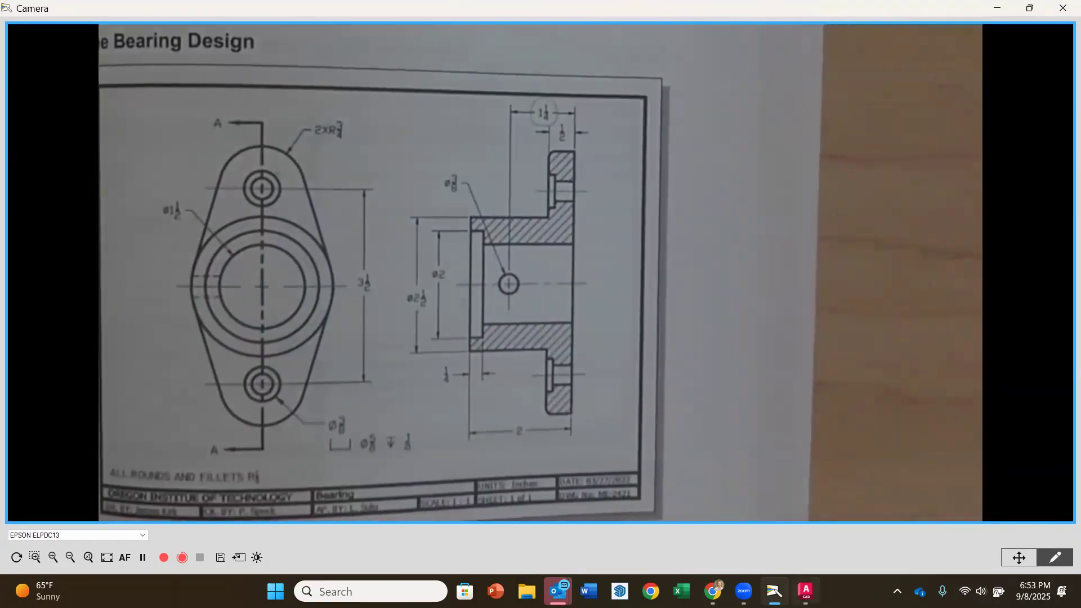
key("alt+Tab")
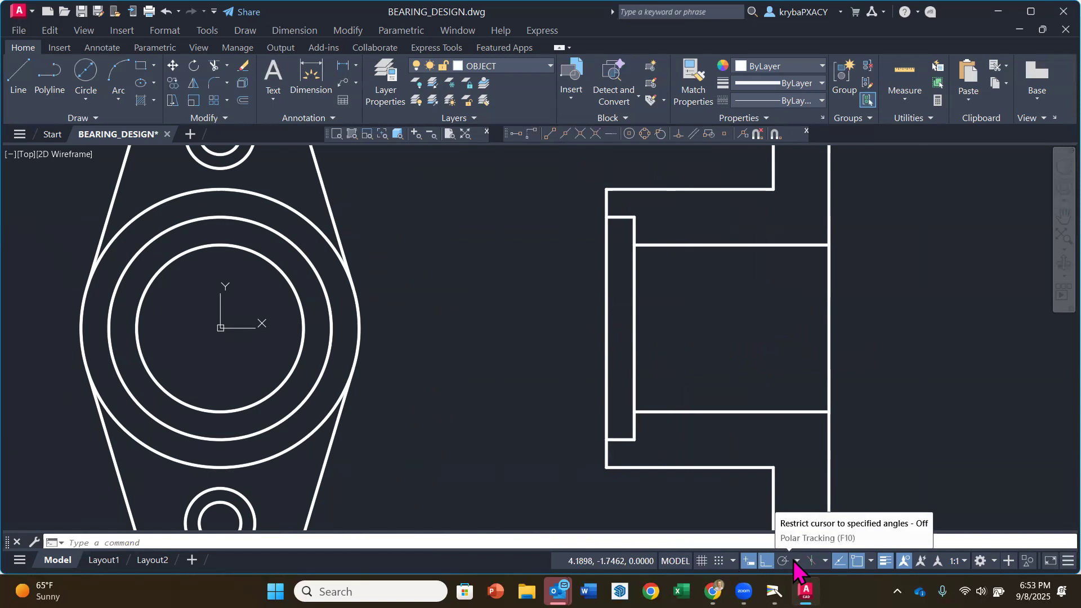
scroll(708, 386, "down", 2)
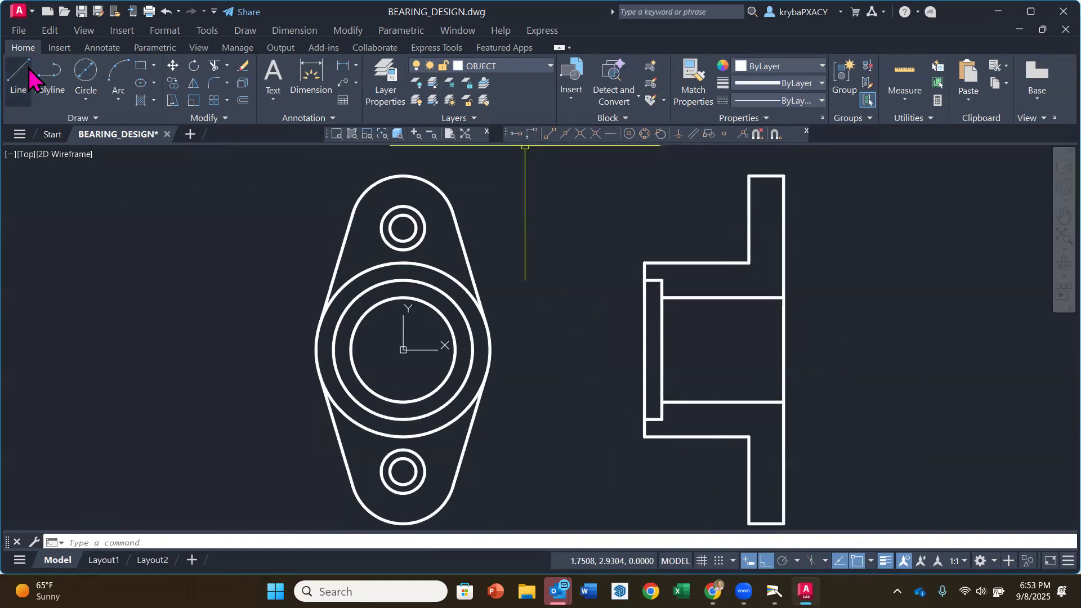
Step: Draw a 0.375-diameter circle in the side view, offset @-1.25,0 from the midpoint of the back face, and save the drawing
left_click(87, 73)
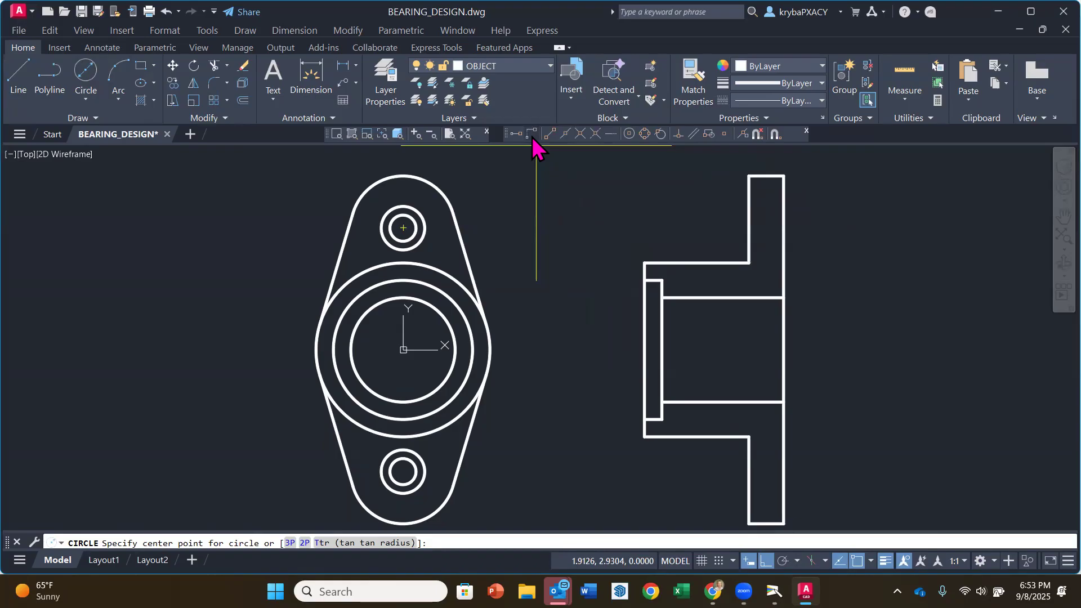
left_click(564, 134)
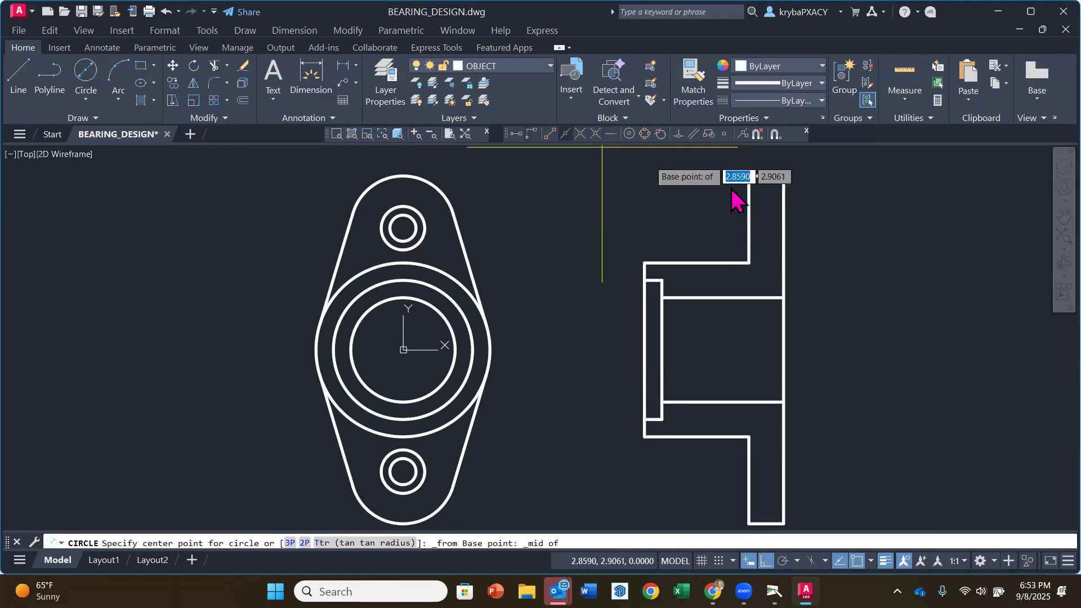
left_click(784, 349)
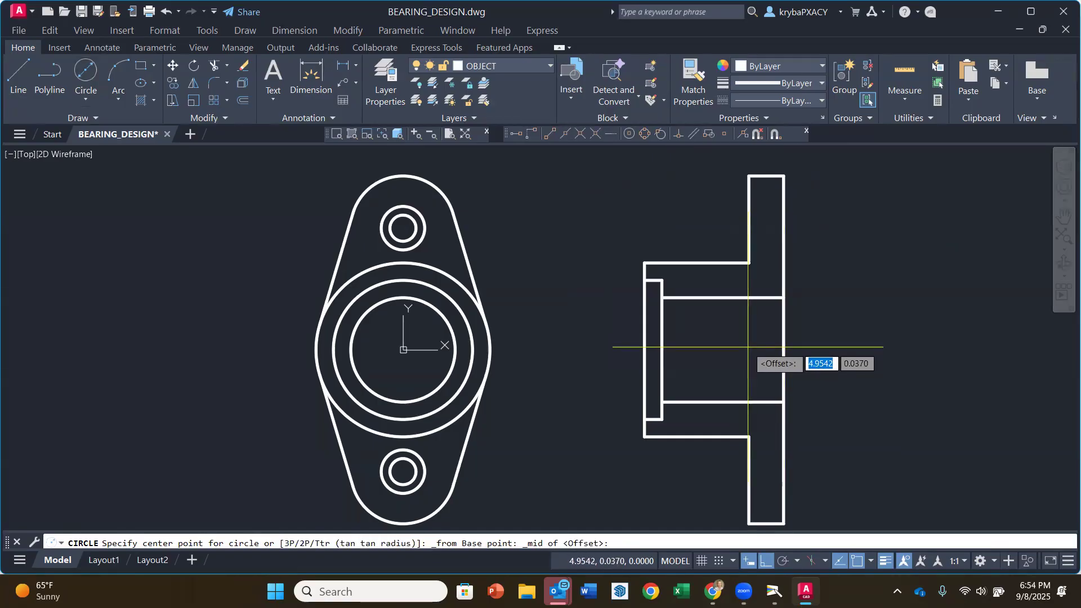
type("@")
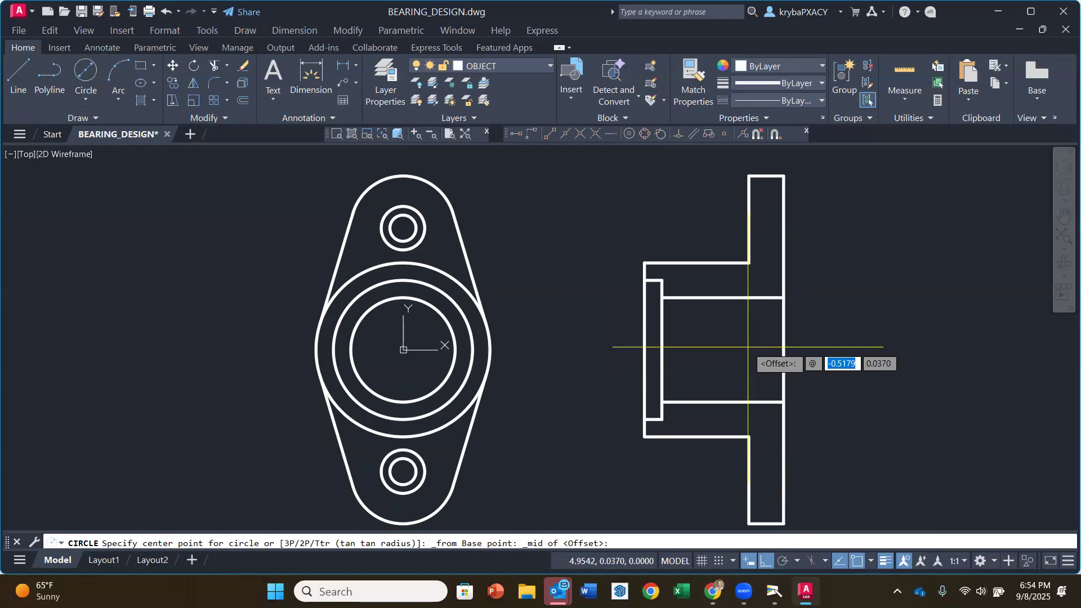
type("-")
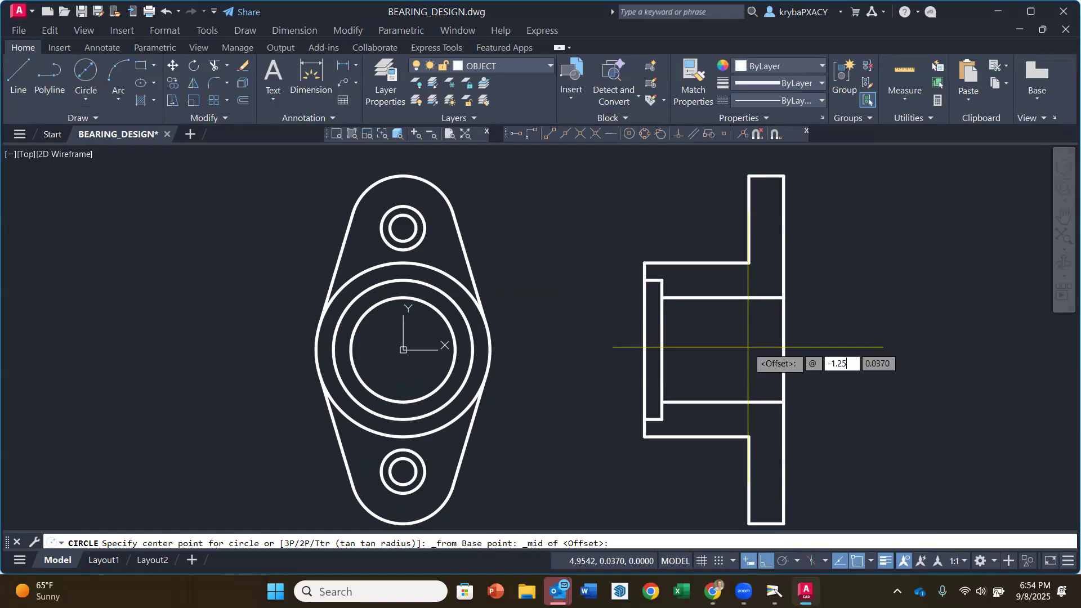
type("1.25")
key("Tab")
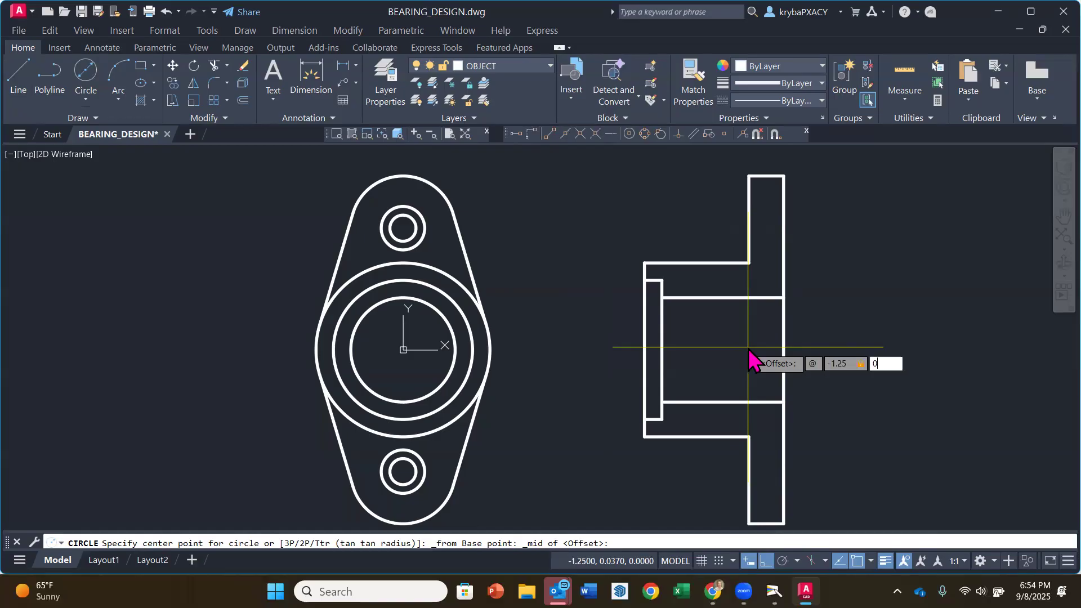
type("0")
key("Return")
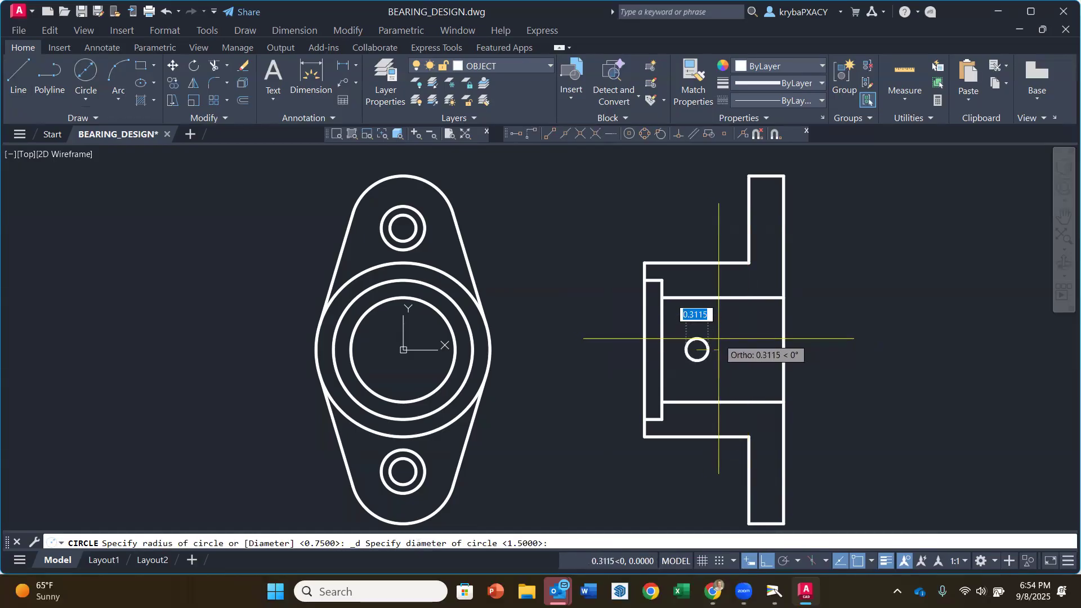
key("BackSpace")
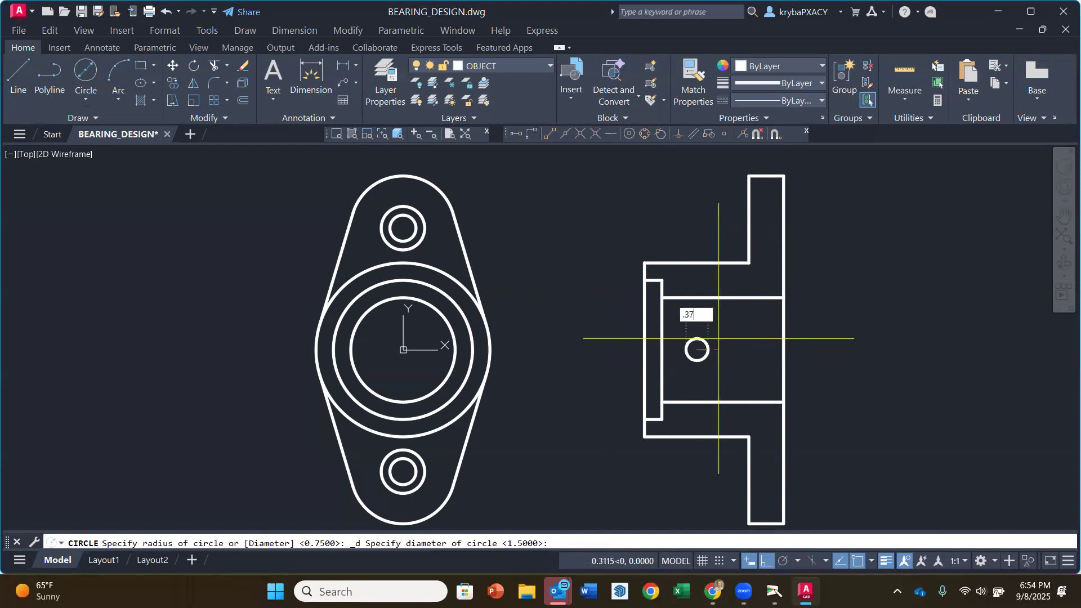
type(".375")
key("Return")
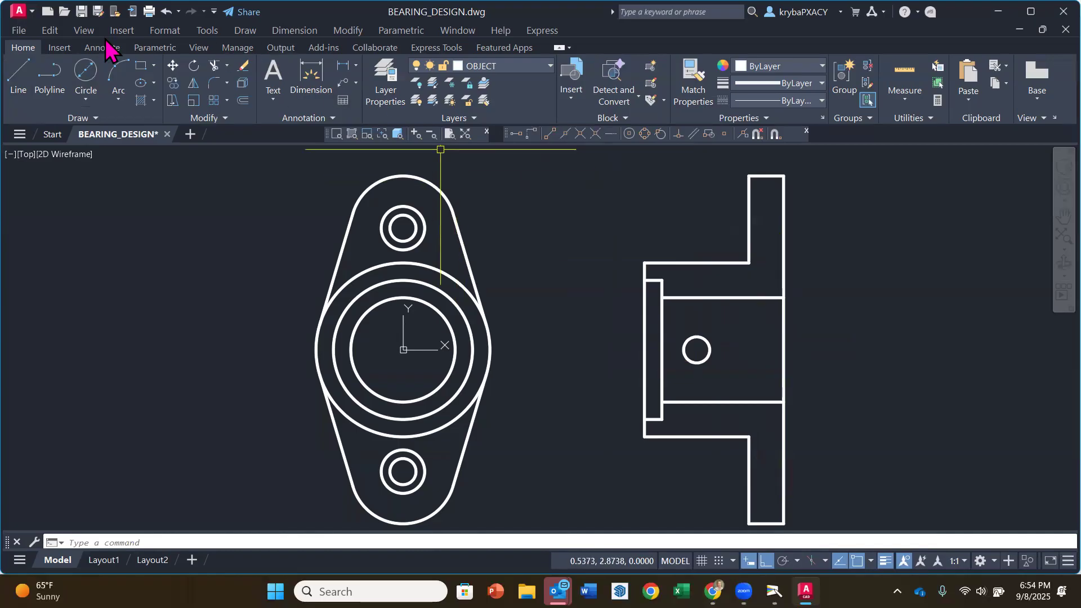
left_click(25, 31)
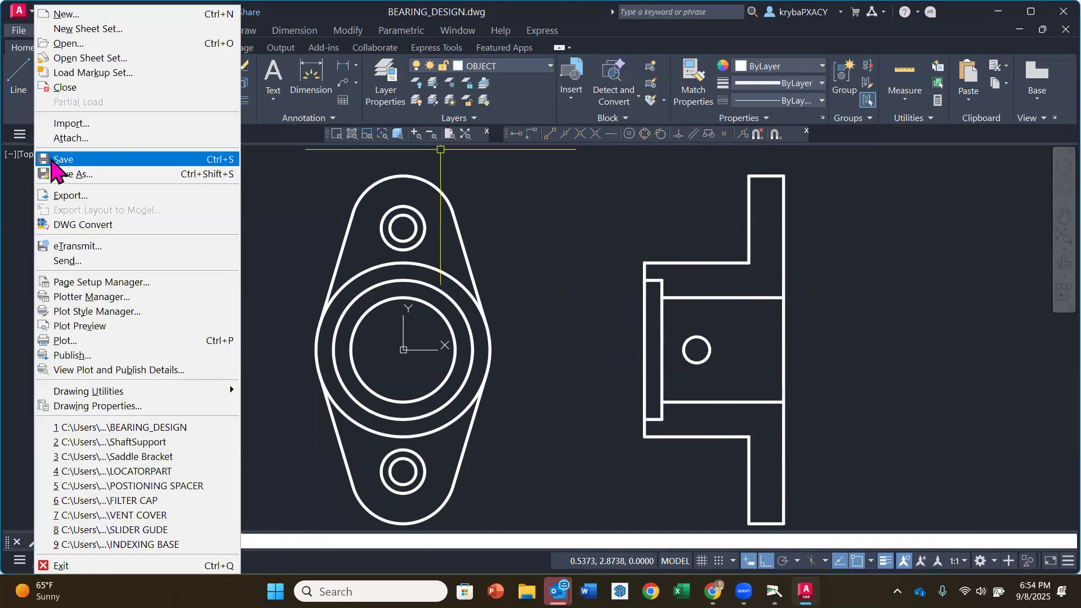
left_click(53, 160)
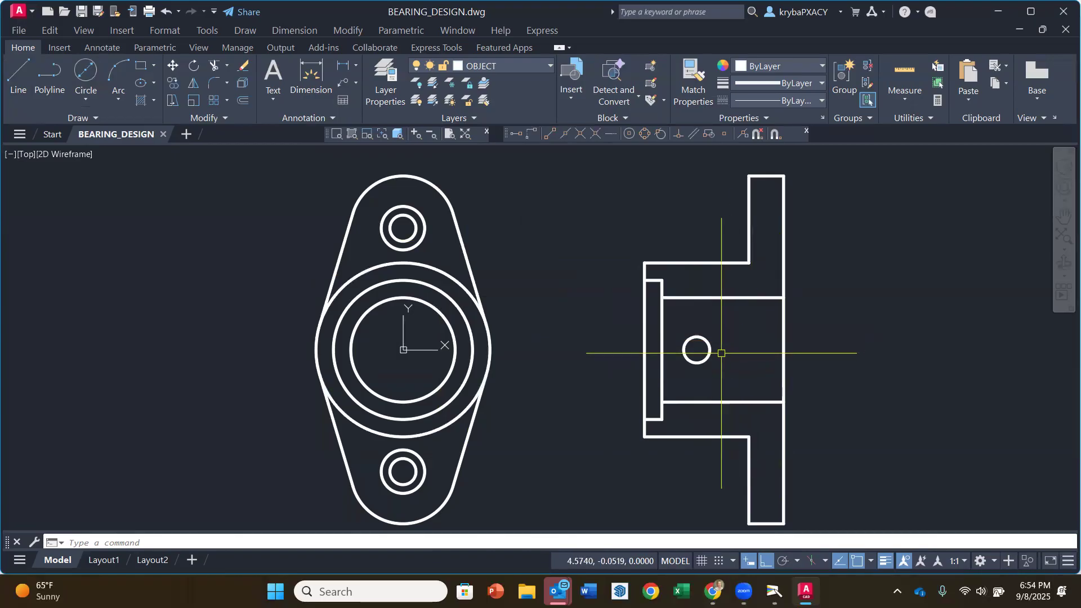
Step: Check the cross hole's hidden lines in the Camera window's bearing drawing, returning to AutoCAD
mouse_move(683, 355)
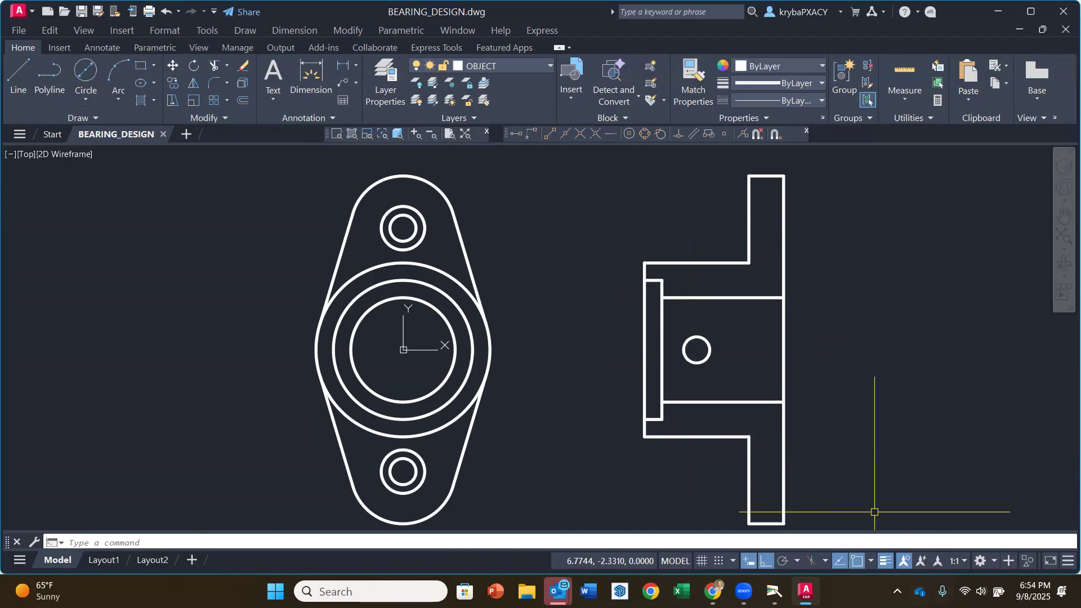
left_click(775, 591)
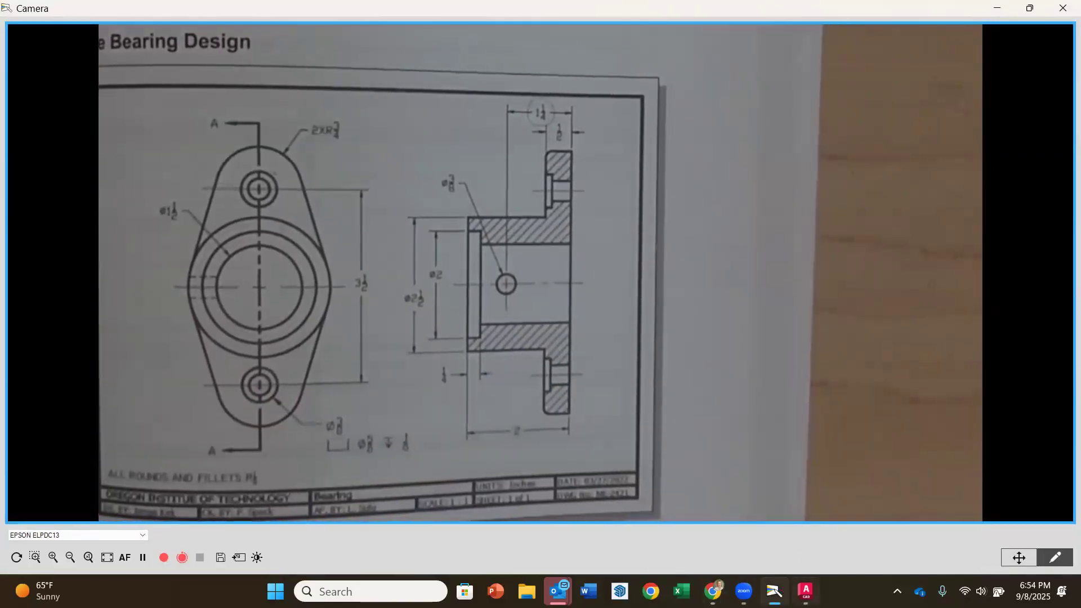
left_click(805, 591)
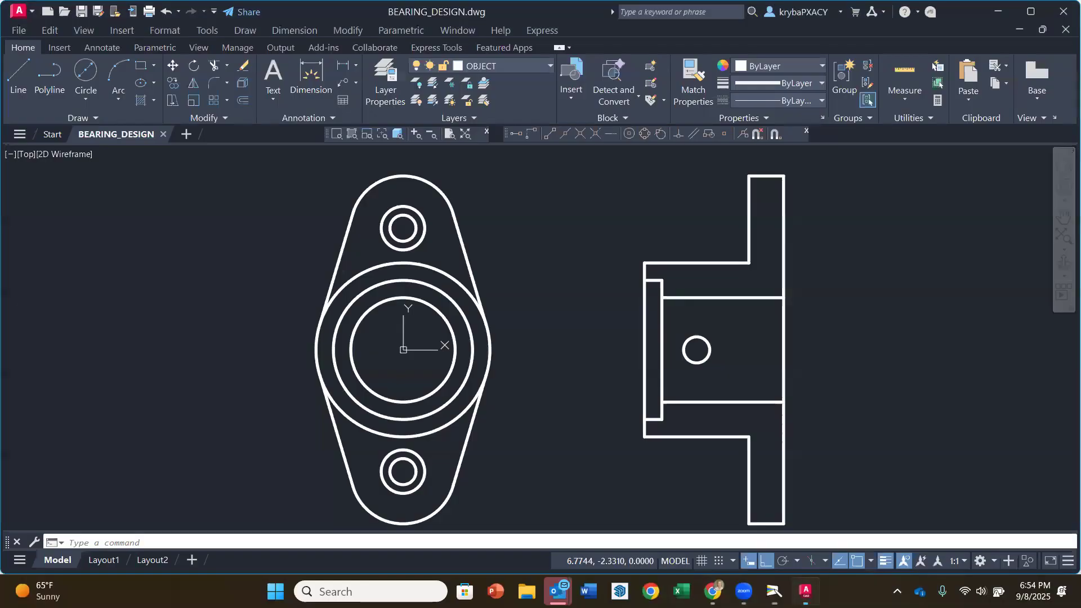
Step: On the HIDDEN layer, draw the cross hole's upper edge about 0.98 long from the bore circle outward, aligned with the side-view circle's upper quadrant
left_click(550, 66)
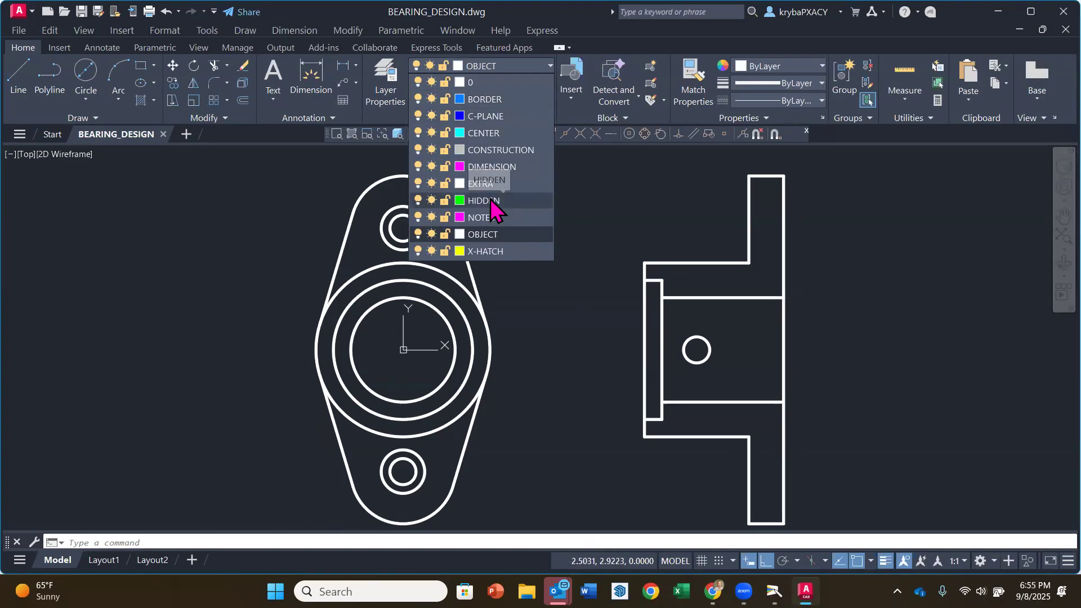
left_click(484, 201)
left_click(20, 73)
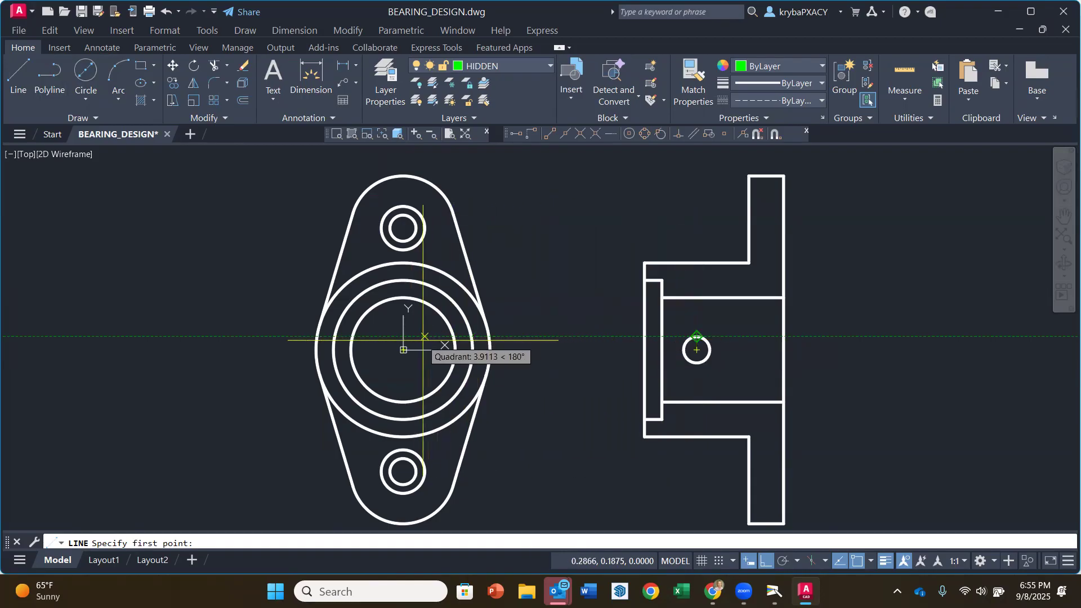
left_click(352, 337)
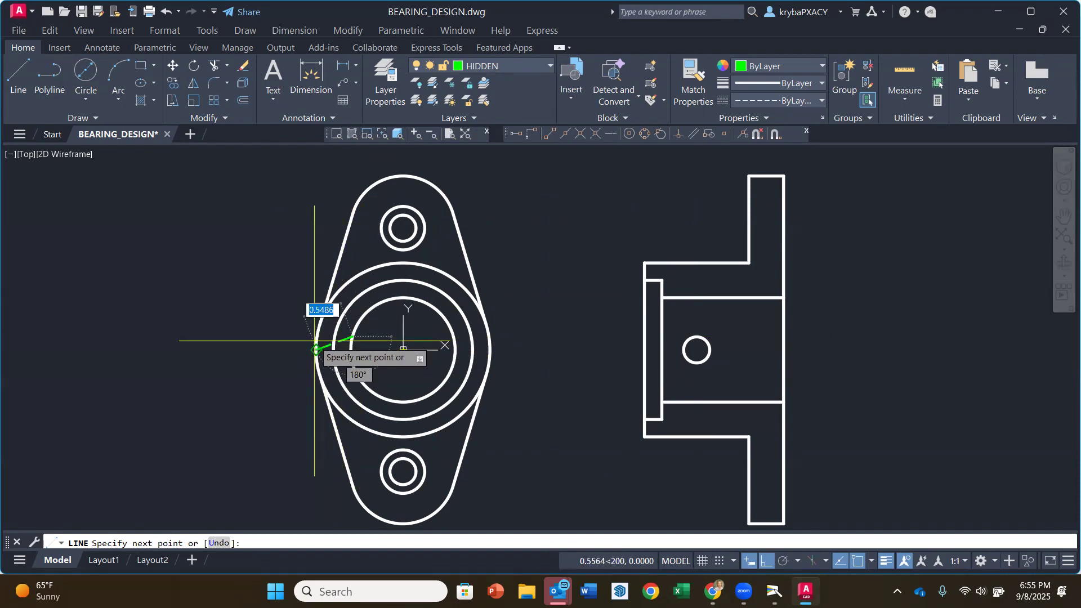
scroll(314, 338, "up", 5)
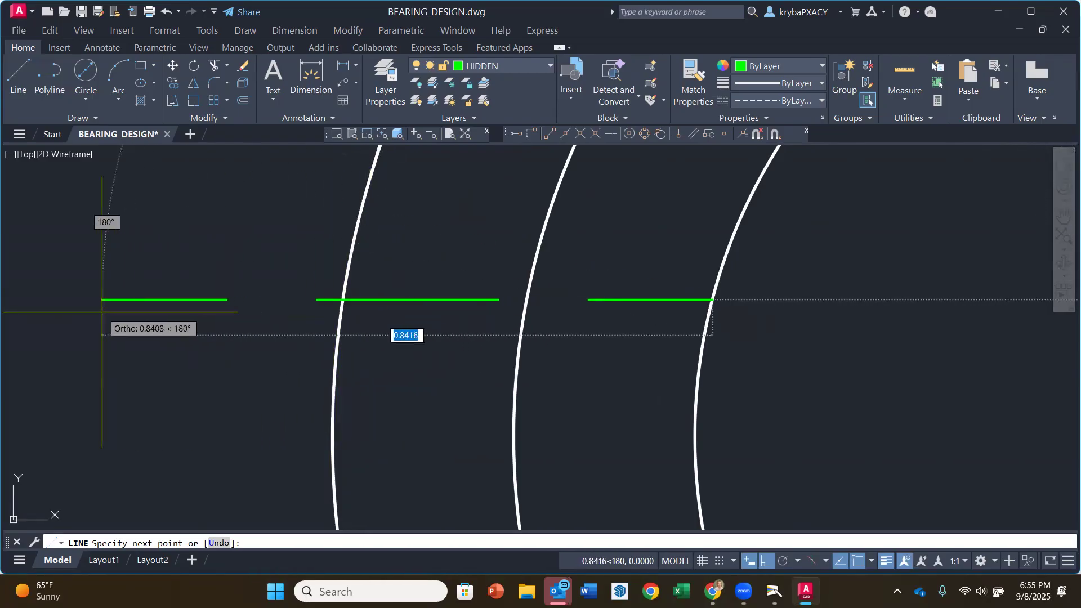
scroll(101, 313, "down", 5)
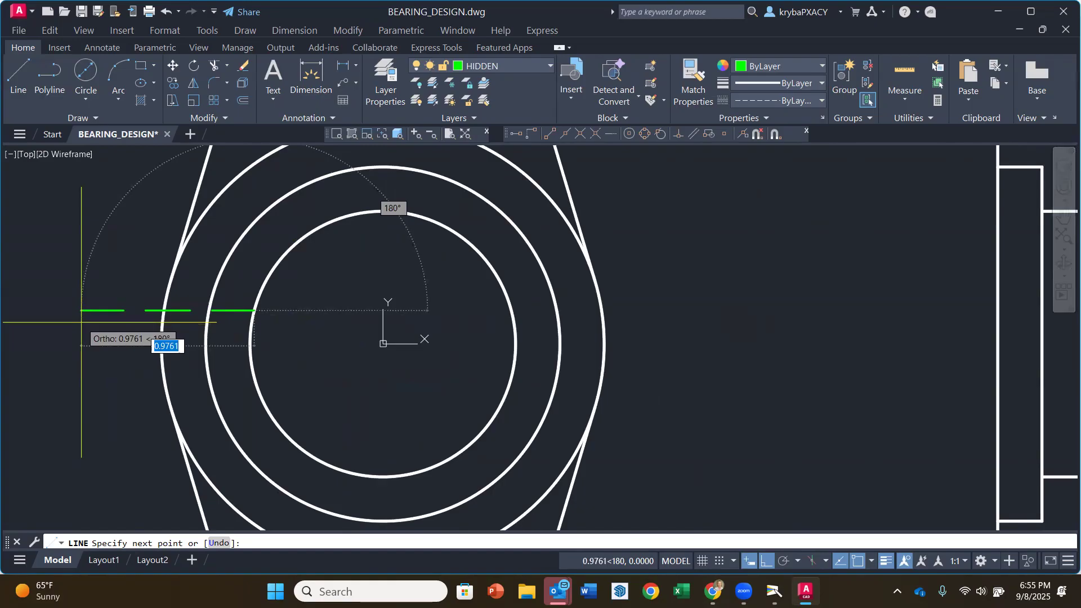
left_click(81, 323)
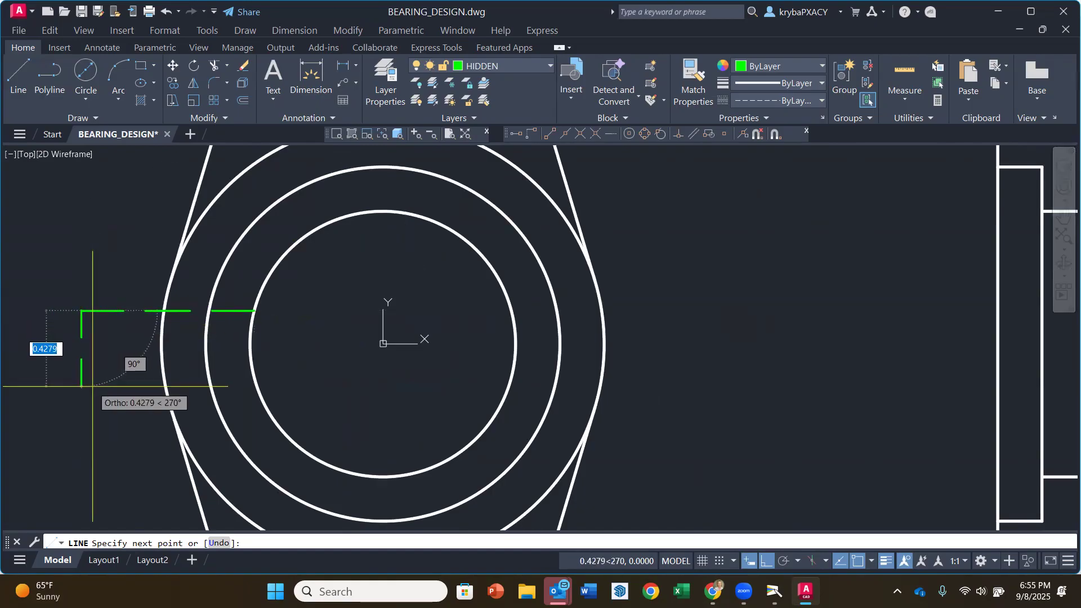
key("Escape")
Step: Draw the cross hole's lower hidden line from the bore circle past the outer circle, aligned with the side-view circle's lower quadrant
scroll(220, 394, "up", 2)
scroll(338, 368, "down", 5)
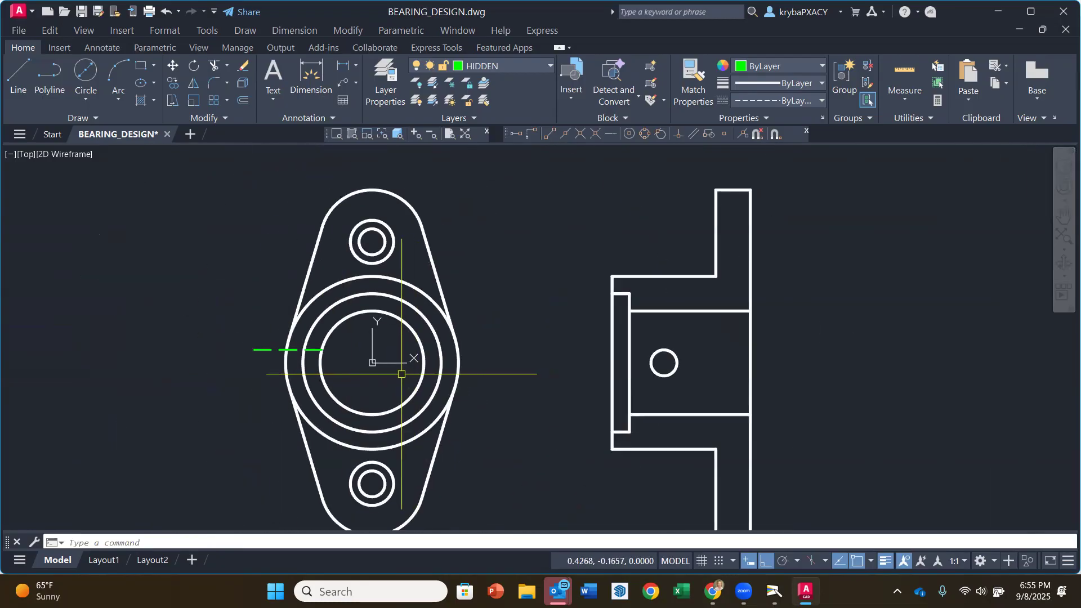
scroll(401, 374, "up", 2)
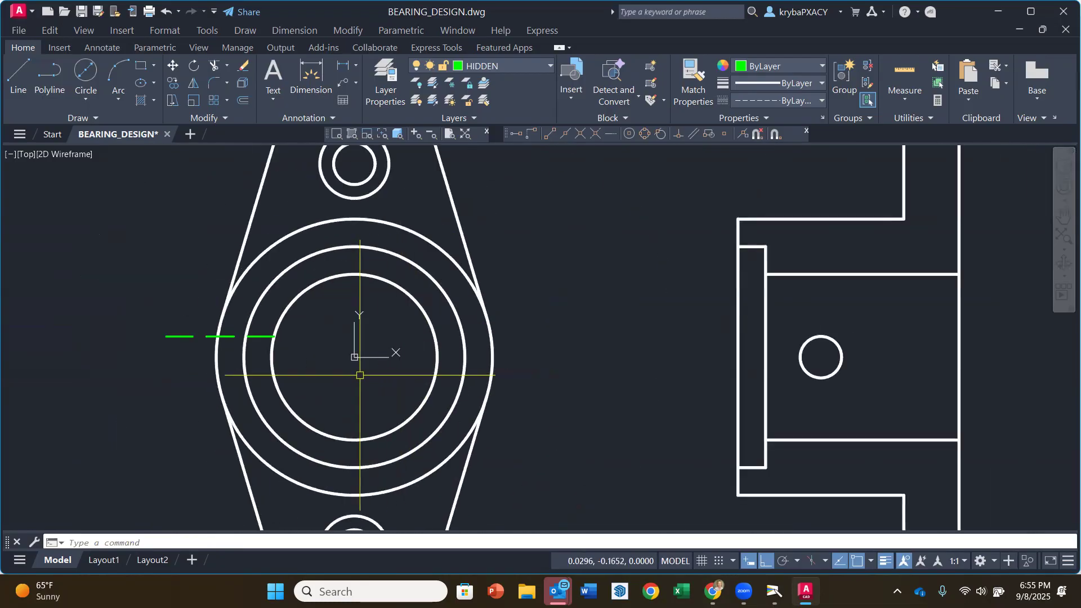
left_click(18, 78)
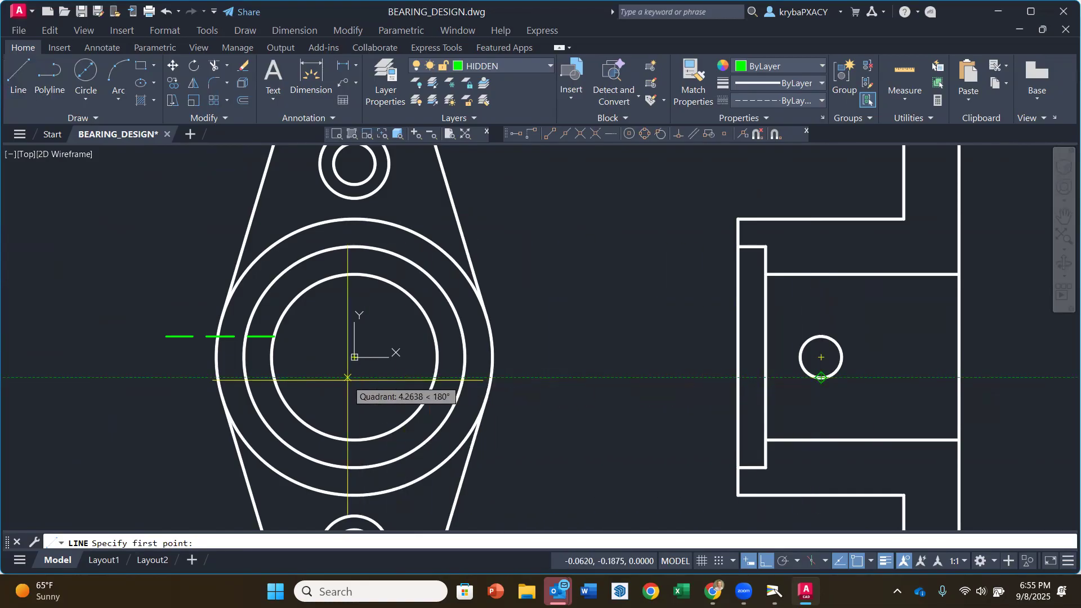
left_click(274, 377)
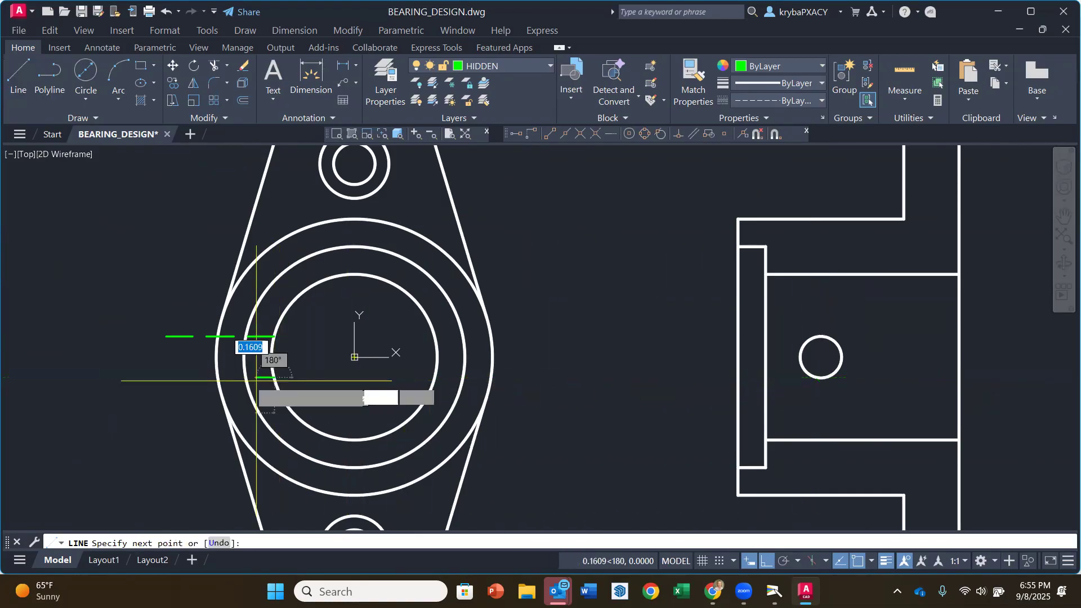
left_click(163, 377)
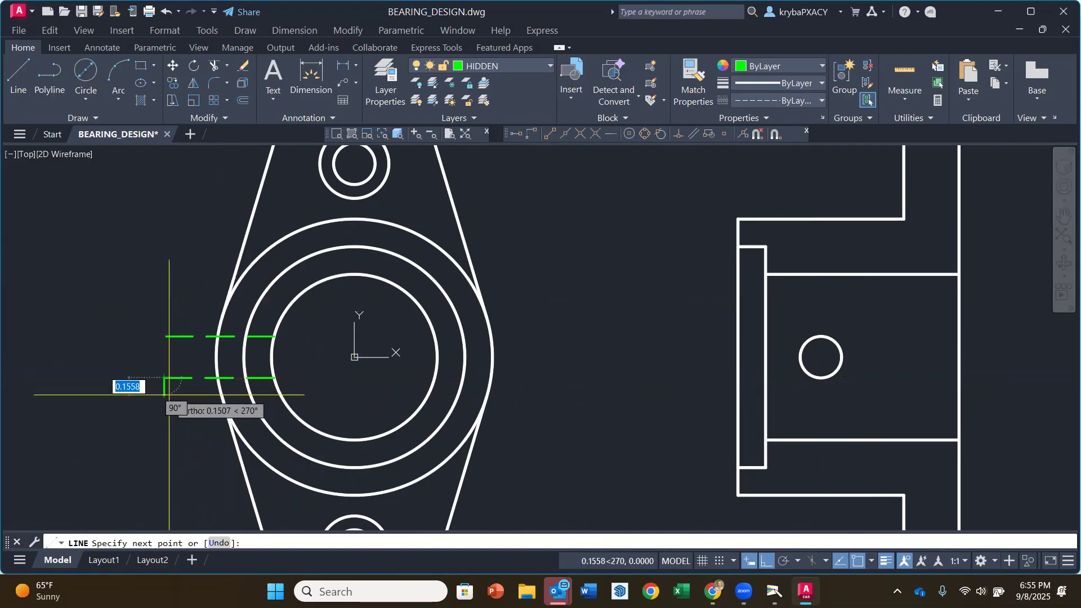
key("Escape")
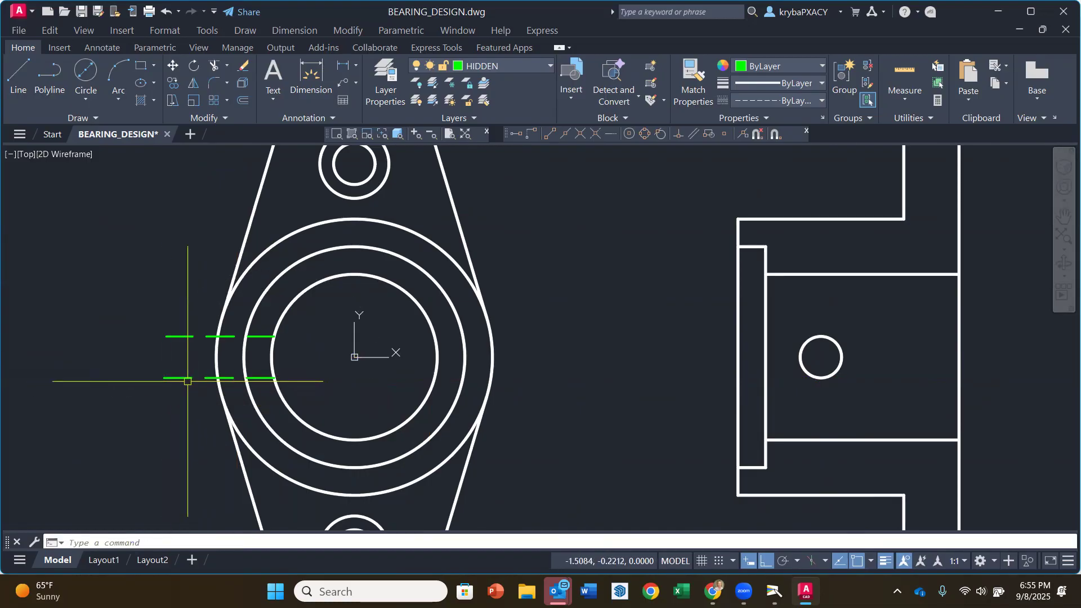
Step: Trim both cross-hole hidden lines where they extend beyond the front view's outer circle
left_click(212, 66)
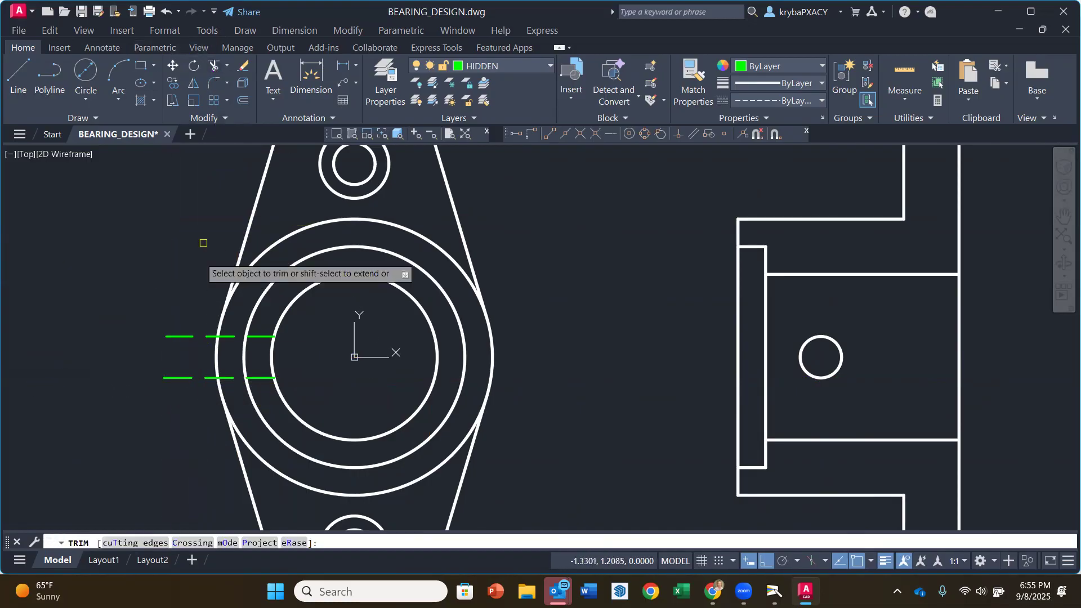
left_click_drag(175, 340, 168, 333)
left_click(179, 377)
key("Return")
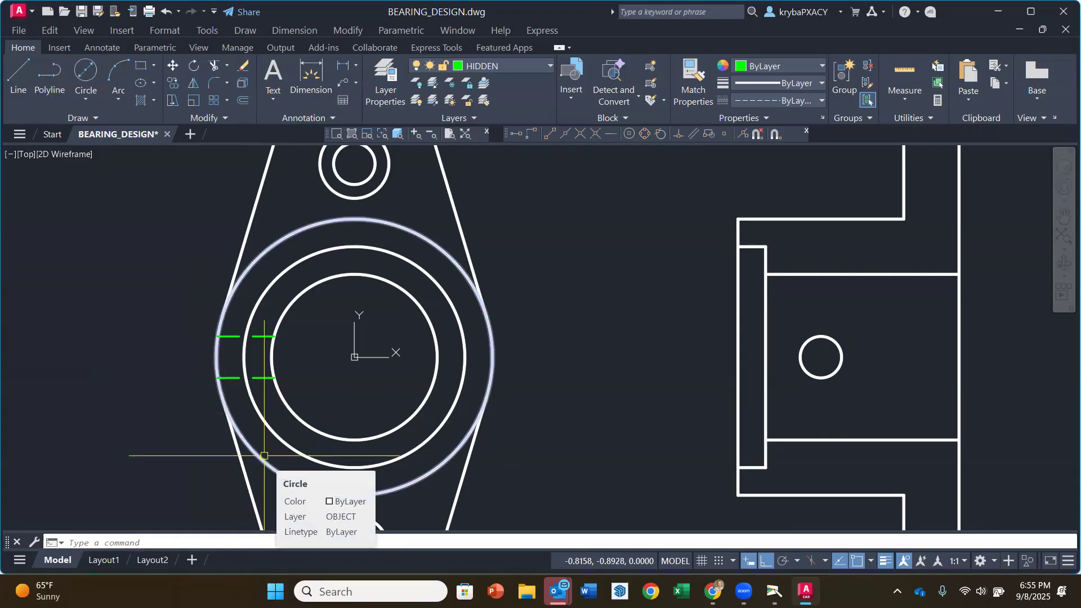
scroll(556, 389, "down", 5)
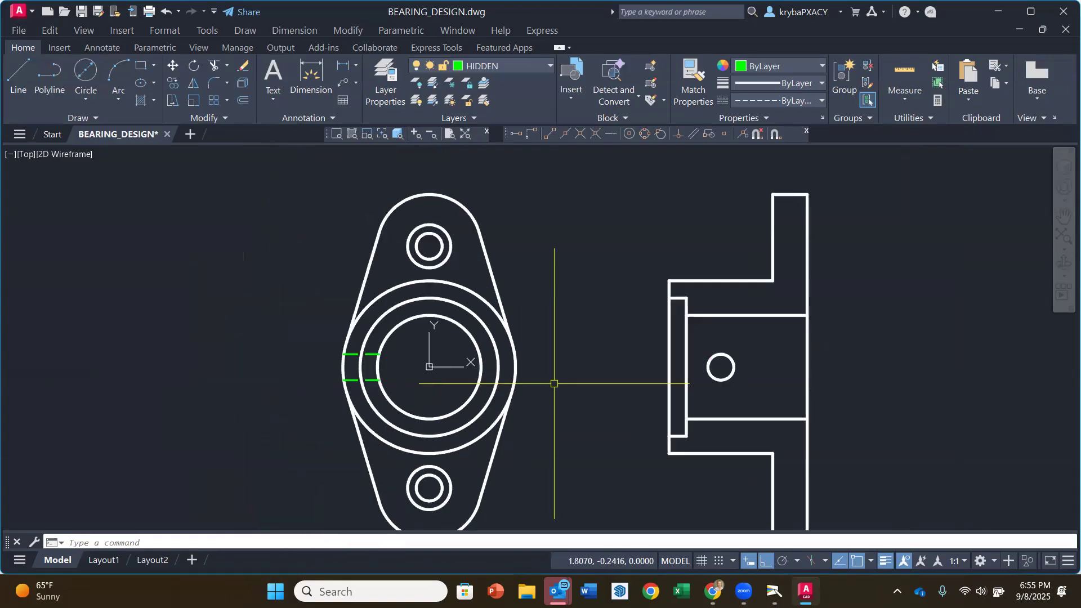
scroll(559, 413, "up", 3)
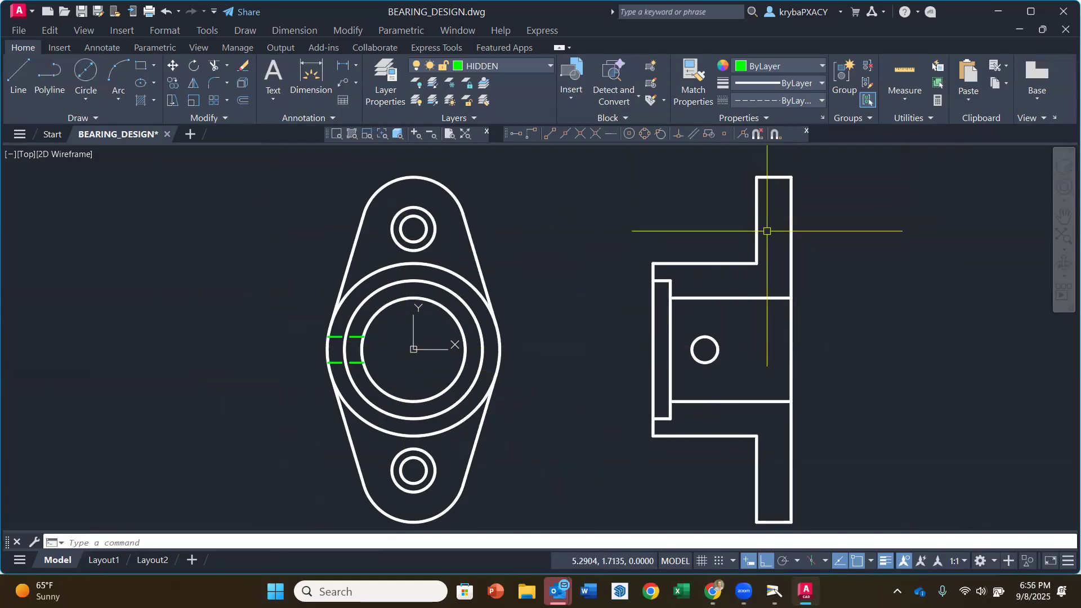
Step: Make the OBJECT layer current and check the counterbore's diameter and depth in the Camera window, returning to AutoCAD
left_click(550, 66)
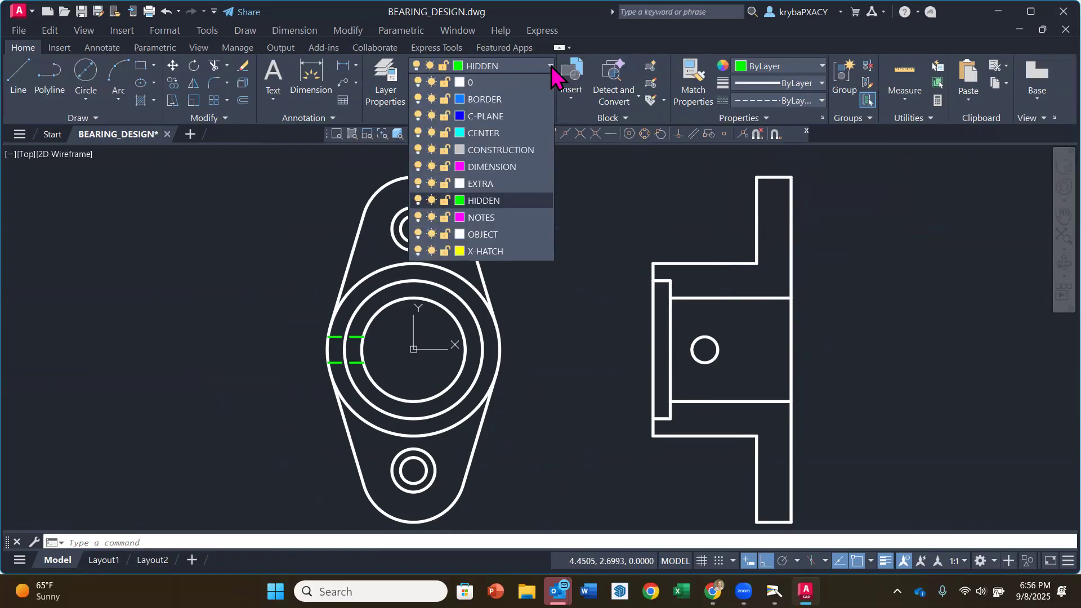
left_click(494, 234)
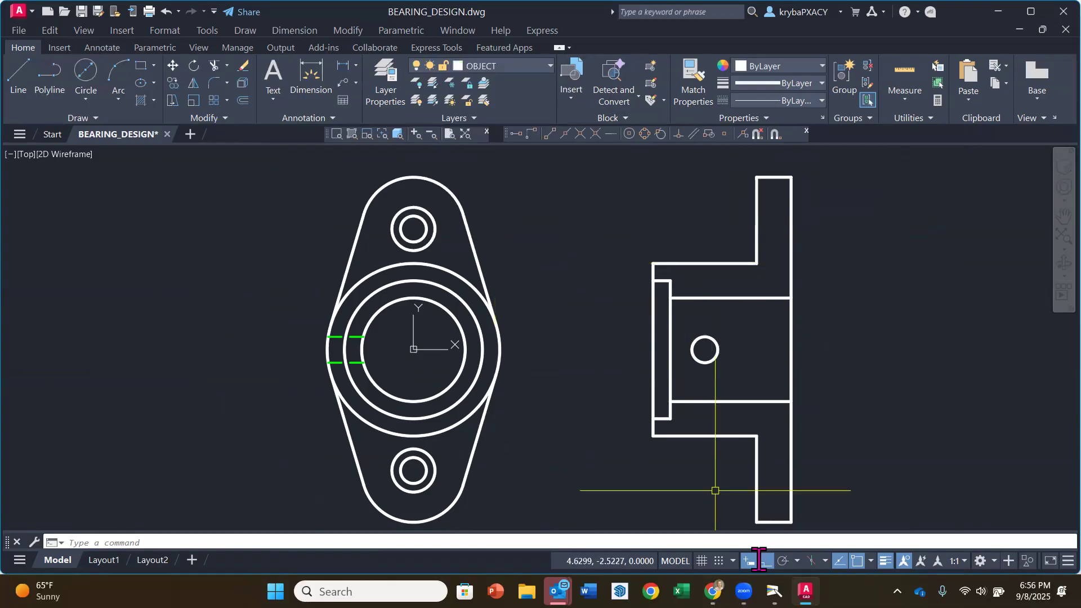
left_click(774, 591)
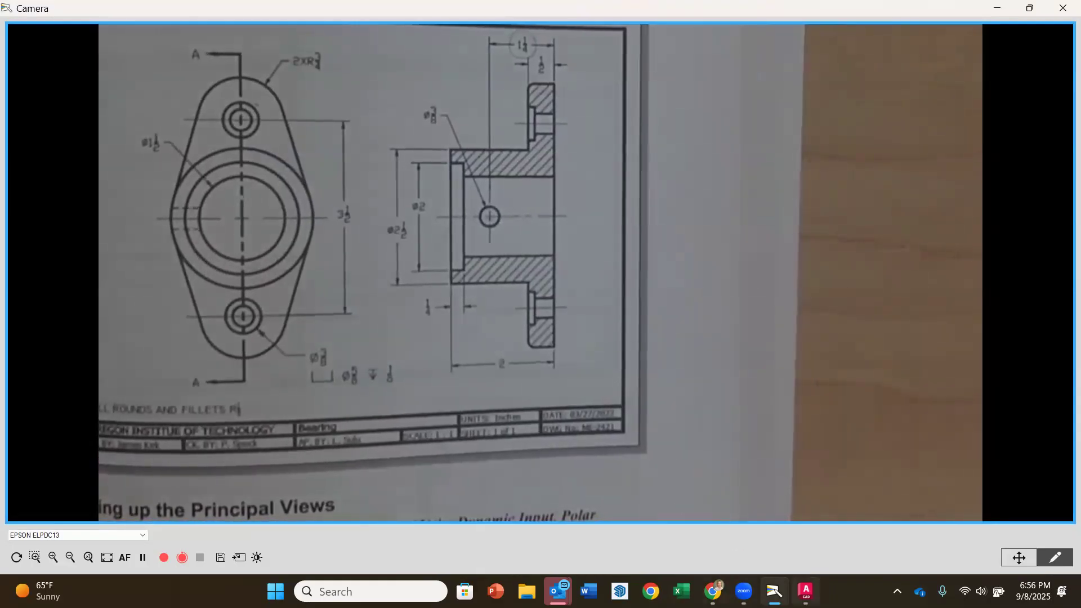
left_click(806, 592)
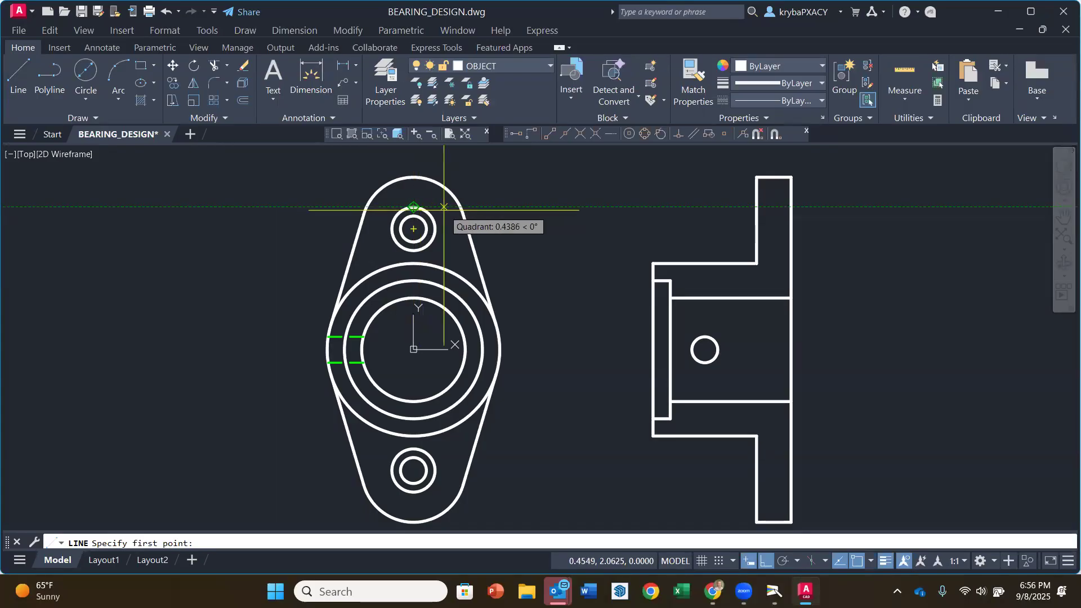
Step: Draw the upper flange's counterbore profile in the side view, 0.125 deep and 0.625 high, aligned with the counterbore circle's upper quadrant
left_click(756, 206)
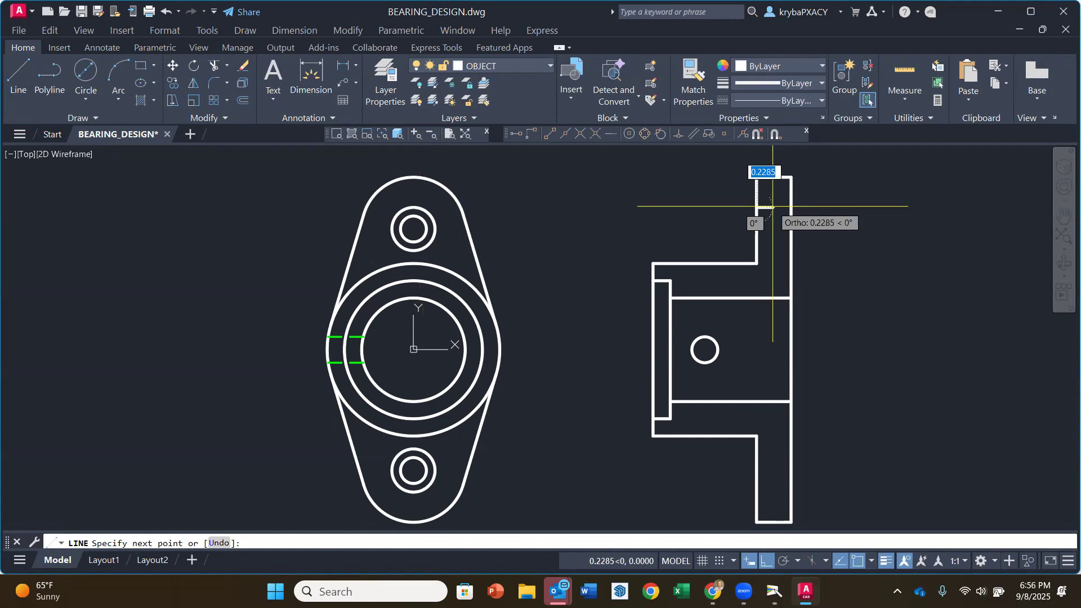
type(".125")
key("Return")
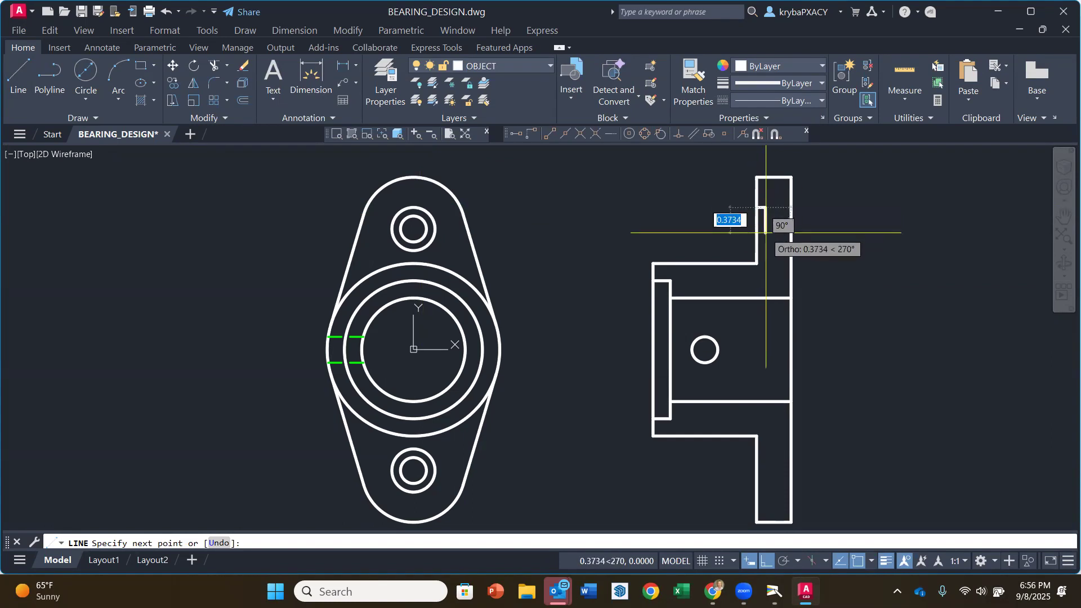
scroll(765, 232, "up", 2)
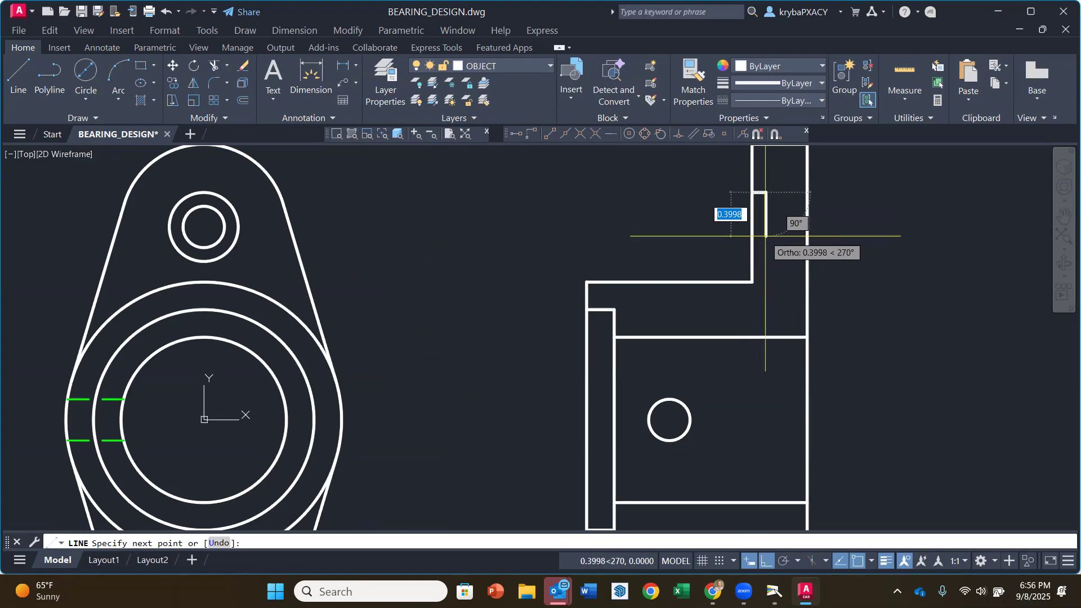
type(".")
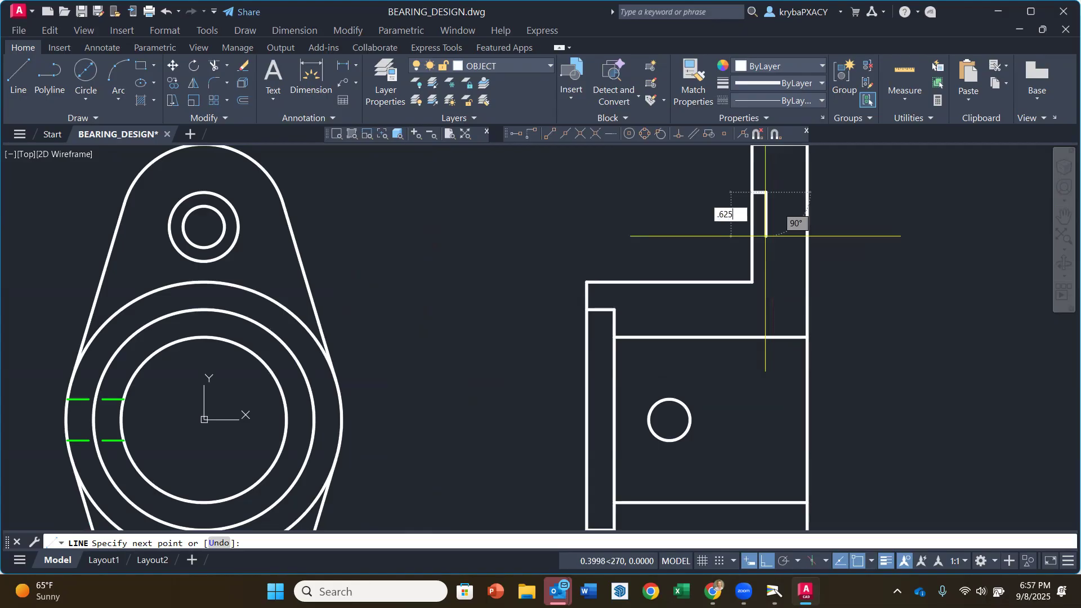
type("625")
key("Return")
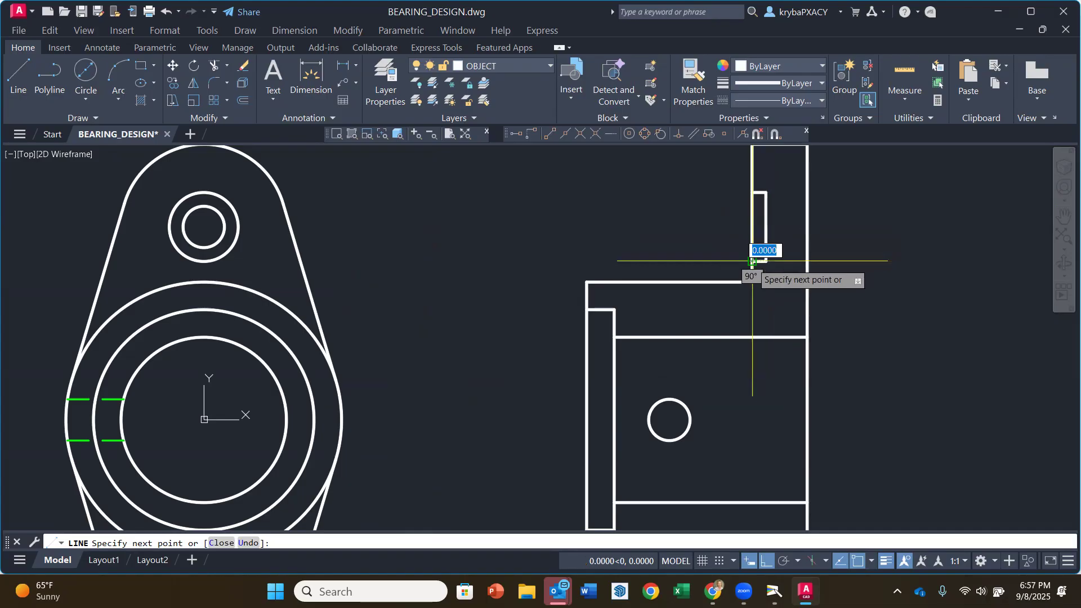
key("Escape")
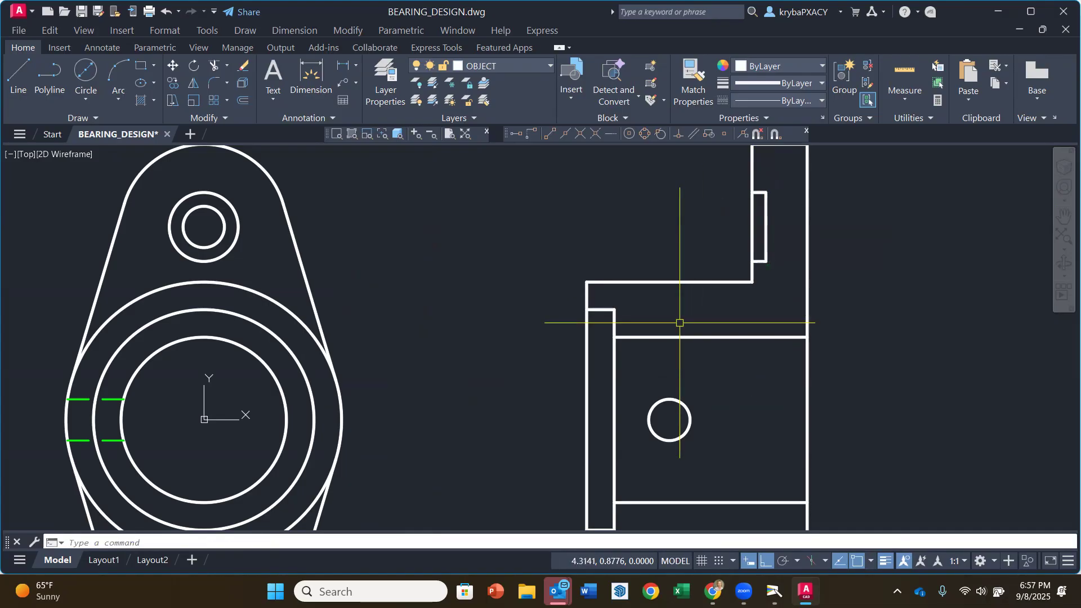
Step: Draw the upper flange hole's two edges from the counterbore to the back face, aligned with the small hole circle's upper and lower quadrants
left_click(16, 79)
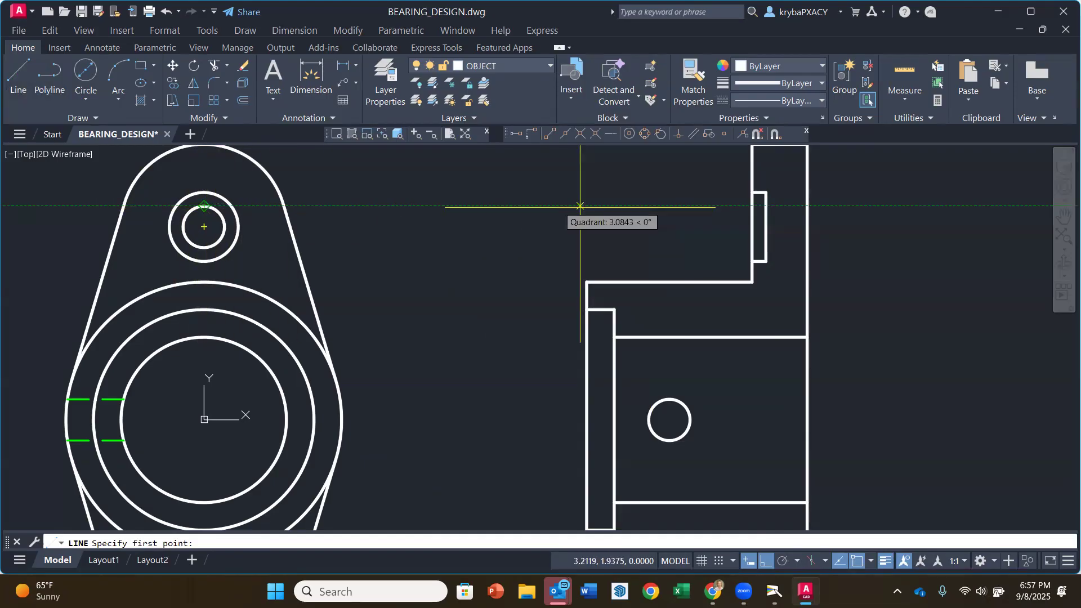
left_click(766, 205)
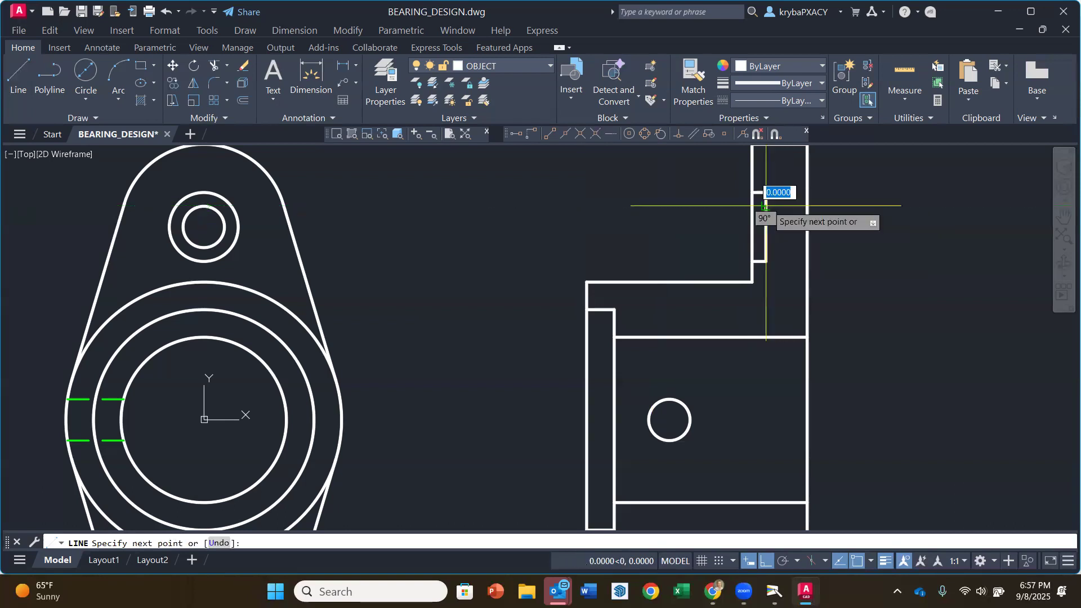
left_click(806, 207)
key("Escape")
left_click(19, 76)
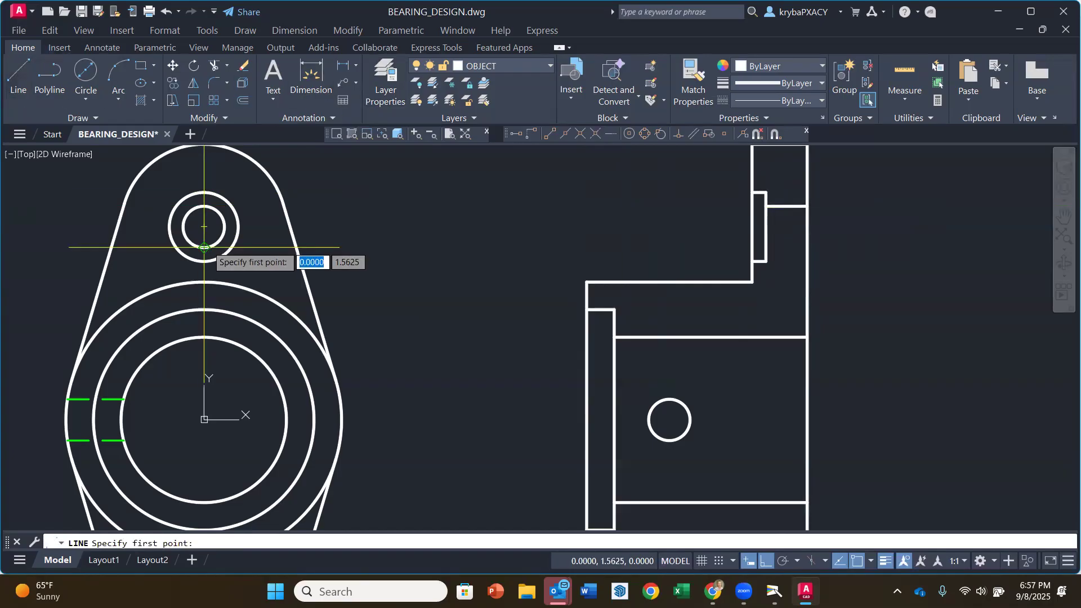
left_click(765, 247)
left_click(806, 241)
key("Escape")
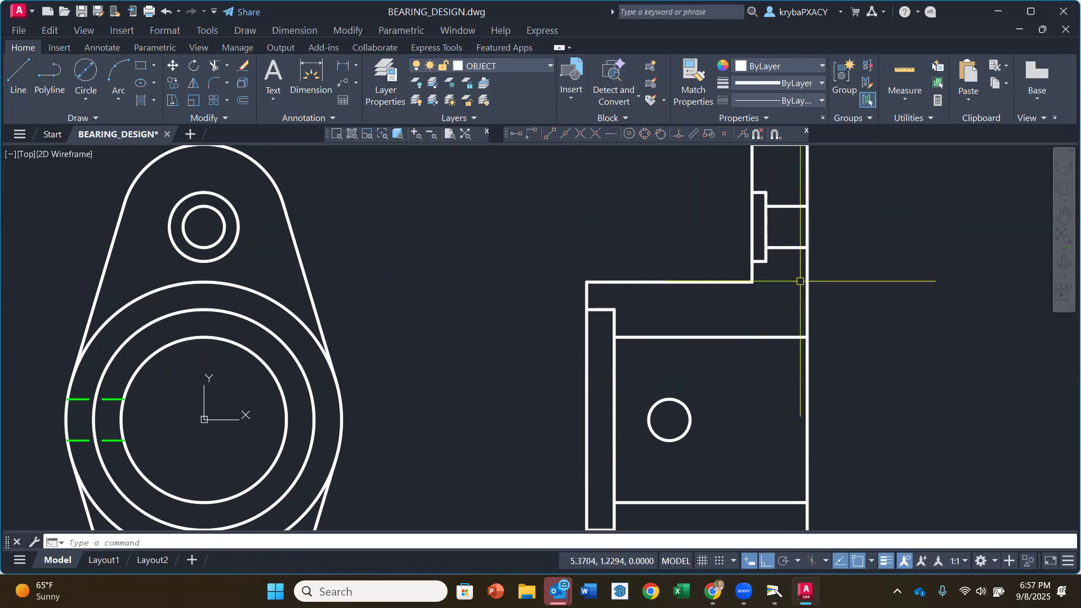
scroll(495, 342, "down", 2)
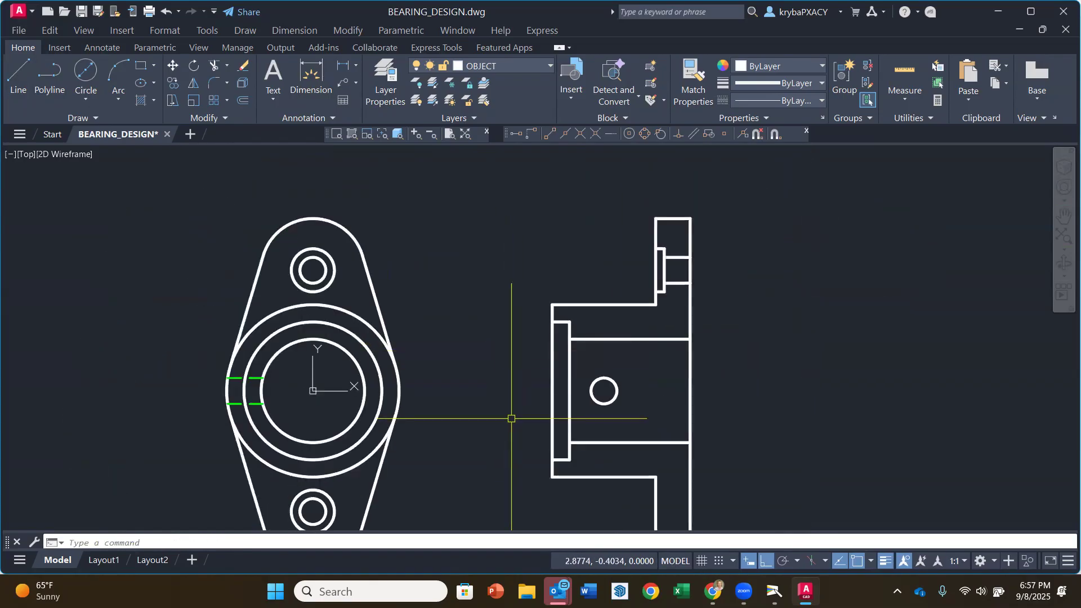
middle_click_drag(506, 423, 503, 365)
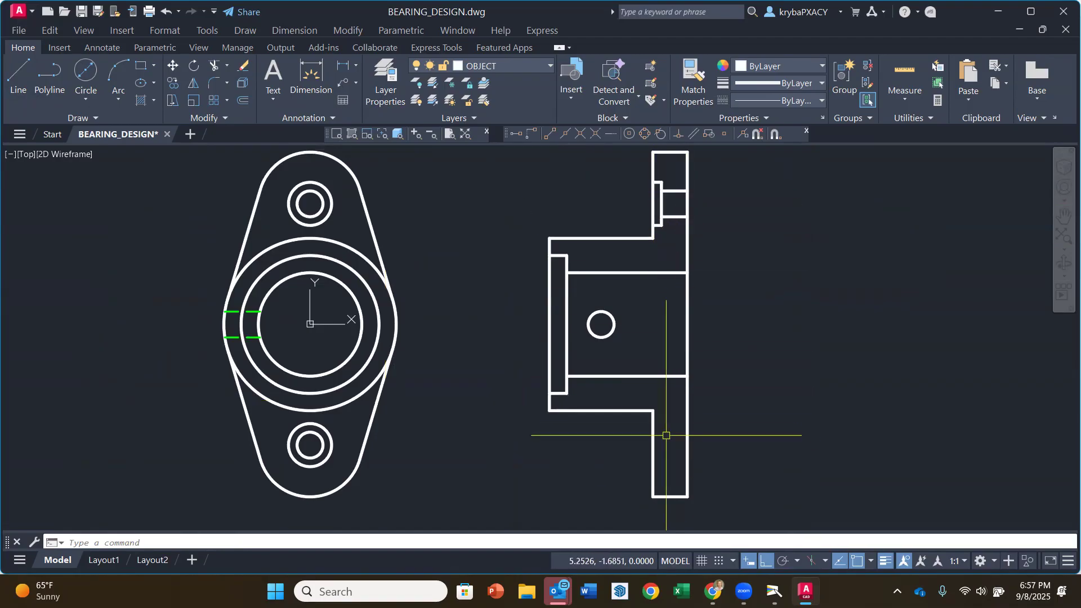
Step: Copy the upper flange's counterbore and hole profile in the side view to the lower flange, using the front view's upper and lower hole centers
left_click(173, 84)
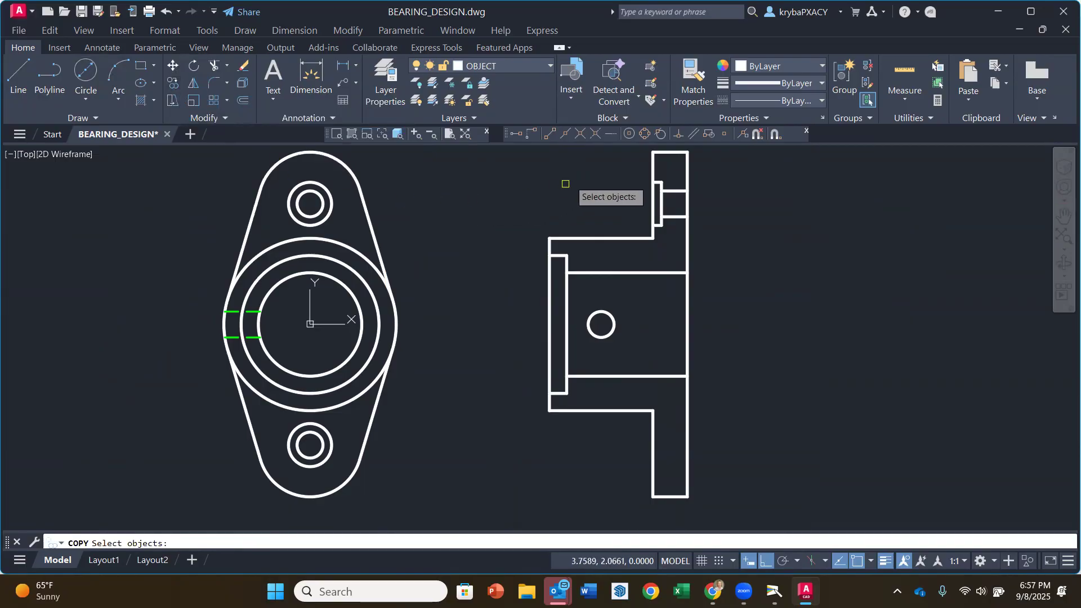
left_click(633, 171)
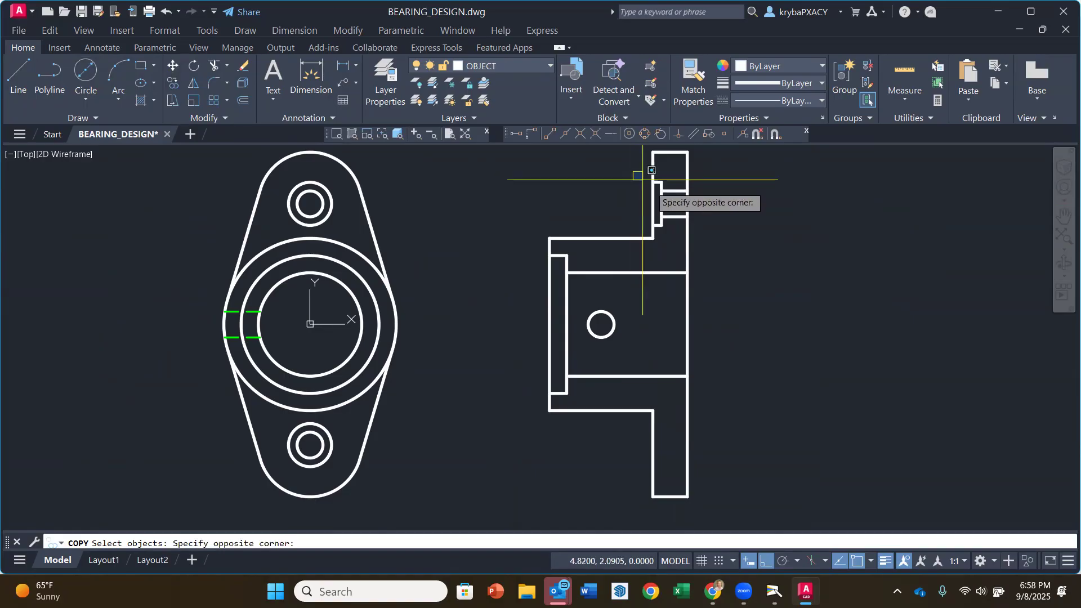
left_click(715, 224)
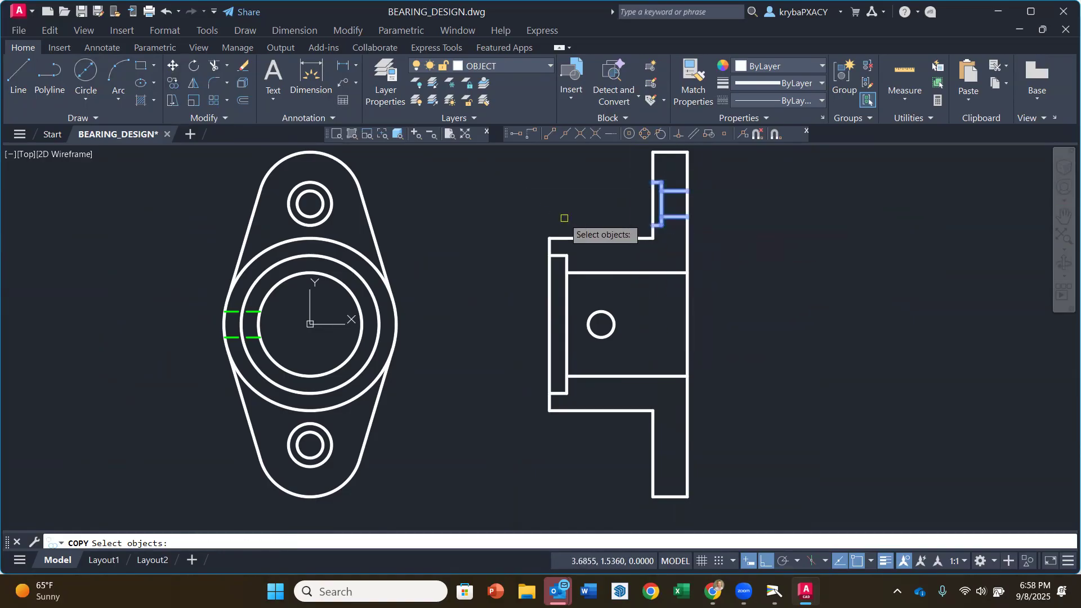
key("Return")
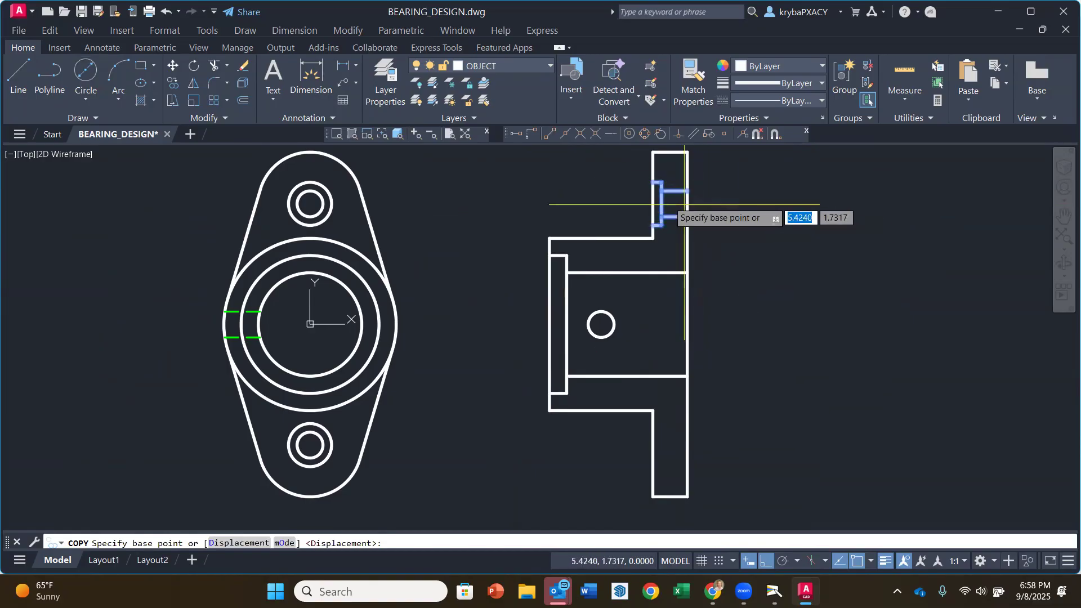
left_click(310, 203)
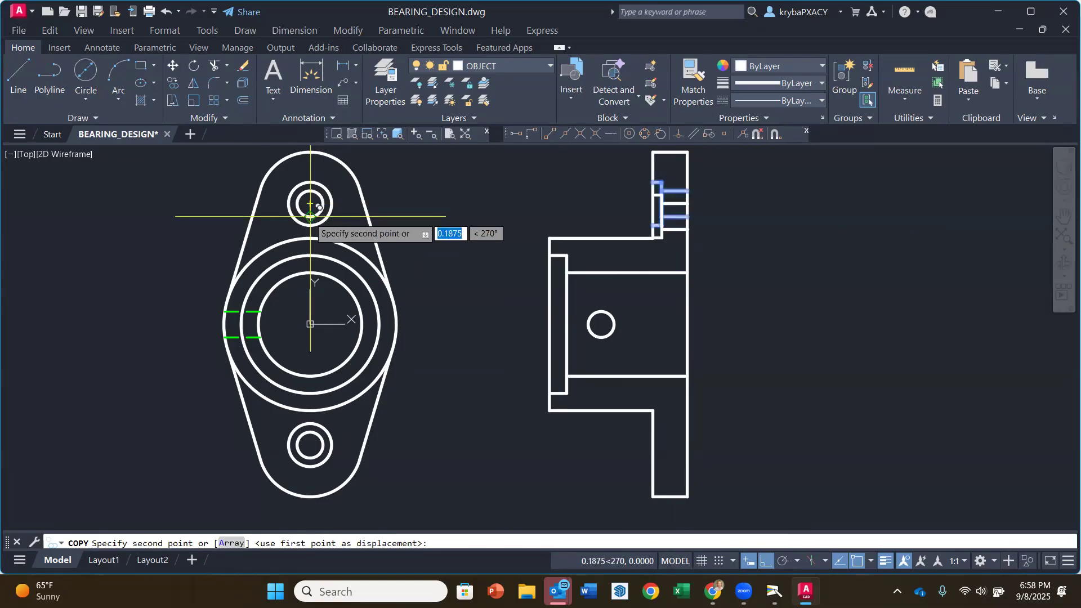
left_click(311, 445)
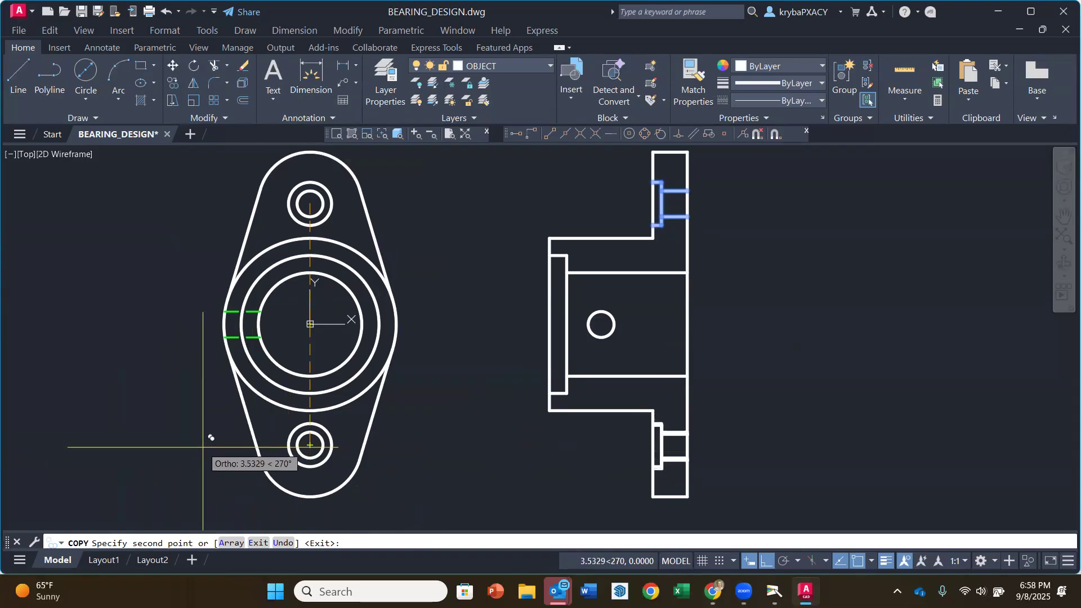
key("Escape")
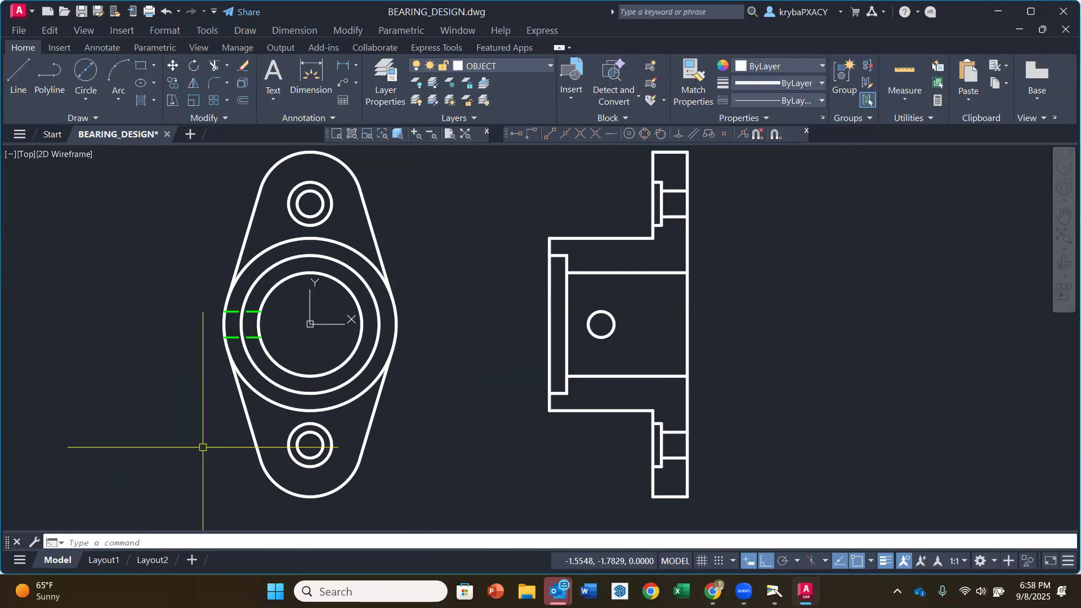
Step: Save the drawing and examine the A-A cutting-plane line on the reference in the Camera window, returning to AutoCAD
left_click(23, 32)
left_click(92, 163)
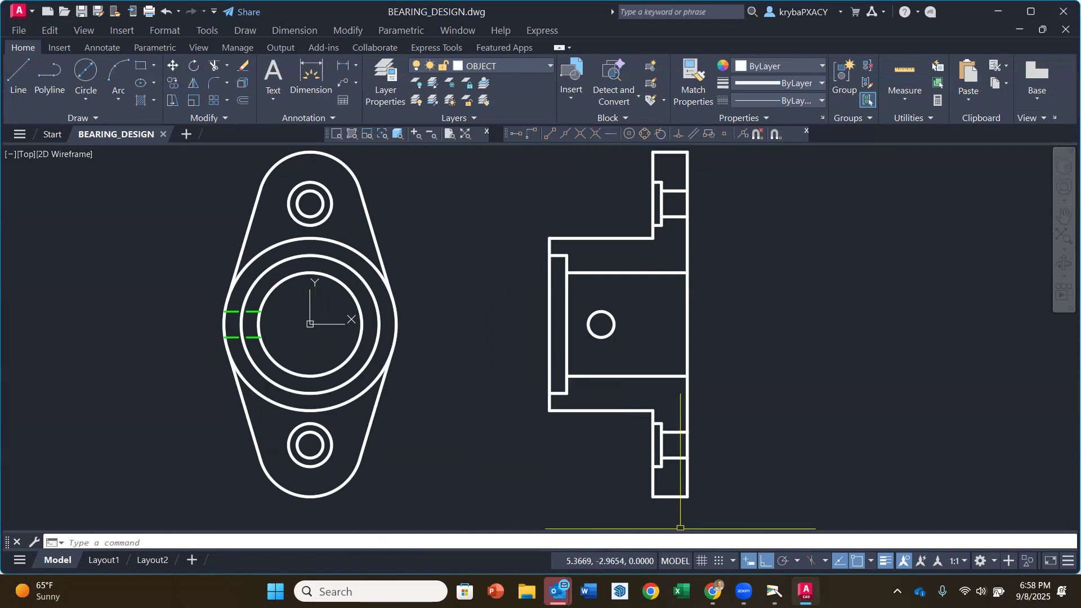
left_click(774, 591)
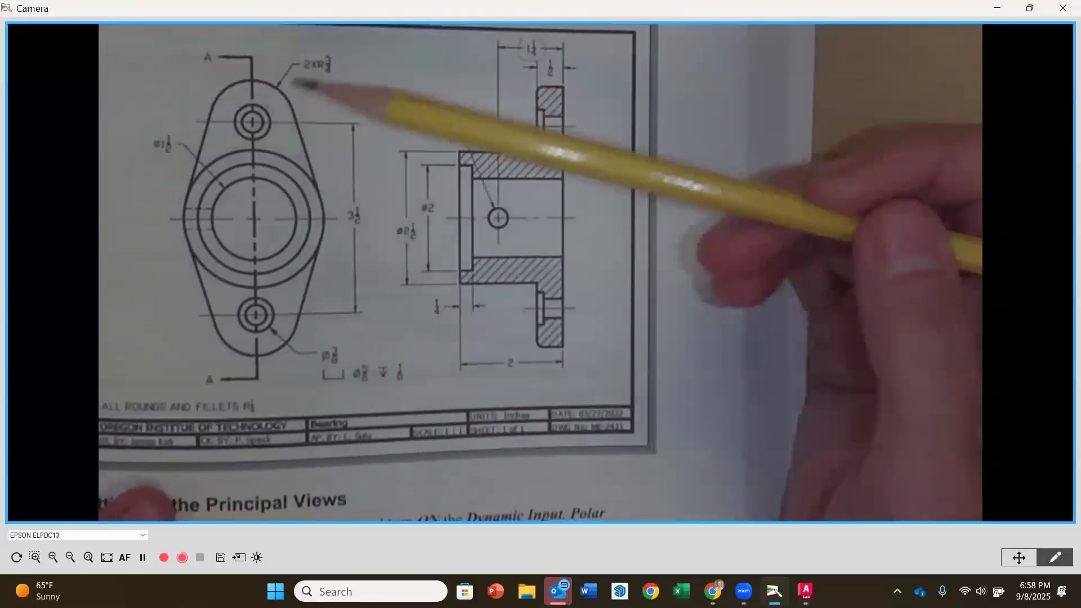
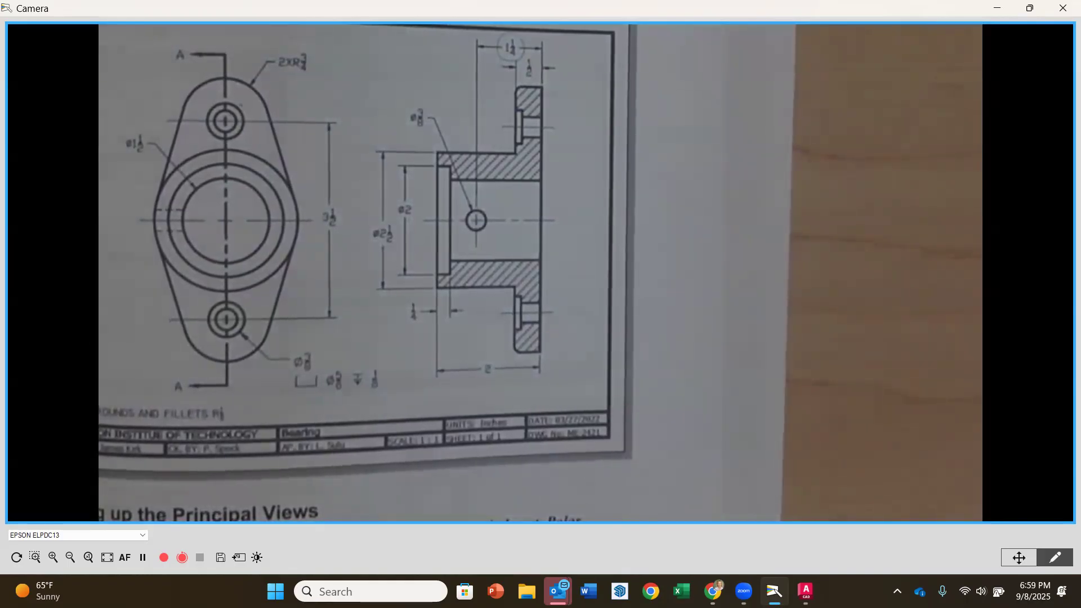
left_click(805, 591)
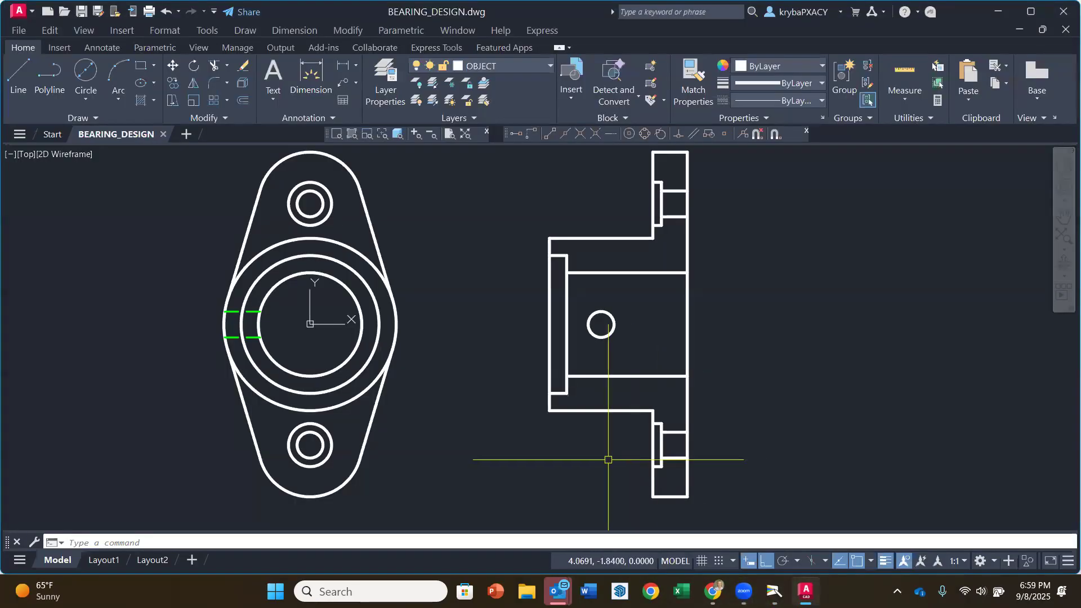
Step: Make the C-PLANE layer current and draw a vertical cutting-plane line through the front view's center, extending past both rounded flange ends
scroll(519, 302, "up", 2)
scroll(496, 302, "down", 4)
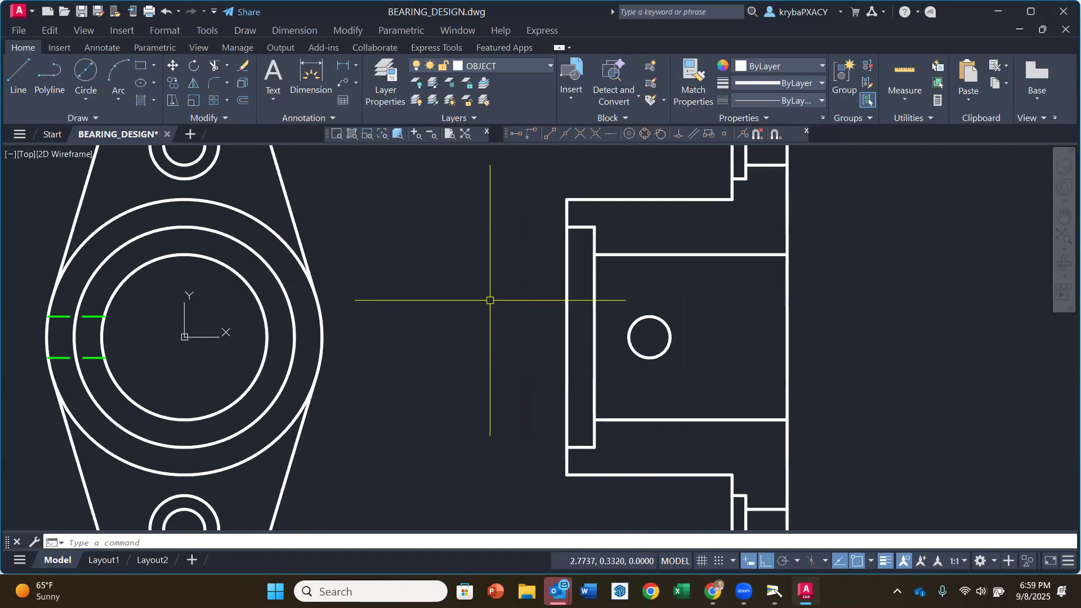
middle_click_drag(490, 298, 506, 324)
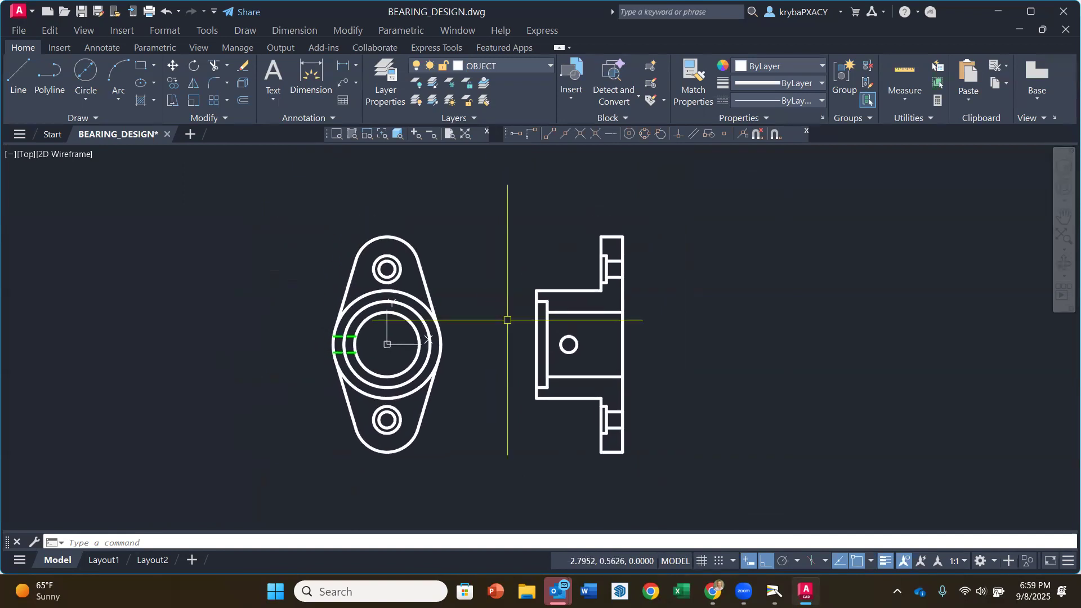
left_click(550, 66)
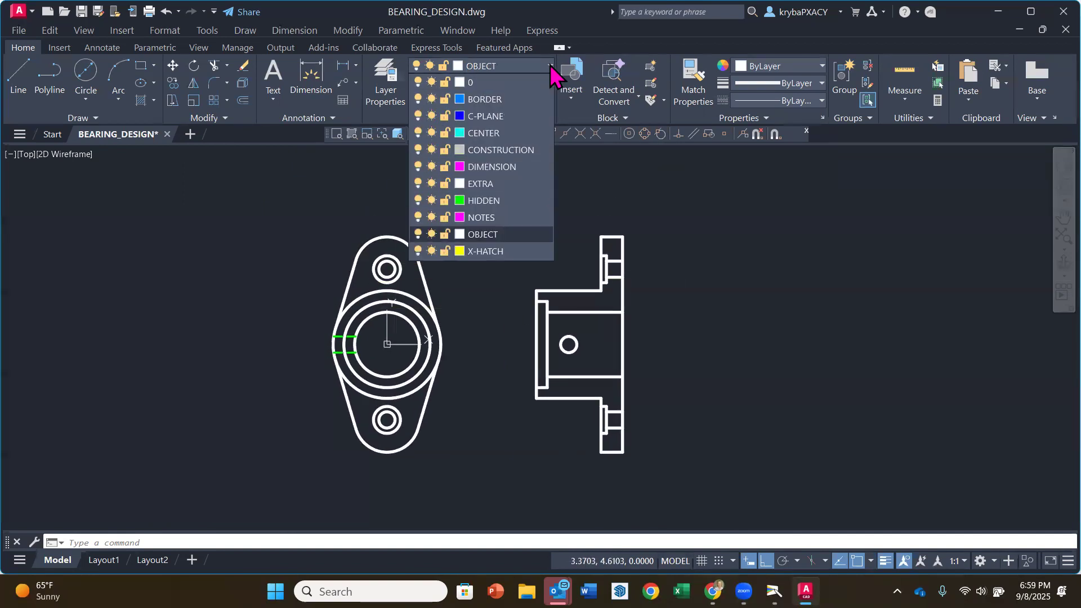
left_click(508, 117)
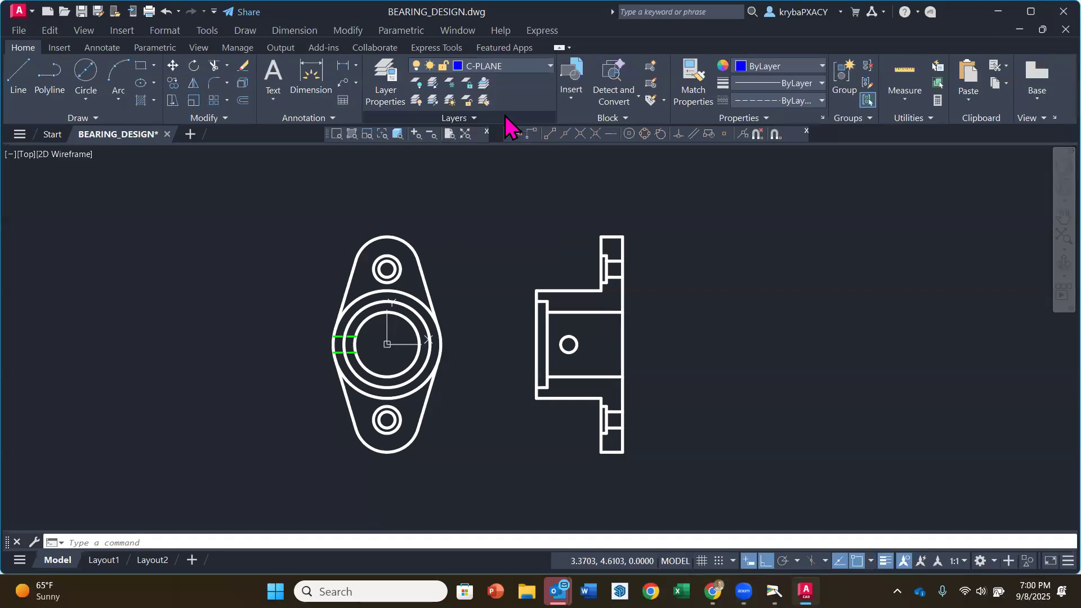
left_click(28, 73)
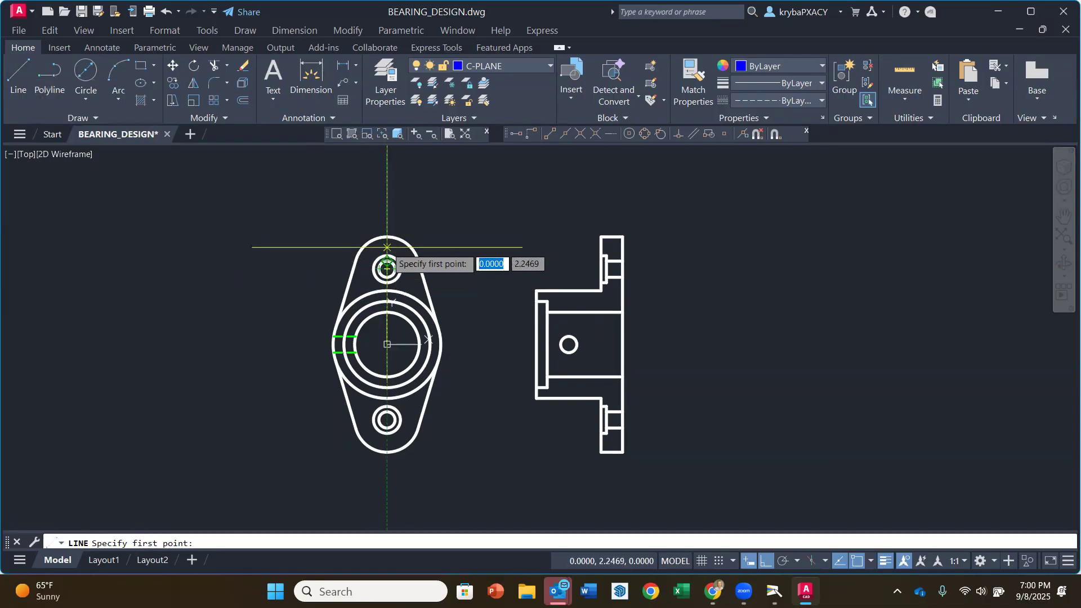
left_click(386, 218)
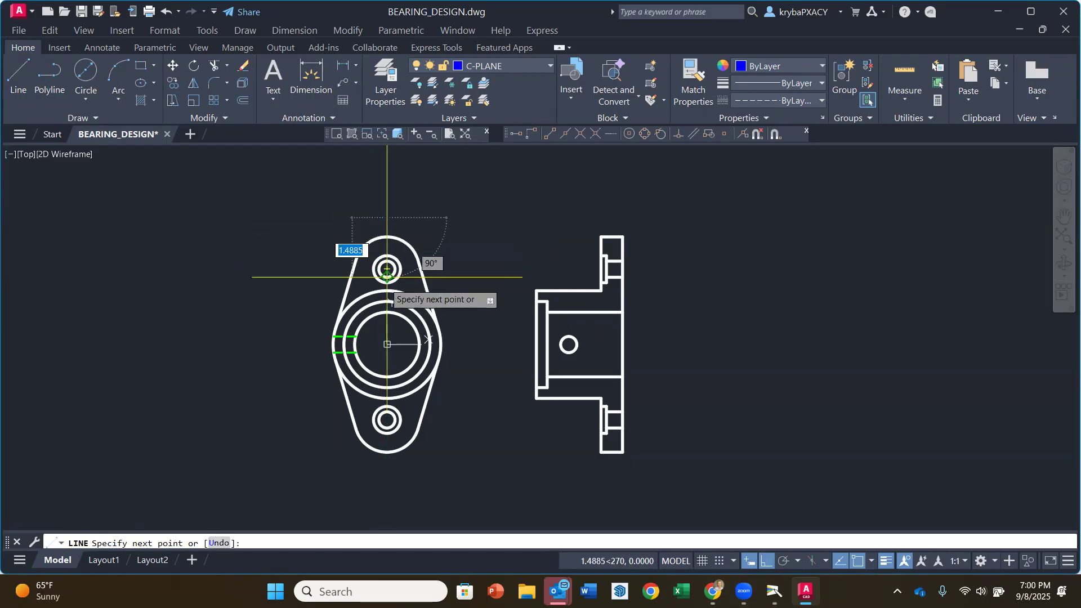
left_click(389, 471)
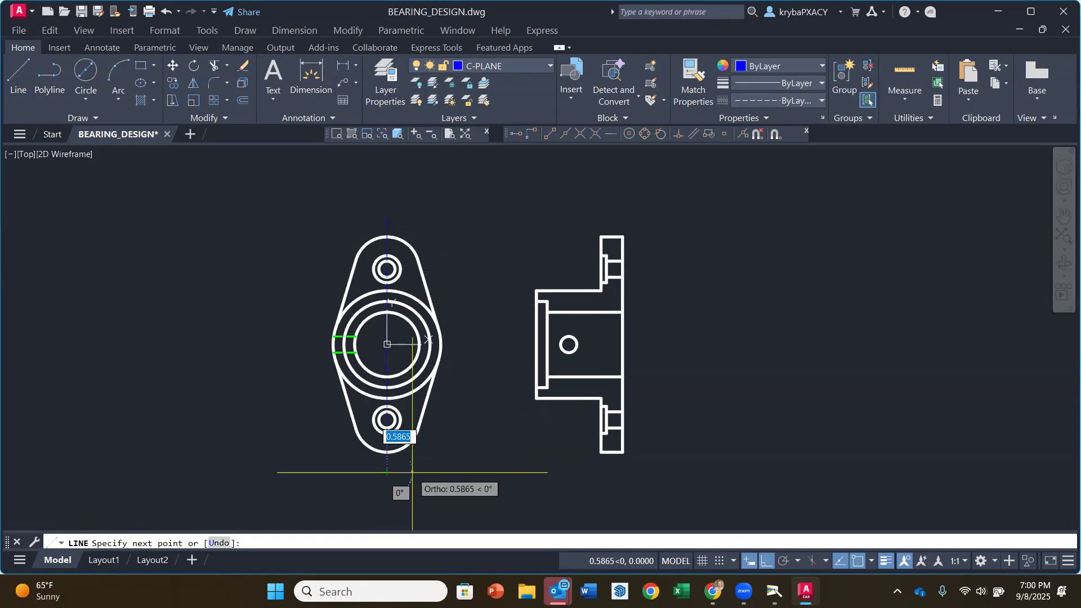
key("Escape")
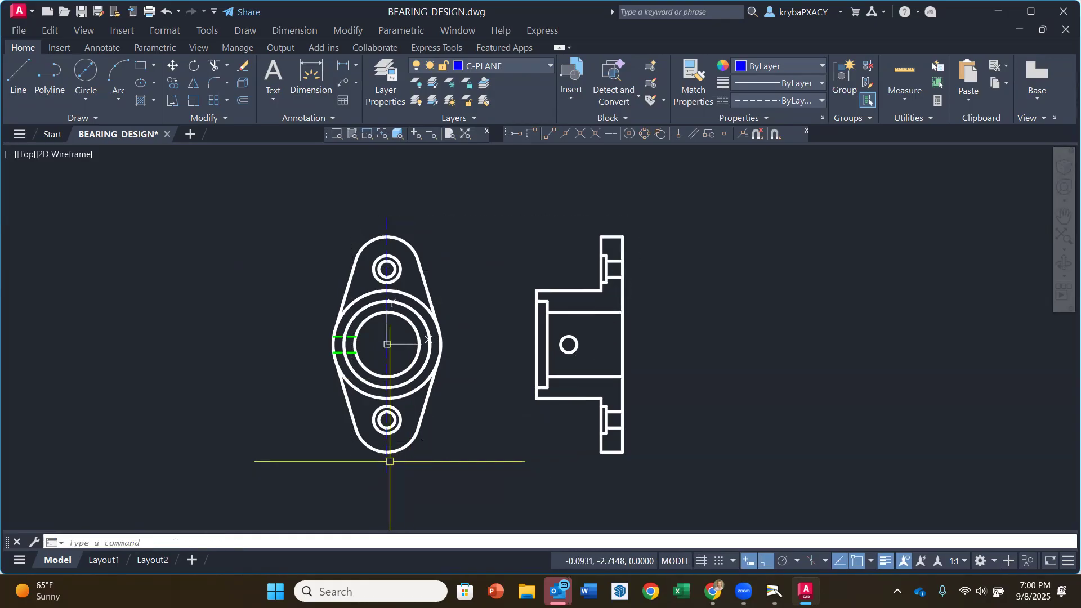
Step: Inspect the cutting-plane line where it extends beyond the front view's lower and upper flange ends
scroll(387, 471, "up", 4)
scroll(423, 478, "up", 5)
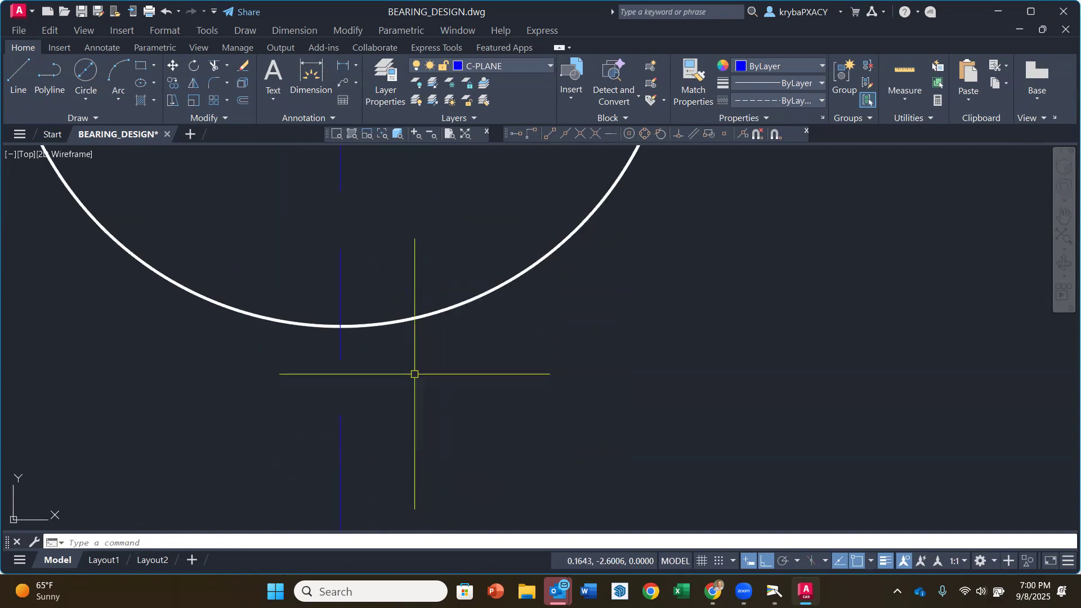
scroll(397, 444, "down", 3)
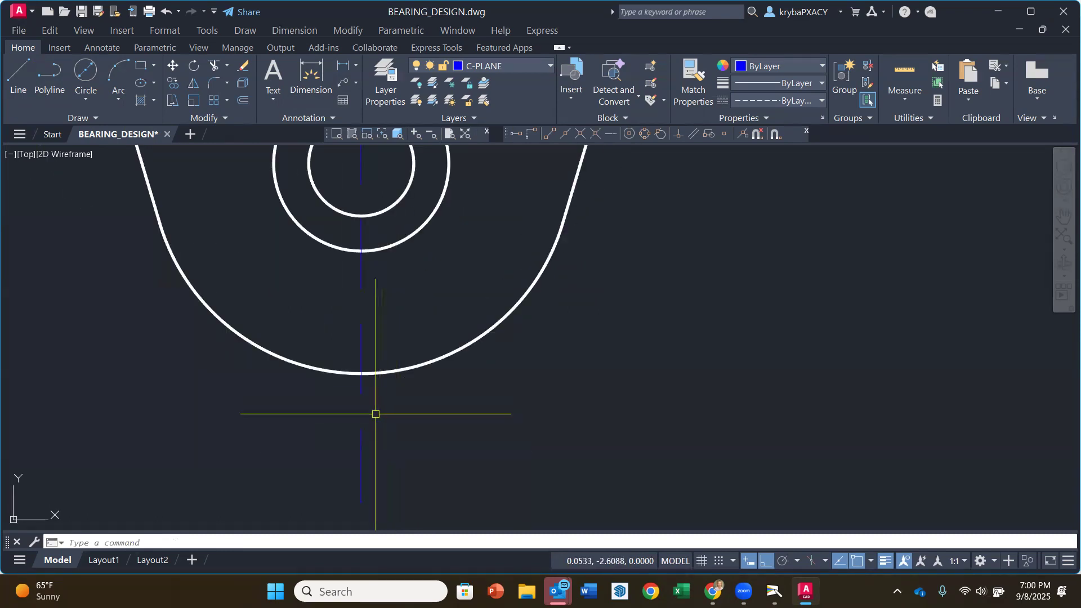
scroll(394, 499, "up", 2)
scroll(427, 415, "down", 4)
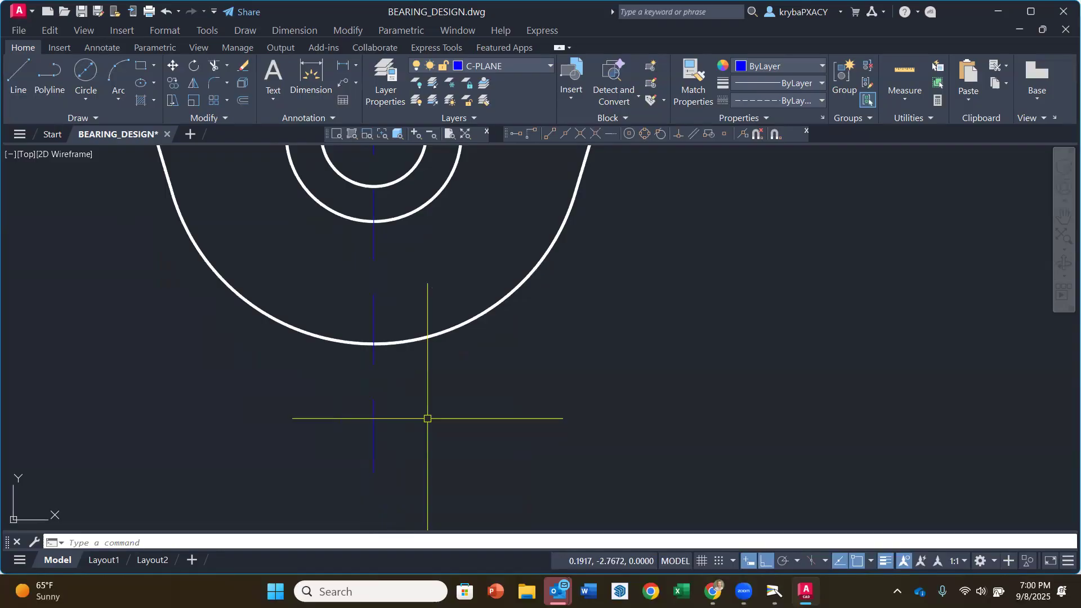
scroll(445, 376, "down", 6)
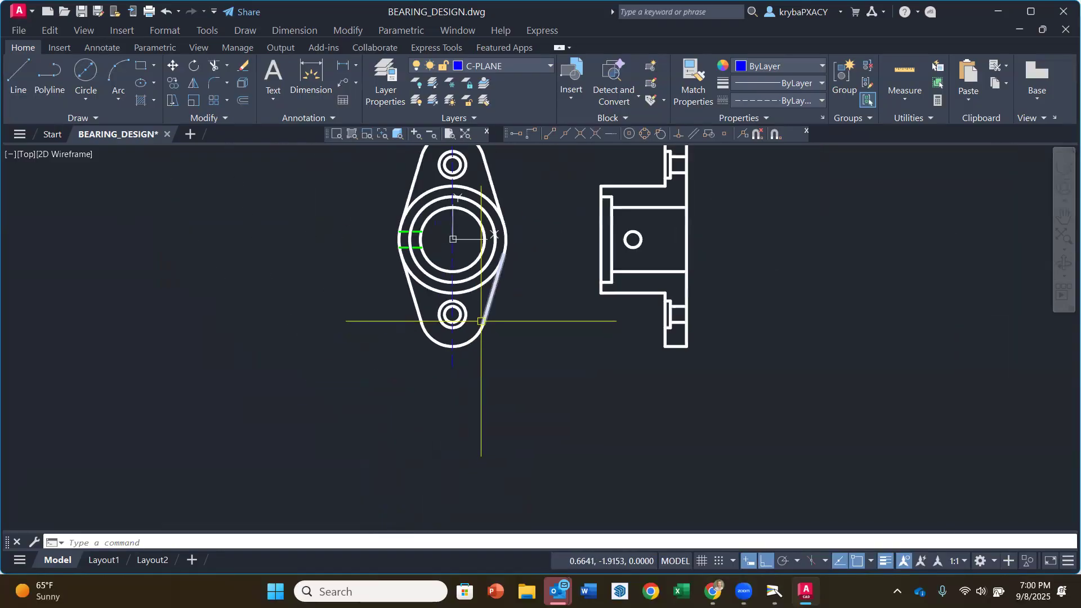
middle_click_drag(526, 249, 476, 335)
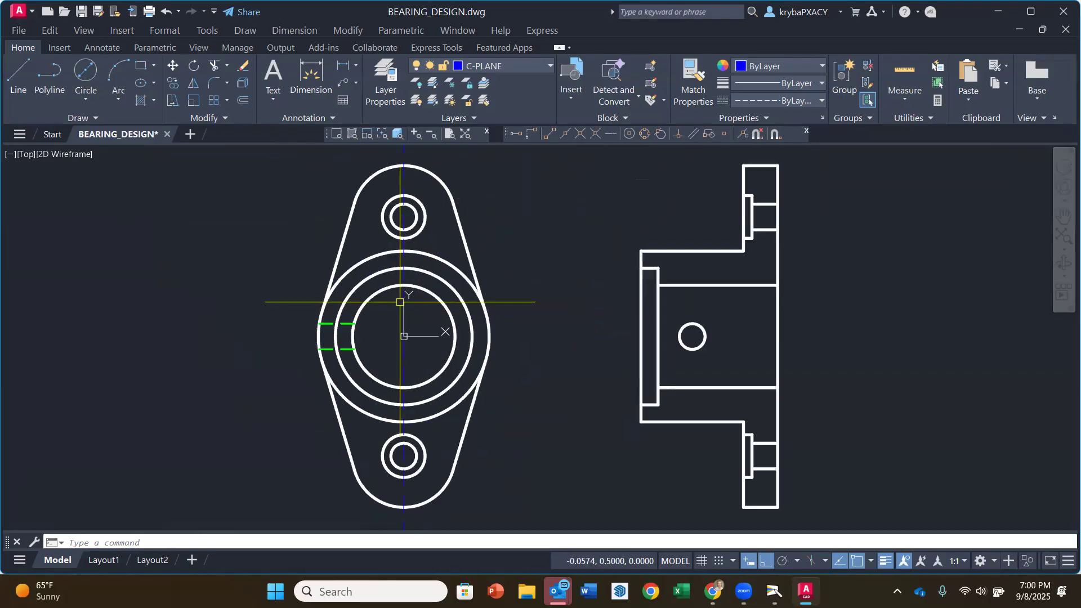
scroll(405, 197, "up", 2)
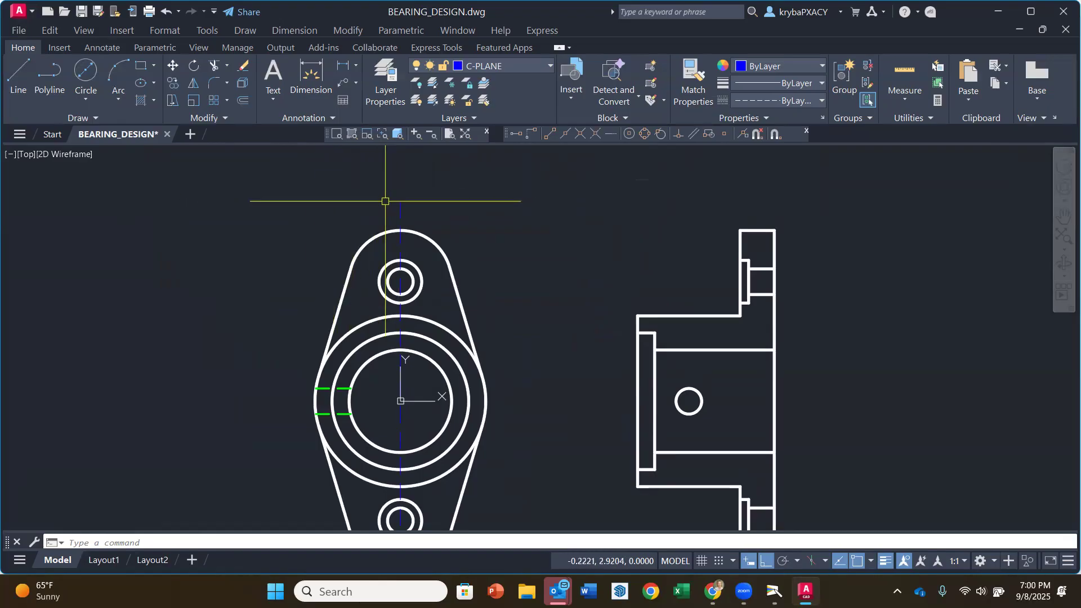
Step: Place a horizontal multileader without text above the front view, arrowhead facing away from it, with the landing about 0.70 from the arrowhead
left_click(343, 83)
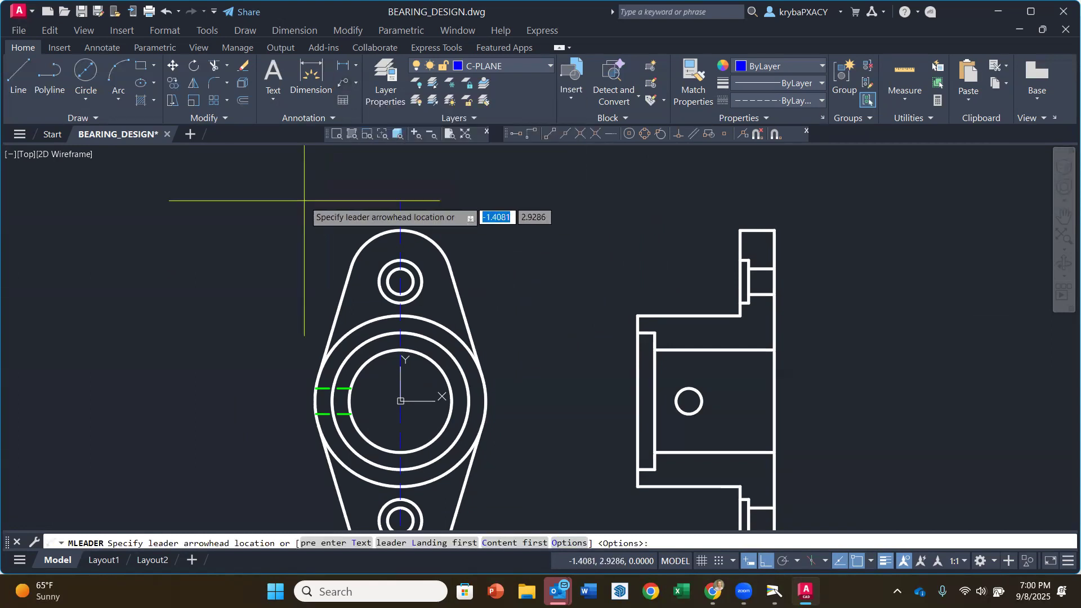
left_click(232, 185)
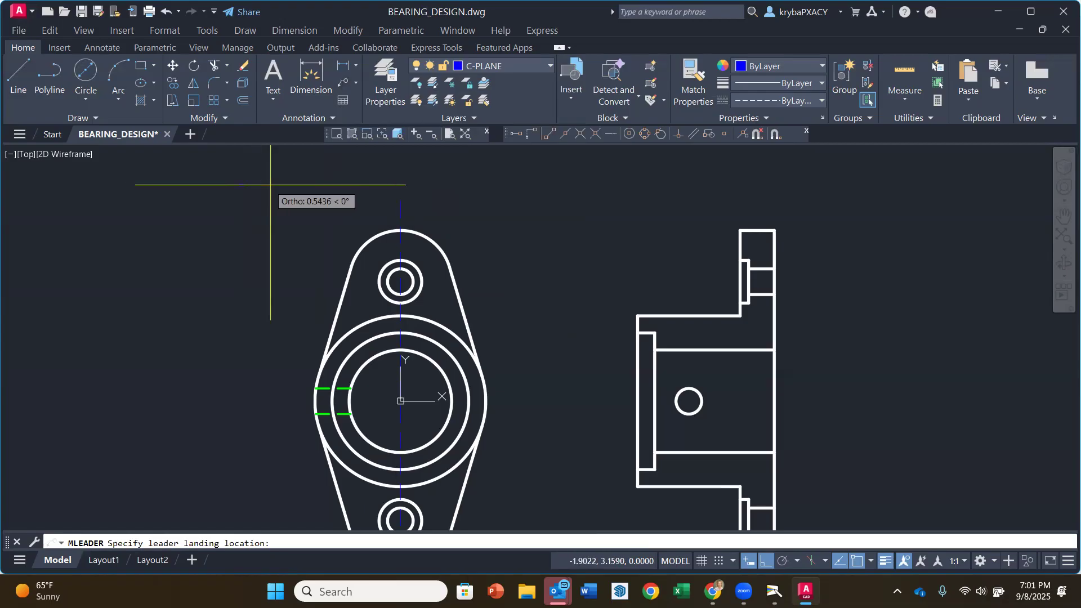
scroll(248, 189, "up", 5)
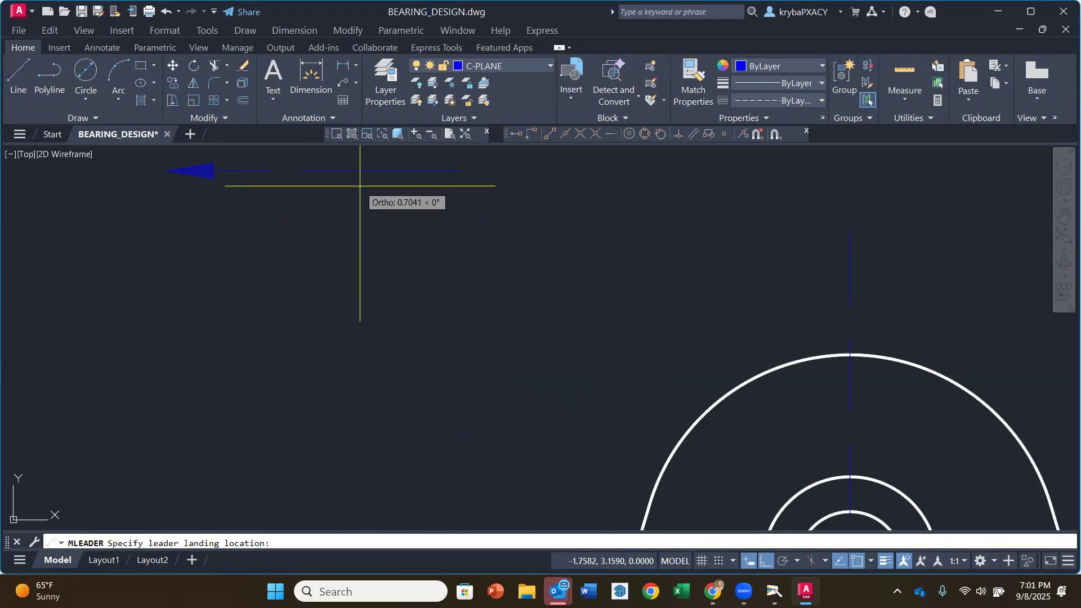
left_click(360, 185)
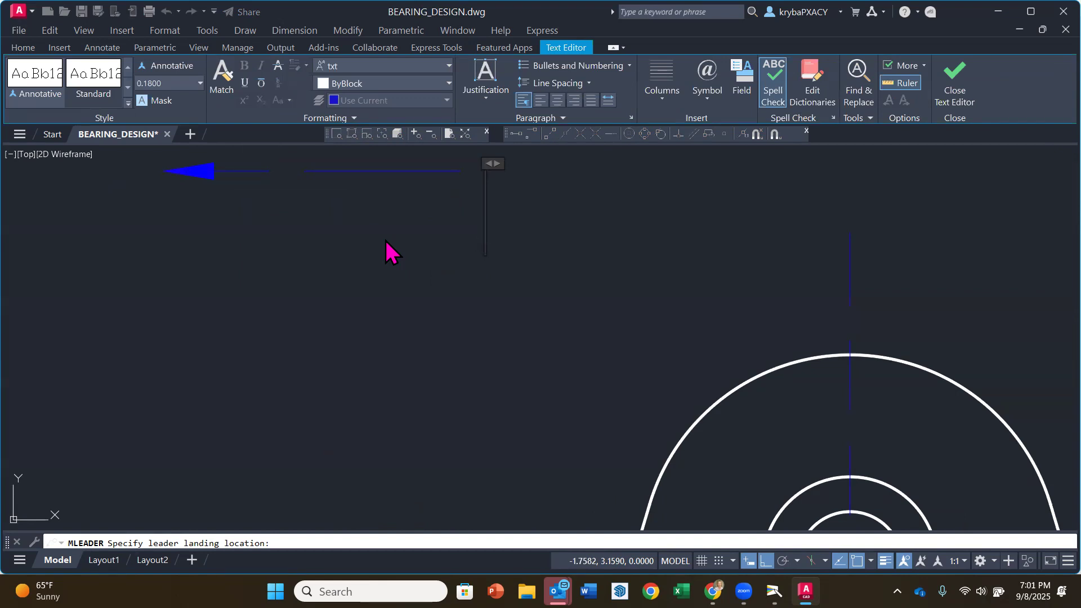
left_click(385, 241)
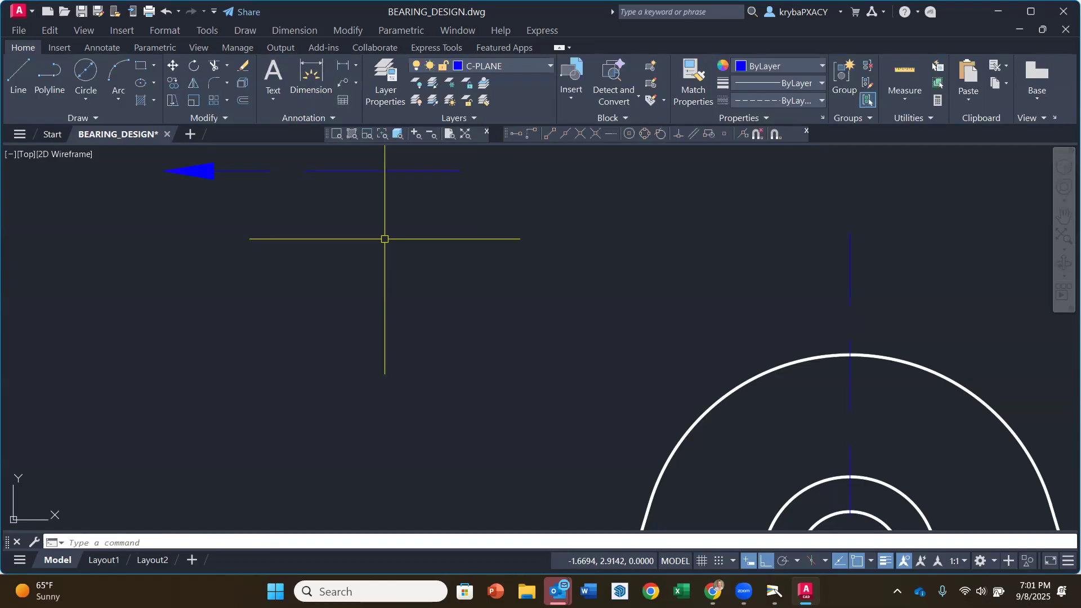
Step: Explode the multileader into a separate arrowhead and line segments, and select the line segment behind the arrowhead
left_click(228, 170)
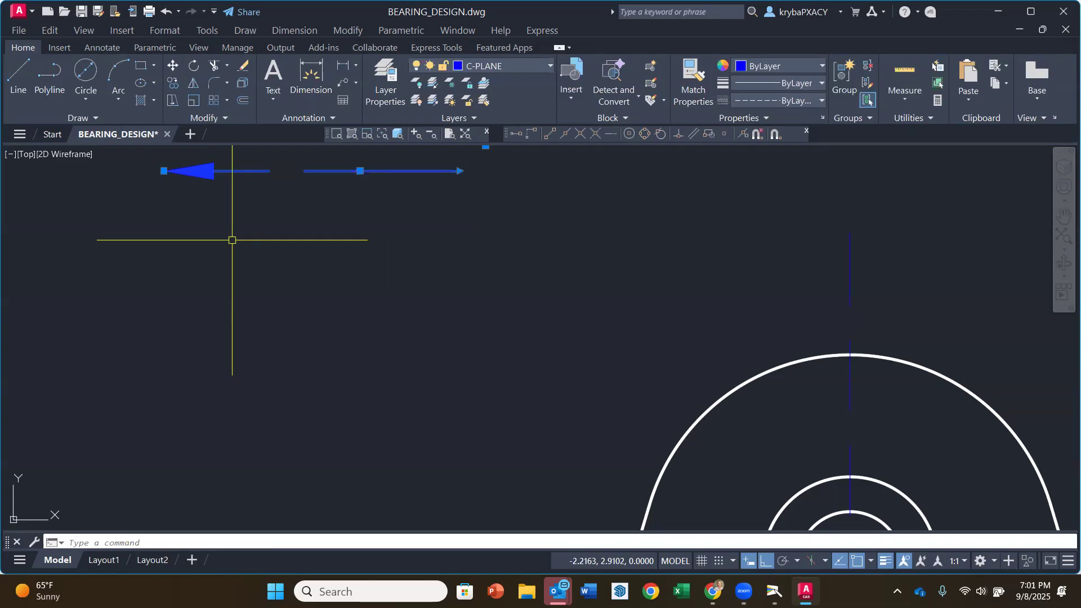
key("Escape")
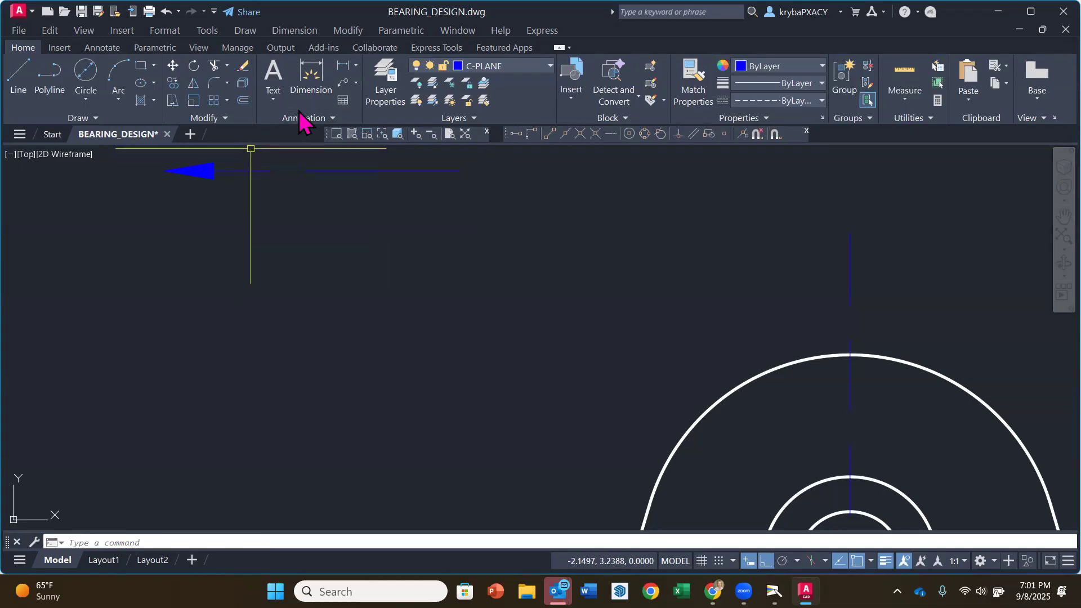
left_click(242, 83)
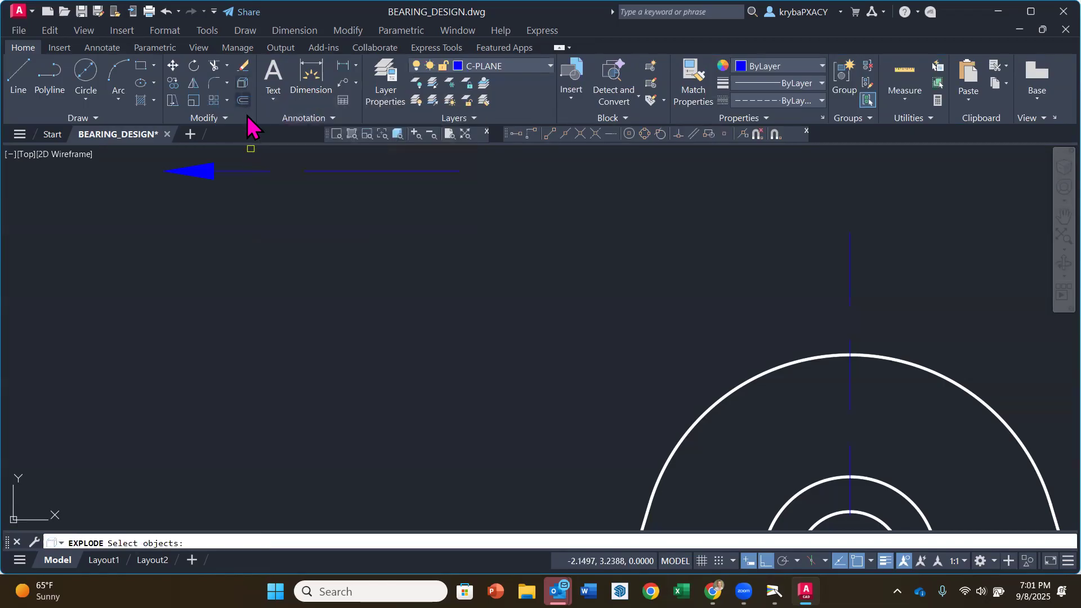
left_click(208, 169)
left_click(168, 161)
key("Return")
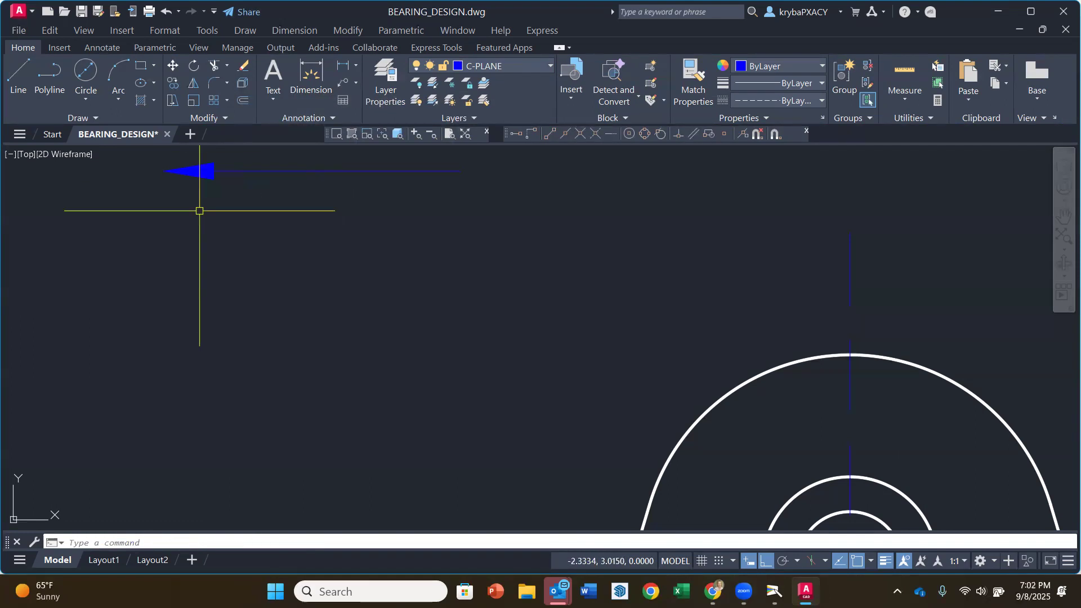
left_click(259, 170)
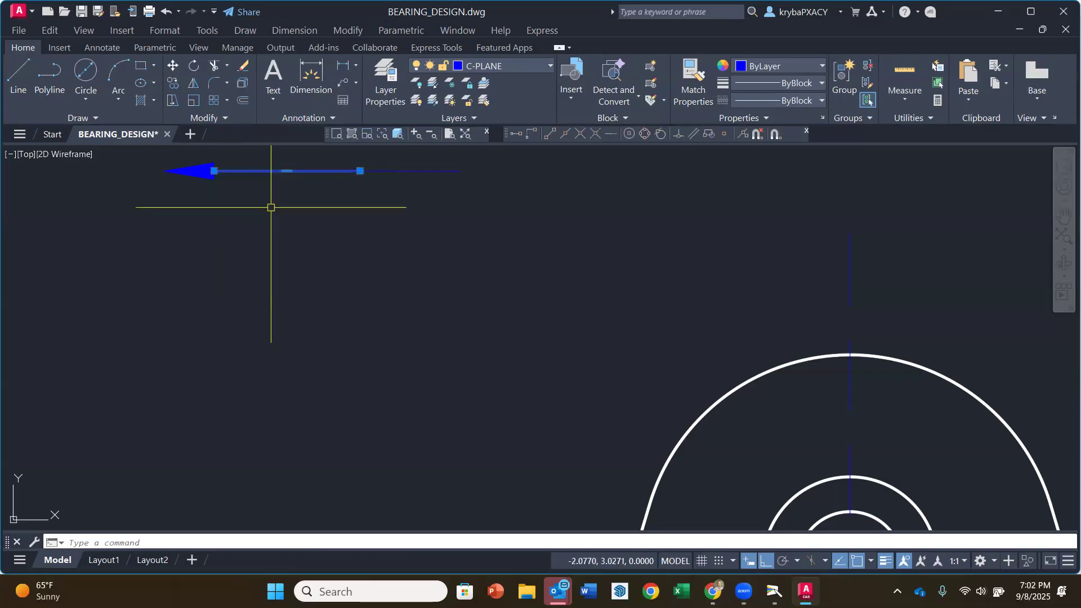
Step: Select the exploded leader's arrowhead to check that it is separate from its line, and clear the selection
left_click(200, 174)
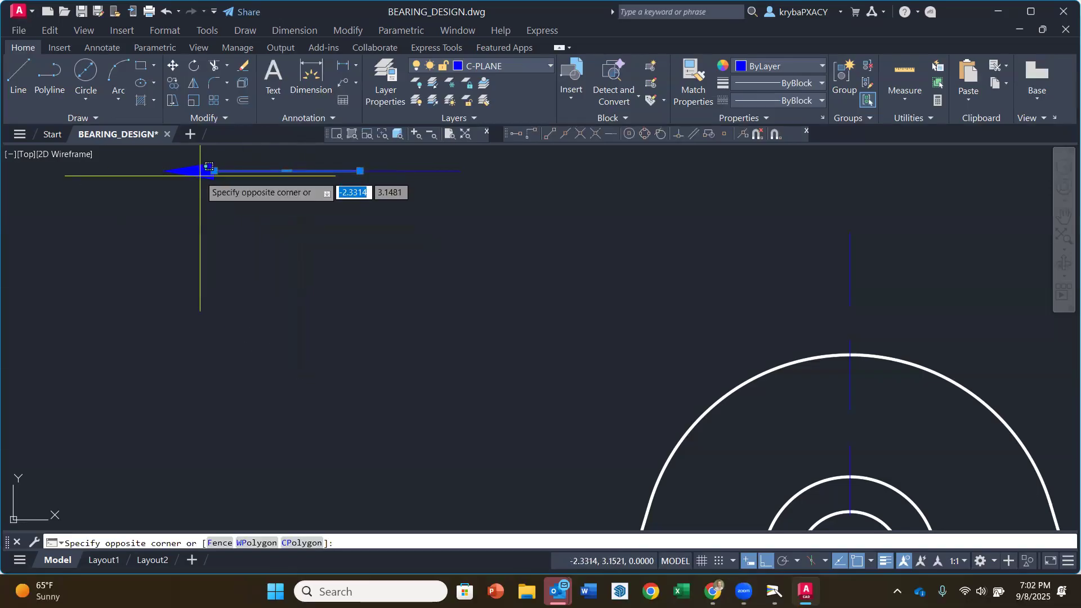
left_click(188, 241)
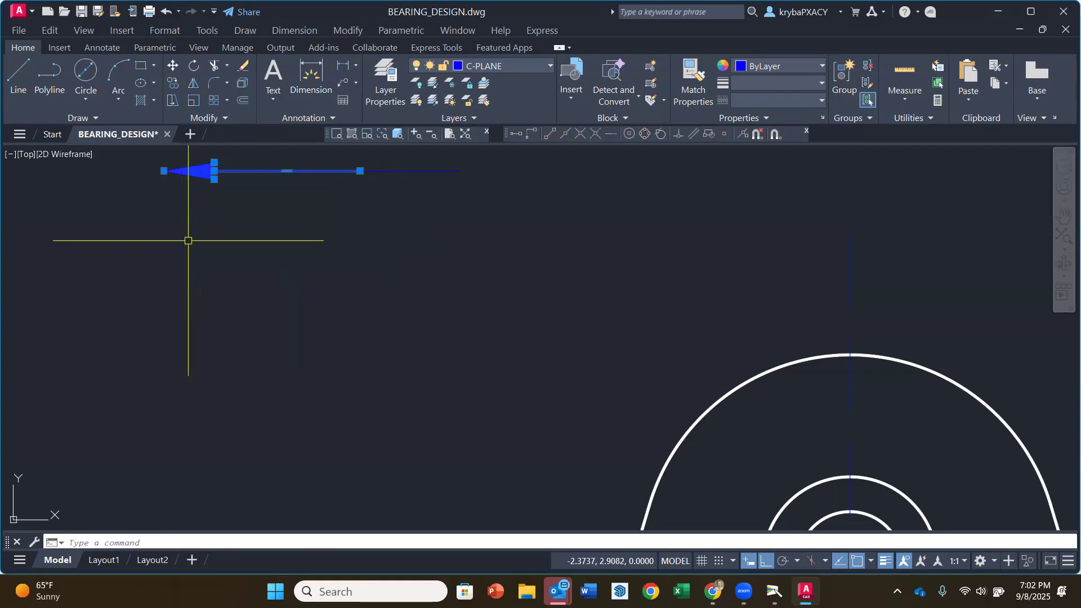
key("Escape")
Step: Move the exploded arrow above the front view so its line's tail end meets the upper endpoint of the cutting-plane line
scroll(483, 258, "up", 1)
scroll(482, 259, "down", 3)
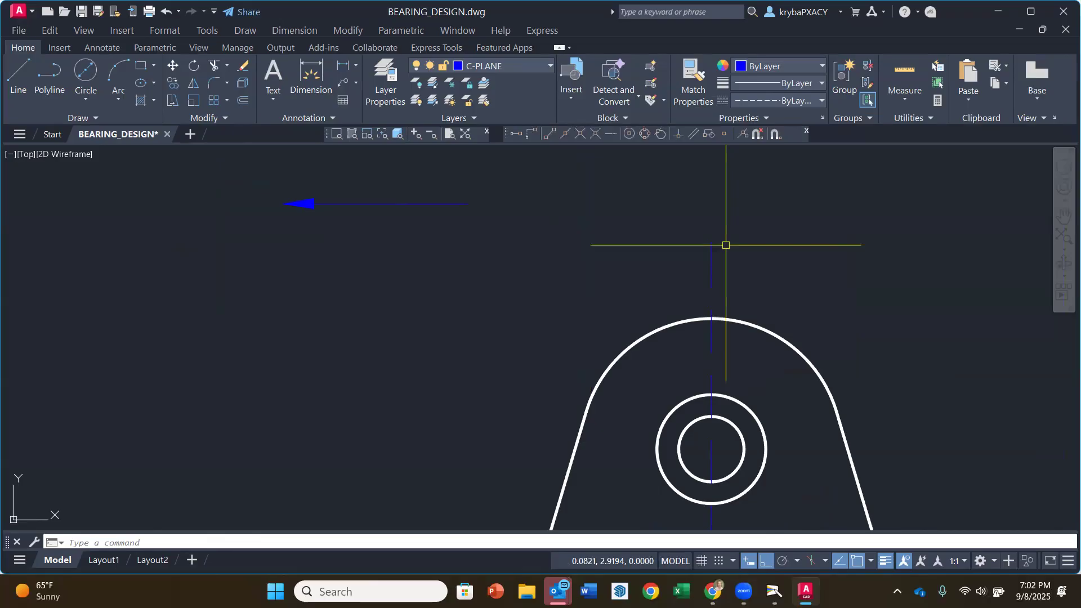
left_click(172, 67)
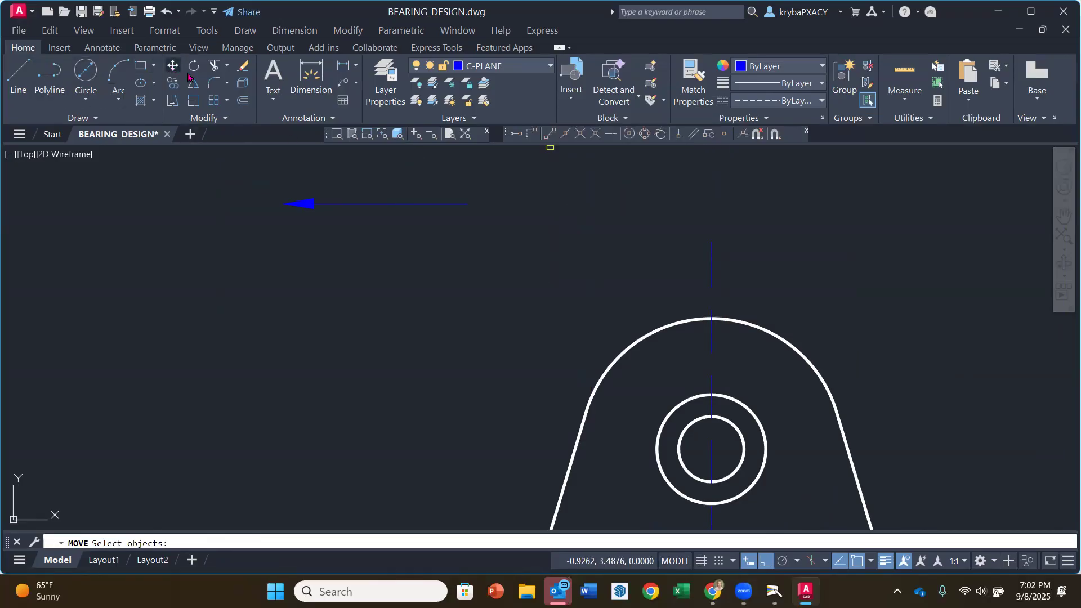
left_click(245, 160)
left_click(491, 240)
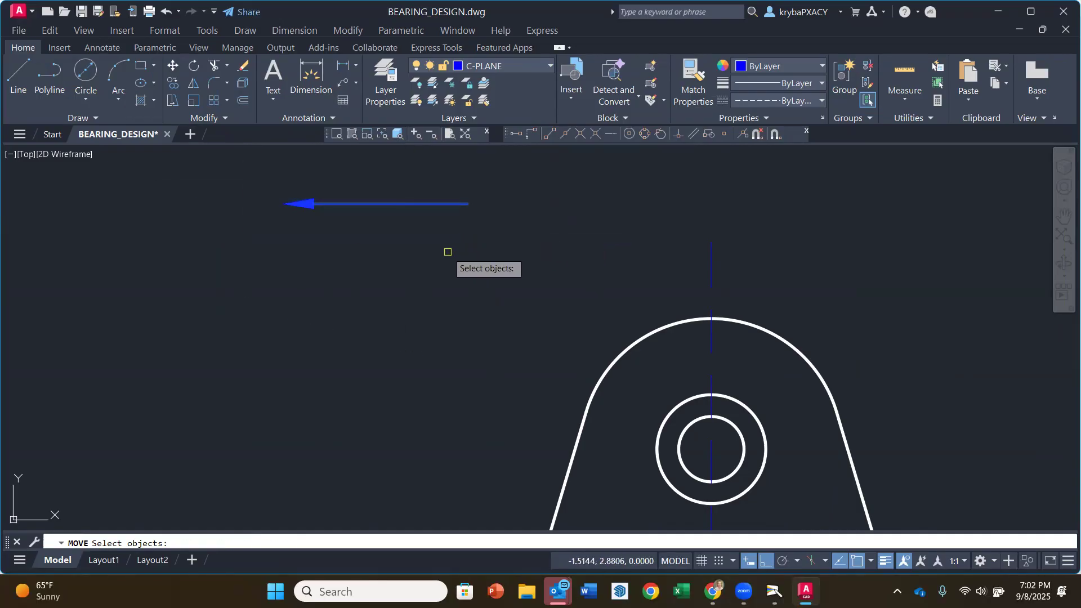
left_click(462, 204)
key("Return")
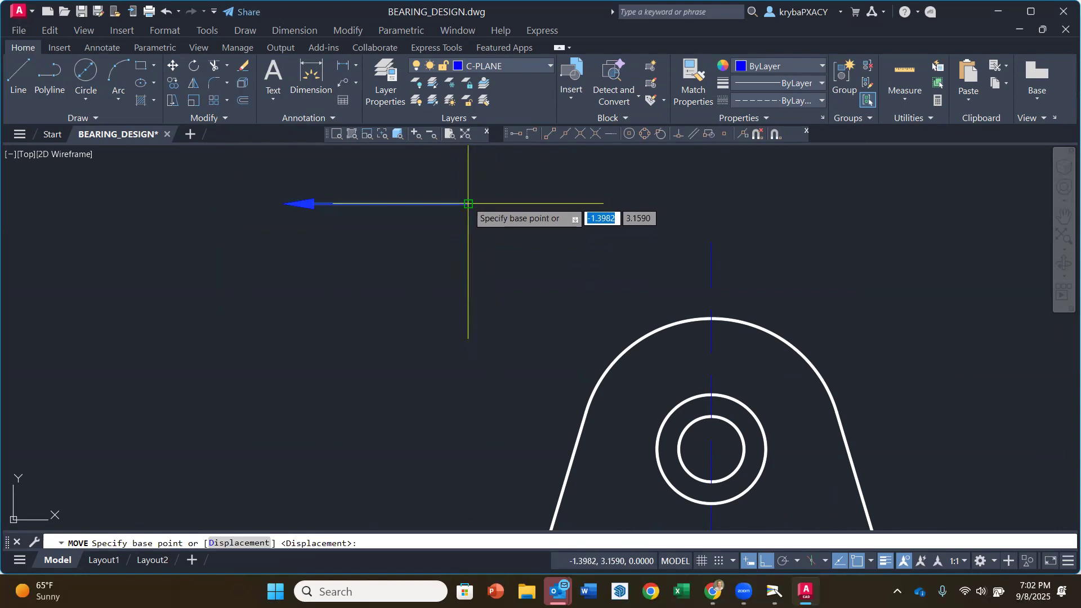
left_click(468, 204)
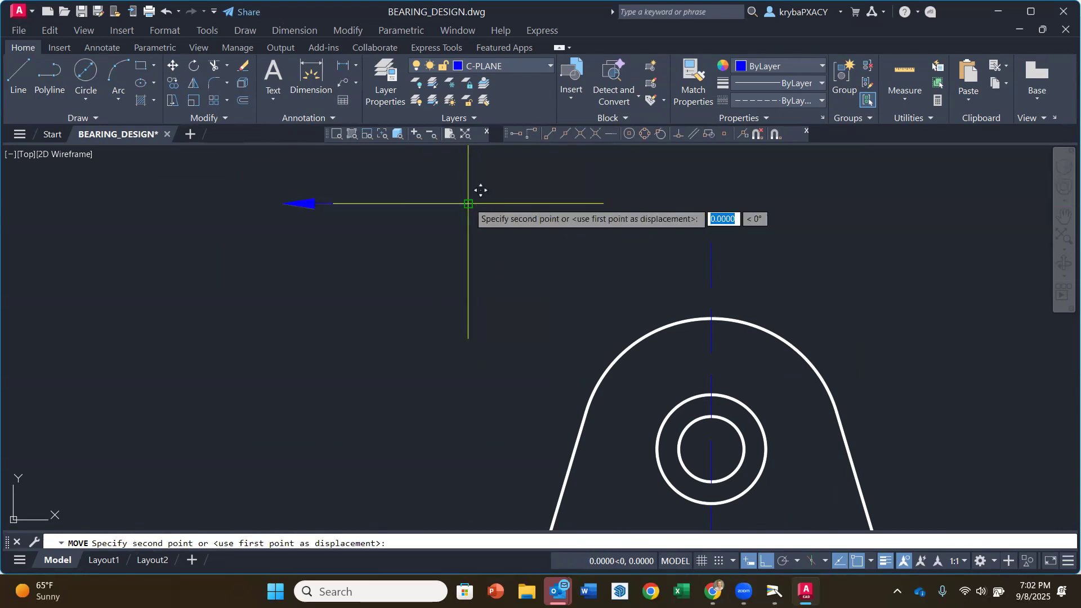
left_click(711, 242)
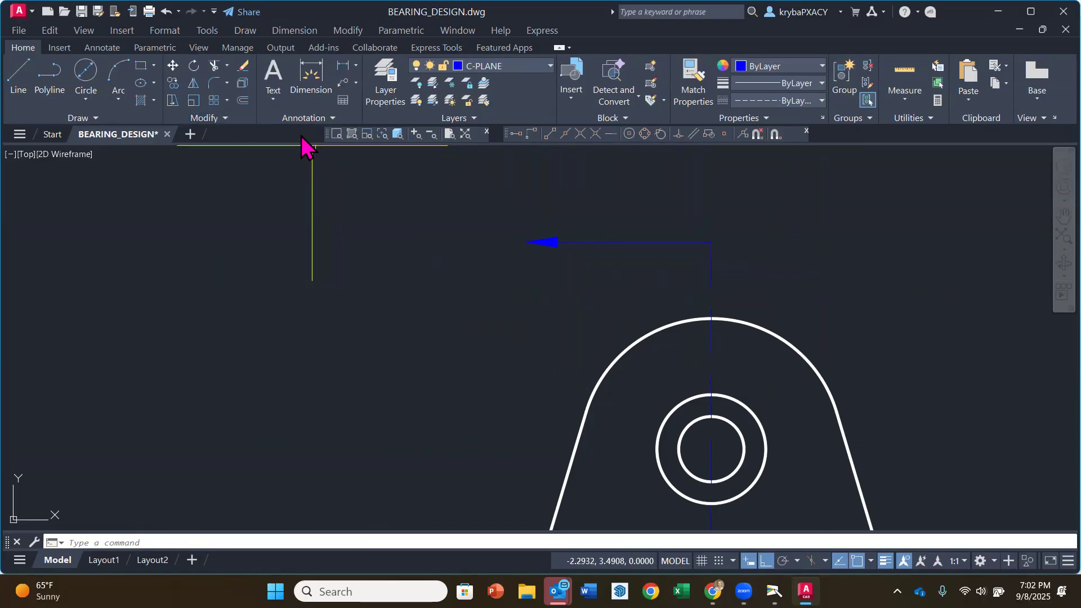
Step: Move only the upper arrowhead horizontally inward along its line, nearly halfway towards the cutting-plane line
left_click(173, 66)
left_click(494, 211)
left_click(568, 267)
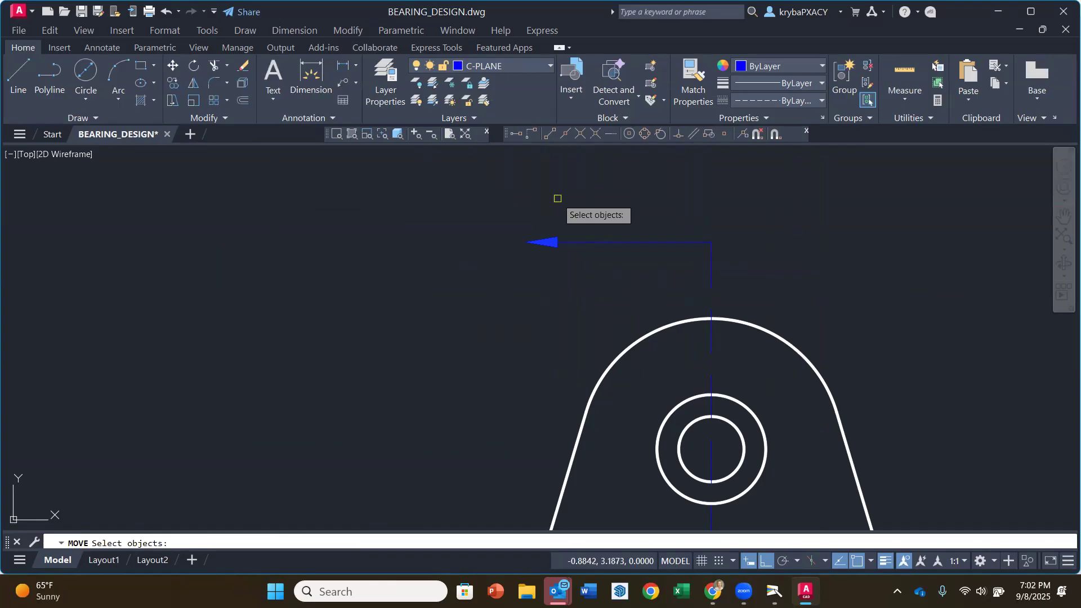
key("Return")
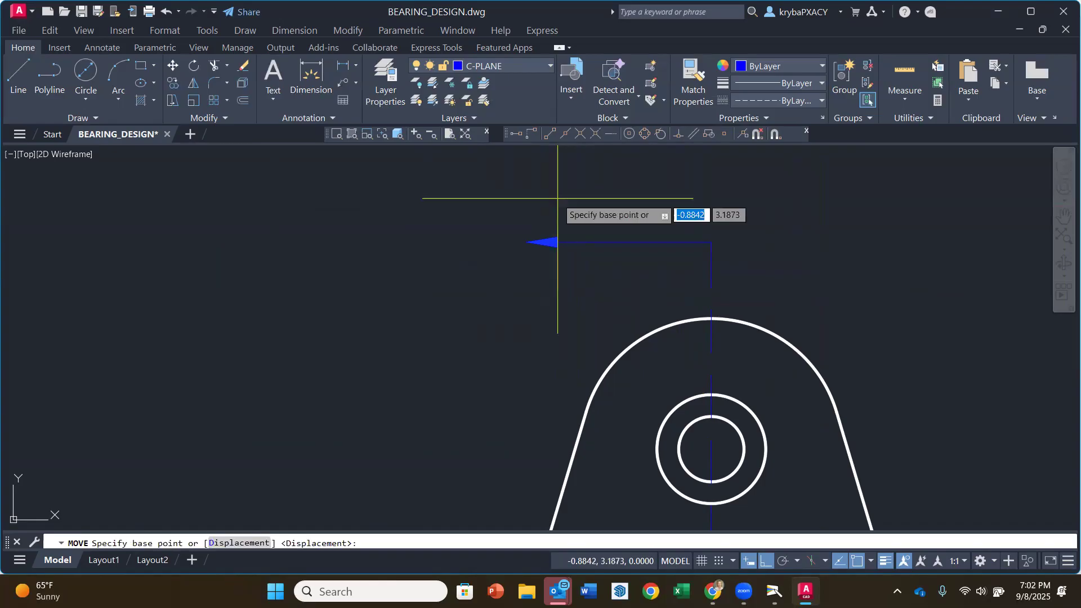
left_click(535, 181)
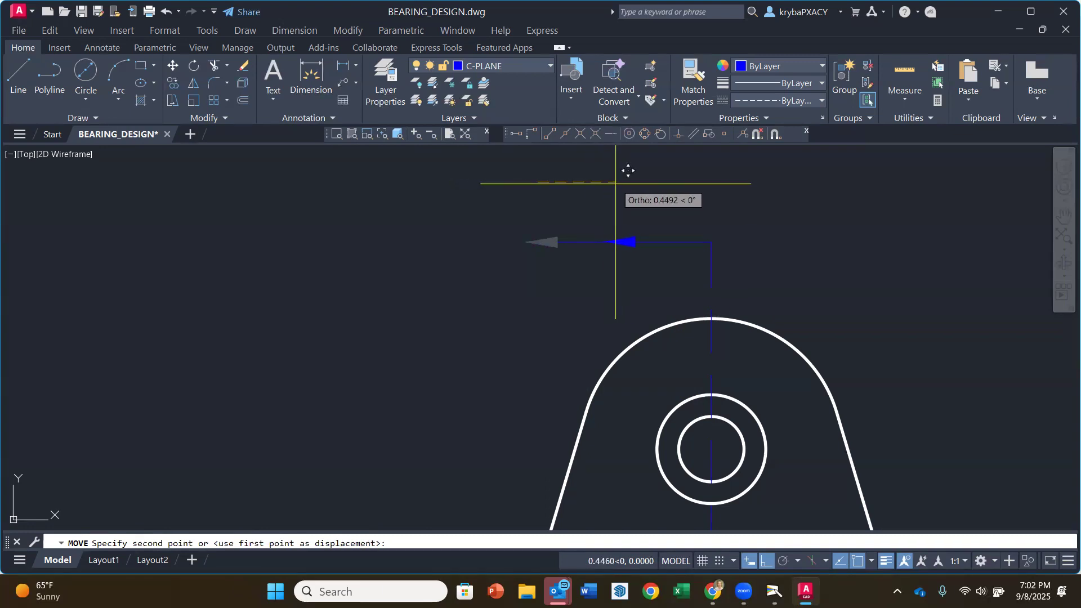
left_click(620, 185)
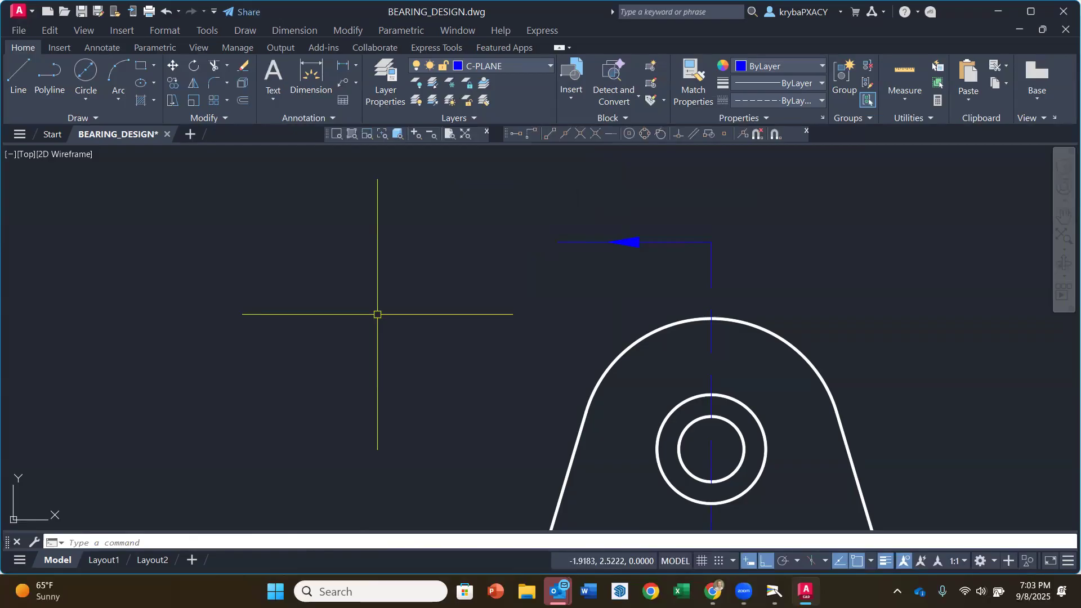
Step: Trim away the leftover line sticking out beyond the tip of the upper arrowhead
left_click(214, 65)
left_click(559, 241)
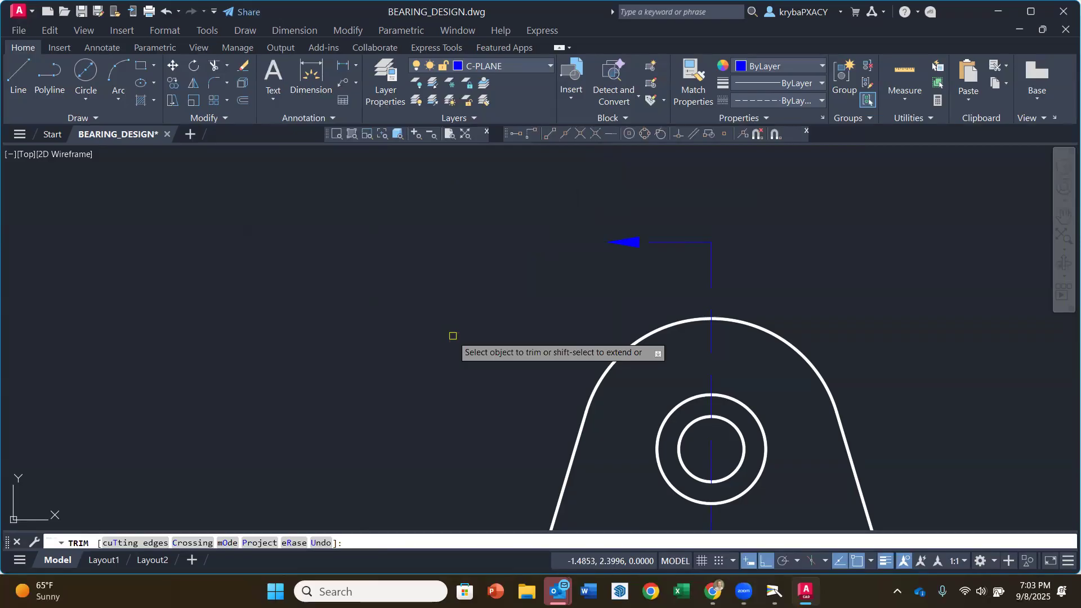
key("Escape")
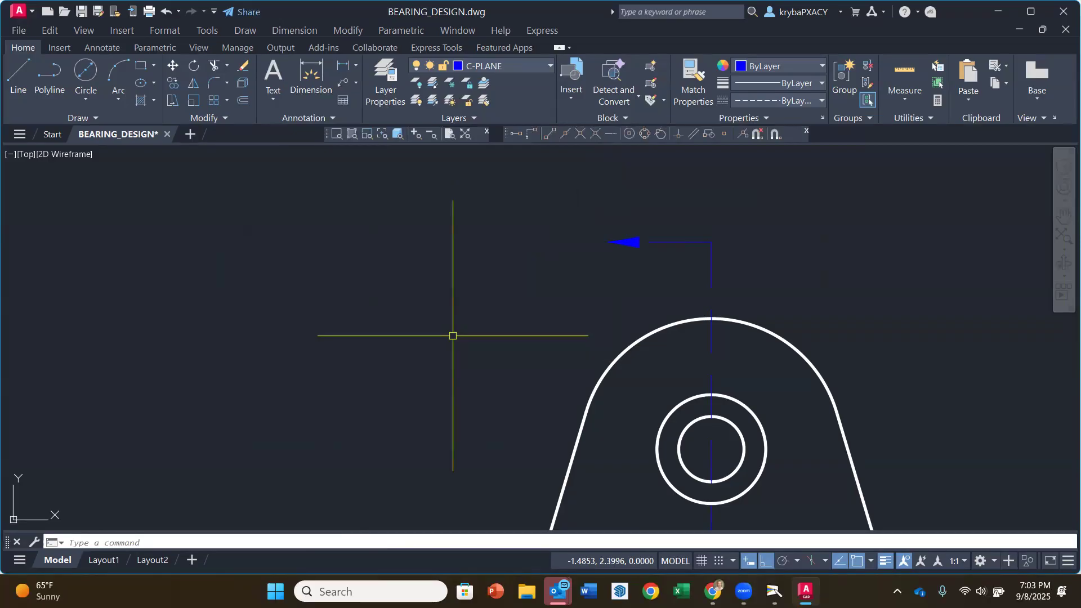
Step: Place a horizontal multileader without text beside the cutting-plane line's lower end, arrowhead facing away from it, with the landing about 0.82 from the arrowhead
middle_click_drag(661, 355, 692, 185)
middle_click_drag(717, 333, 719, 148)
middle_click_drag(715, 373, 715, 173)
middle_click_drag(724, 334, 726, 169)
mouse_move(720, 370)
middle_mouse_down()
mouse_move(693, 235)
mouse_move(646, 287)
middle_mouse_up()
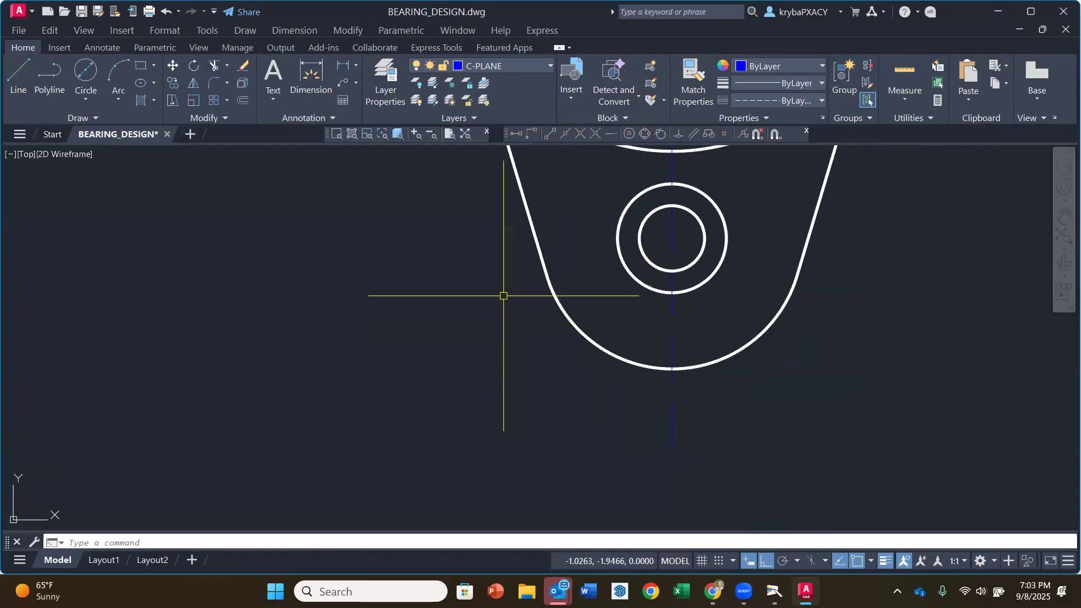
left_click(344, 83)
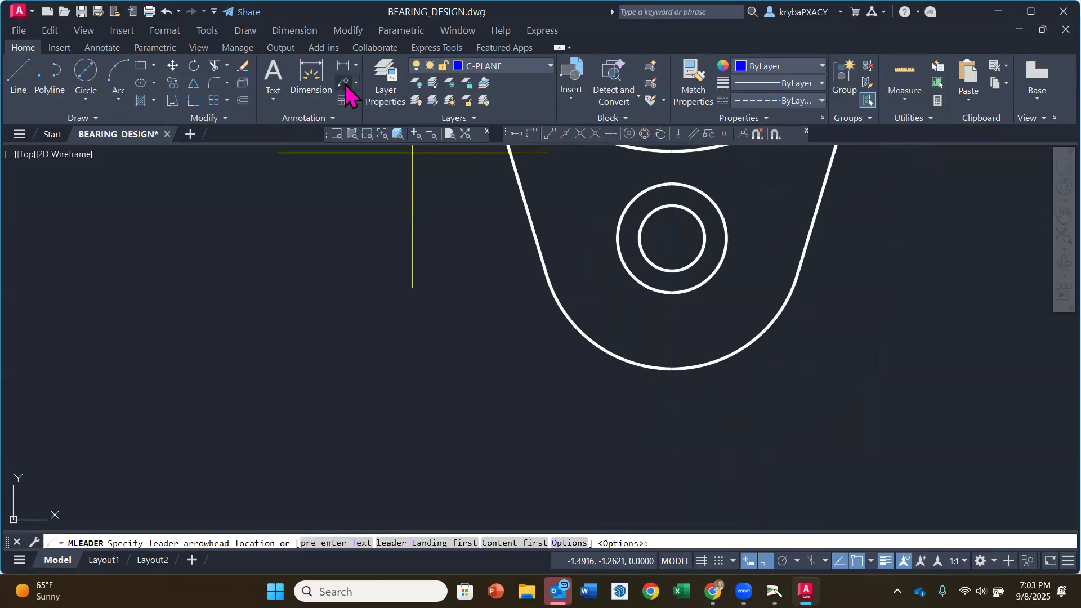
left_click(299, 439)
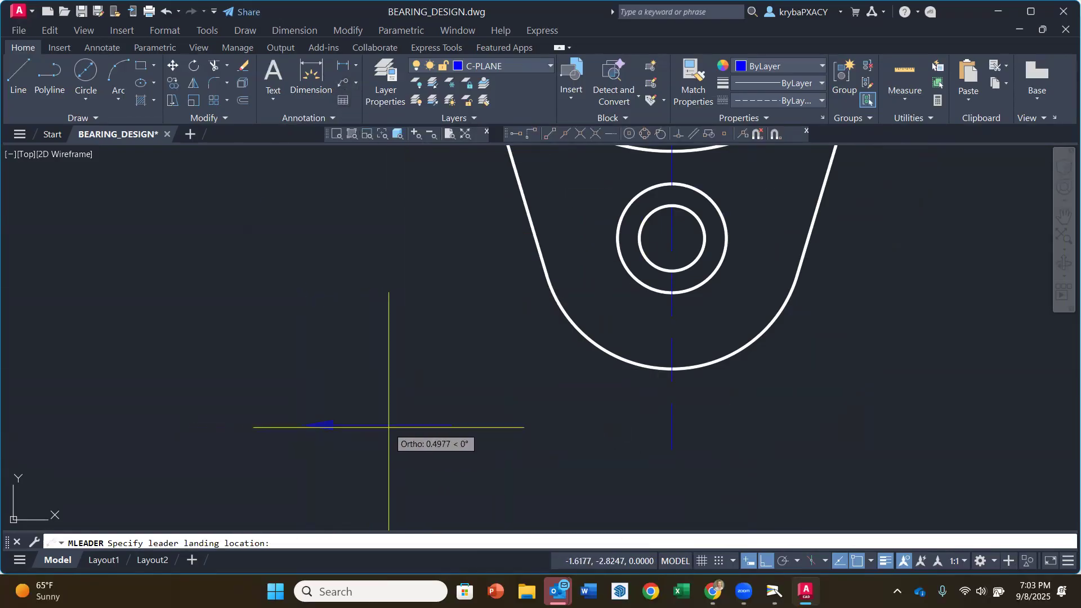
left_click(446, 434)
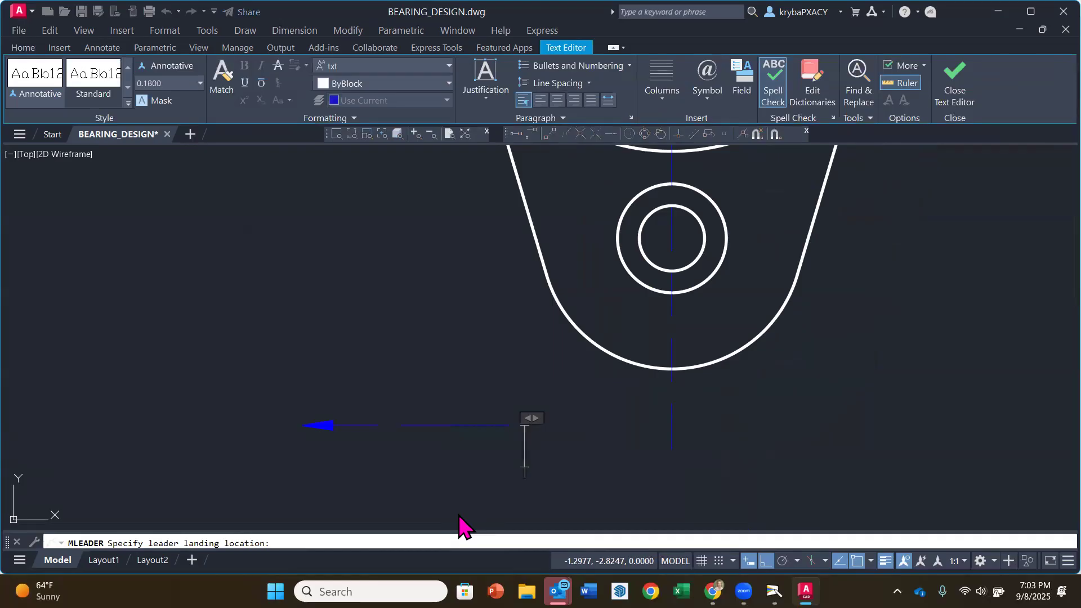
left_click(459, 521)
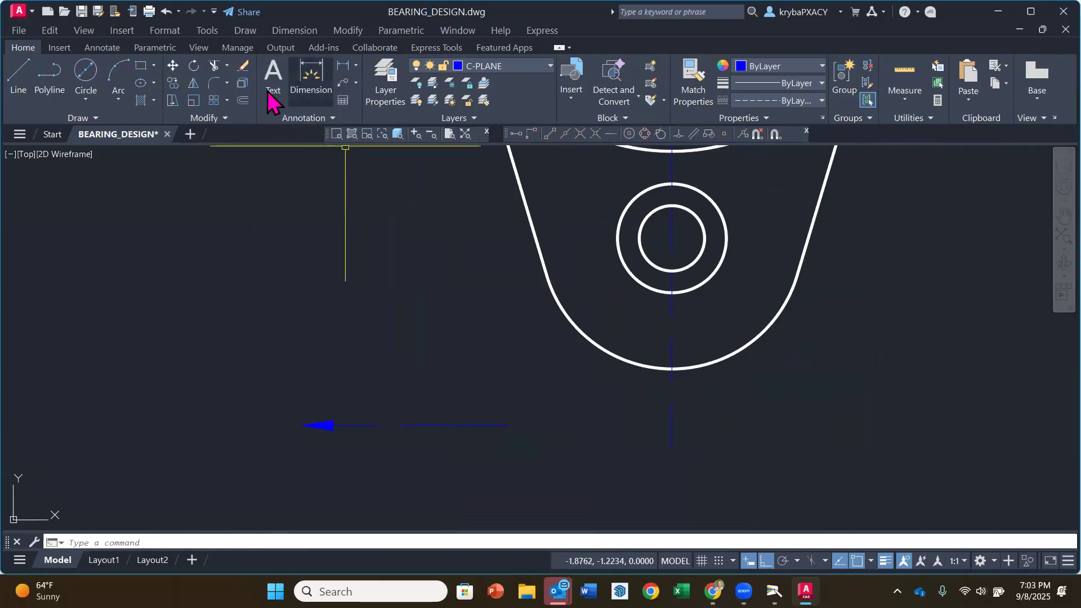
Step: Explode the lower multileader and move its pieces so the line's tail end meets the lower endpoint of the cutting-plane line
left_click(243, 85)
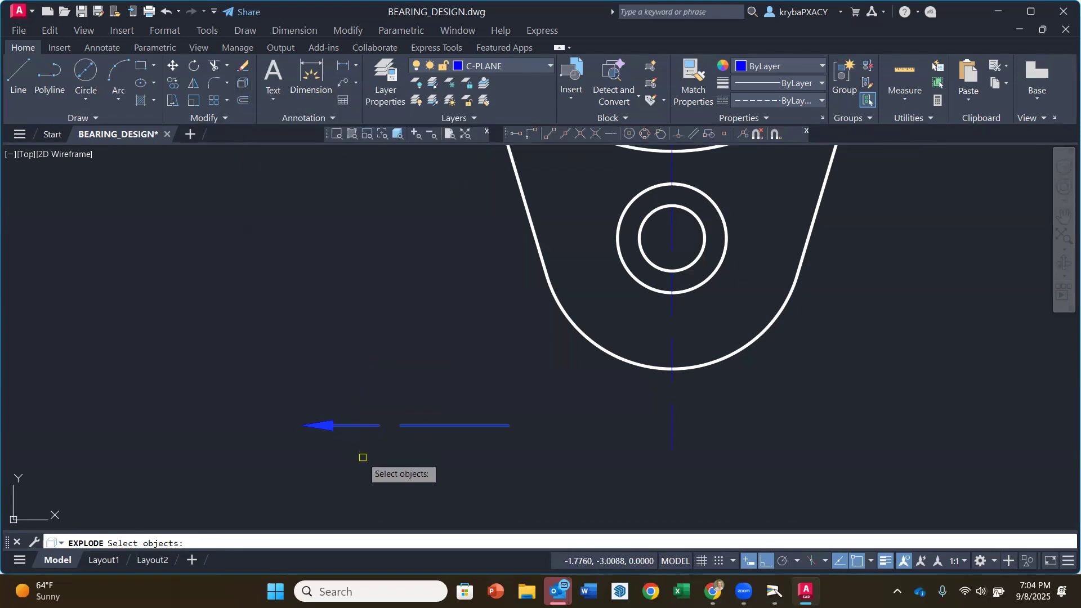
key("Return")
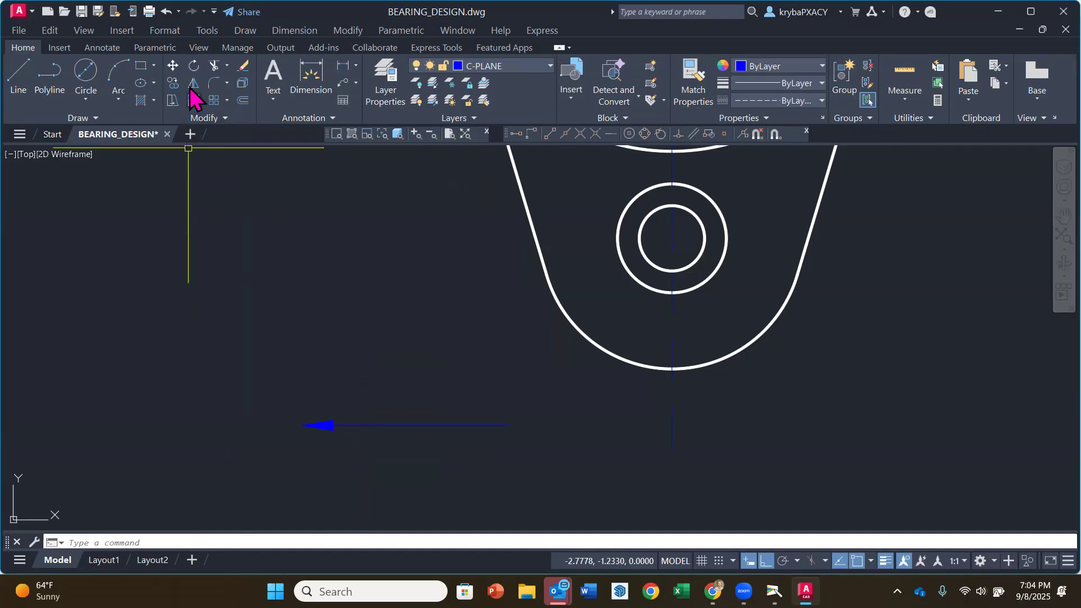
left_click(175, 66)
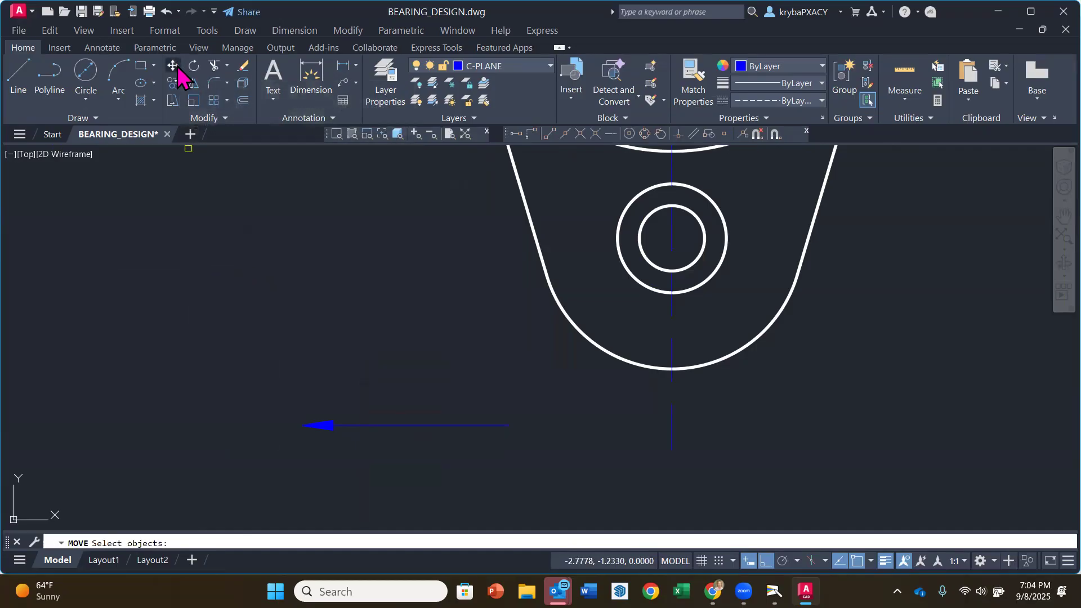
left_click(260, 363)
left_click(537, 481)
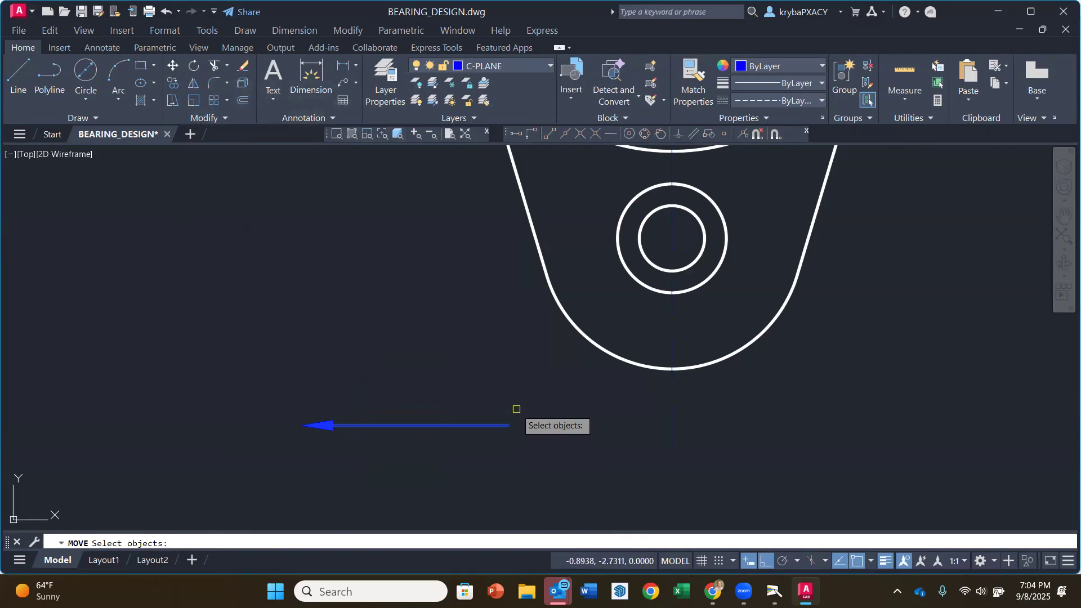
key("Return")
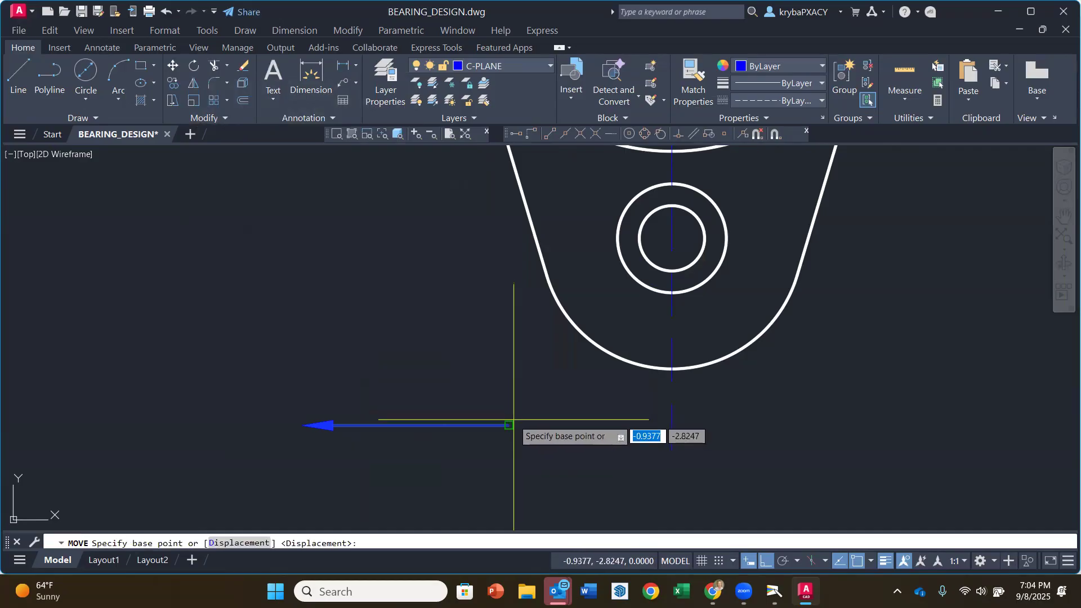
left_click(509, 425)
left_click(671, 448)
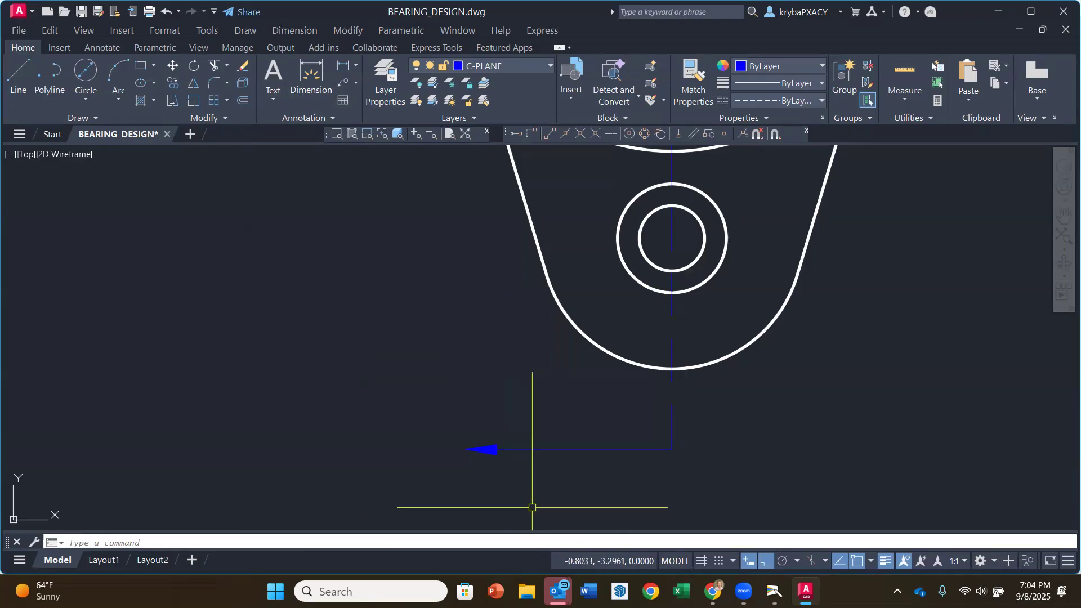
Step: Move only the lower arrowhead horizontally inward along its line, about halfway towards the cutting-plane line
left_click(174, 66)
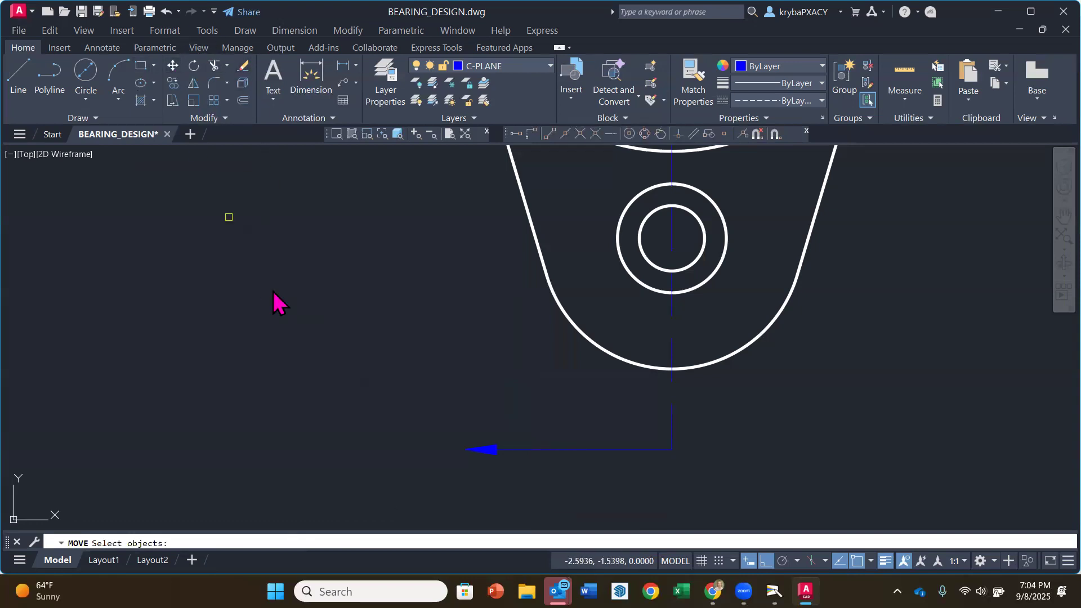
left_click(401, 399)
left_click(522, 465)
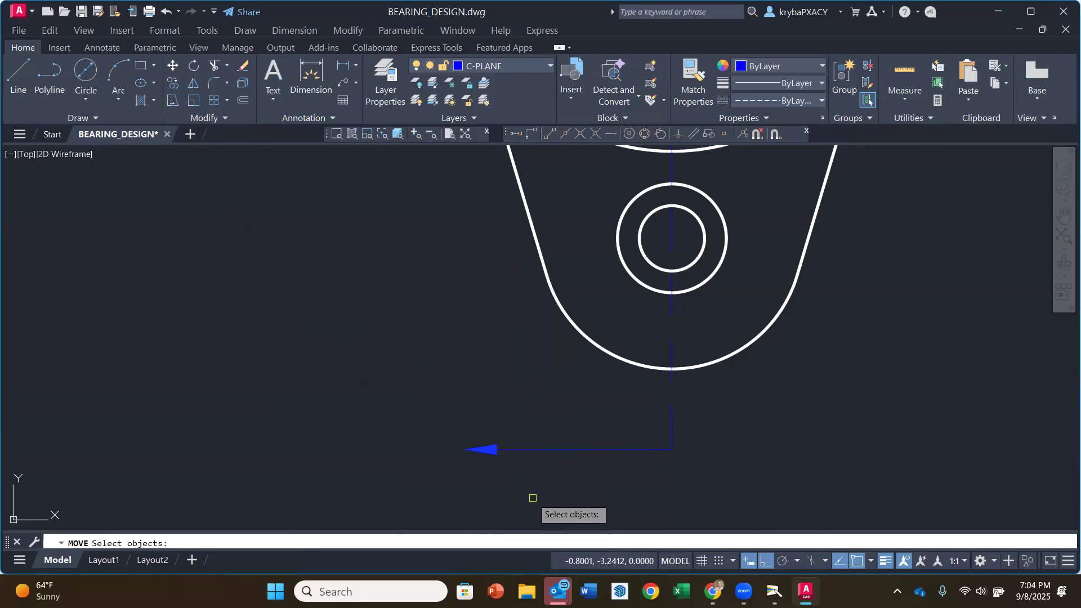
key("Return")
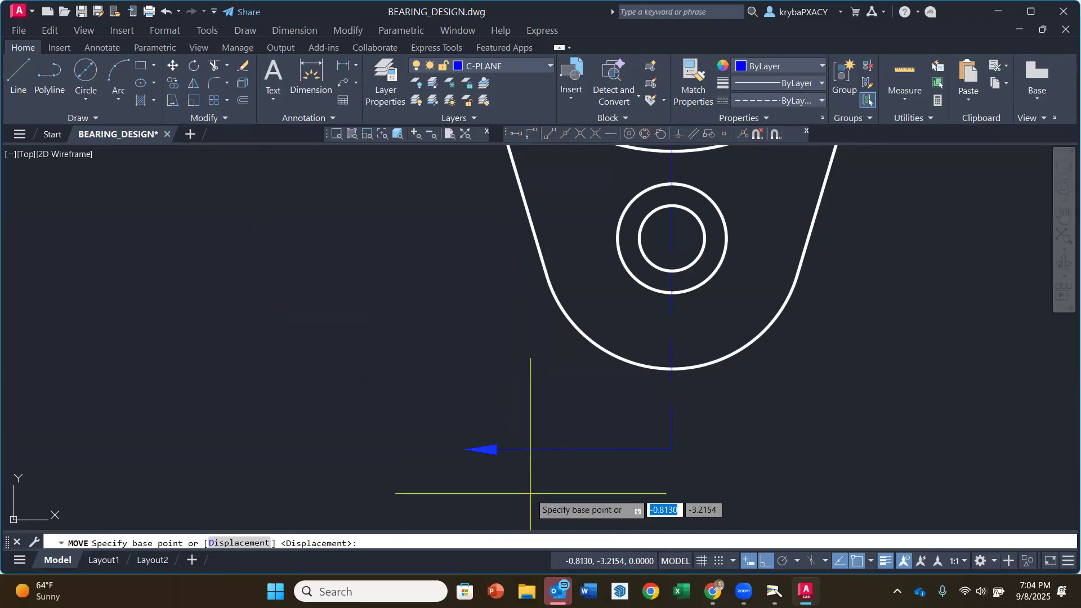
left_click(485, 497)
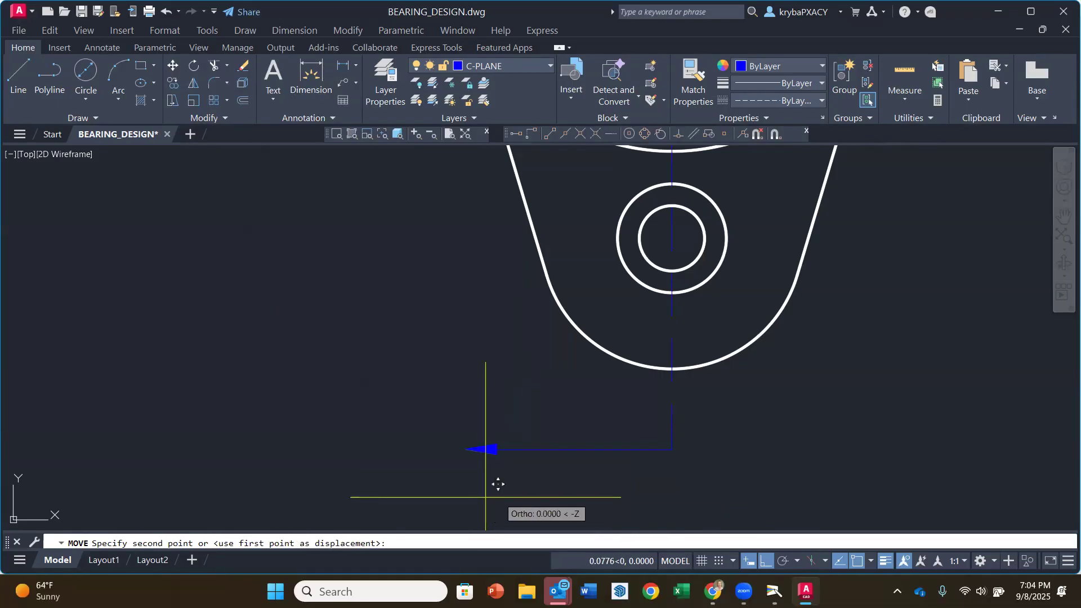
left_click(592, 493)
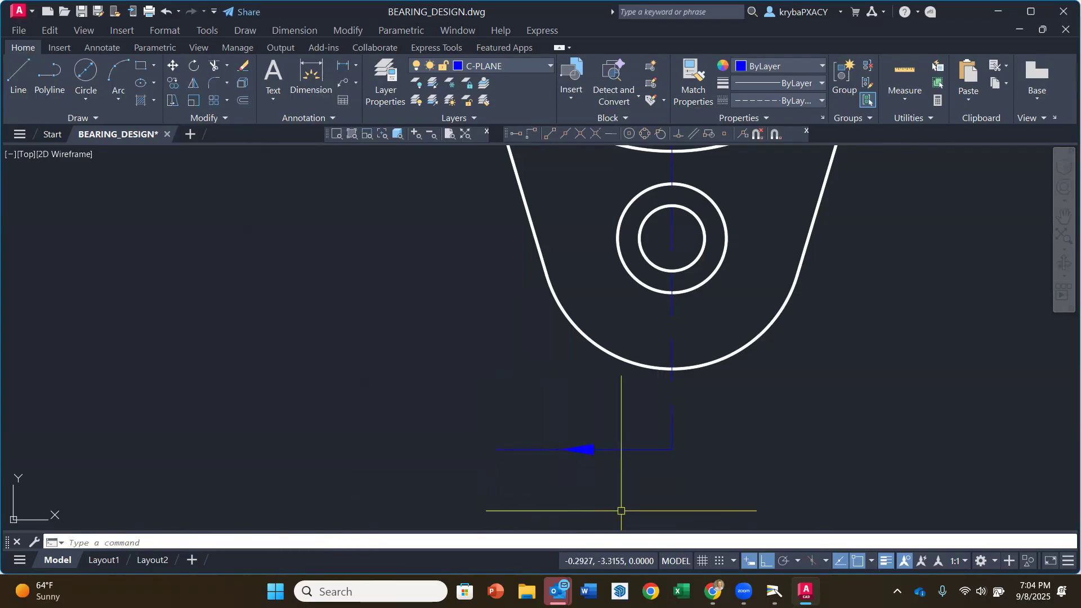
Step: Trim away the leftover line beyond the tip of the lower arrowhead and fit the whole drawing in view
left_click(215, 67)
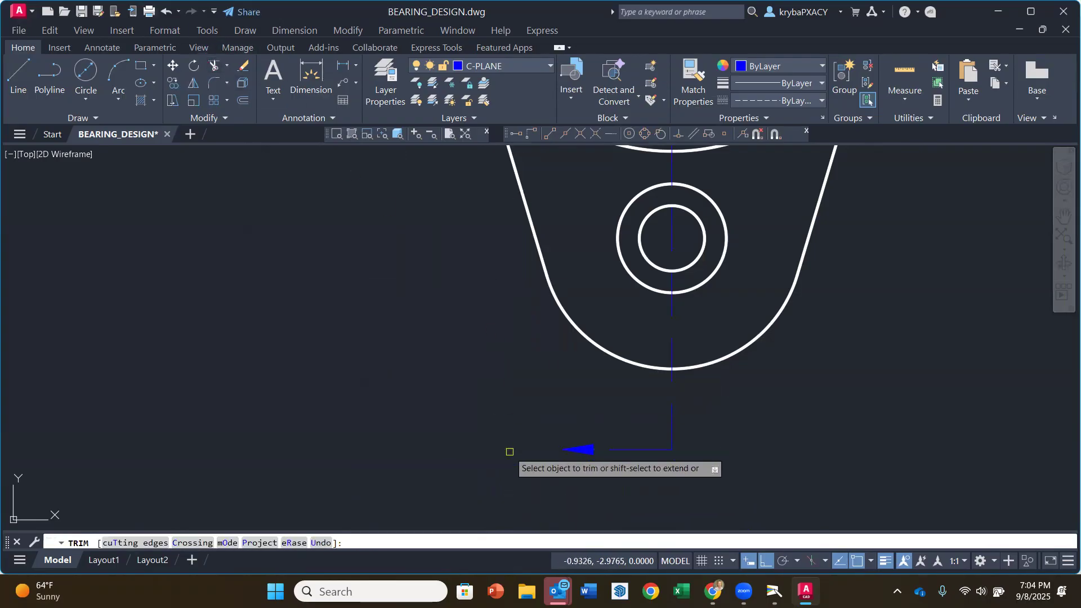
scroll(569, 406, "down", 5)
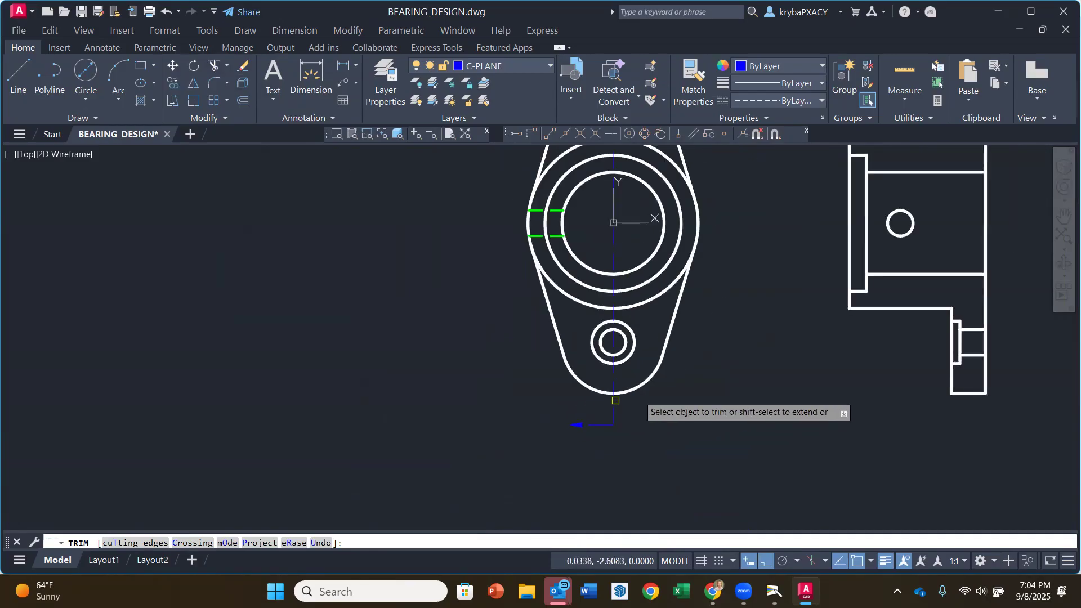
scroll(684, 343, "down", 2)
middle_click_drag(685, 307, 636, 369)
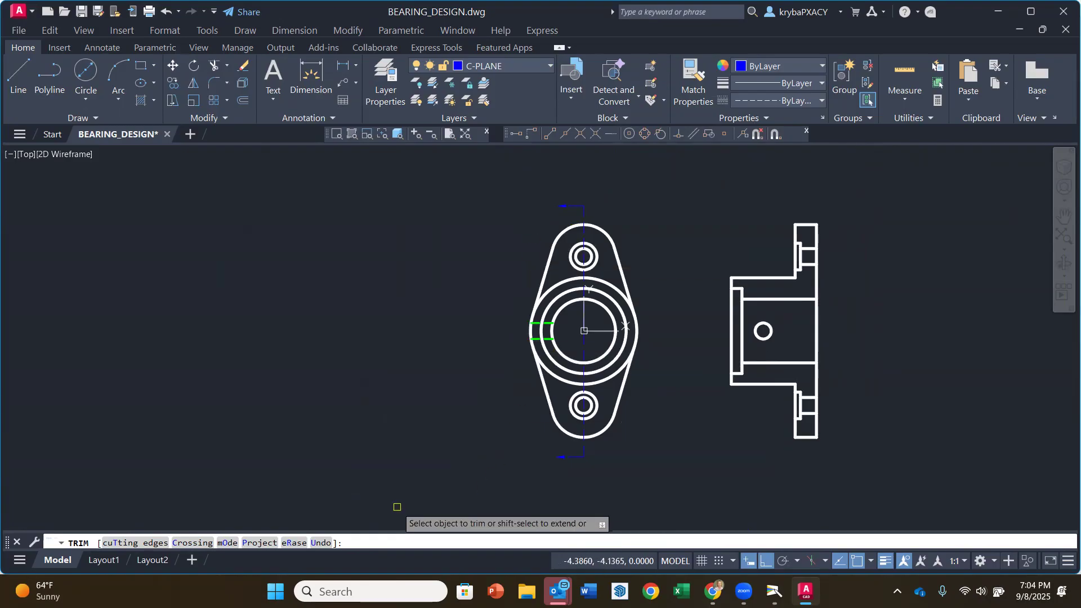
key("Escape")
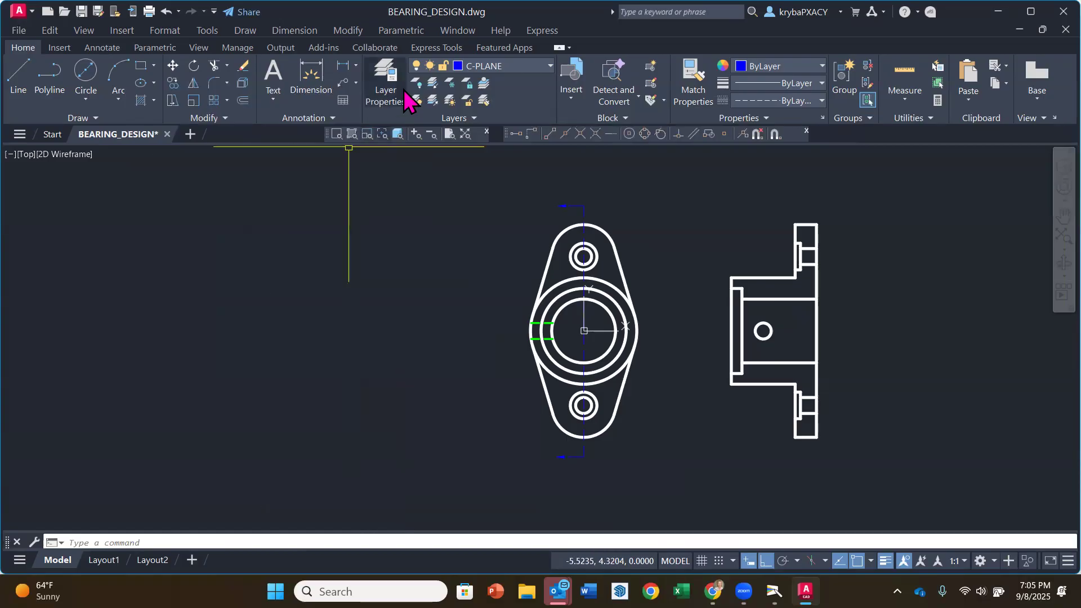
left_click(465, 133)
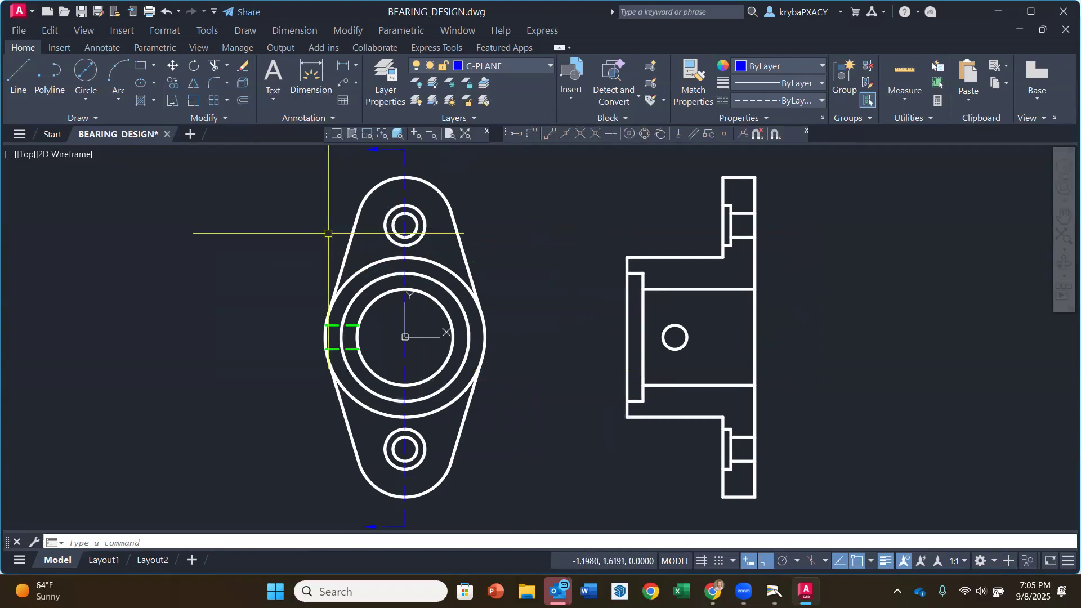
Step: Make CENTER the current layer and draw a horizontal centerline through the front view's upper bolt hole, extending slightly past its outer circle
left_click(551, 66)
left_click(513, 134)
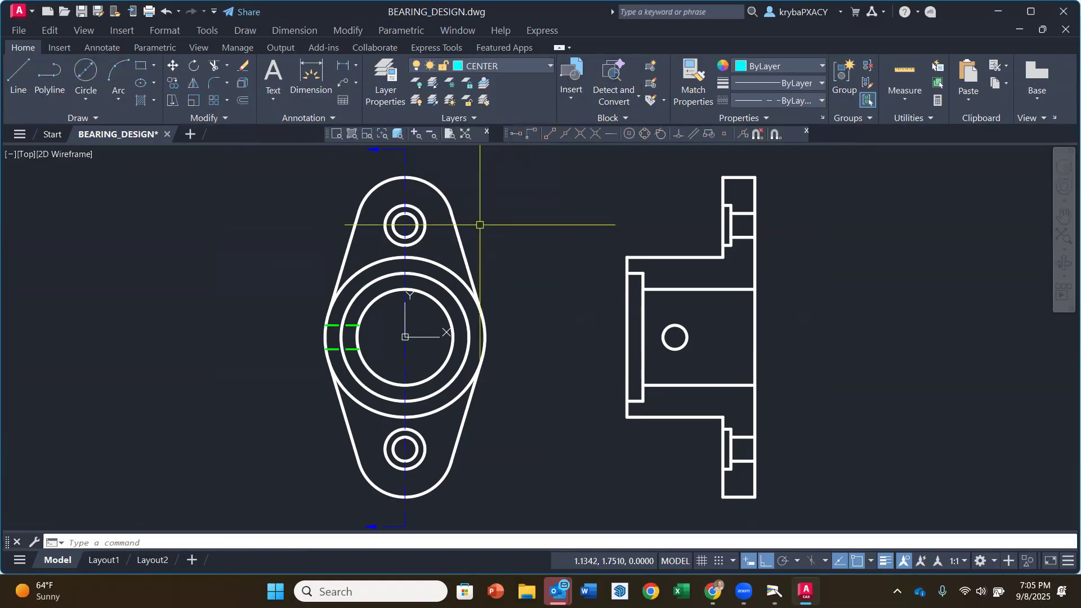
scroll(445, 248, "up", 2)
scroll(430, 231, "up", 2)
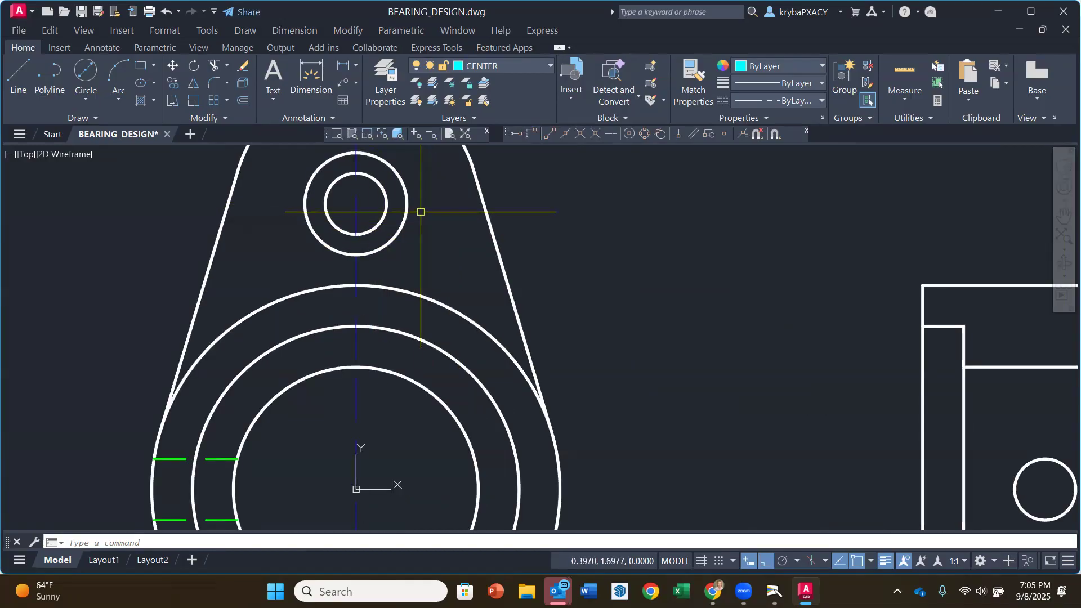
left_click(19, 73)
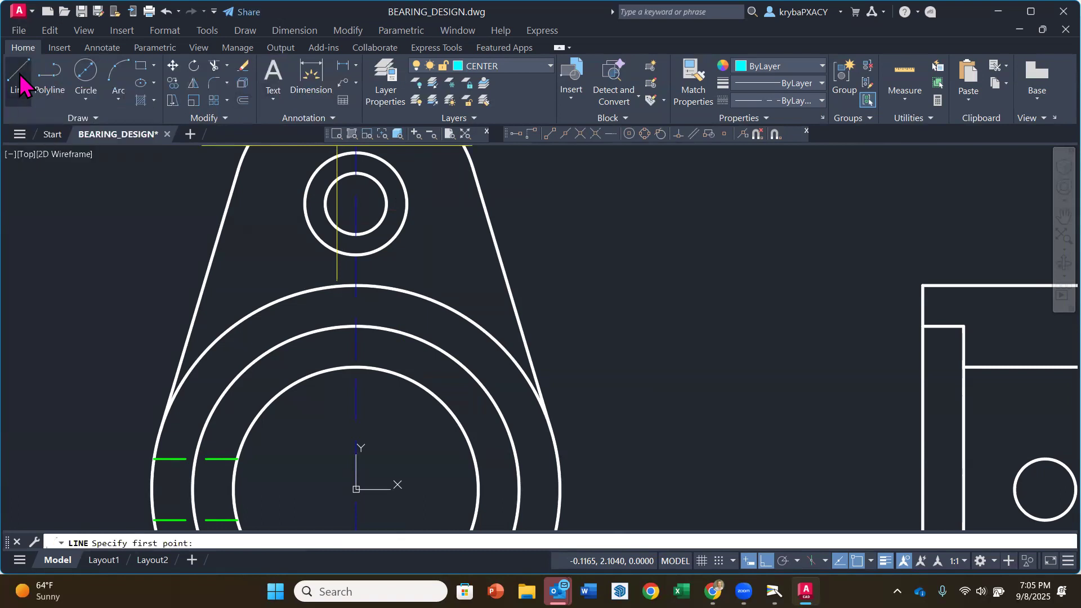
left_click(282, 203)
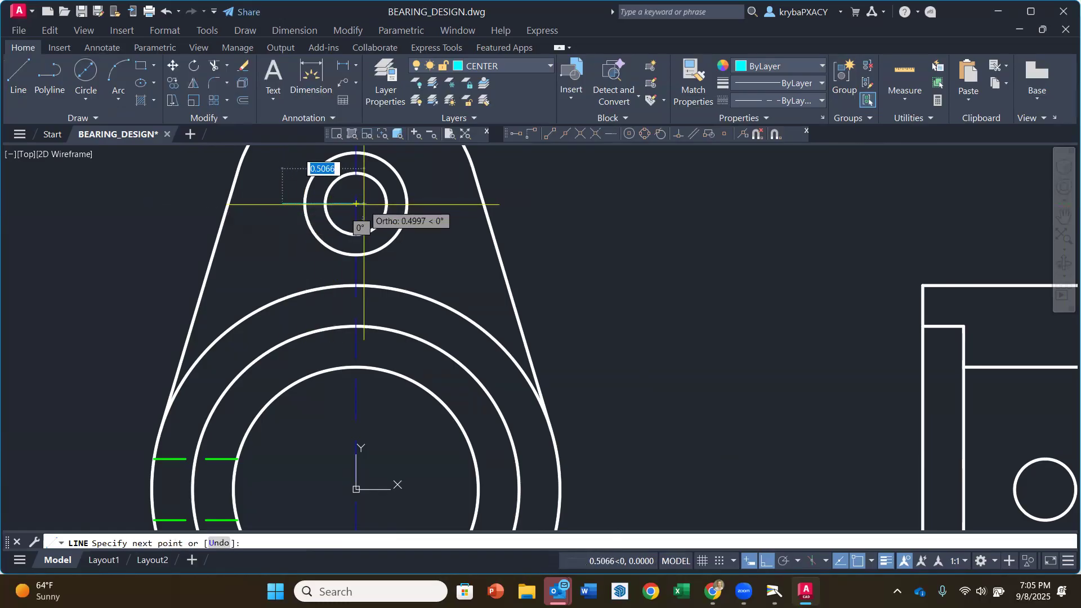
left_click(427, 203)
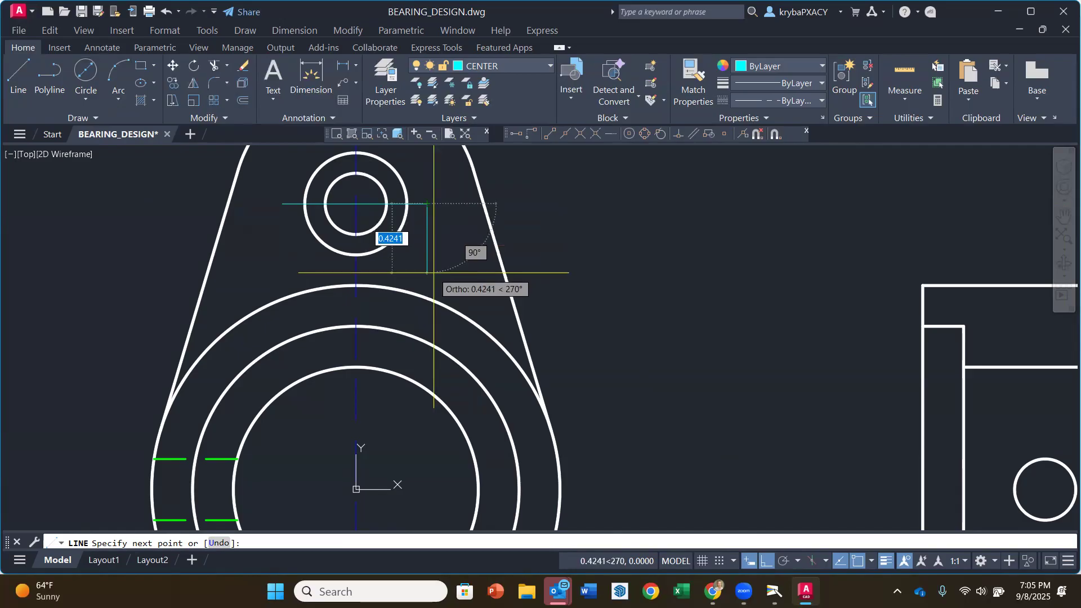
key("Escape")
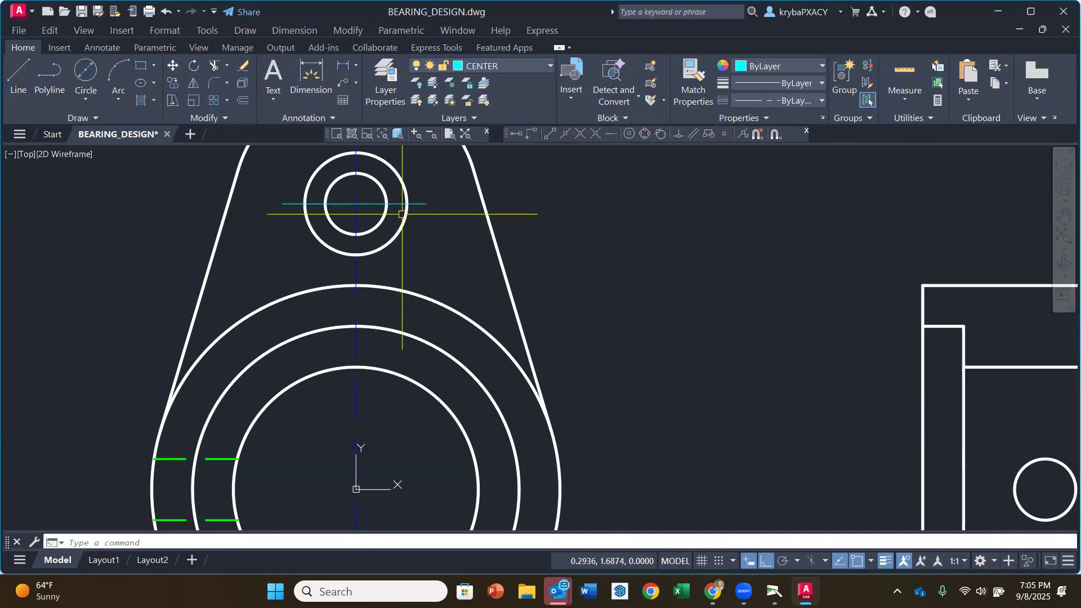
Step: Open the Properties palette from the upper hole's centerline, set the linetype scale for new objects to 0.25, and close the palette
left_click(420, 203)
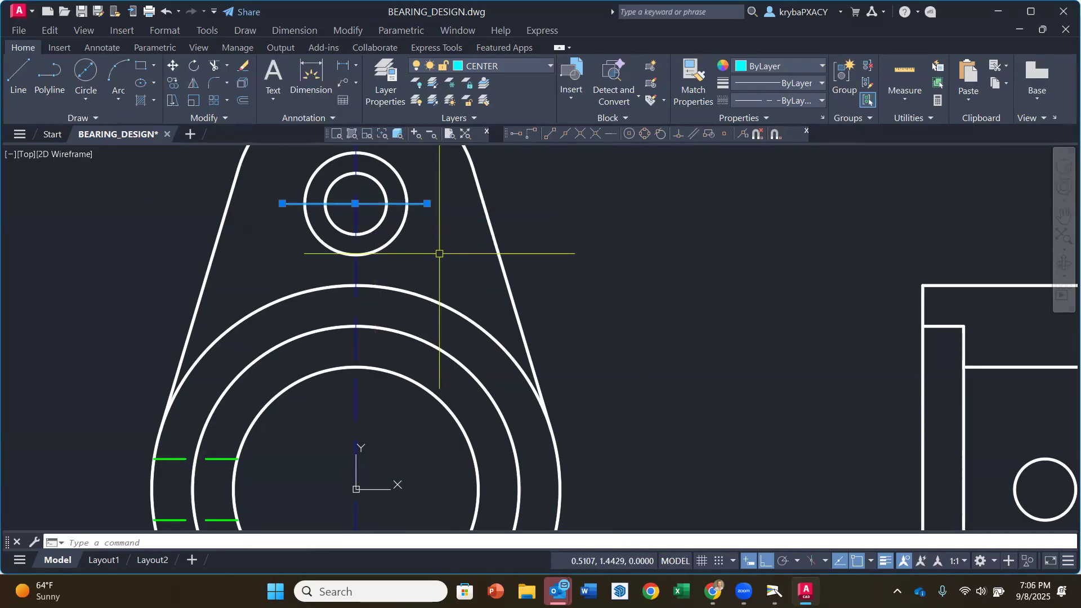
right_click(422, 207)
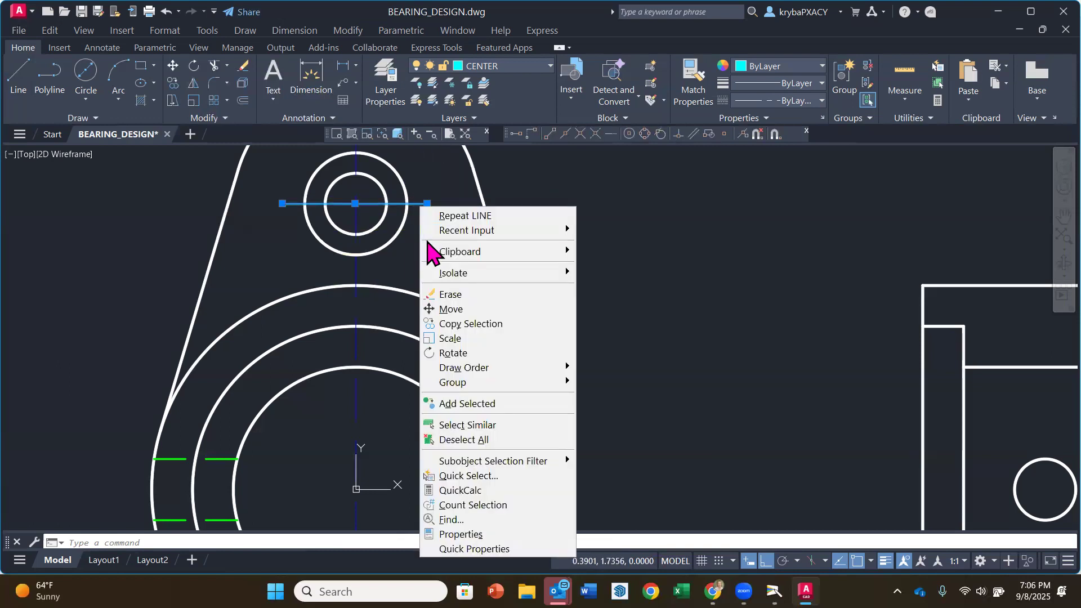
left_click(477, 535)
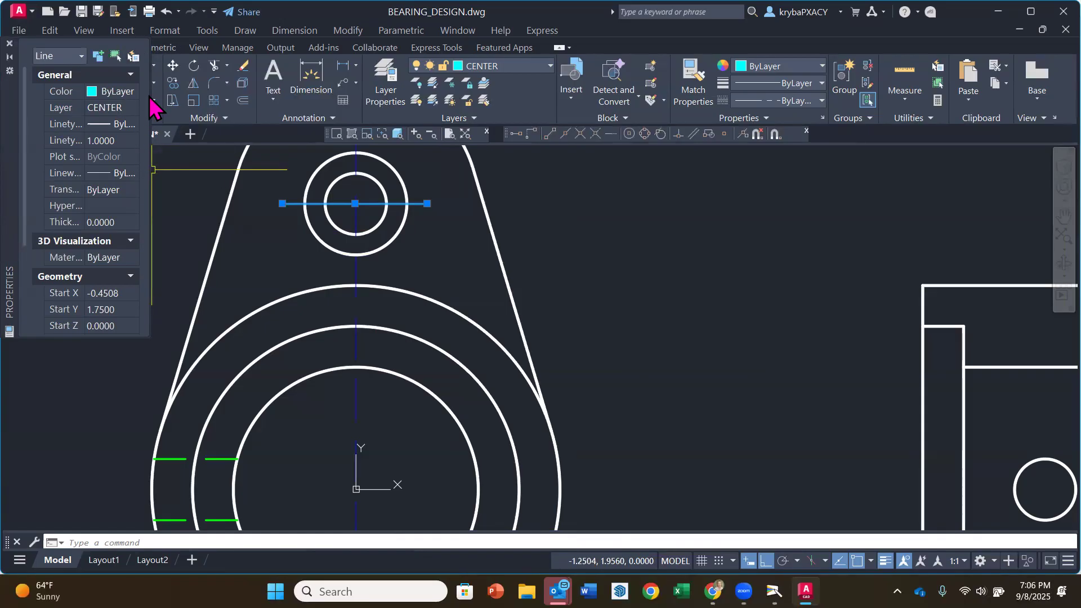
left_click_drag(150, 90, 214, 95)
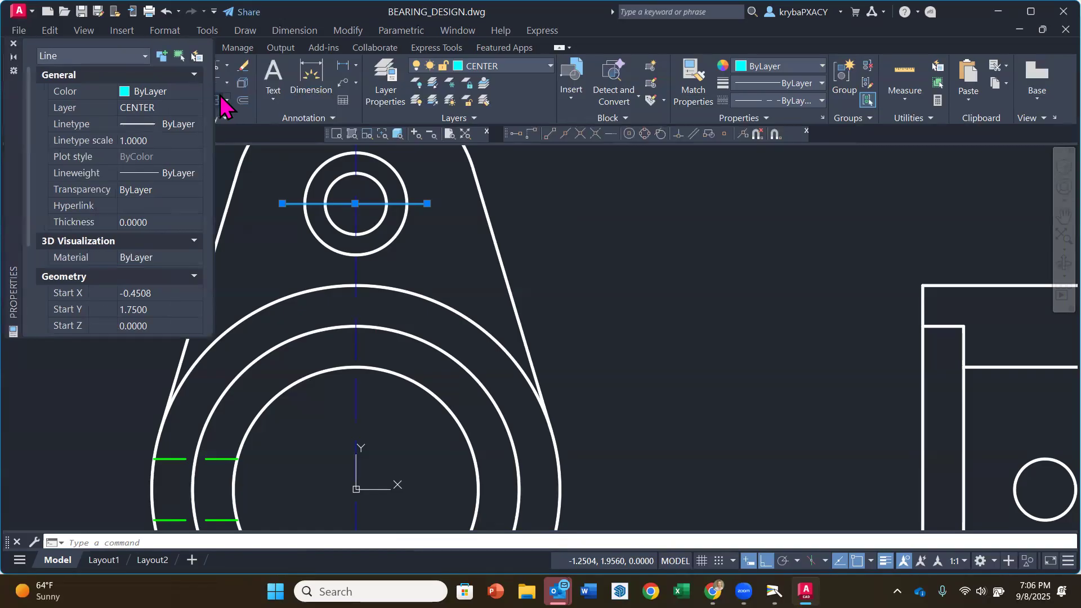
left_click(217, 98)
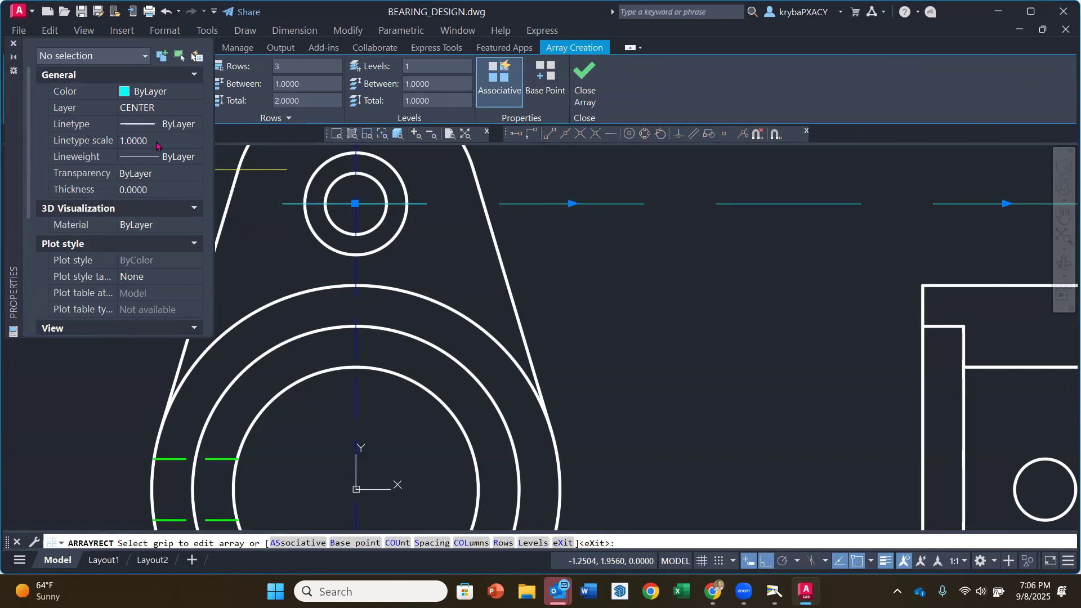
left_click(154, 140)
type(".")
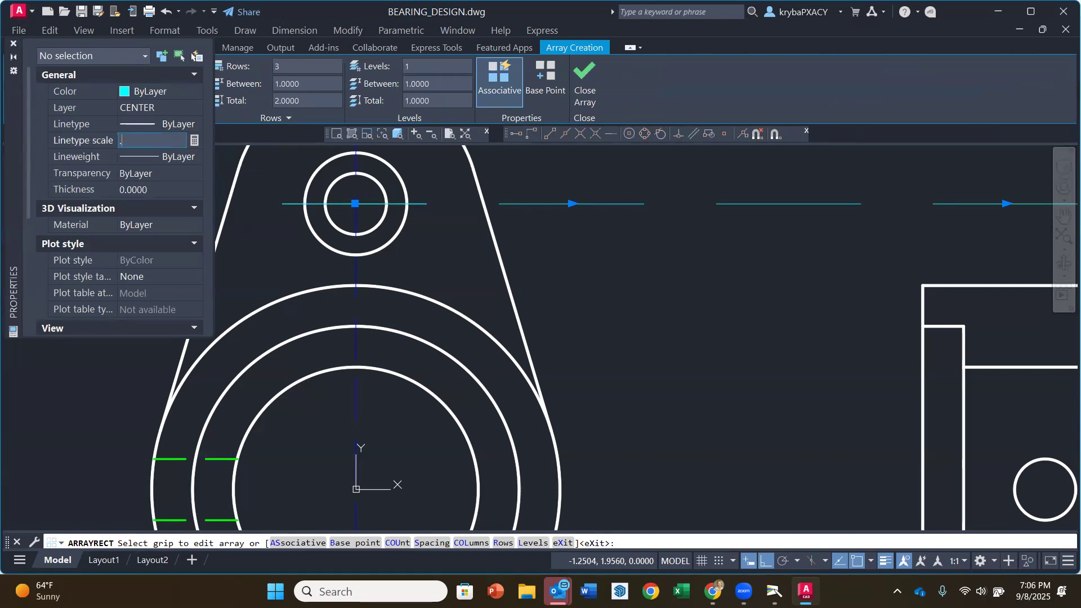
type("5")
key("Return")
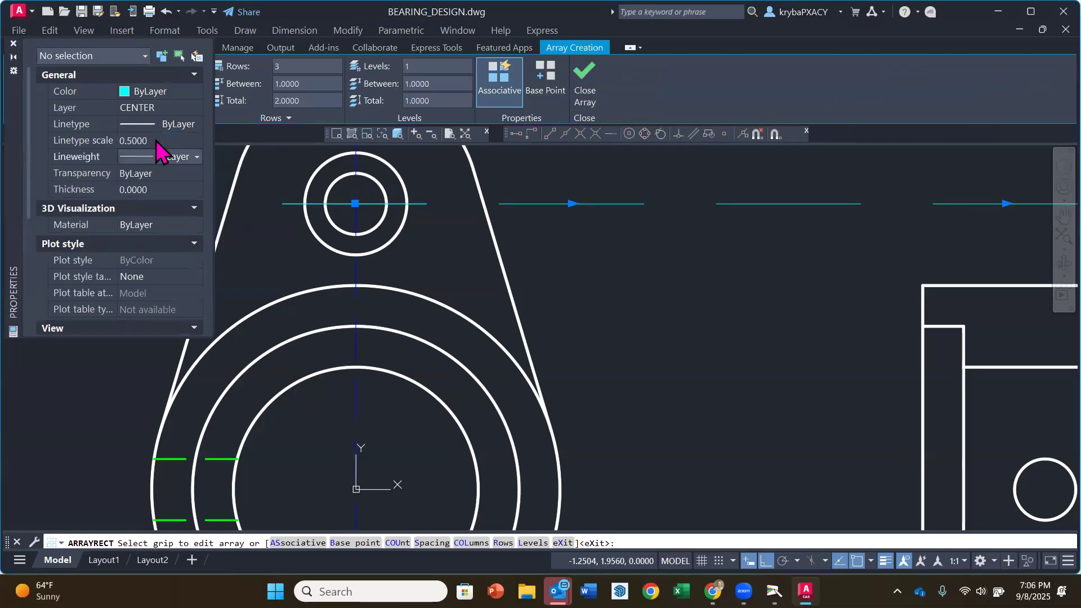
left_click(156, 141)
type(".25")
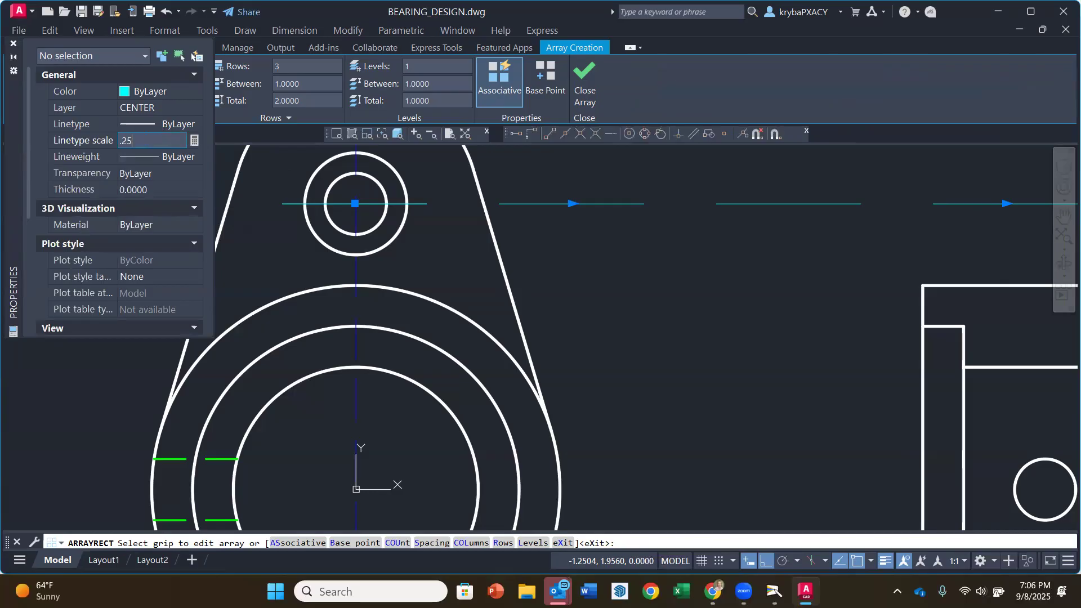
key("Return")
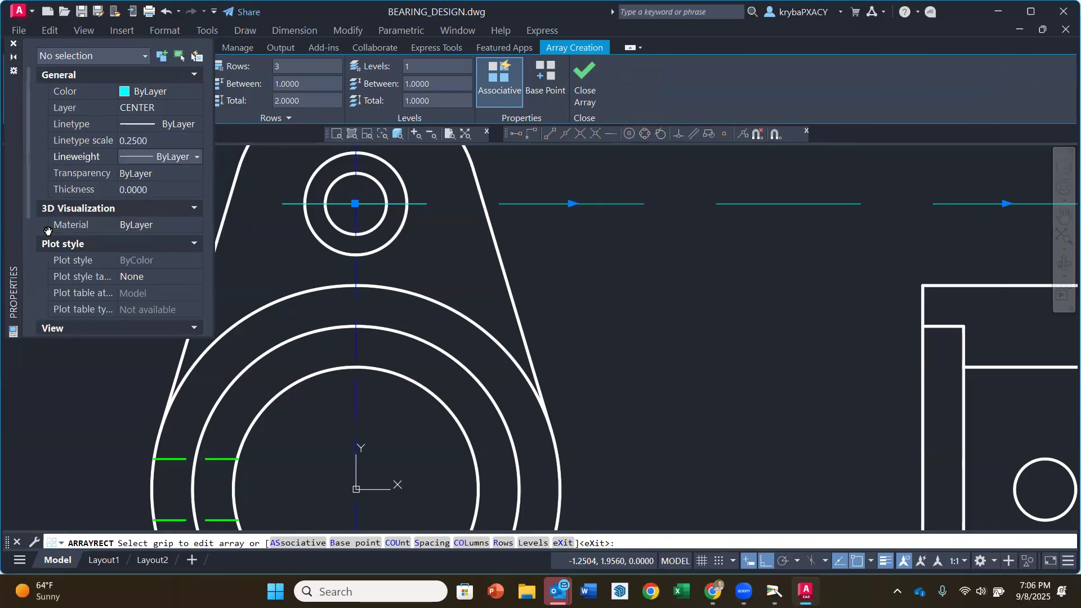
left_click(14, 45)
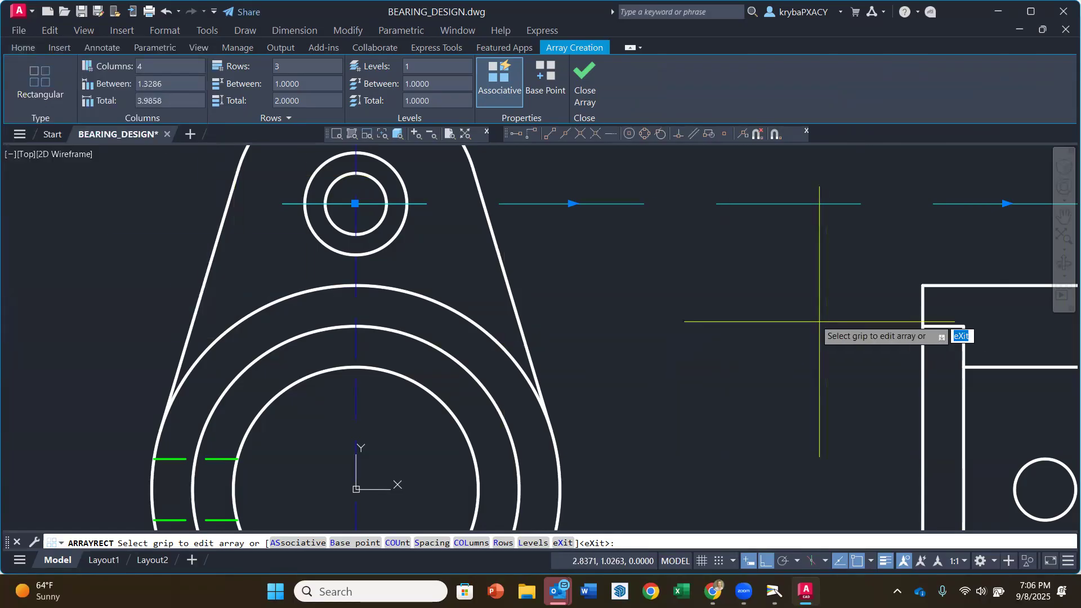
Step: Exit the rectangular array and delete the whole set of arrayed centerlines
key("Return")
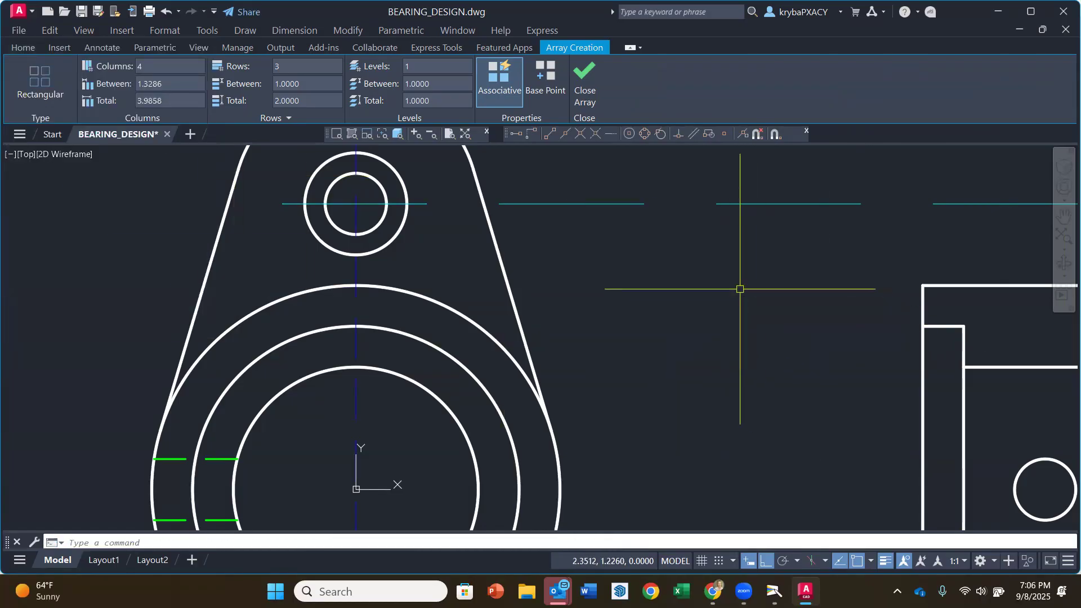
scroll(687, 265, "down", 4)
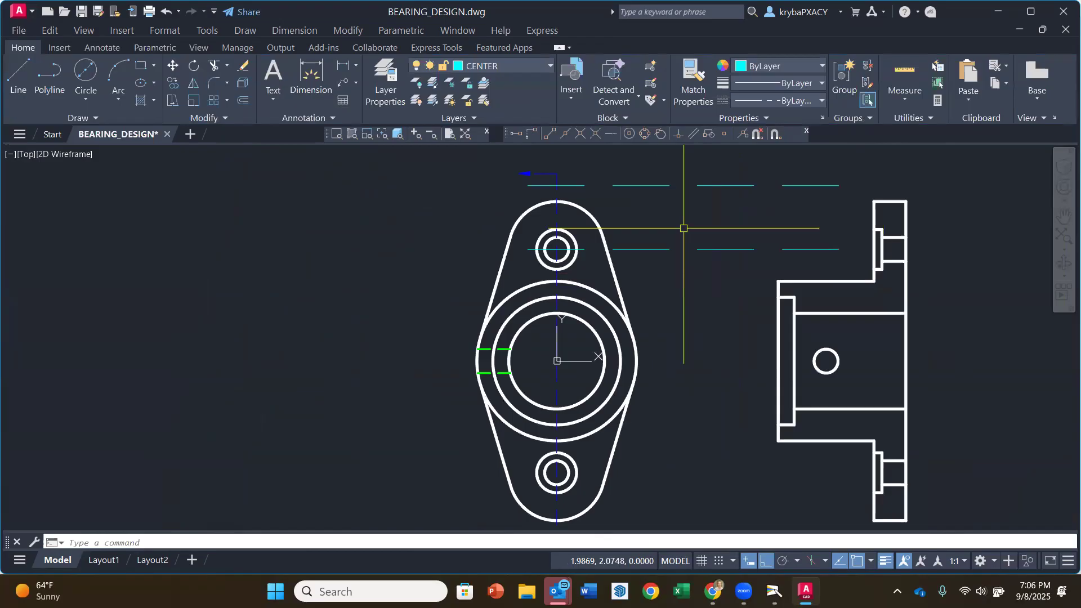
left_click(698, 185)
key("Escape")
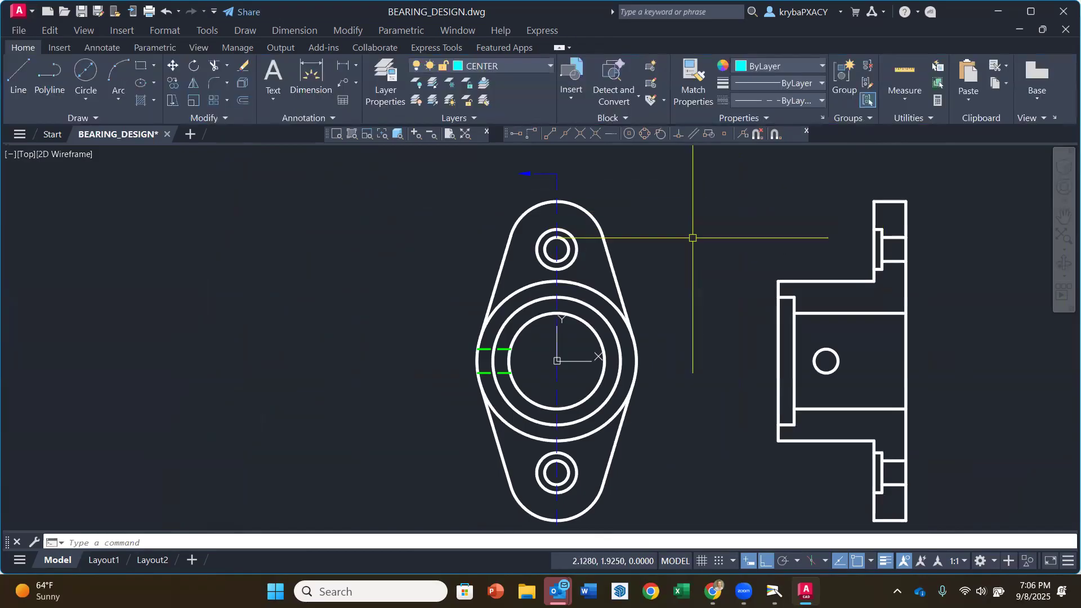
Step: Redraw the horizontal centerline through the upper bolt hole's centre, with both ends just beyond the outer circle
scroll(591, 320, "up", 4)
middle_click_drag(576, 261, 562, 388)
left_click(20, 74)
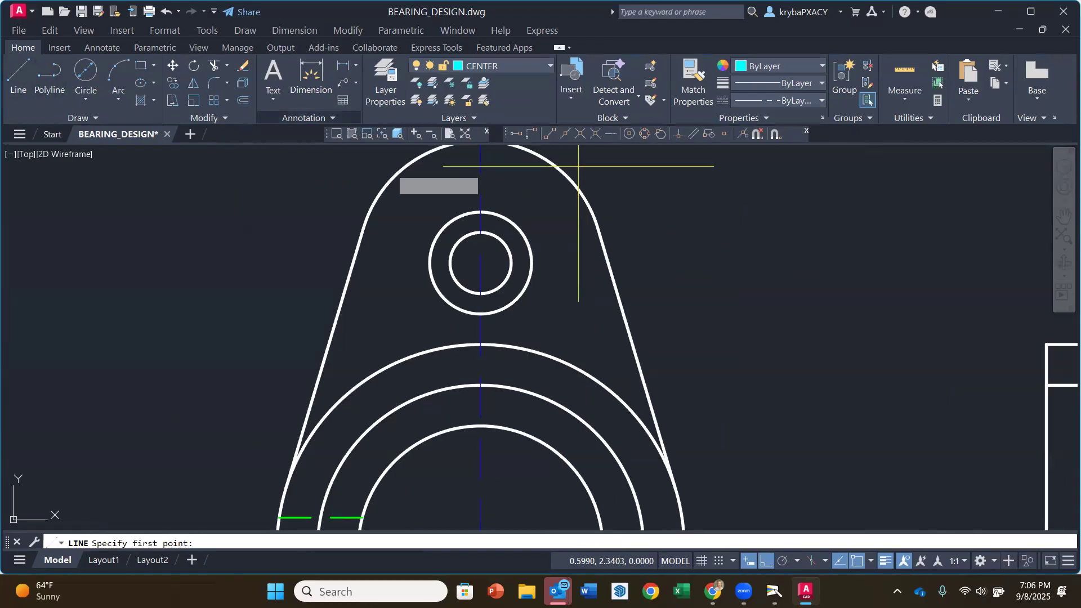
left_click(412, 262)
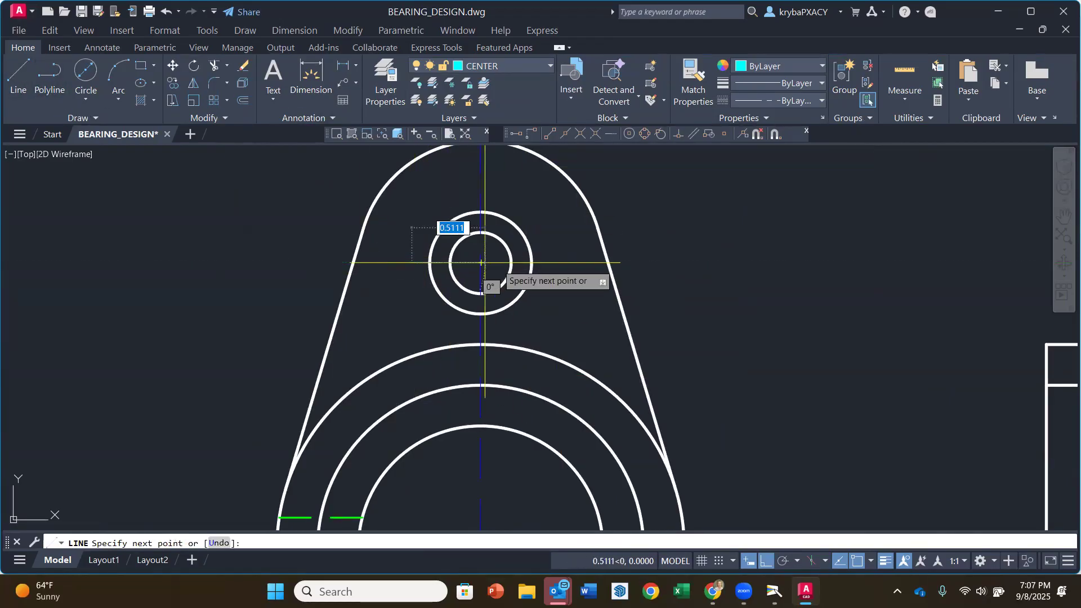
left_click(548, 262)
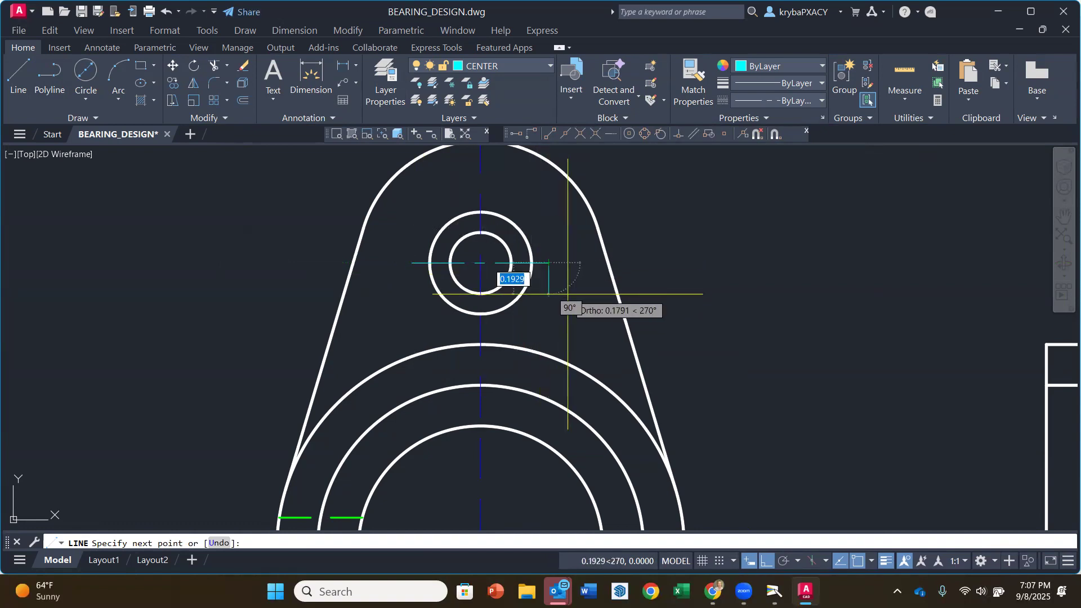
key("Escape")
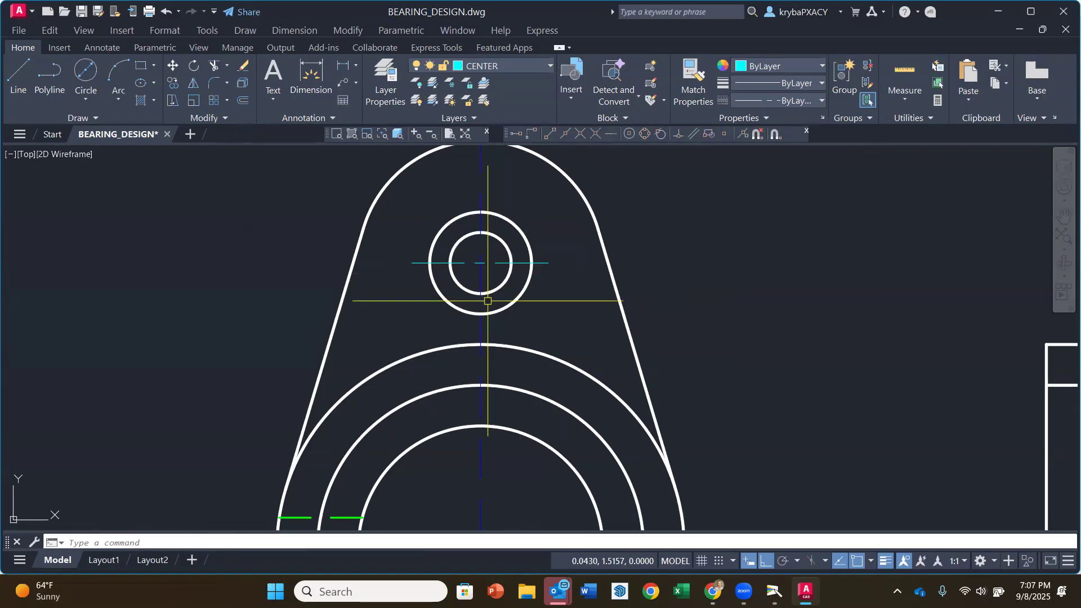
Step: Draw a horizontal centerline through the lower bolt hole's centre, extending slightly beyond the outer circle on both sides
scroll(524, 309, "down", 2)
middle_click_drag(539, 324, 535, 250)
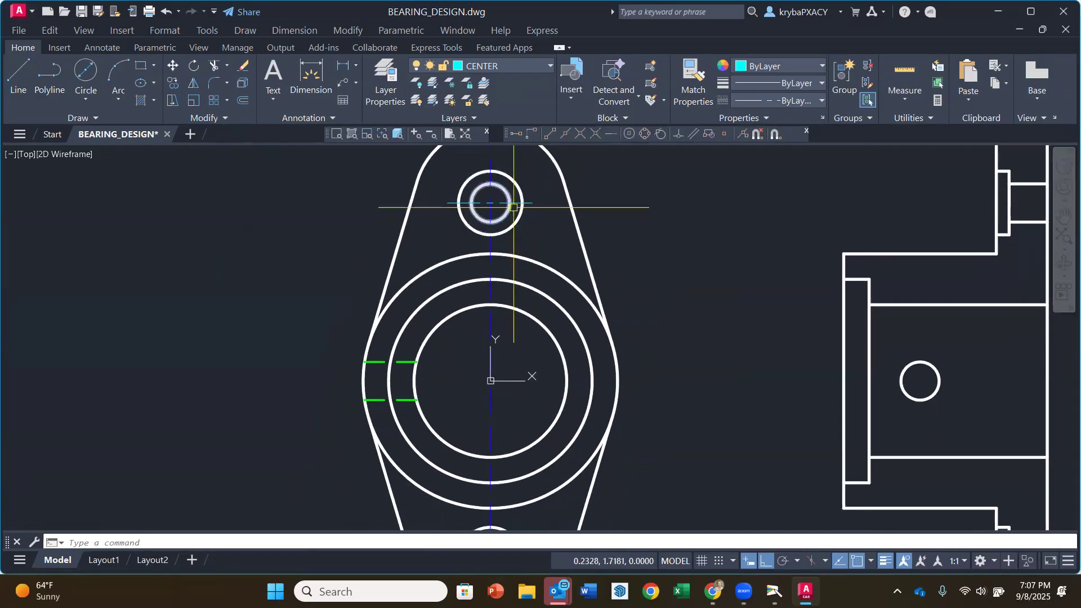
mouse_move(512, 339)
middle_mouse_down()
mouse_move(498, 350)
mouse_move(505, 259)
middle_mouse_up()
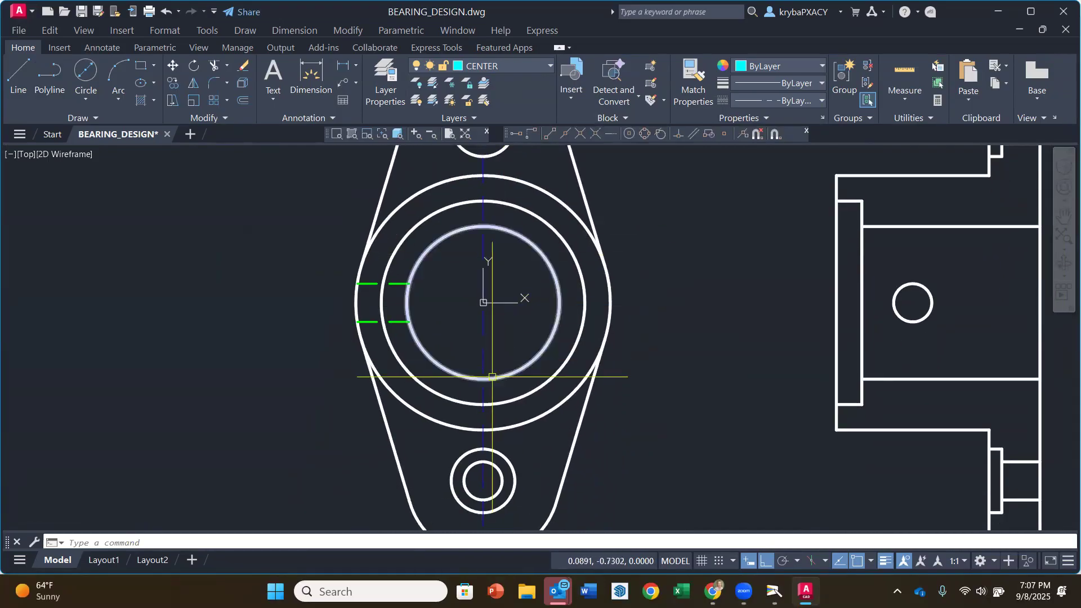
middle_click_drag(492, 376, 493, 292)
scroll(485, 411, "up", 4)
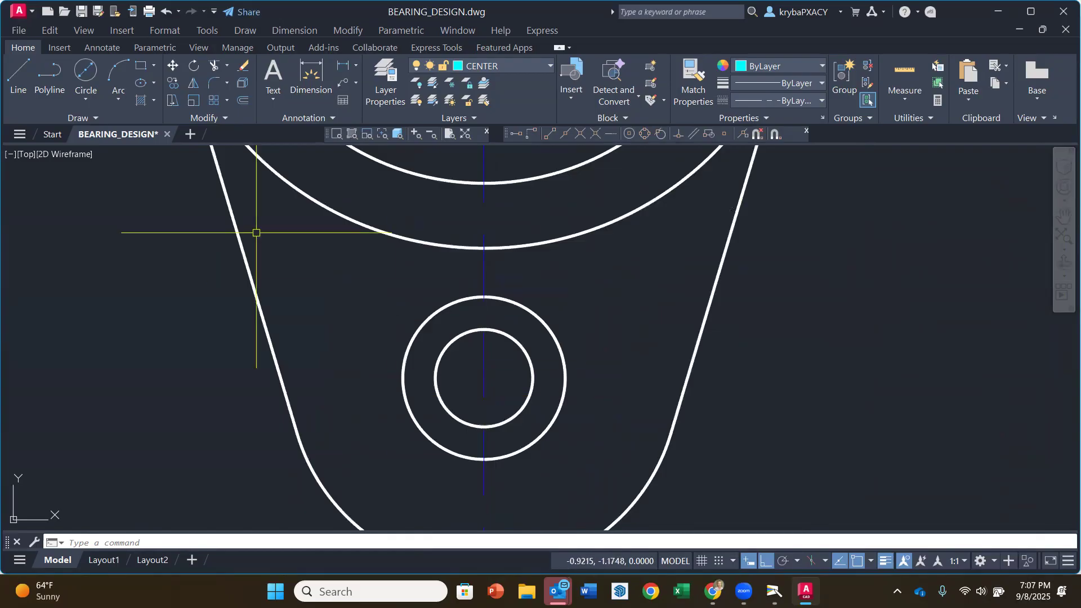
left_click(21, 80)
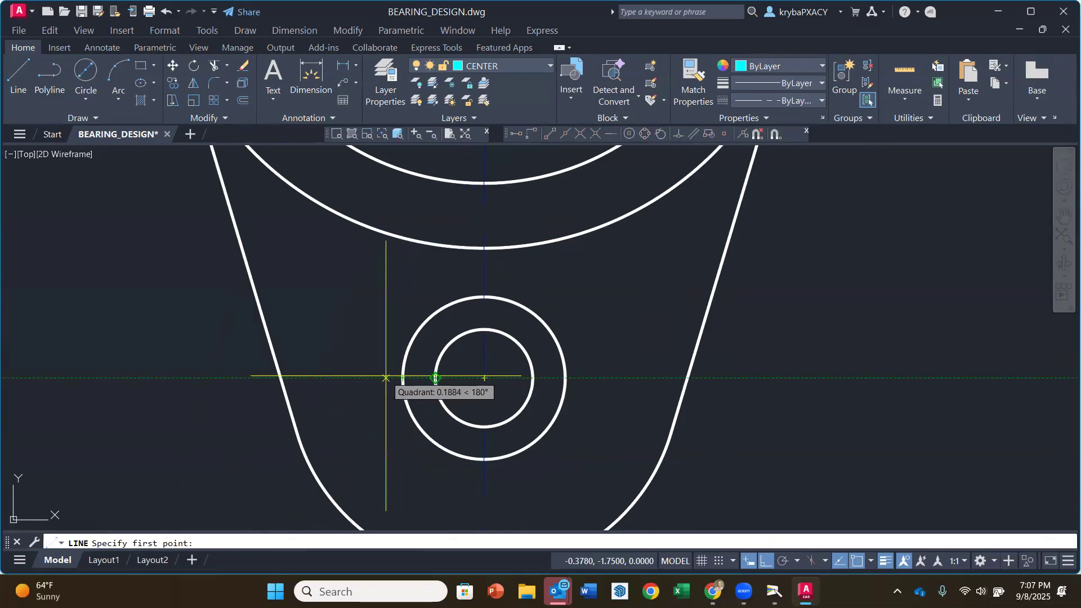
left_click(402, 378)
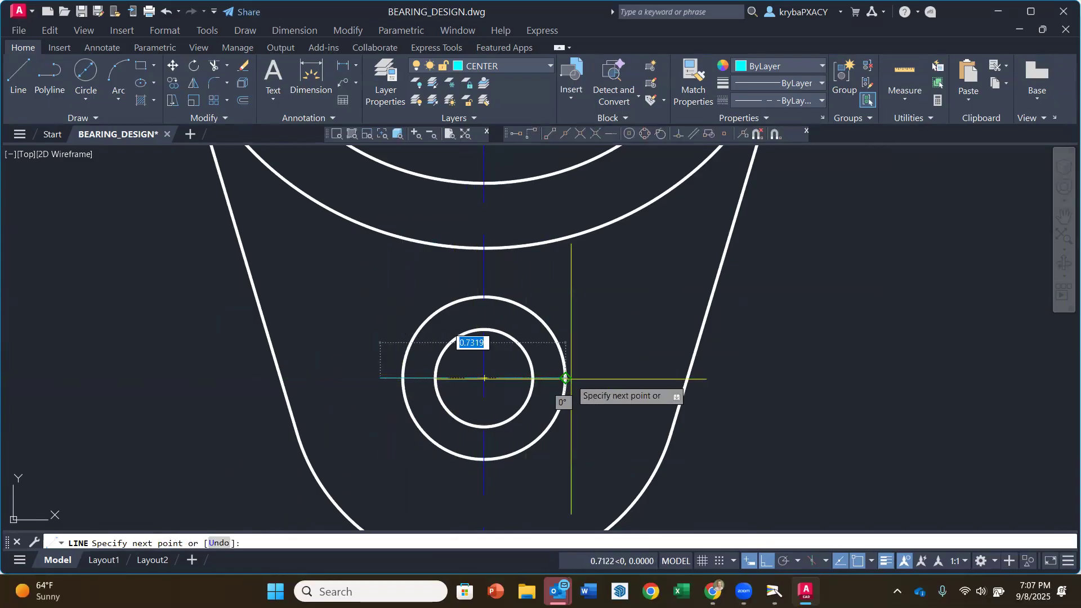
left_click(588, 378)
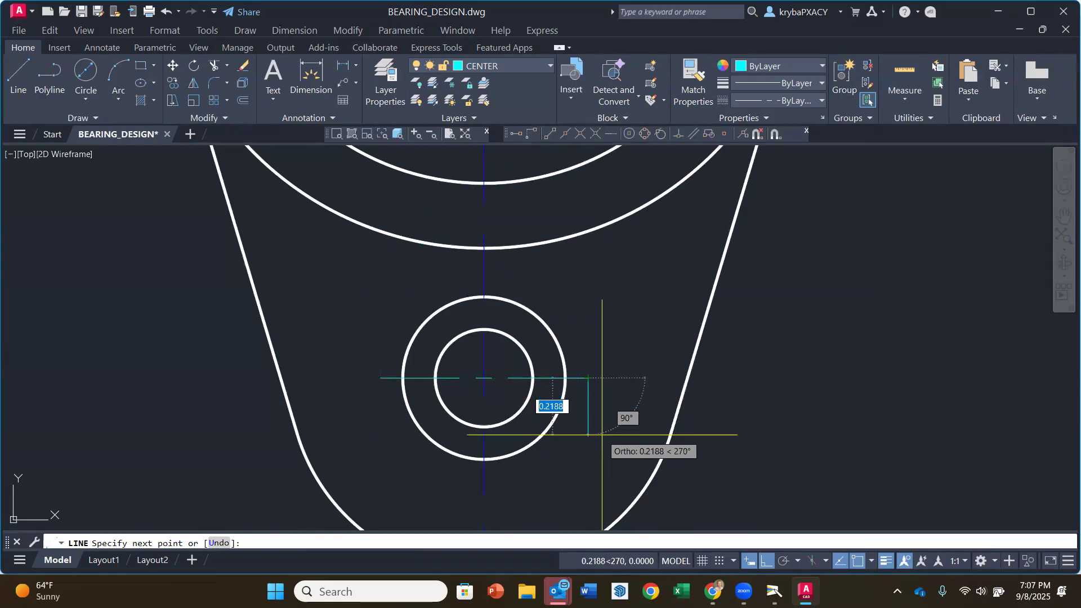
key("Escape")
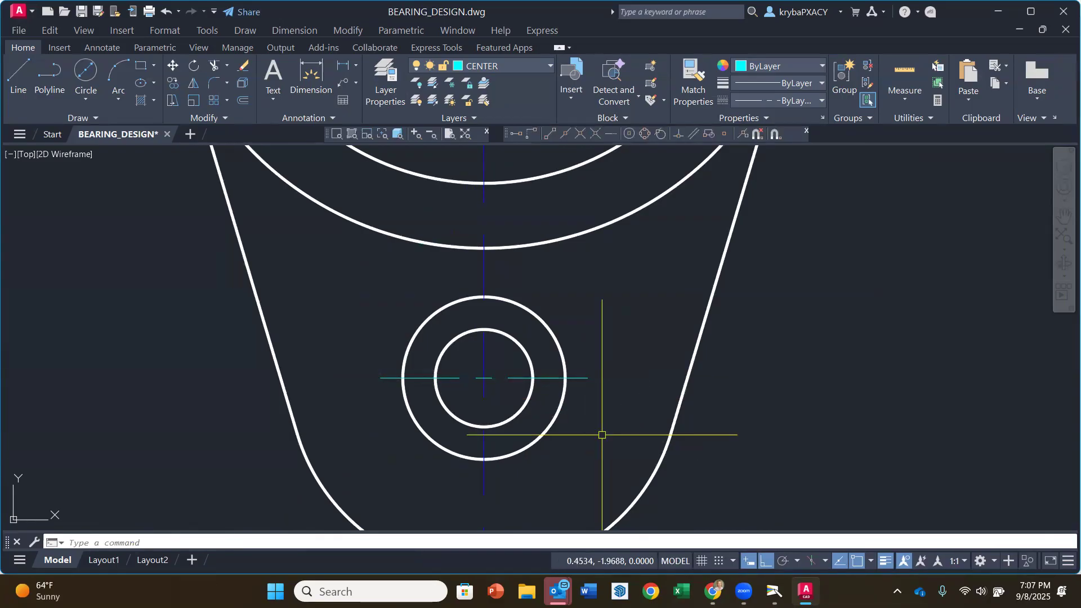
Step: Draw a horizontal centerline through the central bore of the front view, extending slightly beyond the outer circle on both sides
scroll(597, 430, "down", 4)
scroll(582, 383, "down", 2)
mouse_move(586, 372)
middle_mouse_down()
mouse_move(535, 376)
mouse_move(425, 425)
middle_mouse_up()
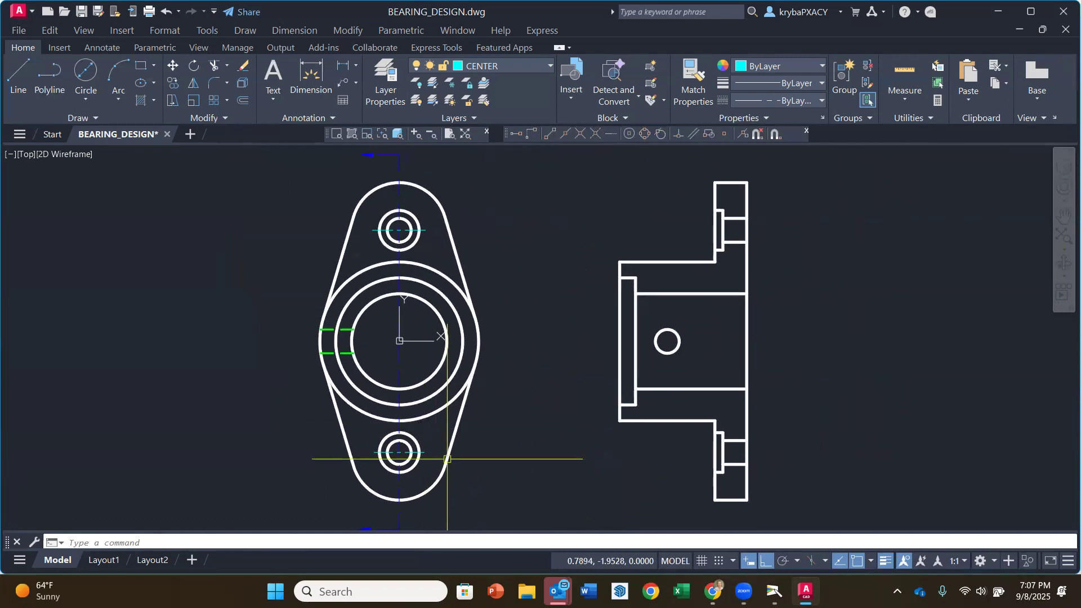
scroll(407, 477, "up", 4)
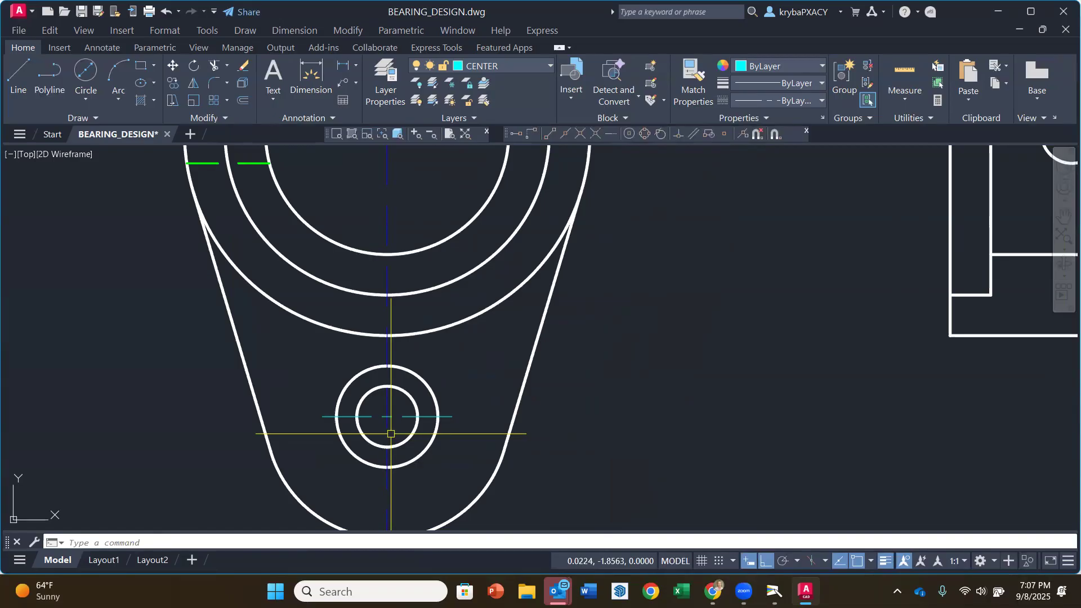
scroll(391, 434, "down", 4)
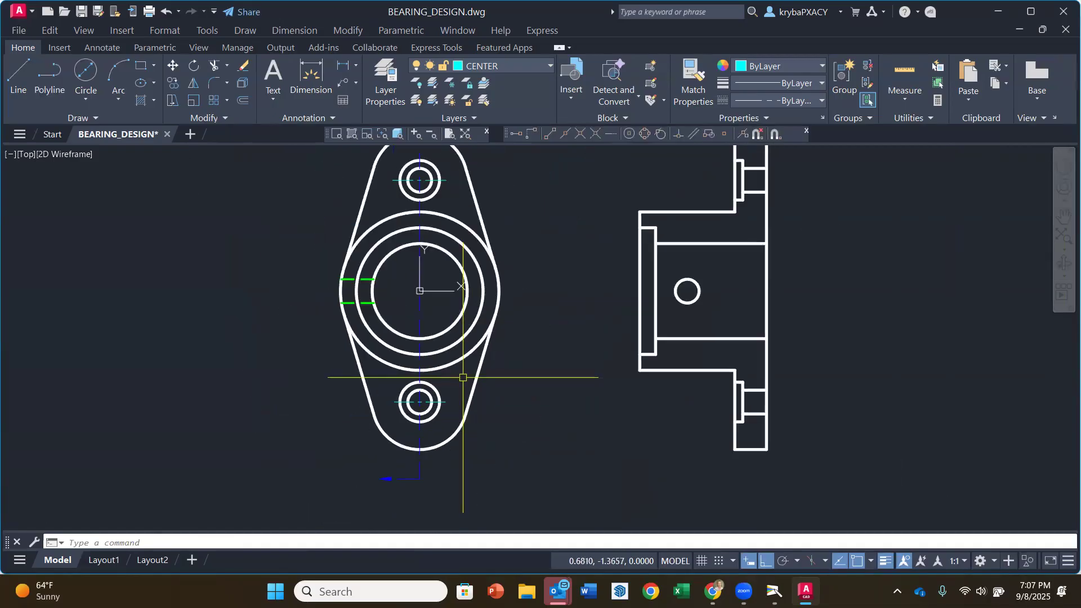
middle_click_drag(458, 332, 379, 396)
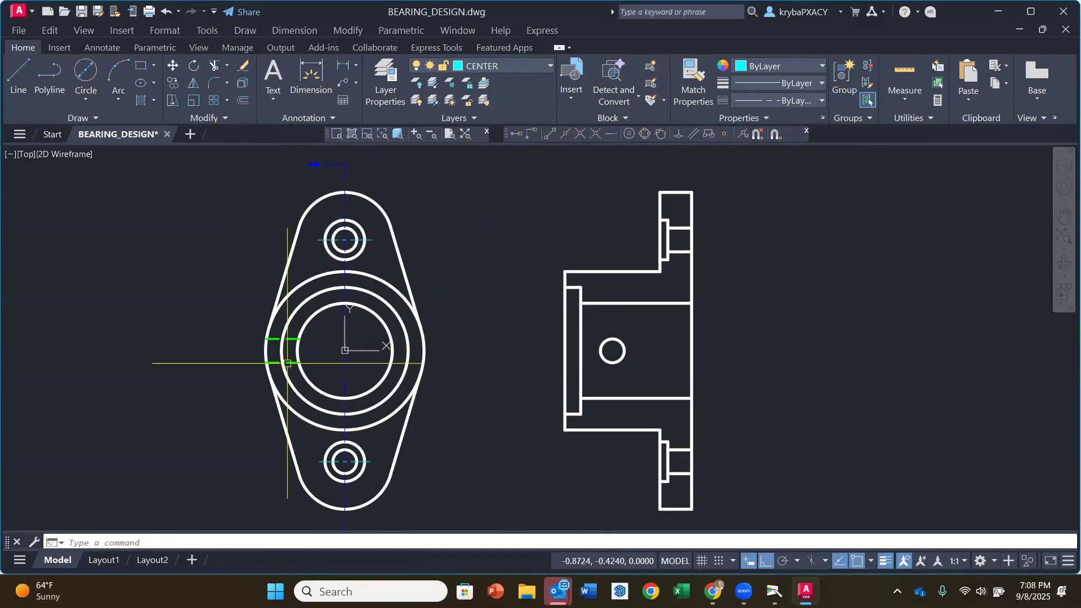
left_click(20, 79)
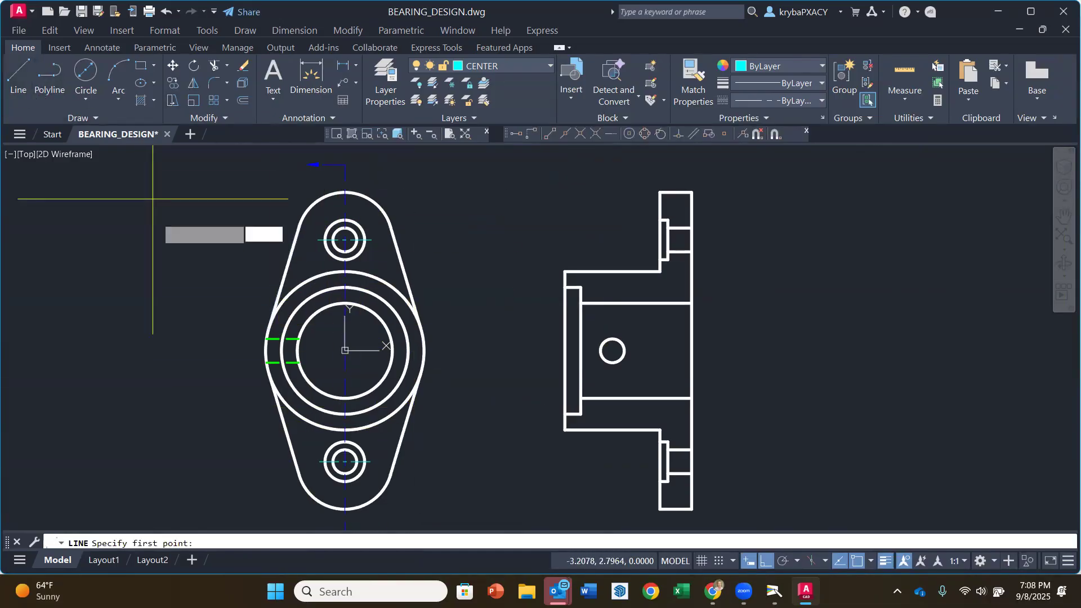
left_click(246, 351)
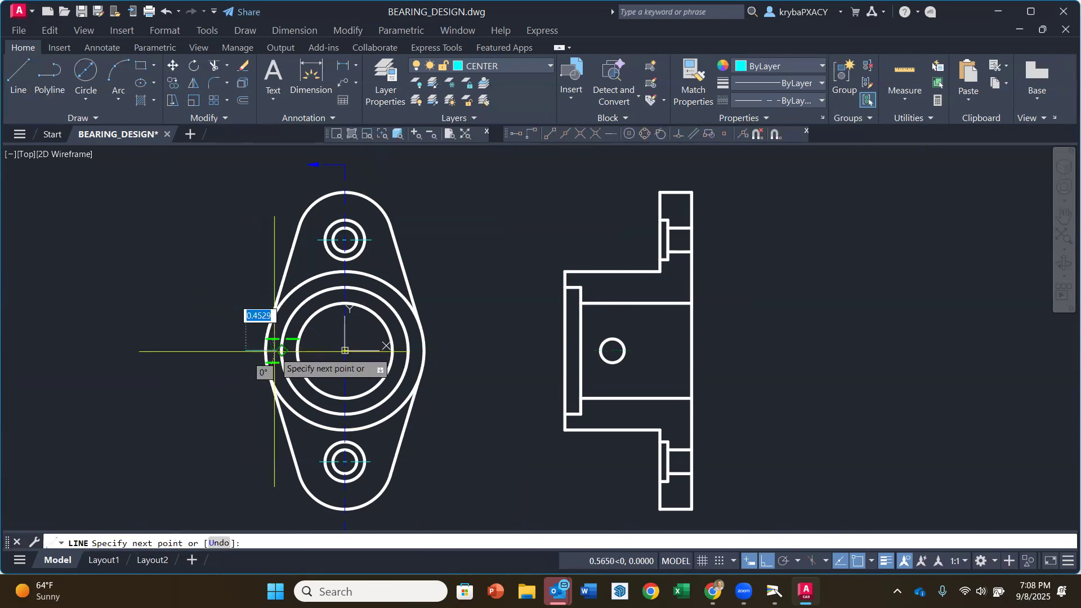
left_click(442, 351)
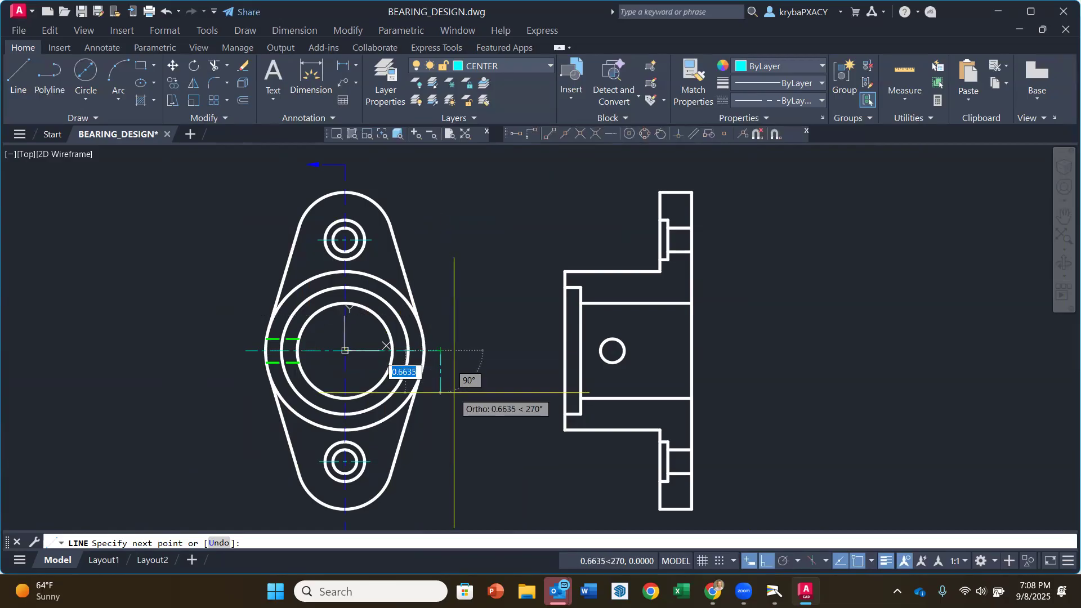
key("Return")
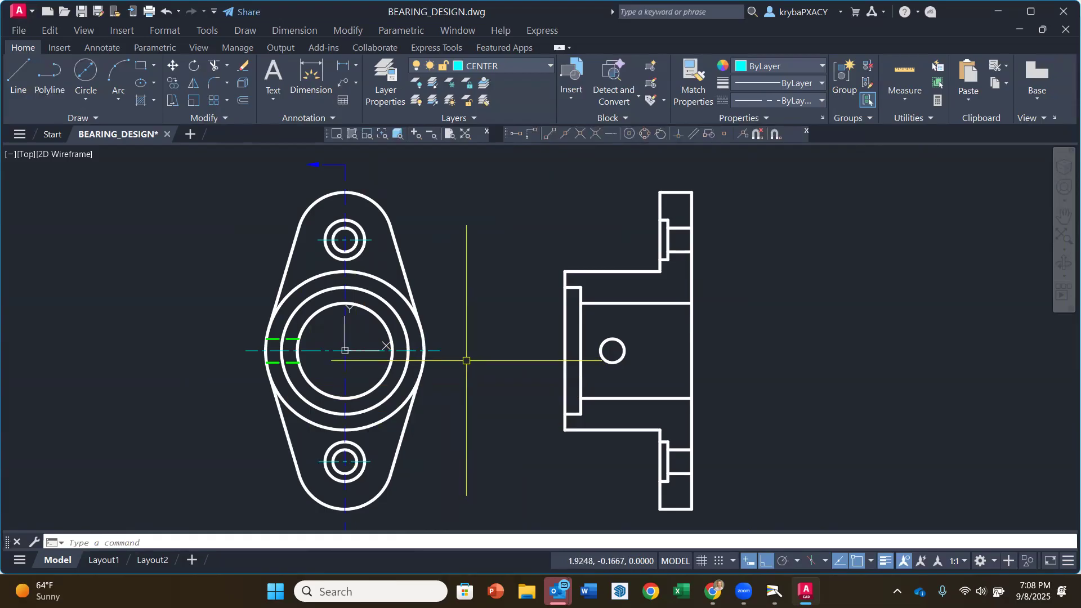
Step: Add a center mark to the small circle in the section view
mouse_move(490, 345)
middle_mouse_down()
mouse_move(398, 337)
mouse_move(303, 352)
middle_mouse_up()
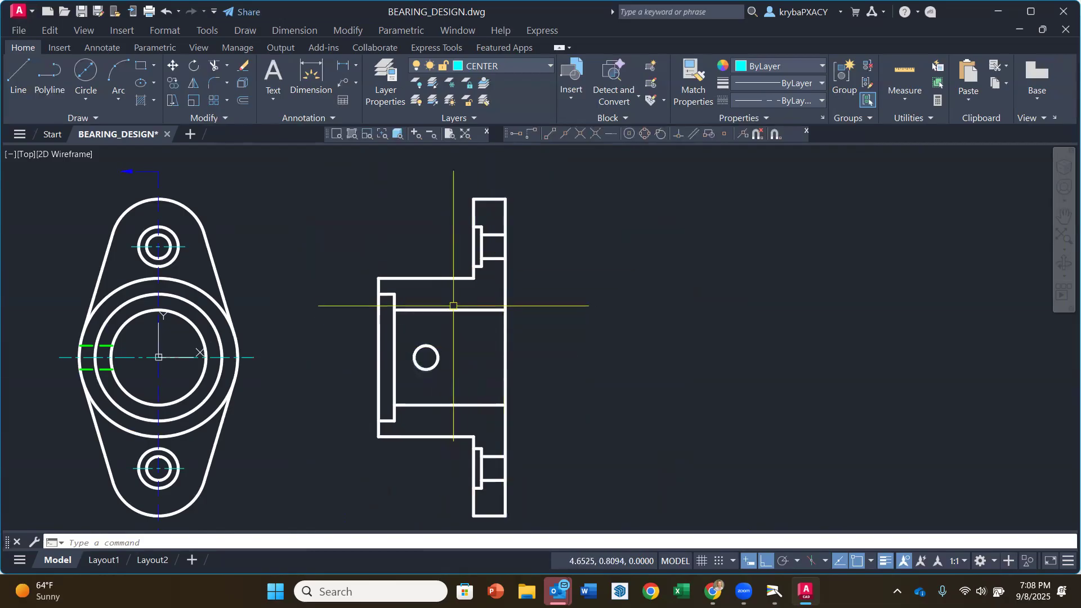
left_click(114, 51)
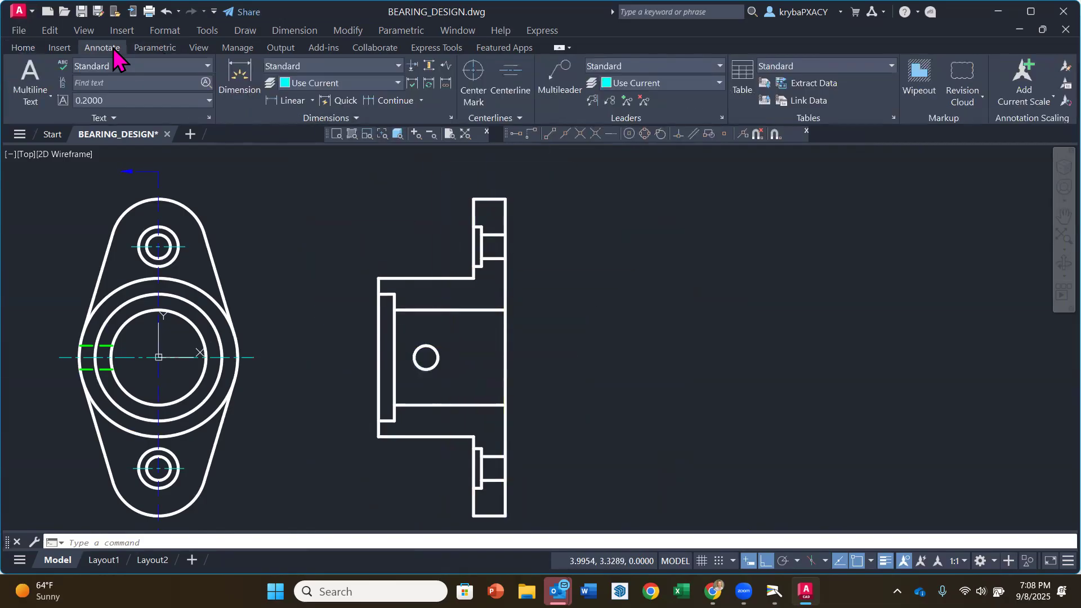
left_click(476, 75)
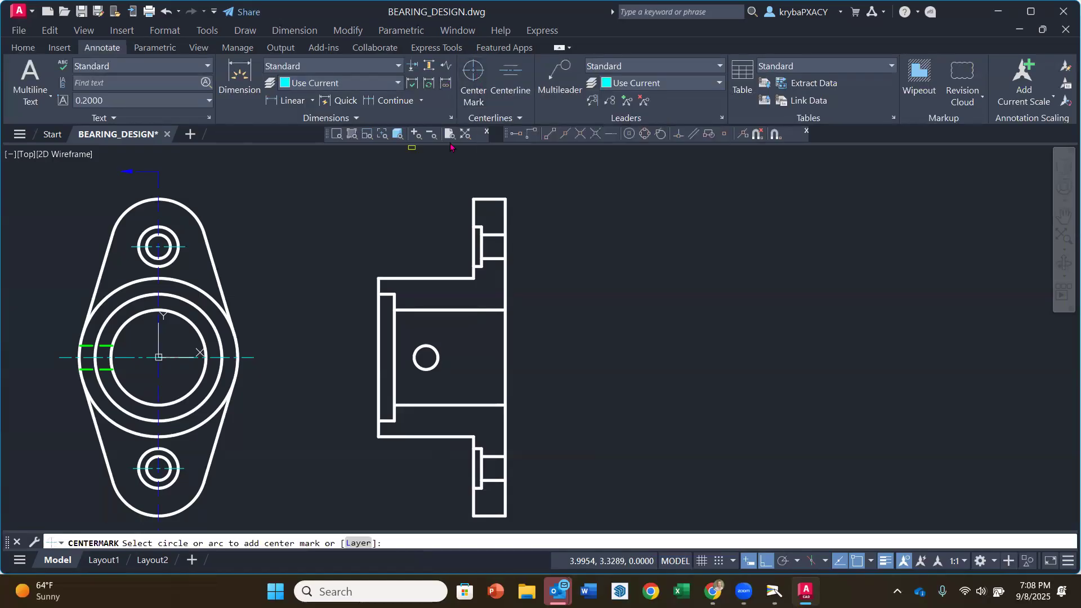
left_click(439, 353)
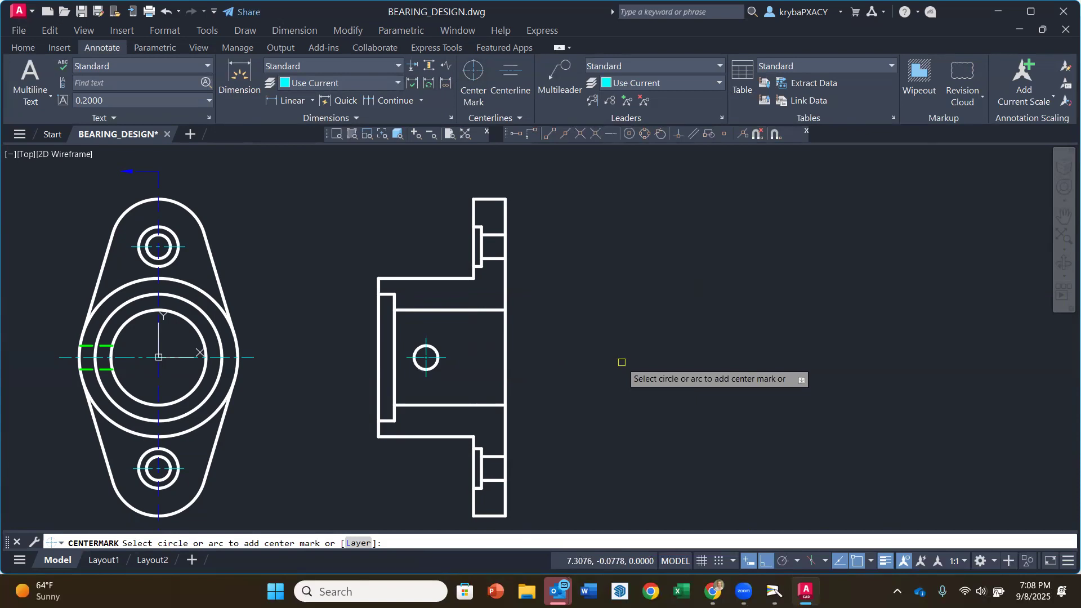
key("Escape")
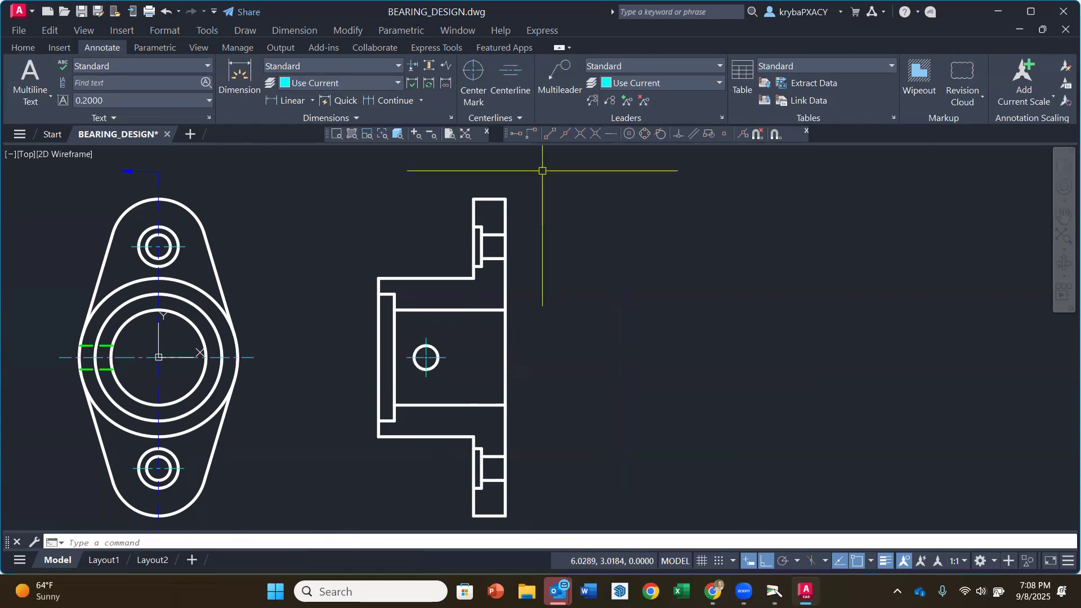
Step: Create a centerline between the two horizontal edges of the upper bolt hole in the section view
left_click(519, 80)
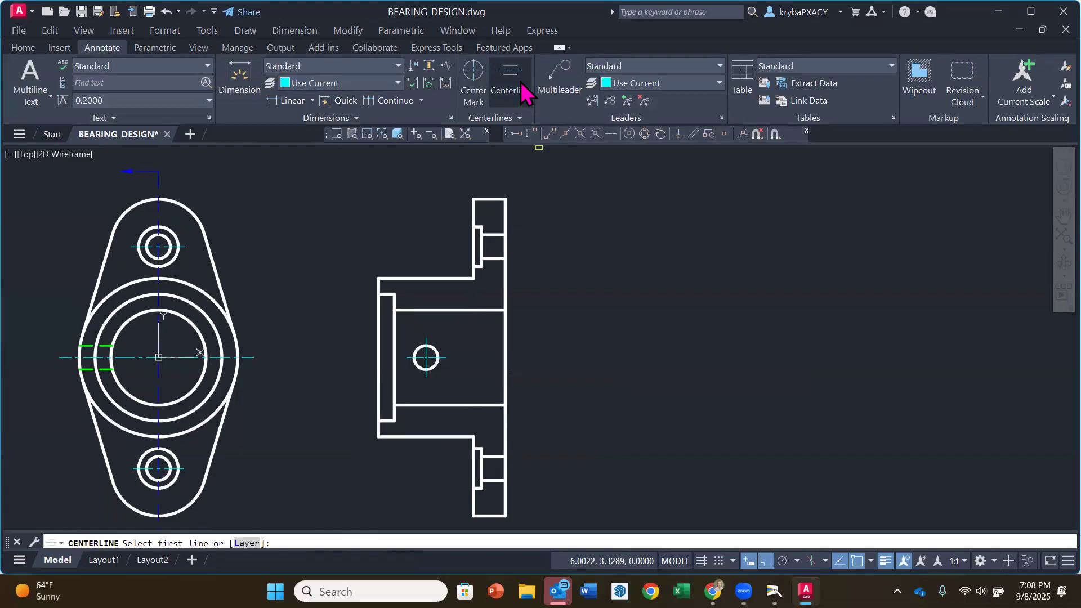
left_click(495, 234)
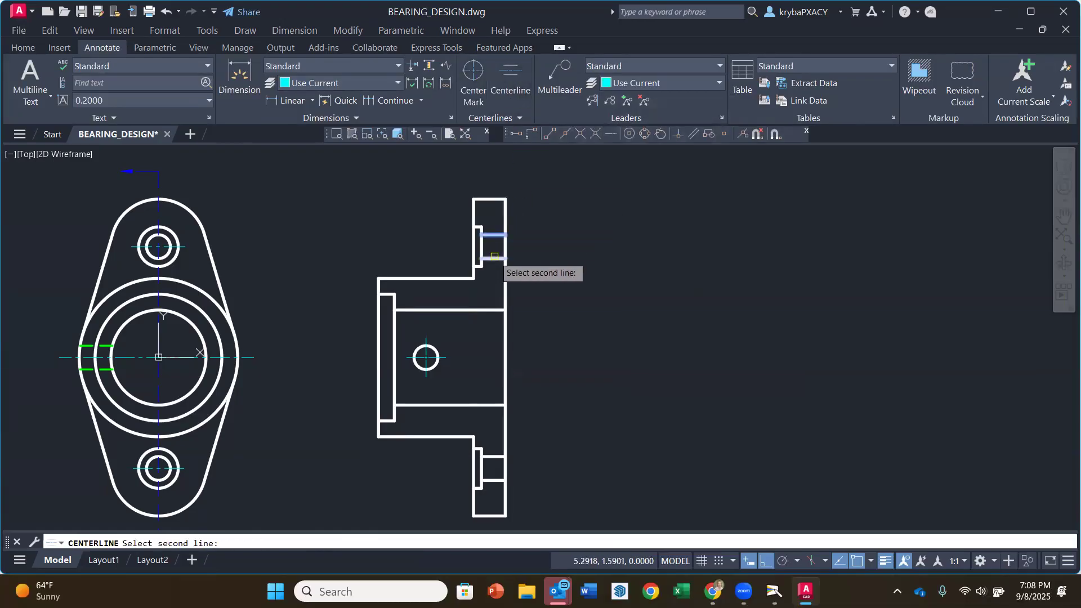
left_click(499, 260)
scroll(514, 262, "up", 4)
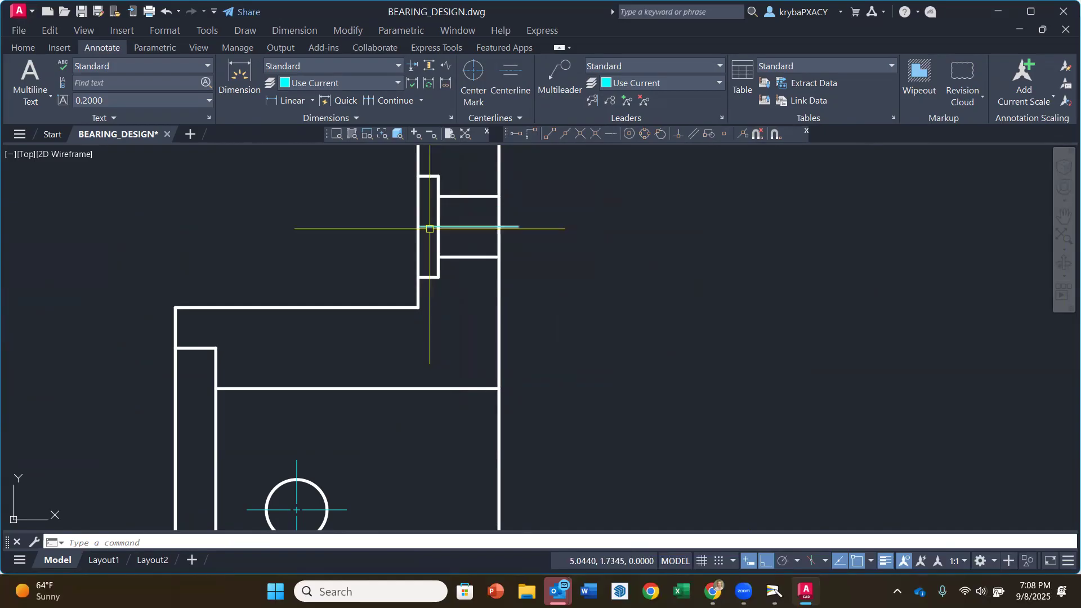
Step: Stretch the new centerline's inner end past the counterbore so it extends beyond the flange face
mouse_move(429, 228)
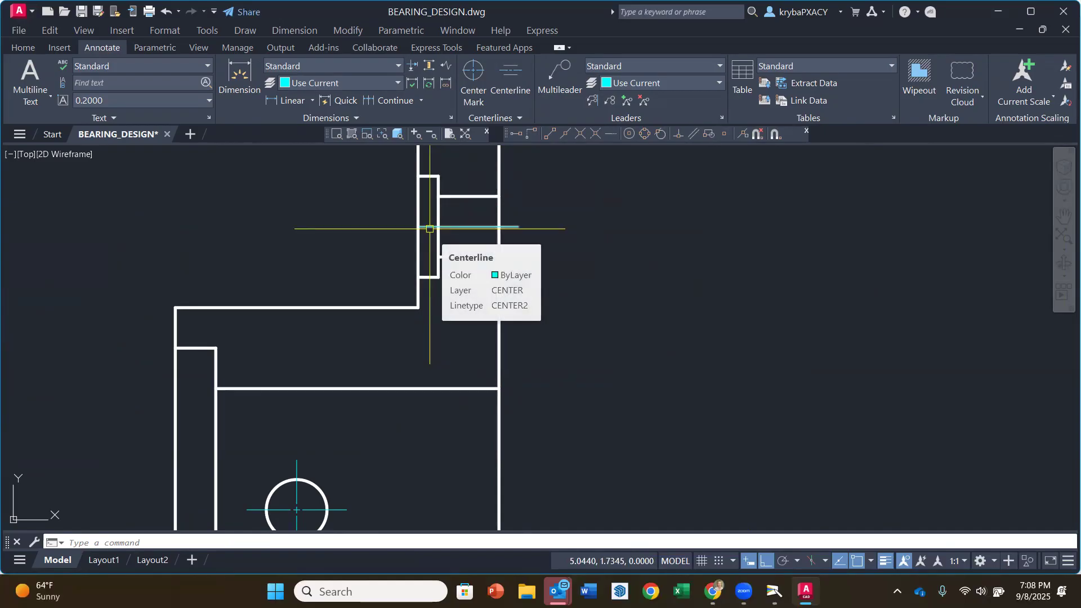
left_click(461, 229)
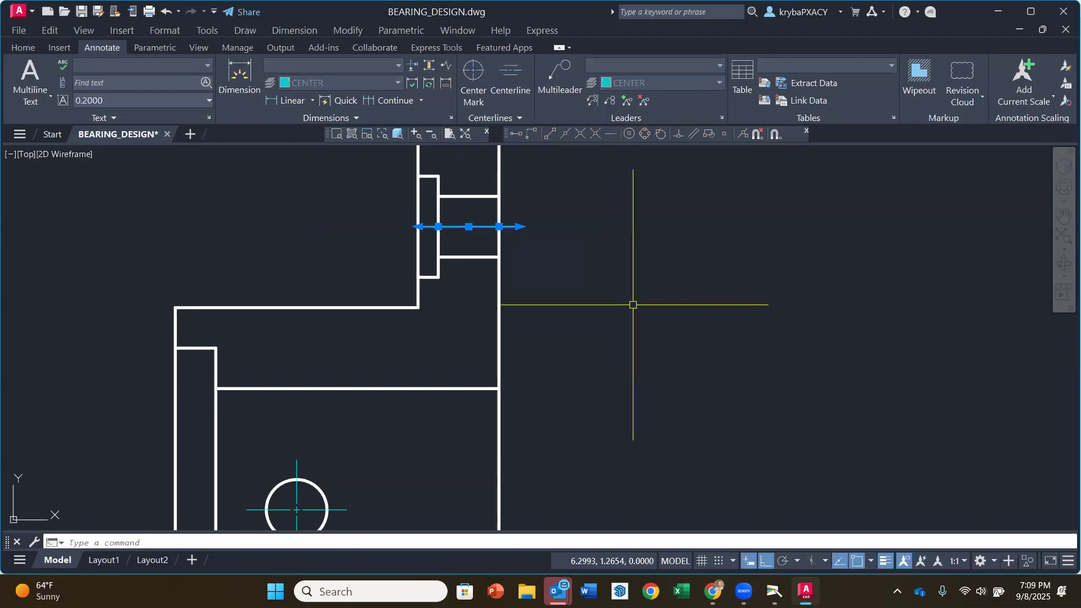
left_click(438, 227)
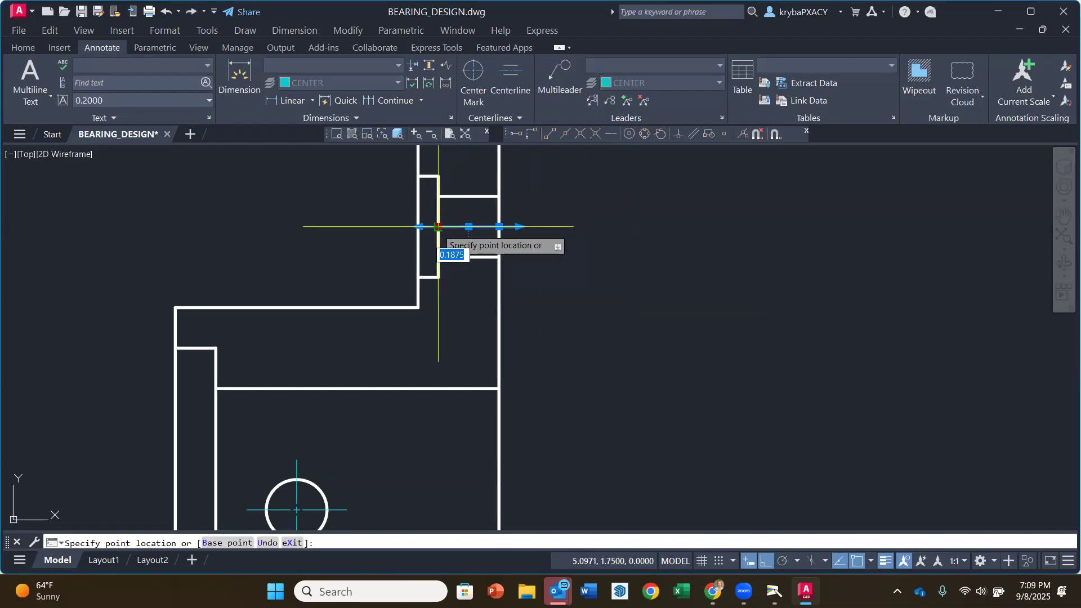
left_click(408, 226)
left_click(607, 323)
left_click(632, 363)
key("Escape")
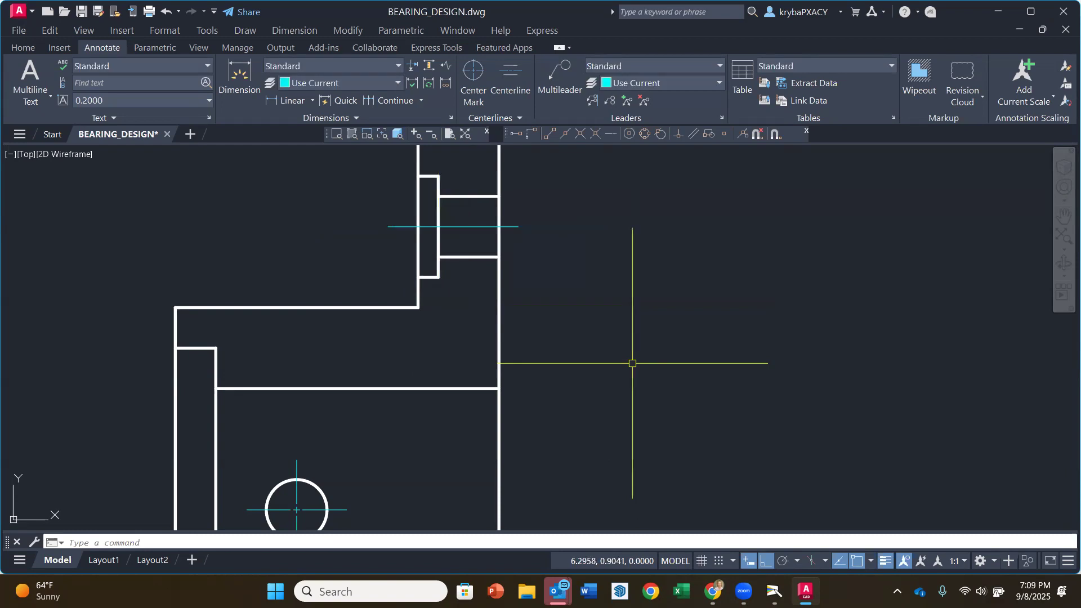
Step: Set the linetype scale of the section view's upper hole centerline to 0.25 in its properties, then close the palette and deselect it
left_click(515, 228)
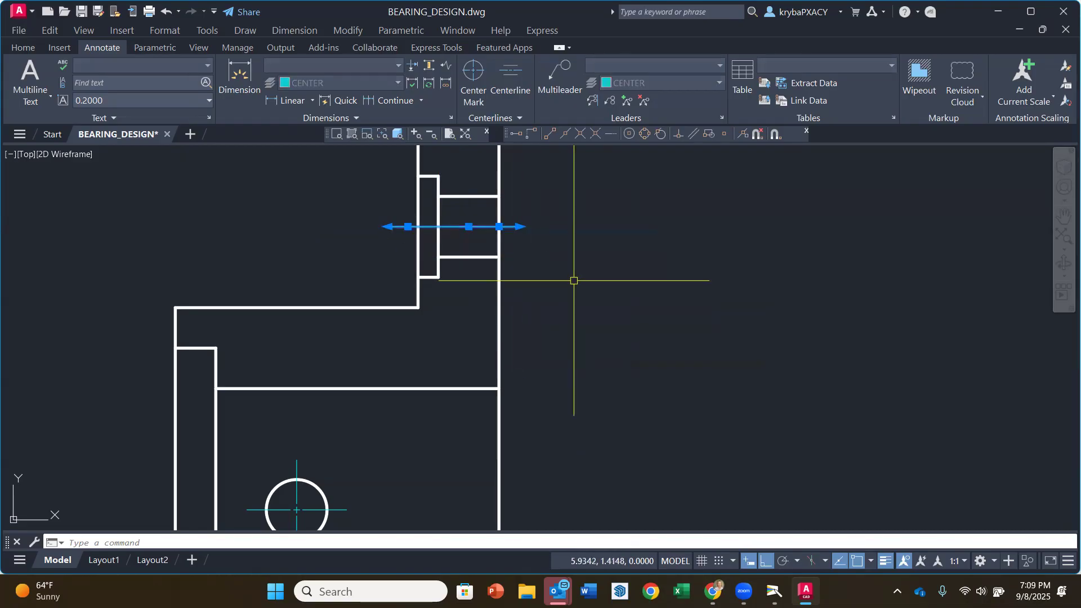
right_click(513, 203)
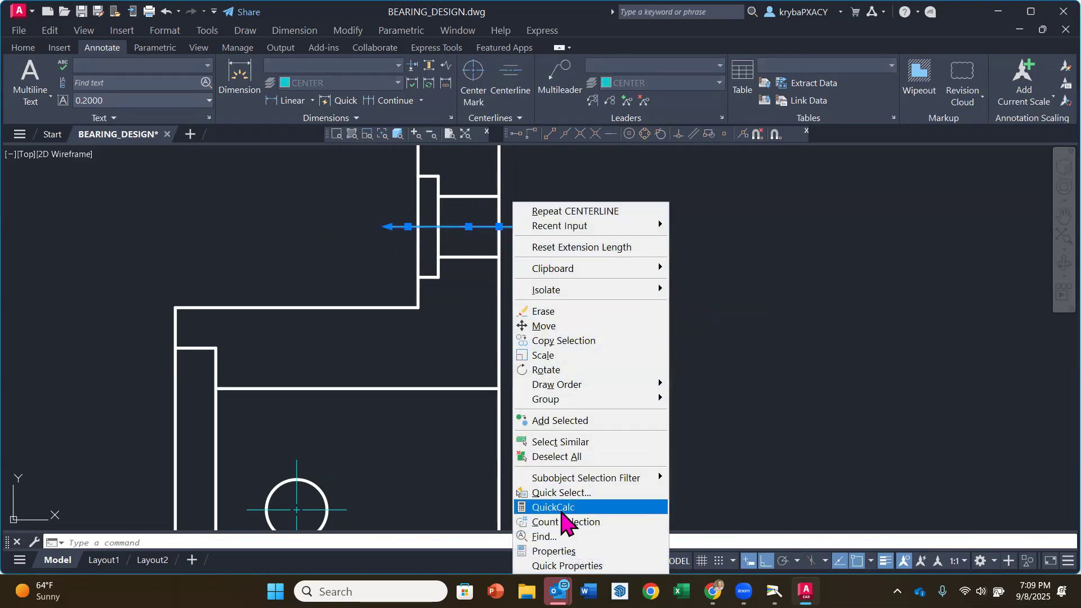
left_click(554, 551)
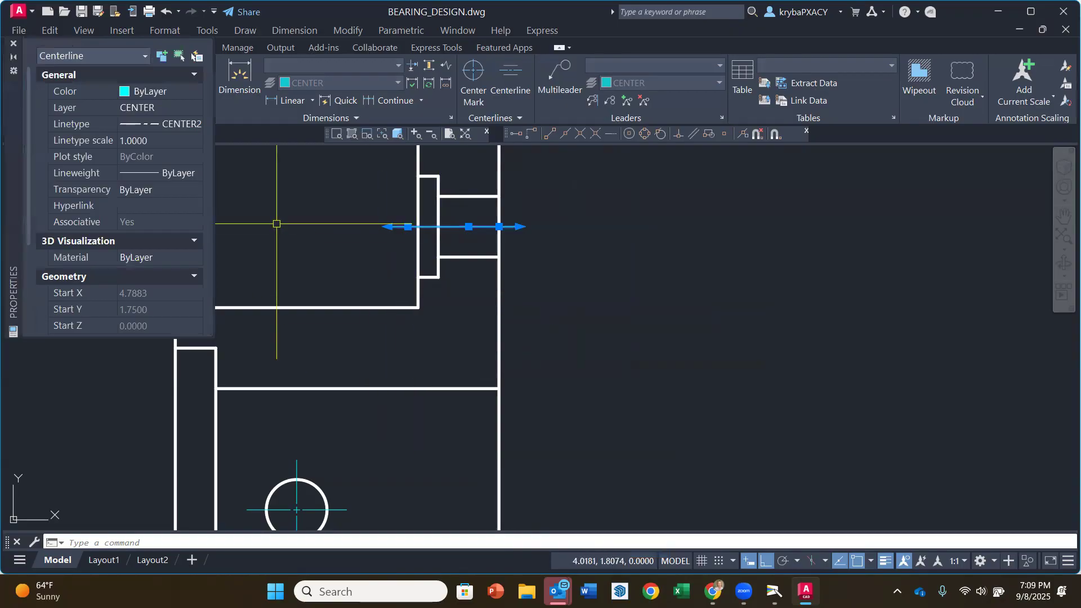
left_click(177, 141)
type(".25")
key("Return")
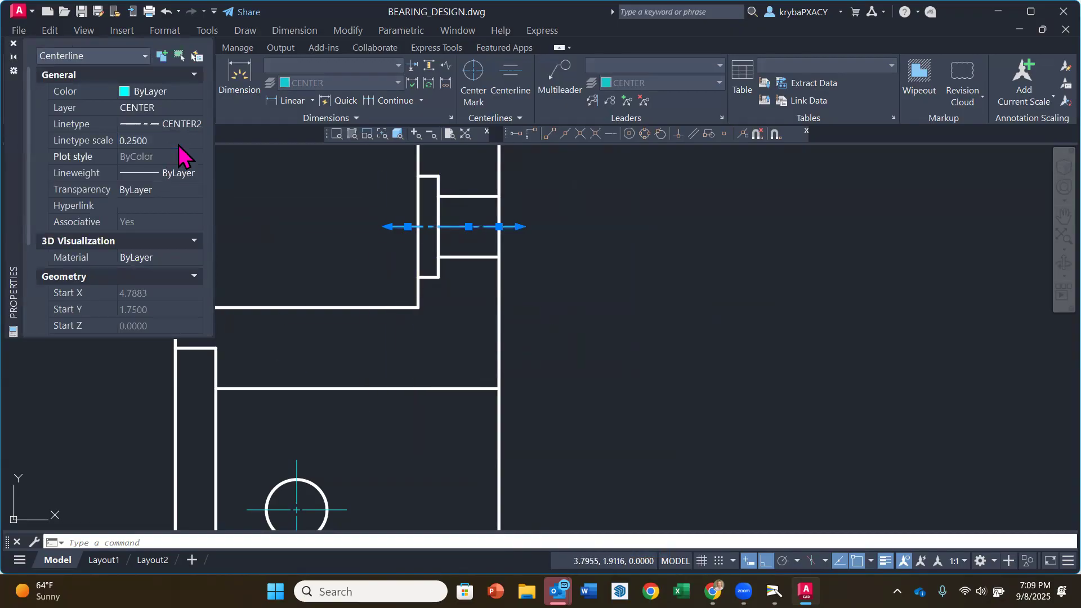
left_click(14, 44)
left_click(588, 355)
left_click(561, 325)
key("Escape")
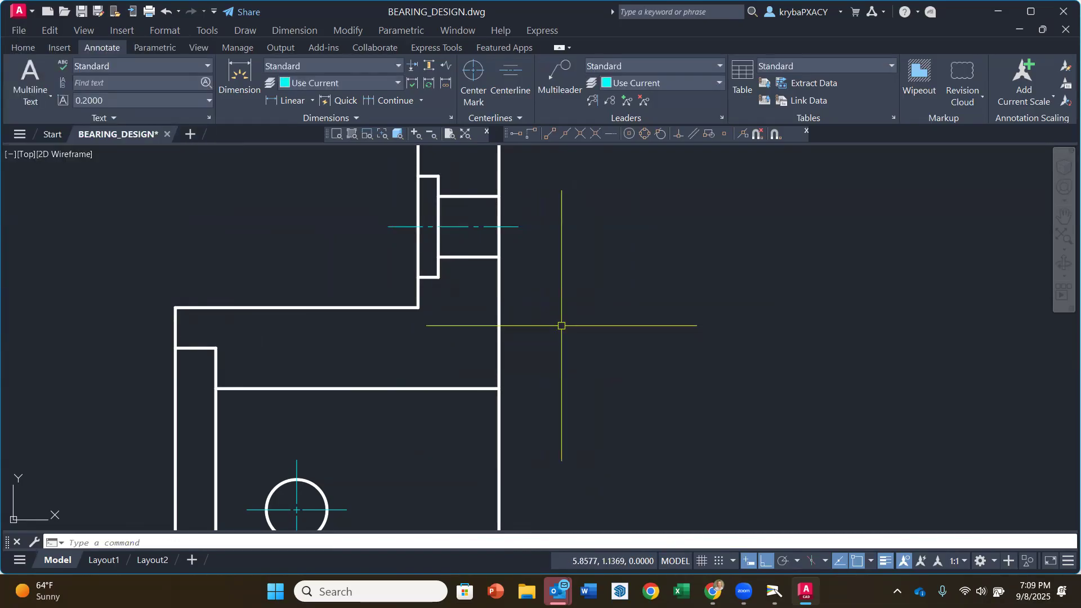
Step: Copy the upper hole's centerline to the lower bolt hole in the section view, using matching hole-edge endpoints on the flange's back face
scroll(546, 307, "down", 2)
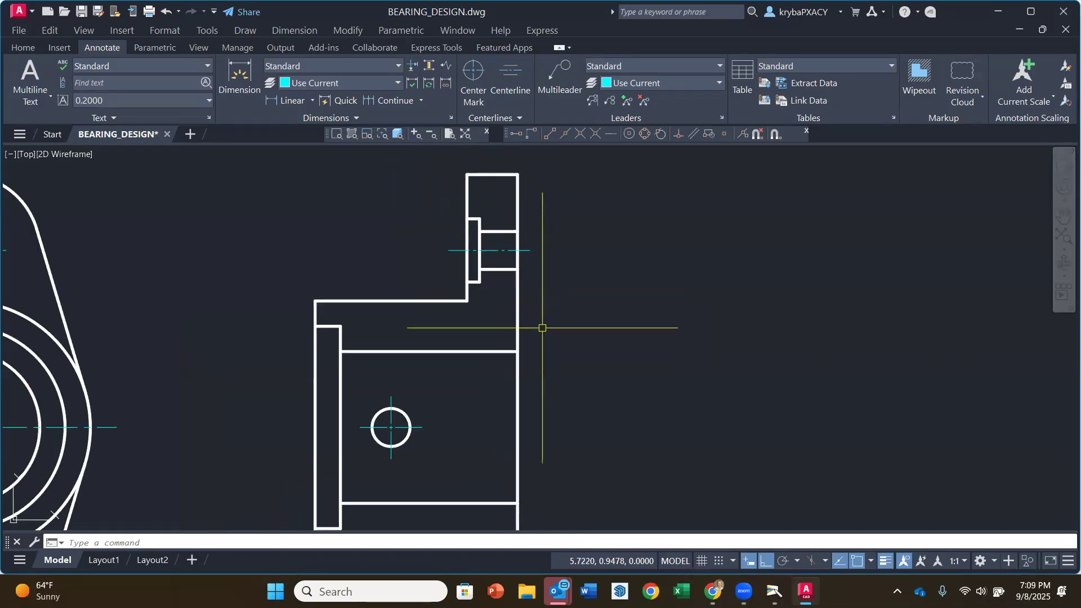
mouse_move(570, 427)
middle_mouse_down()
mouse_move(574, 366)
mouse_move(557, 340)
mouse_move(499, 362)
middle_mouse_up()
scroll(574, 367, "down", 2)
scroll(466, 345, "up", 2)
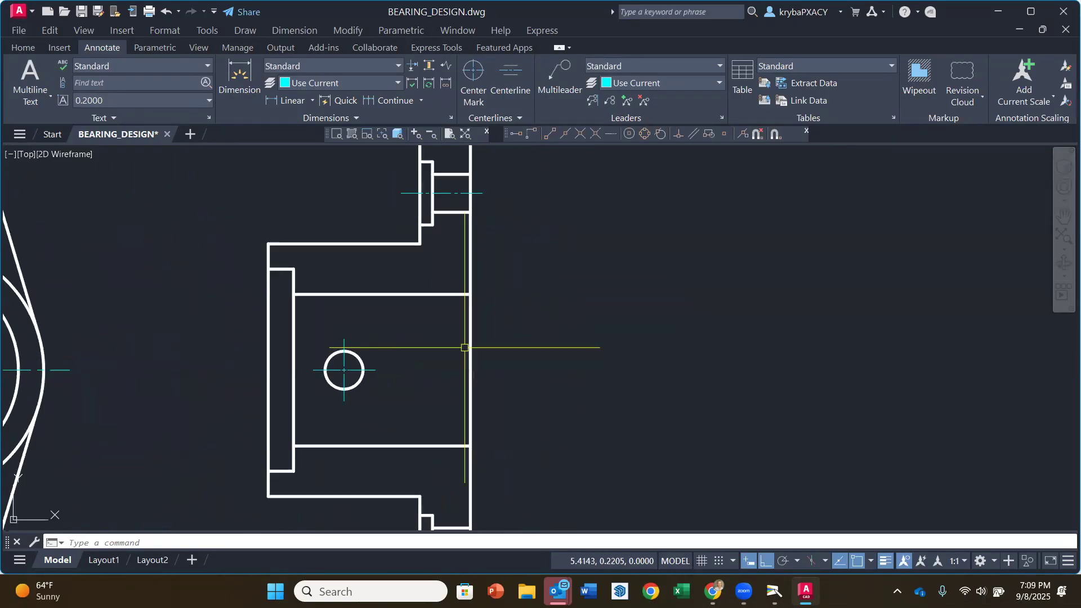
middle_click_drag(507, 308, 516, 278)
scroll(559, 330, "down", 2)
middle_click_drag(540, 332, 512, 319)
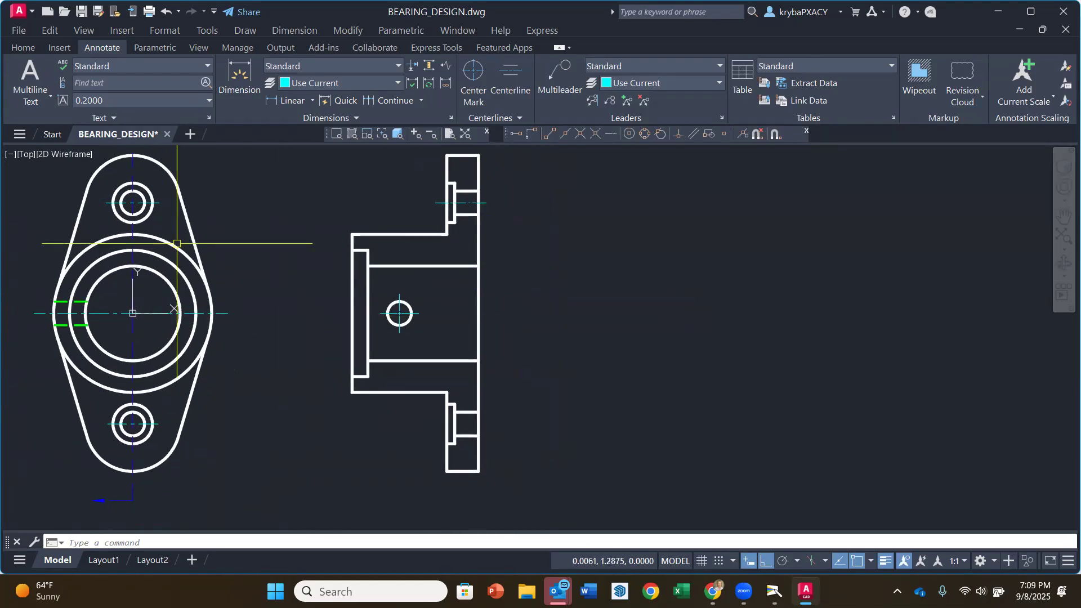
left_click(21, 47)
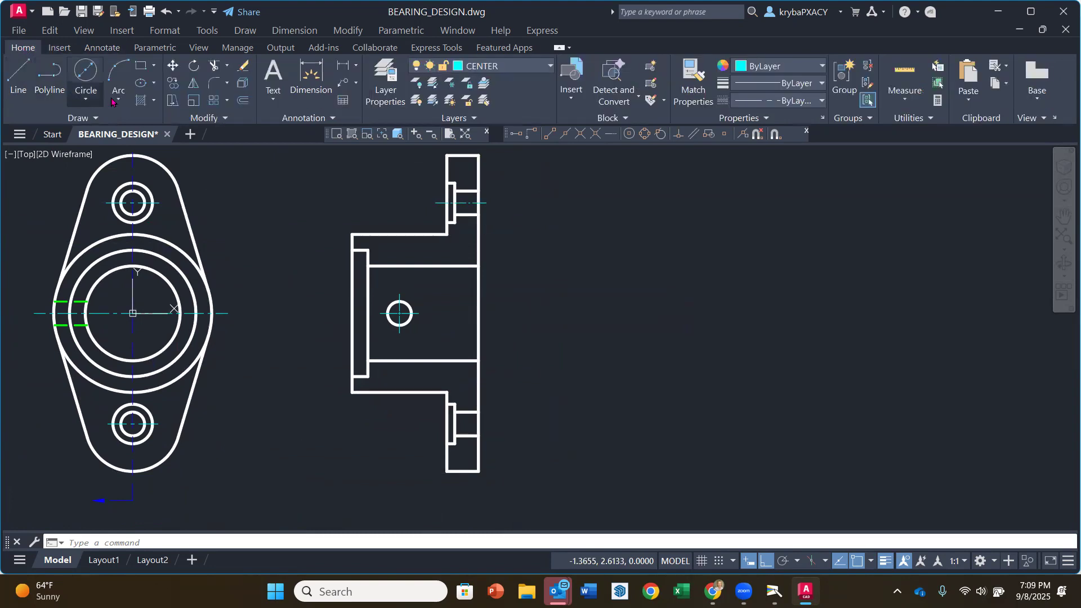
left_click(174, 83)
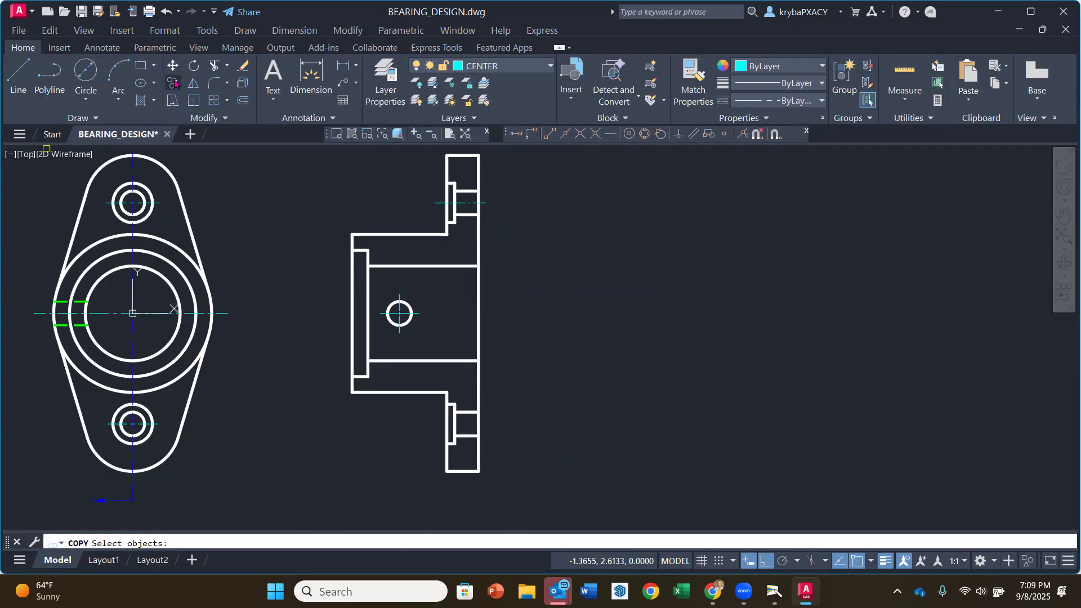
left_click(474, 203)
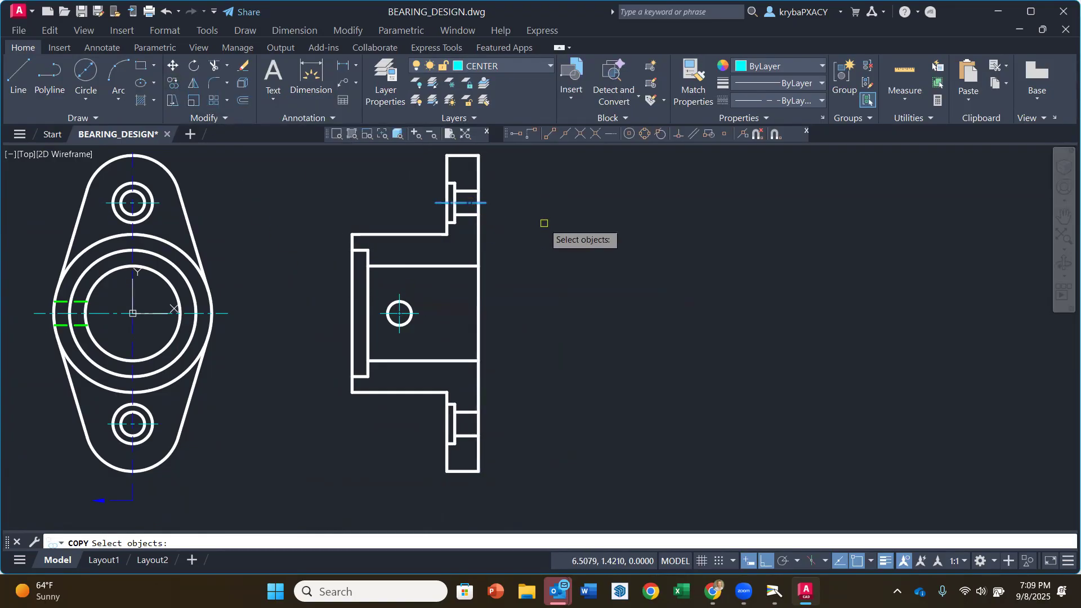
key("Return")
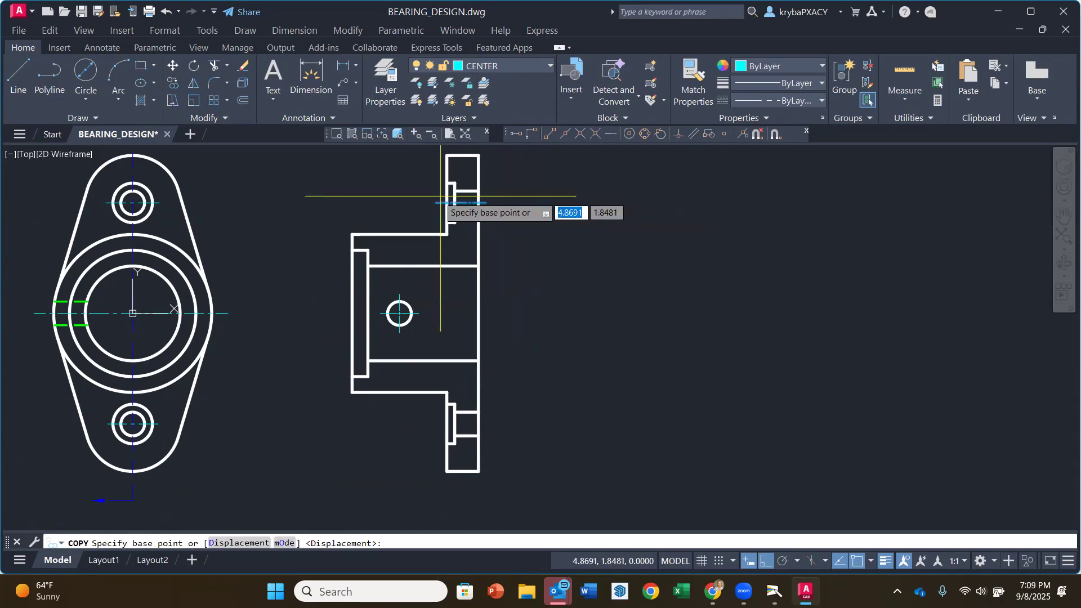
left_click(478, 191)
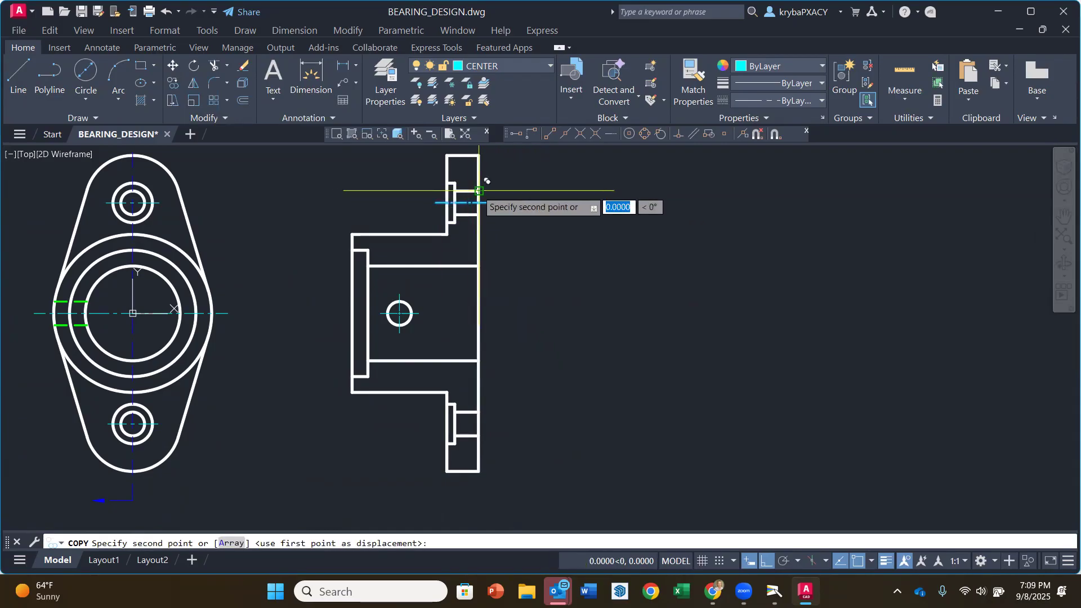
left_click(478, 411)
key("Return")
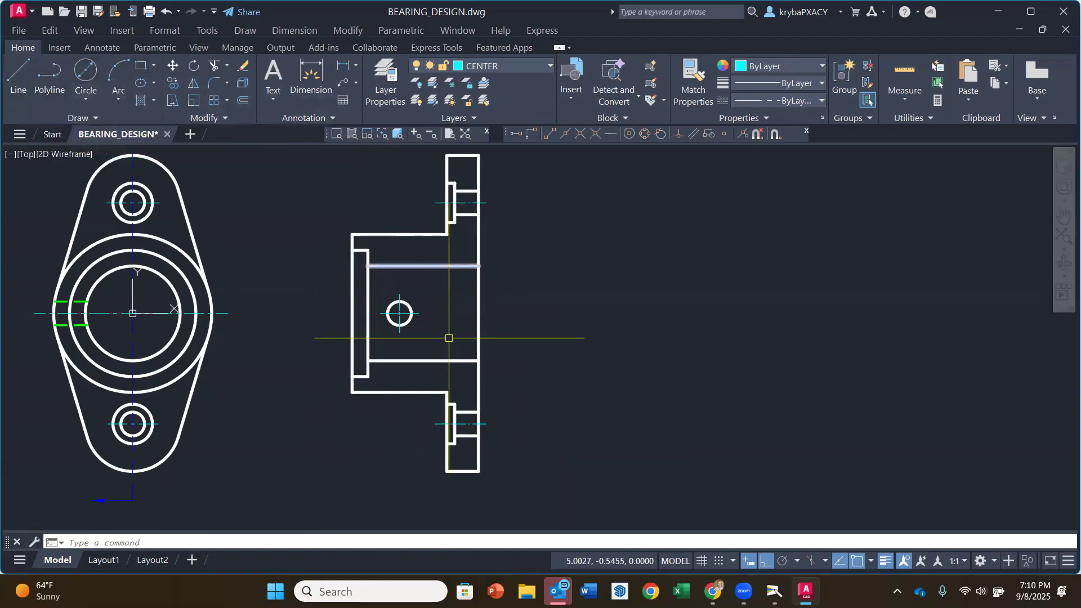
scroll(417, 338, "up", 2)
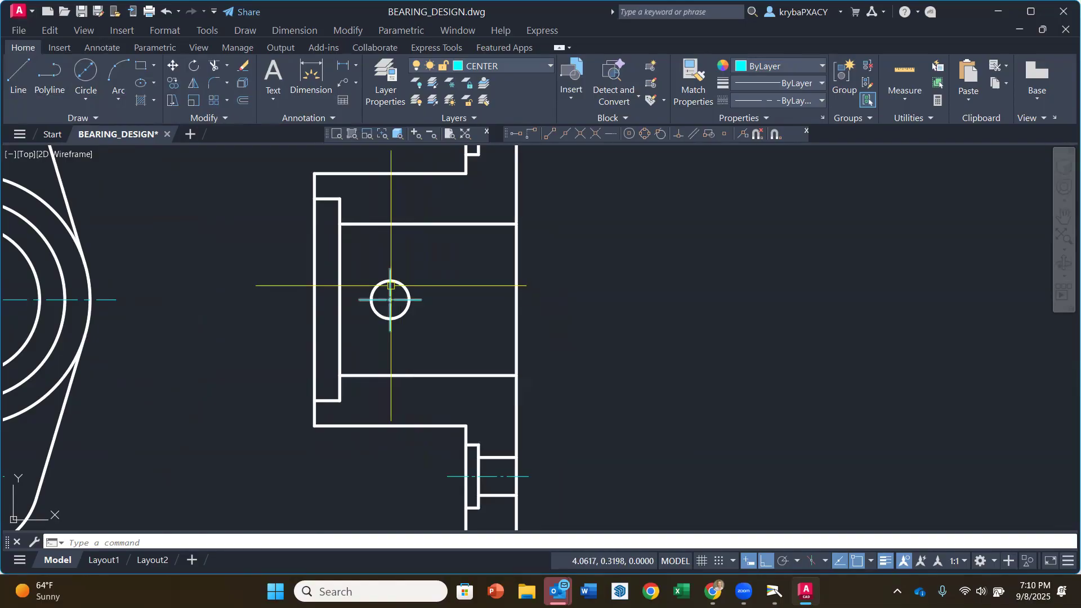
Step: Draw horizontal centerlines outward from both ends of the section view's small hole center mark, extending past the front and back faces
left_click(22, 78)
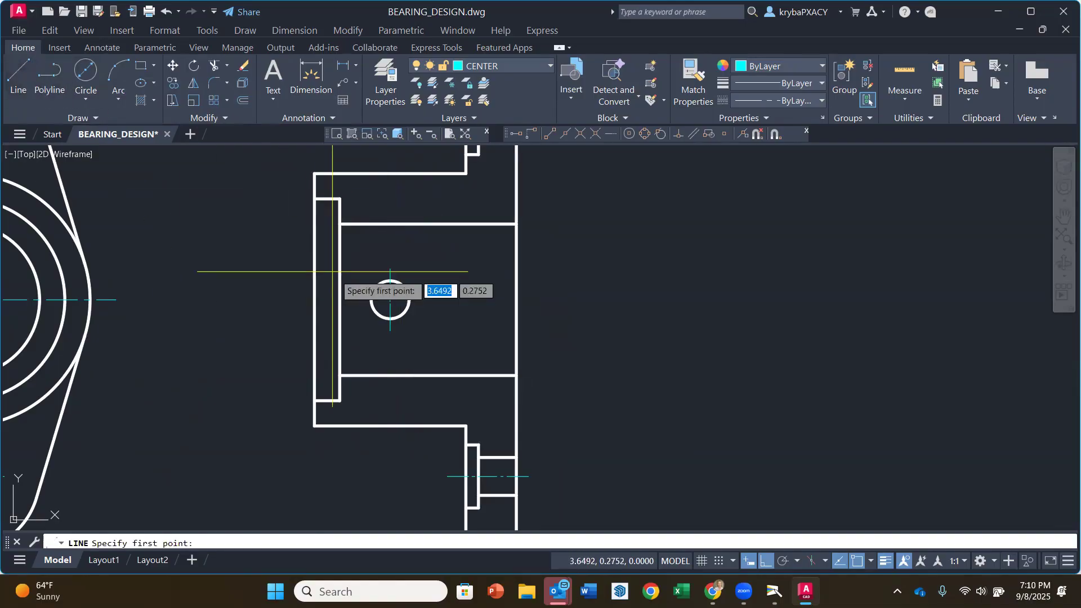
left_click(359, 298)
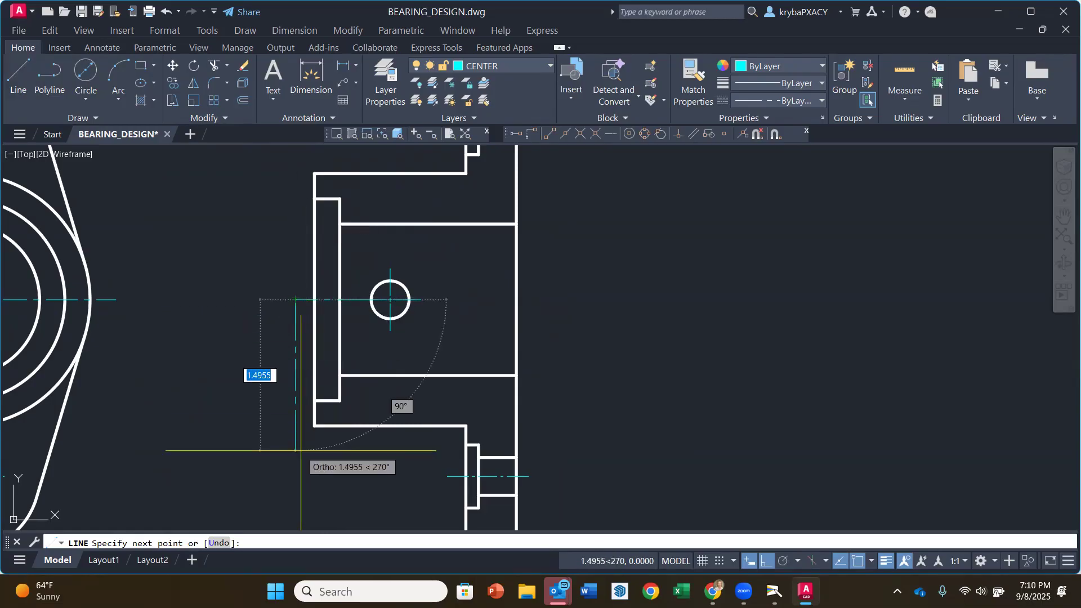
key("Escape")
left_click(20, 76)
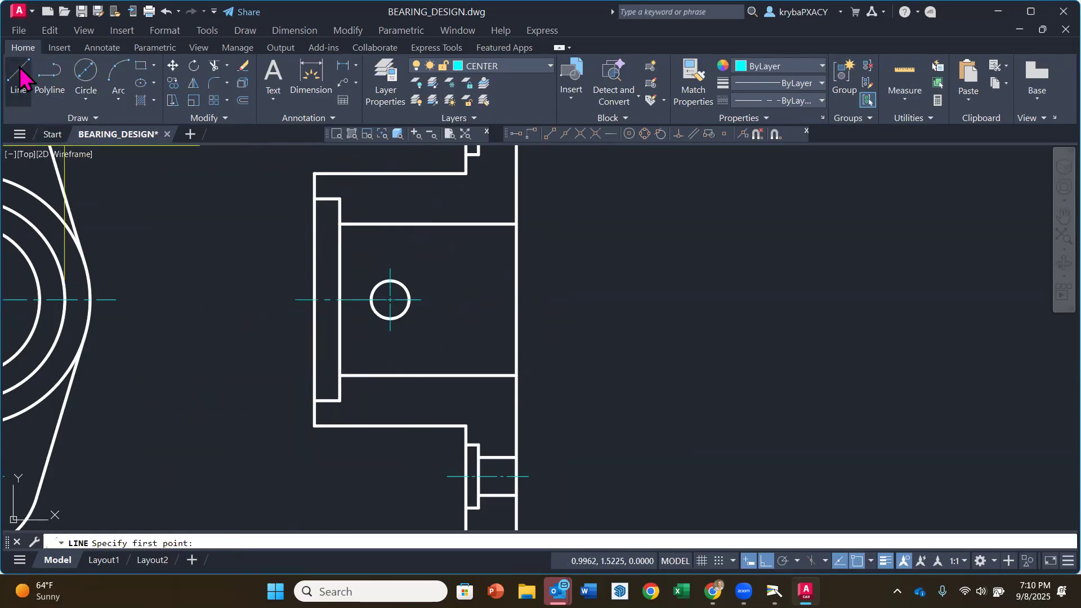
left_click(421, 299)
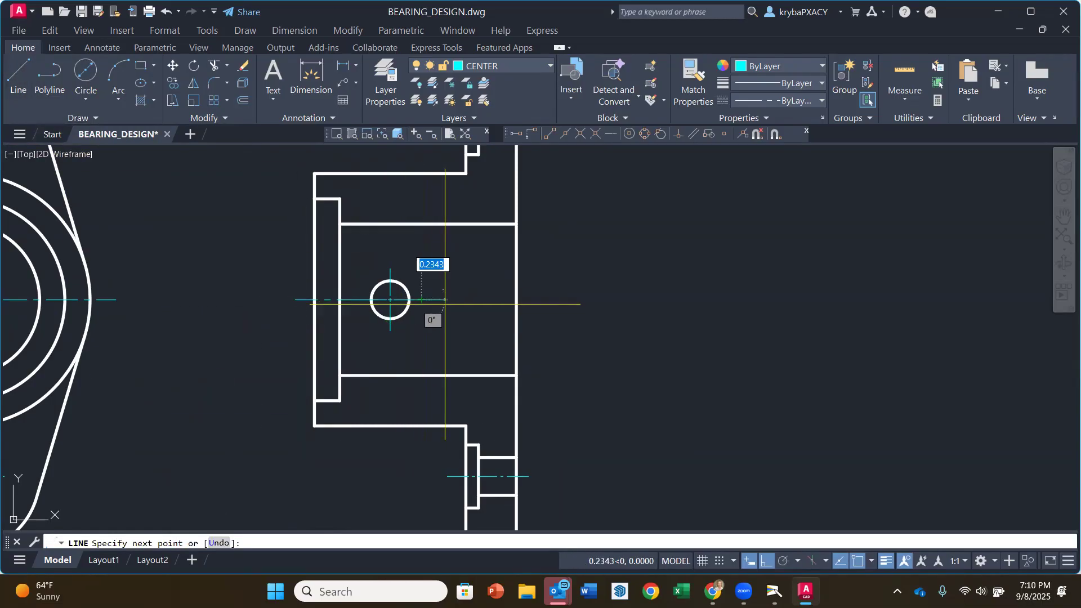
left_click(538, 307)
key("Escape")
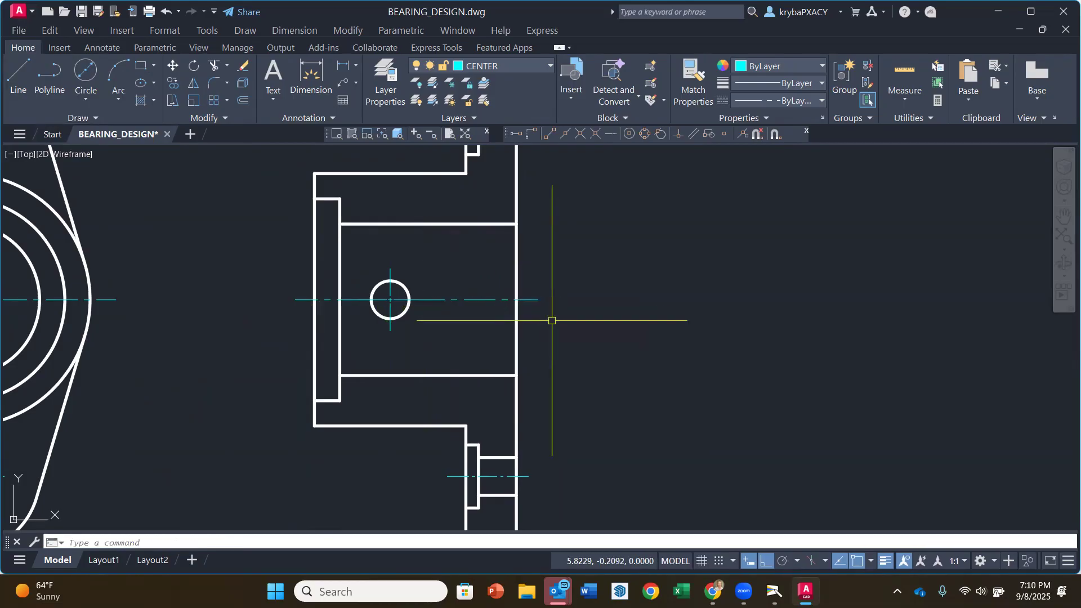
Step: Save the BEARING_DESIGN drawing
scroll(551, 321, "down", 2)
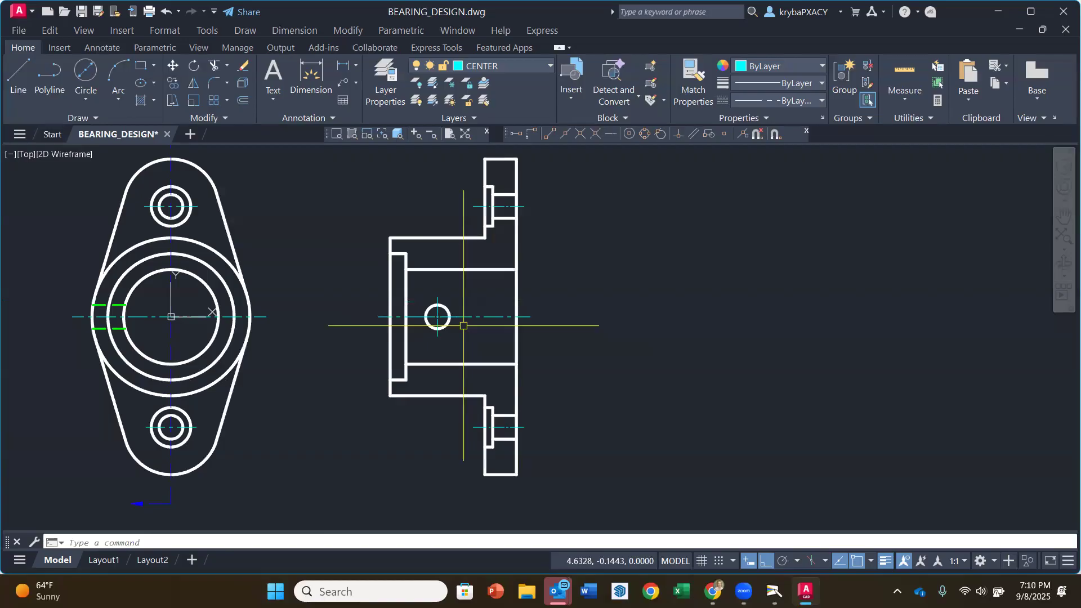
left_click(20, 31)
left_click(61, 159)
Step: Make X-HATCH the current layer and start the Hatch command
middle_click_drag(391, 274, 494, 281)
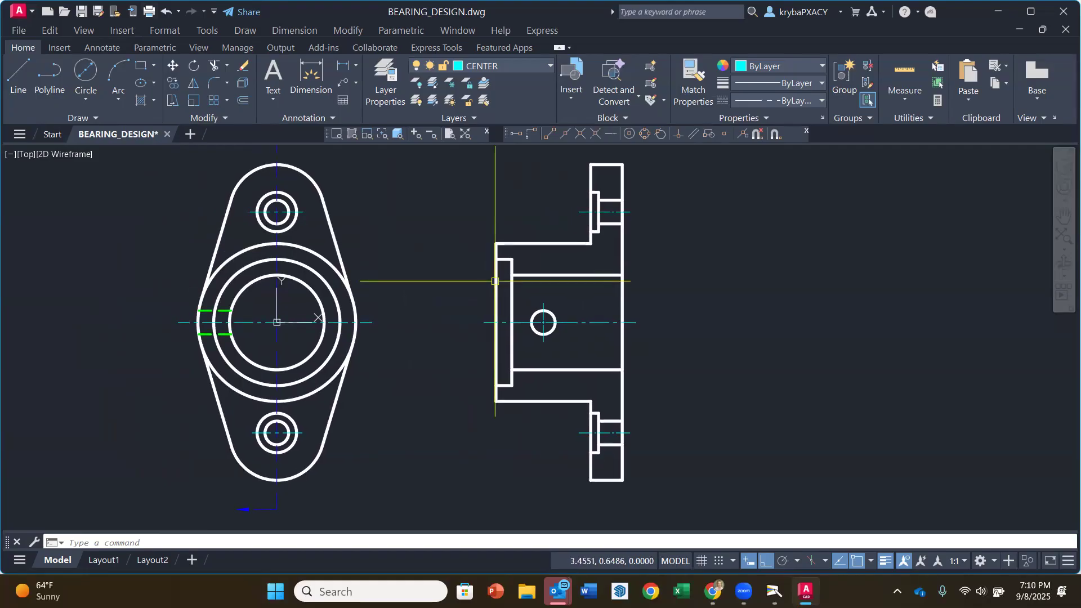
left_click(548, 66)
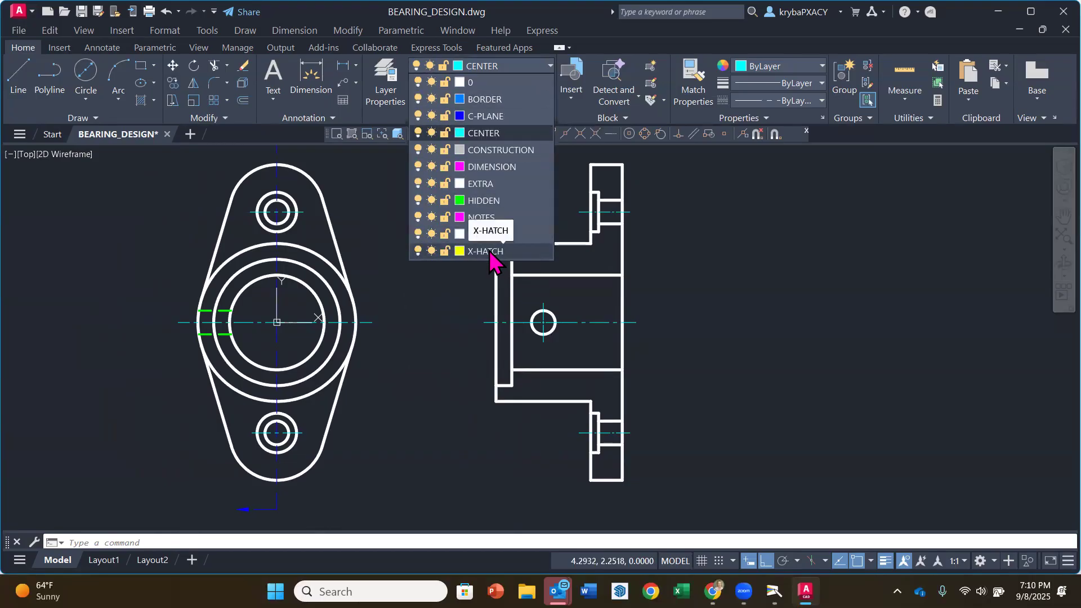
left_click(489, 251)
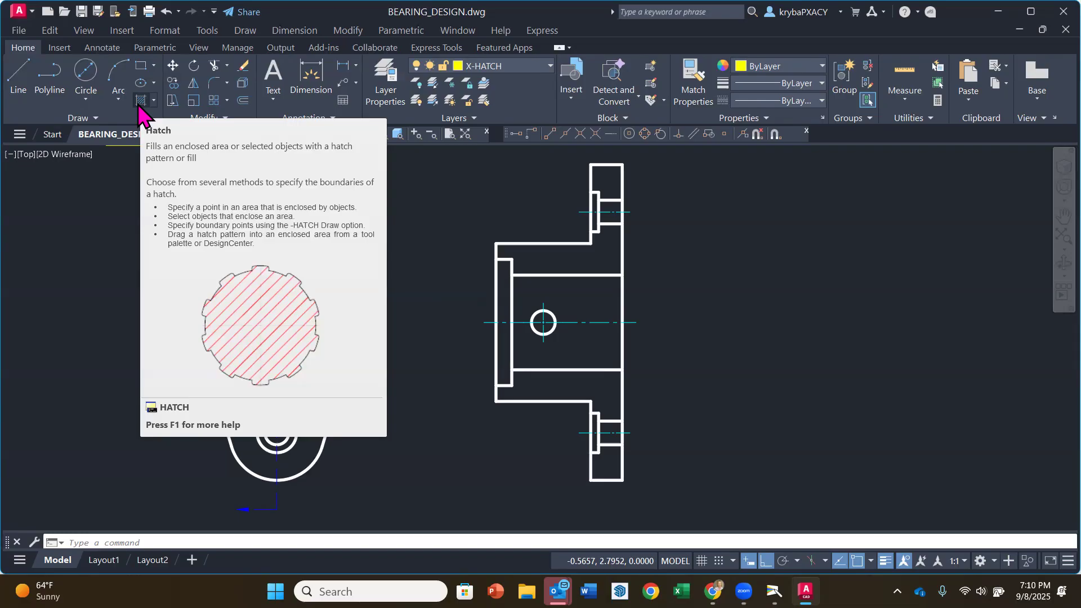
left_click(141, 102)
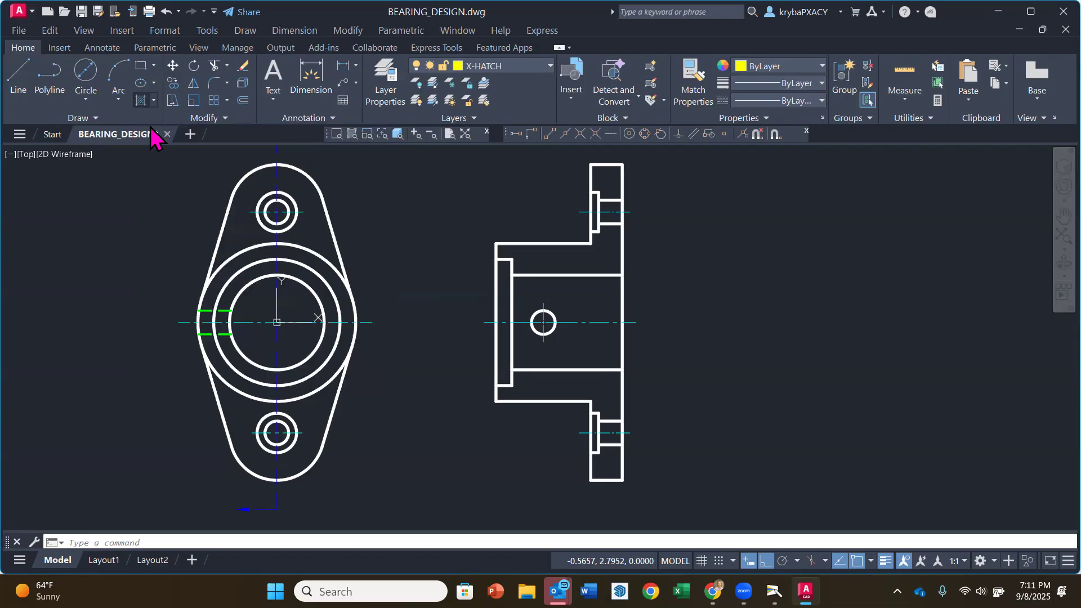
mouse_move(157, 144)
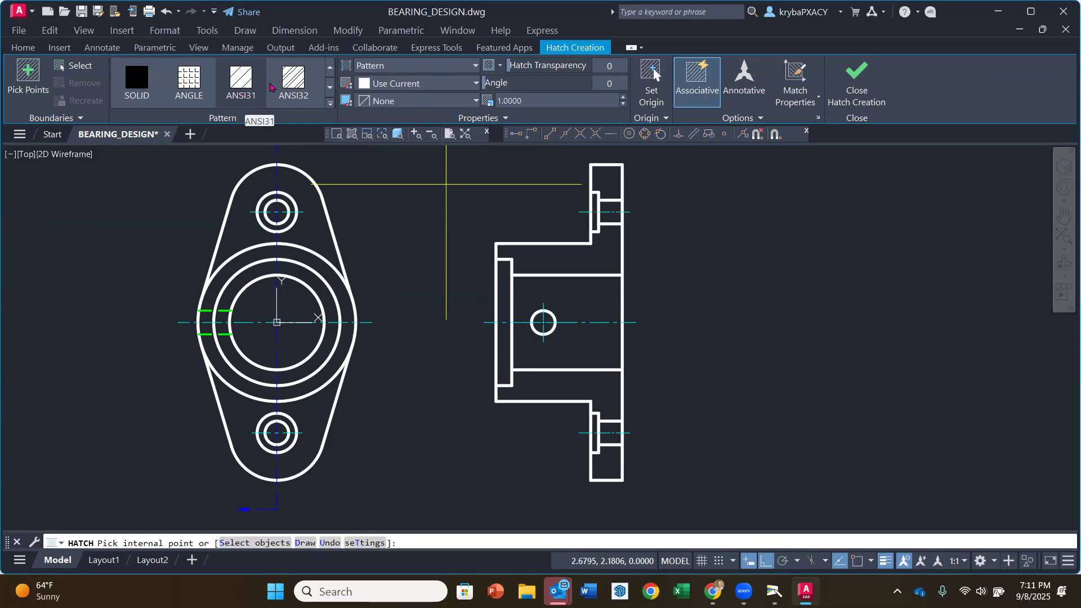
Step: Browse through the available hatch patterns and return to the beginning of the list
left_click(331, 88)
left_click(330, 88)
left_click(330, 88)
left_click(331, 88)
left_click(330, 88)
left_click(330, 88)
left_click(330, 88)
left_click(330, 89)
left_click(331, 88)
left_click(331, 88)
left_click(330, 89)
left_click(331, 88)
left_click(331, 89)
left_click(331, 68)
left_click(331, 68)
left_click(330, 69)
left_click(331, 68)
left_click(330, 68)
left_click(330, 68)
left_click(330, 68)
left_click(331, 69)
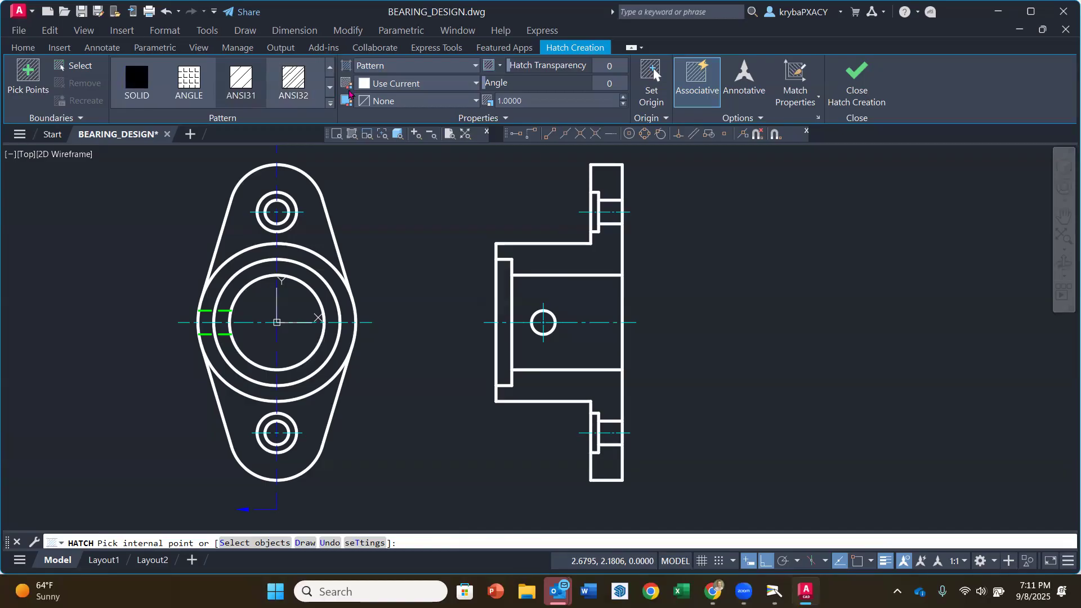
Step: Choose the ANSI31 hatch pattern
left_click(330, 87)
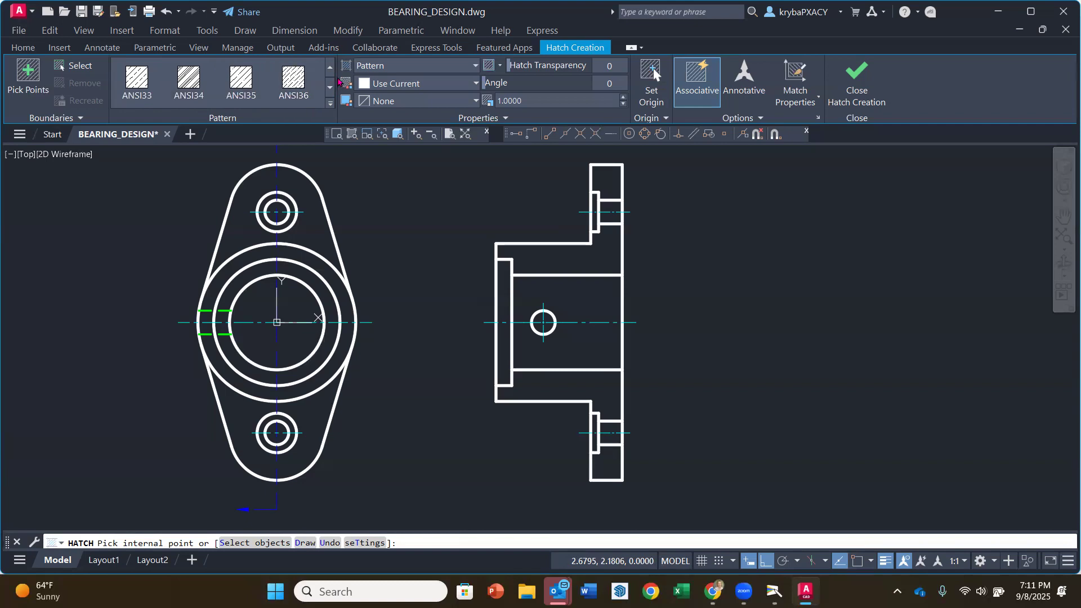
left_click(331, 69)
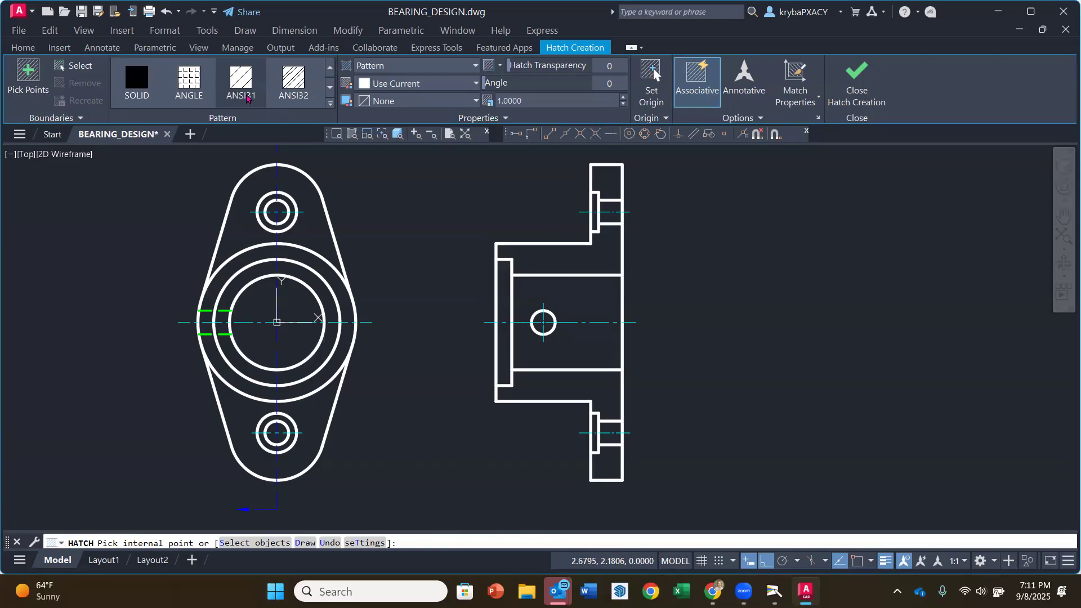
left_click(246, 100)
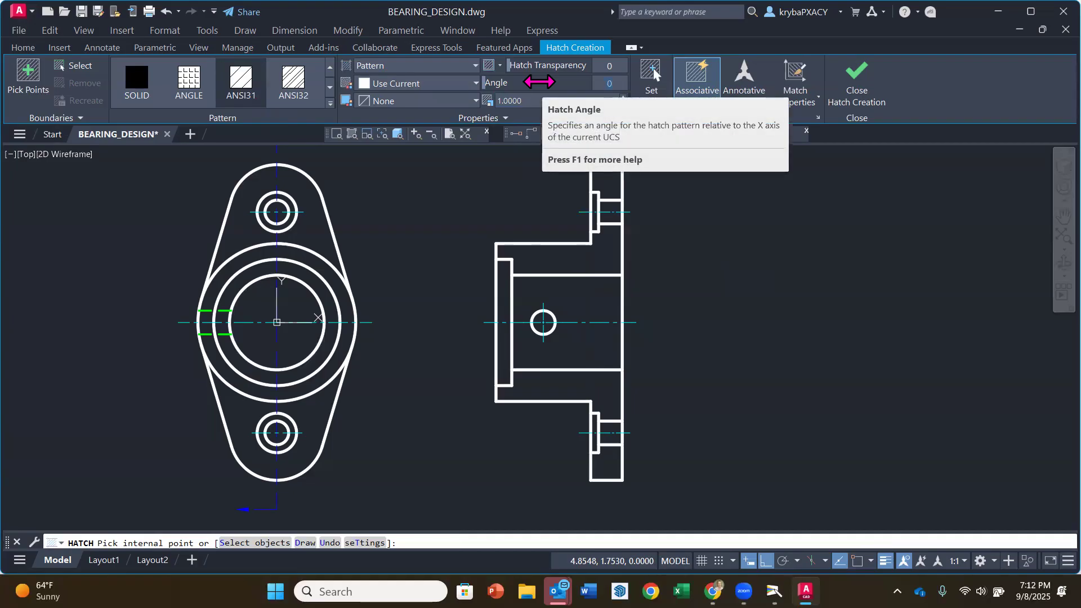
Step: Try a hatch angle of 15 and set it back to 0
type("15")
key("Return")
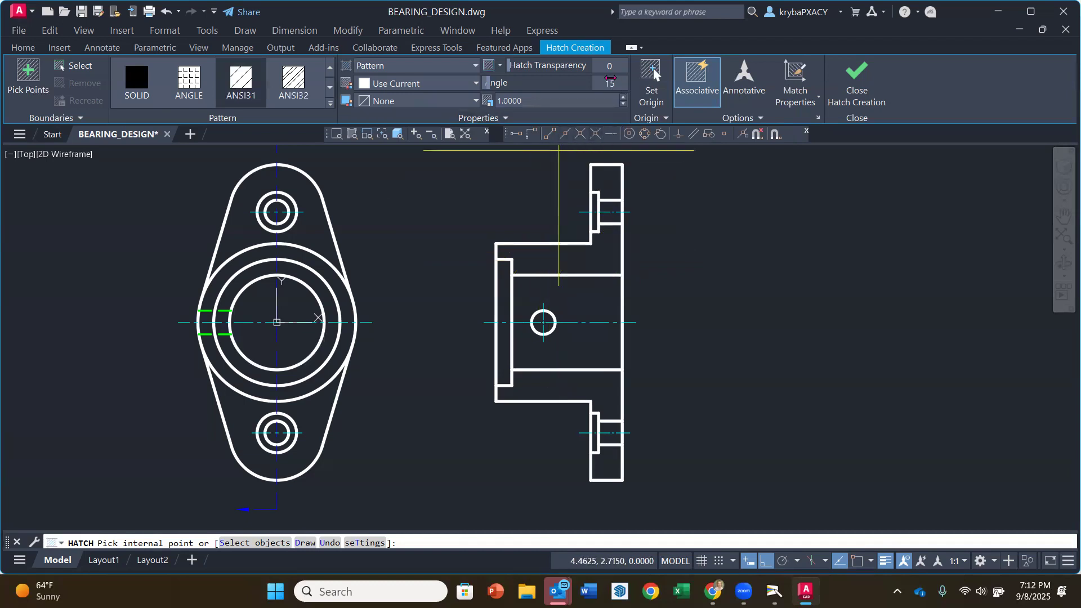
double_click(612, 83)
type("0")
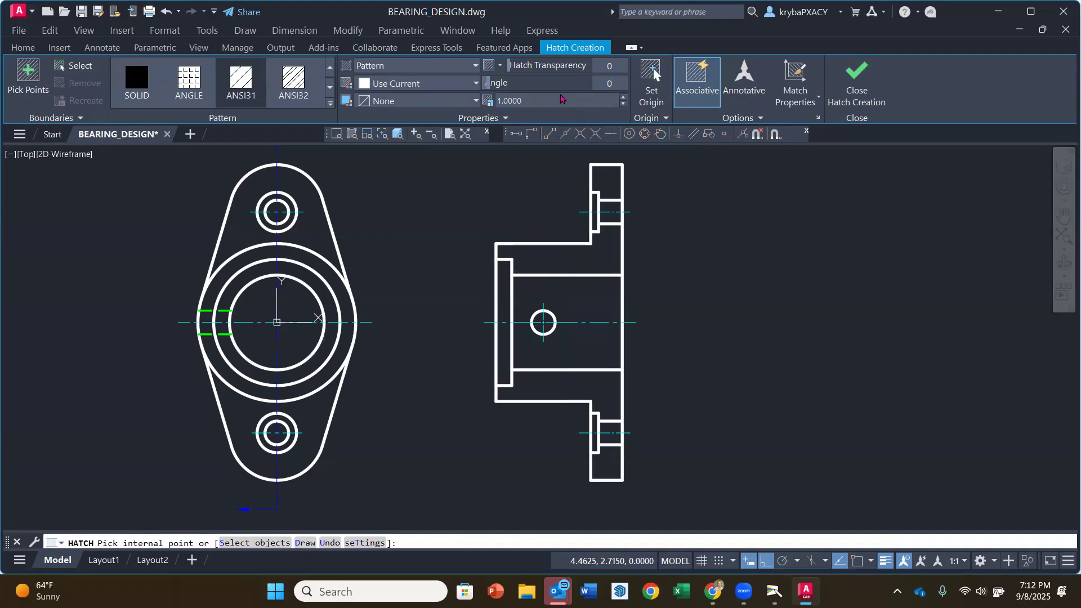
Step: Try hatch scales of 0.5 and 2, previewing them on the section's upper wall, and return the scale to 1
left_click(540, 103)
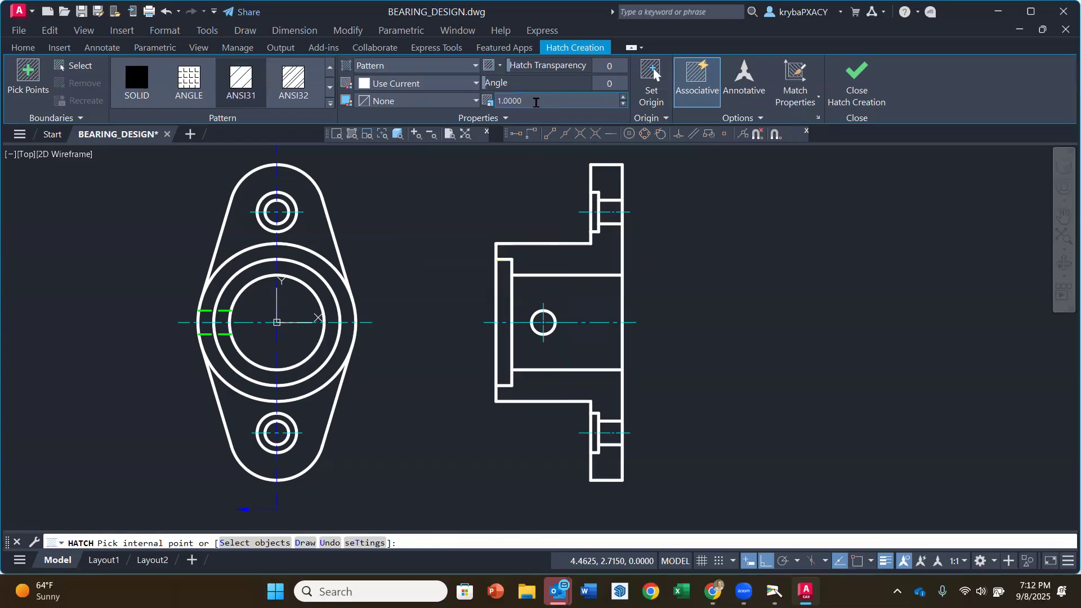
left_click_drag(535, 103, 492, 111)
type(".5")
key("Return")
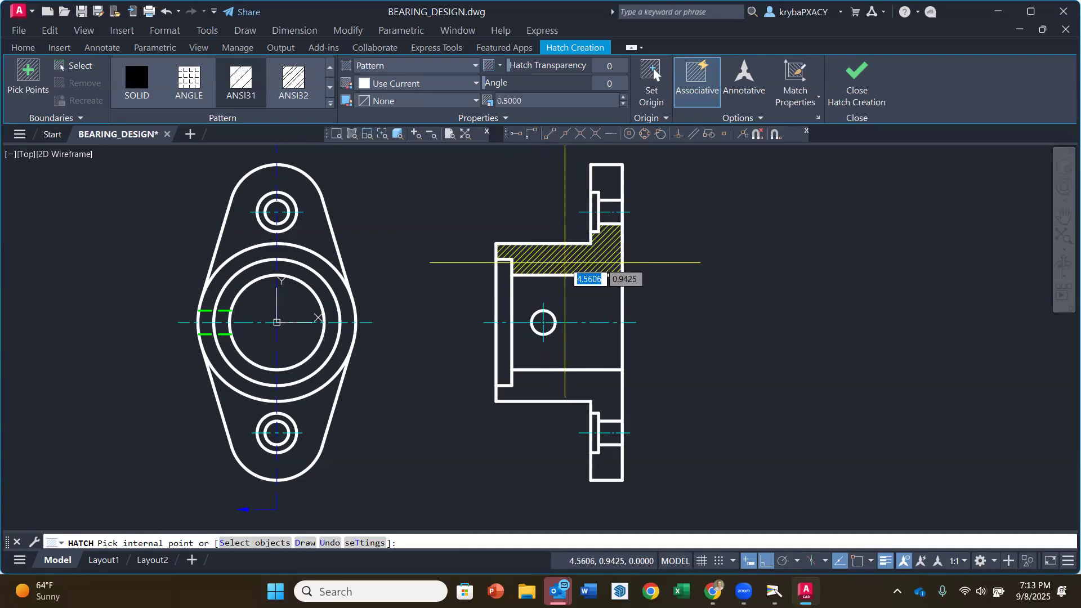
left_click(521, 102)
type("1")
key("Return")
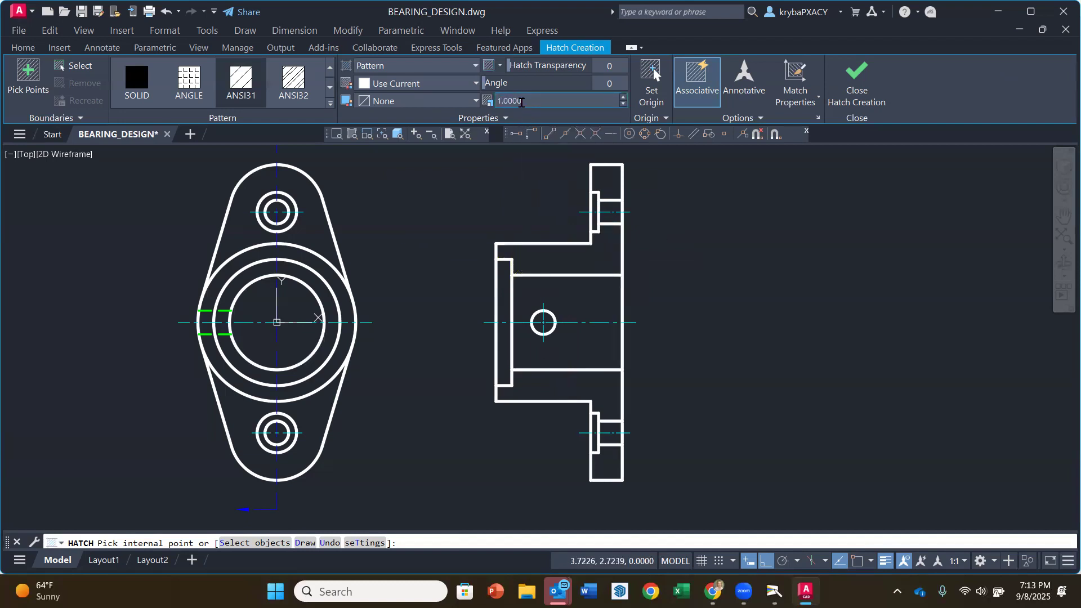
left_click(542, 105)
type("2")
key("Return")
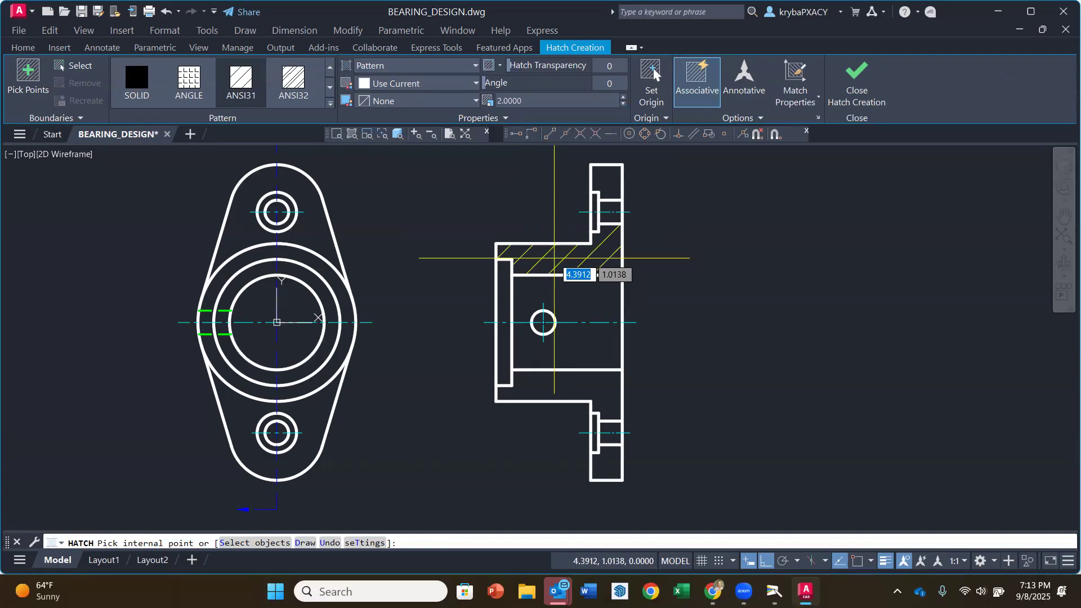
left_click(526, 102)
type("1")
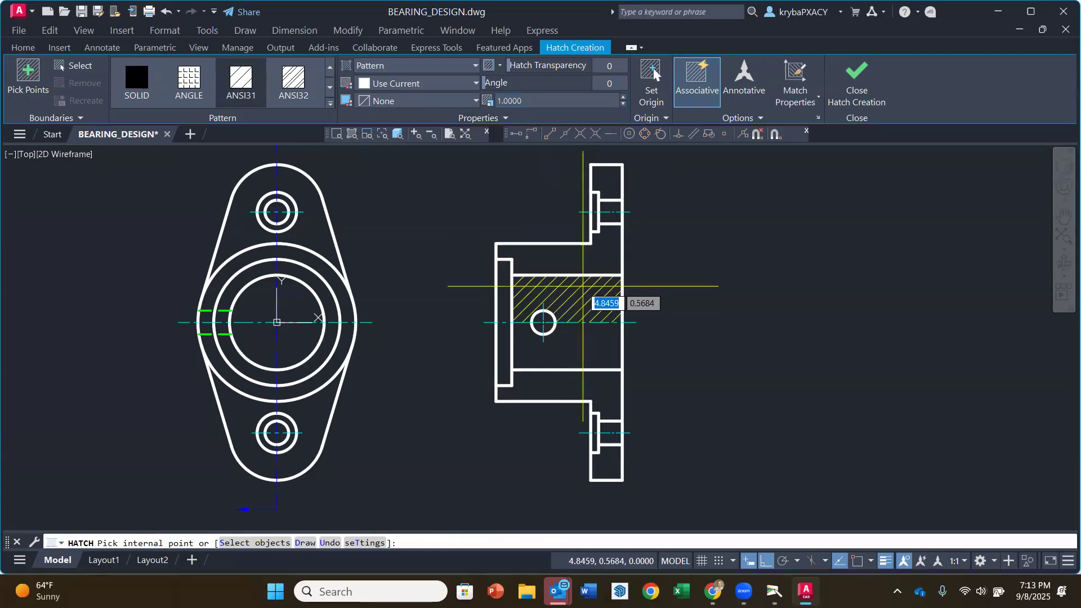
Step: Hatch the four cut areas of the section view, above and below the bore and beyond both bolt holes, and save the drawing
left_click(569, 260)
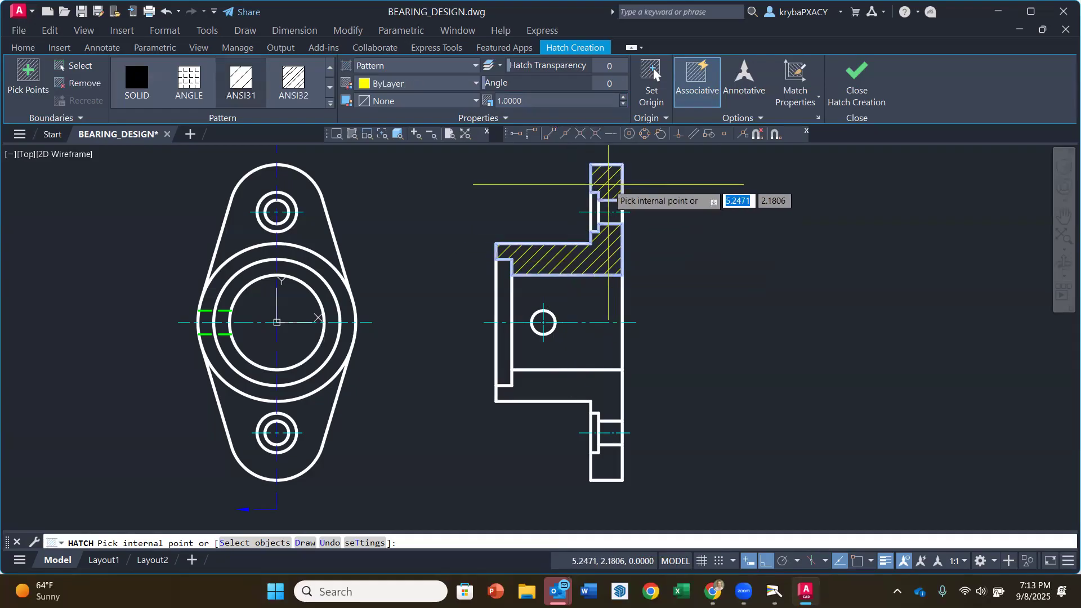
left_click(608, 184)
left_click(608, 385)
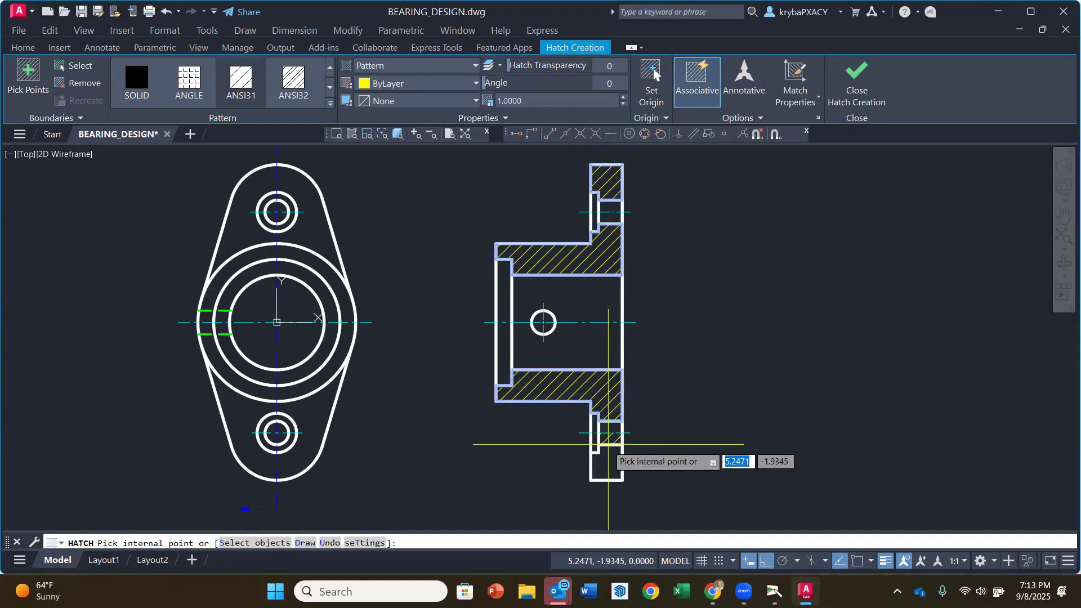
left_click(606, 465)
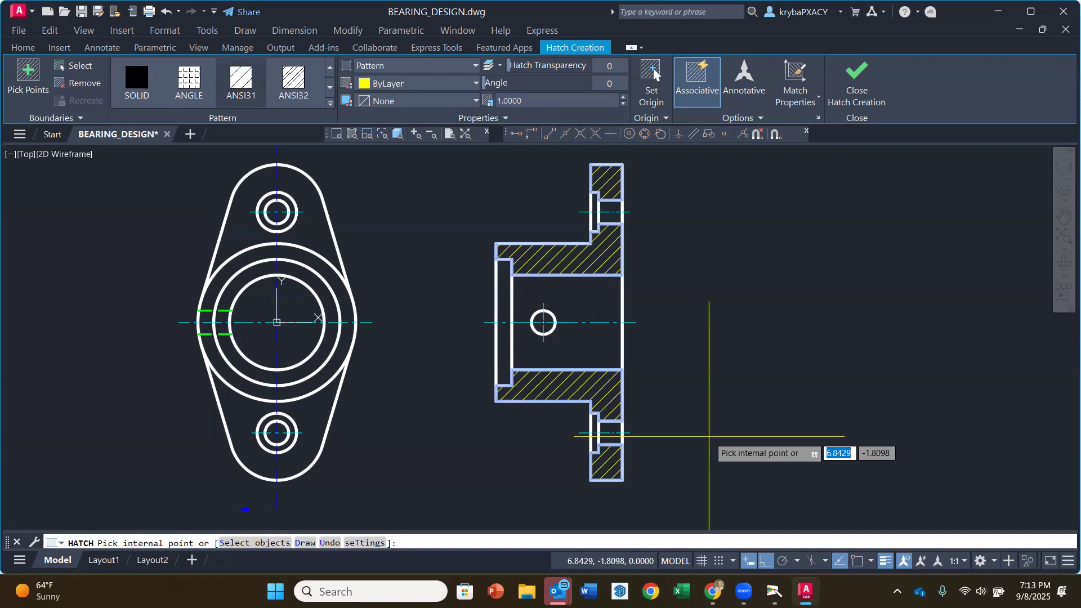
key("Return")
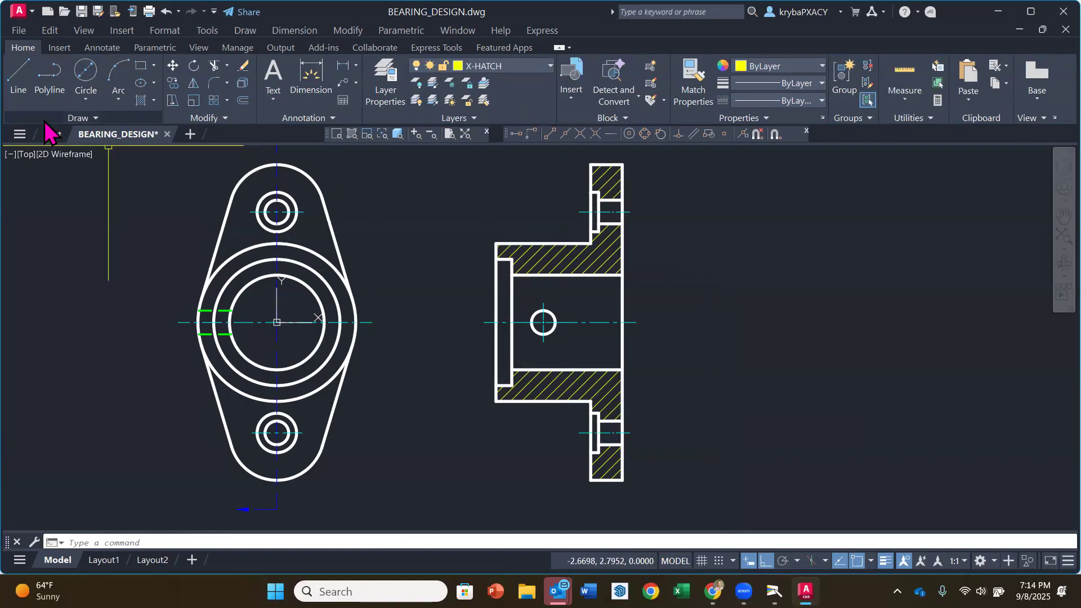
left_click(19, 30)
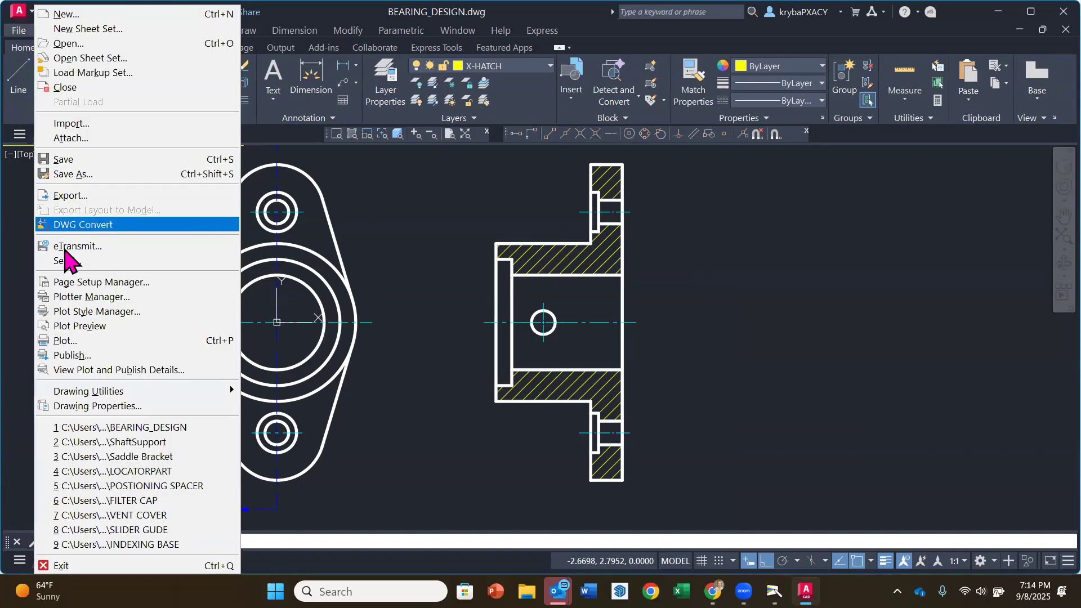
left_click(69, 160)
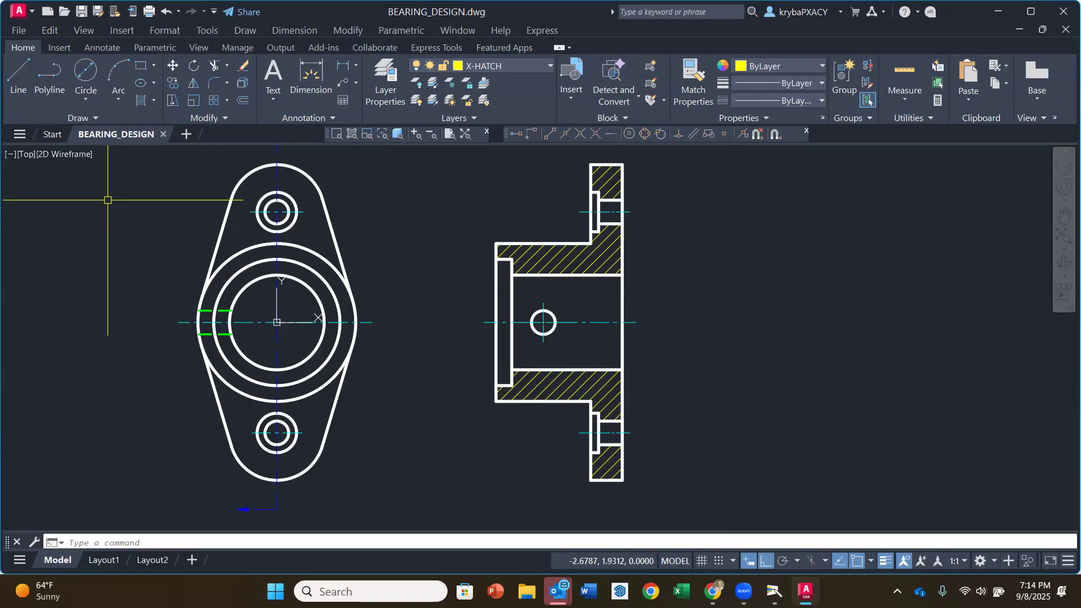
Step: Open the plot settings for the model and select AutoCAD PDF (General Documentation).pc3 as the plotter
left_click(20, 31)
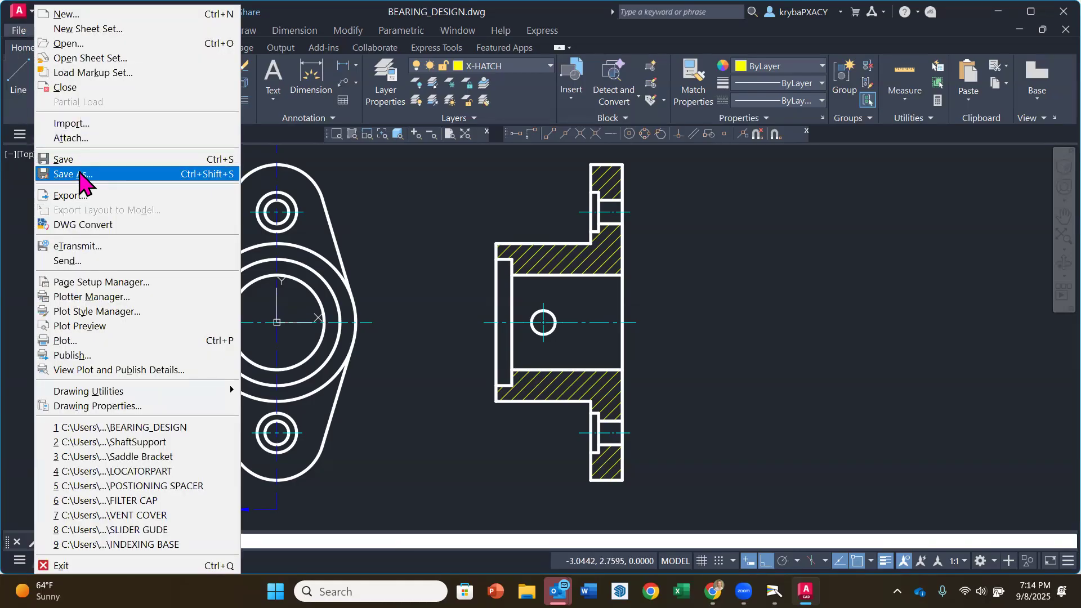
left_click(74, 340)
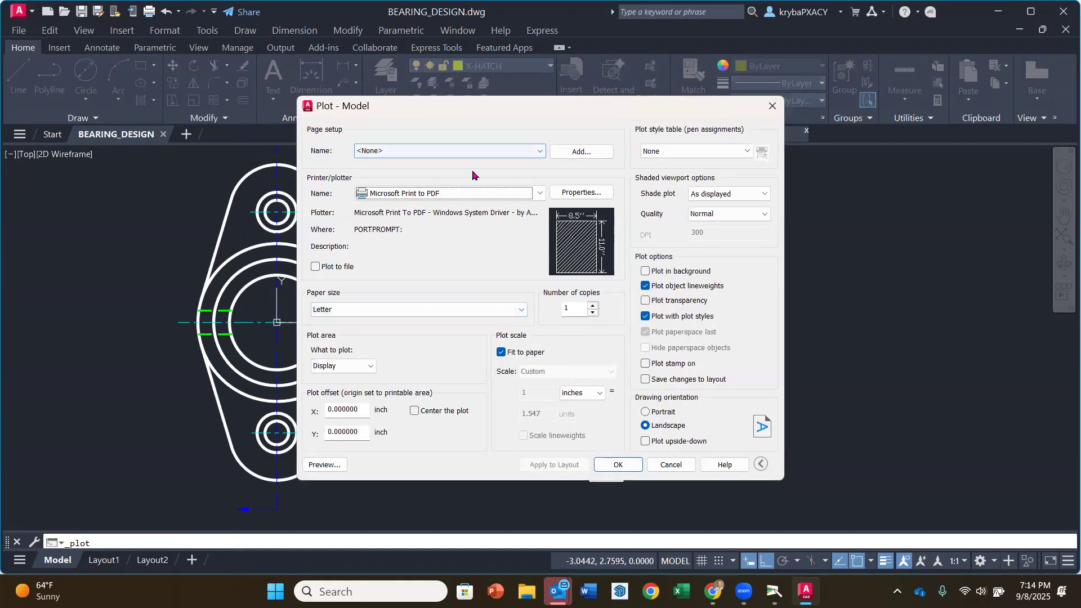
left_click(461, 195)
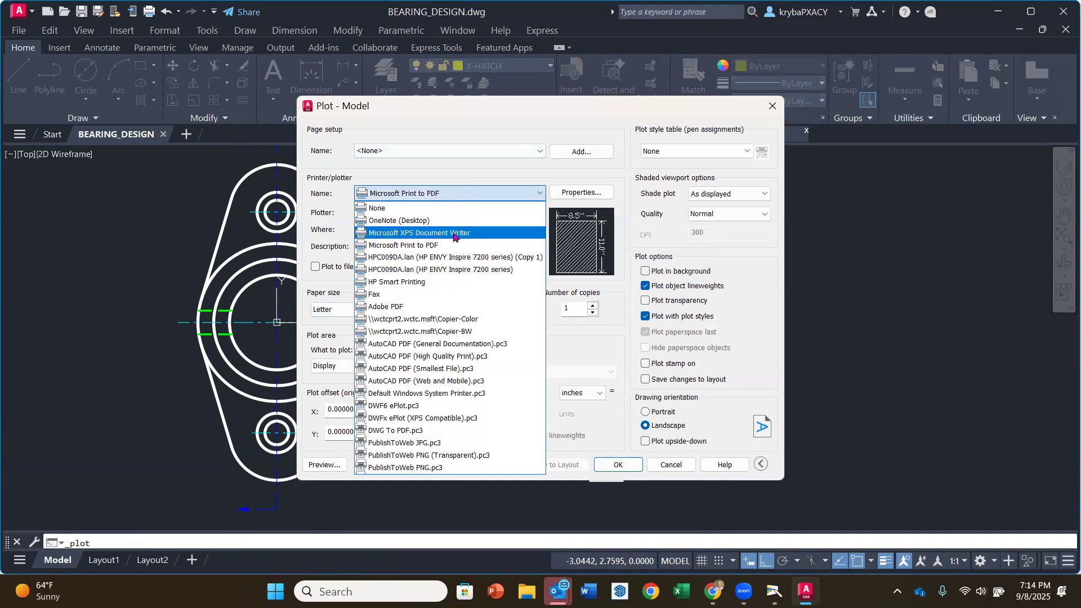
left_click(419, 346)
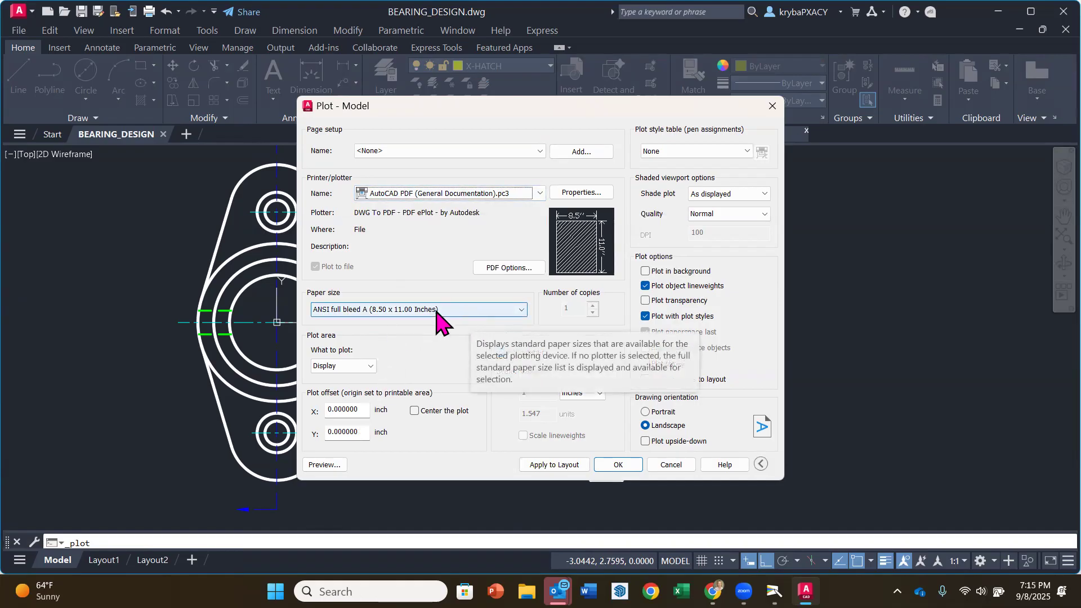
Step: Set the plot's paper size to ANSI A (11.00 x 8.50 Inches)
left_click(519, 310)
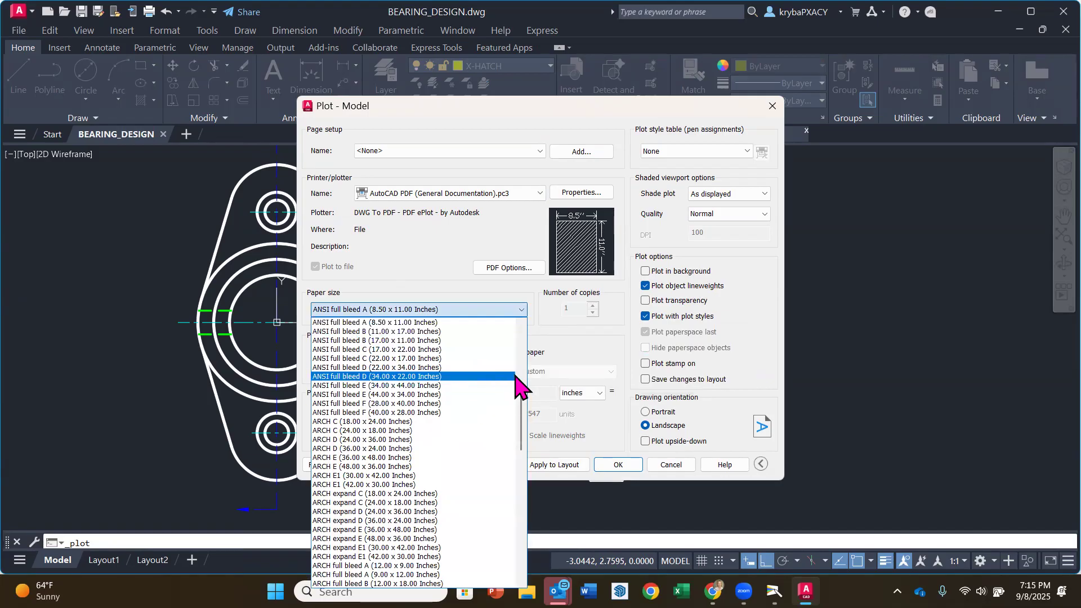
left_click_drag(519, 415, 524, 345)
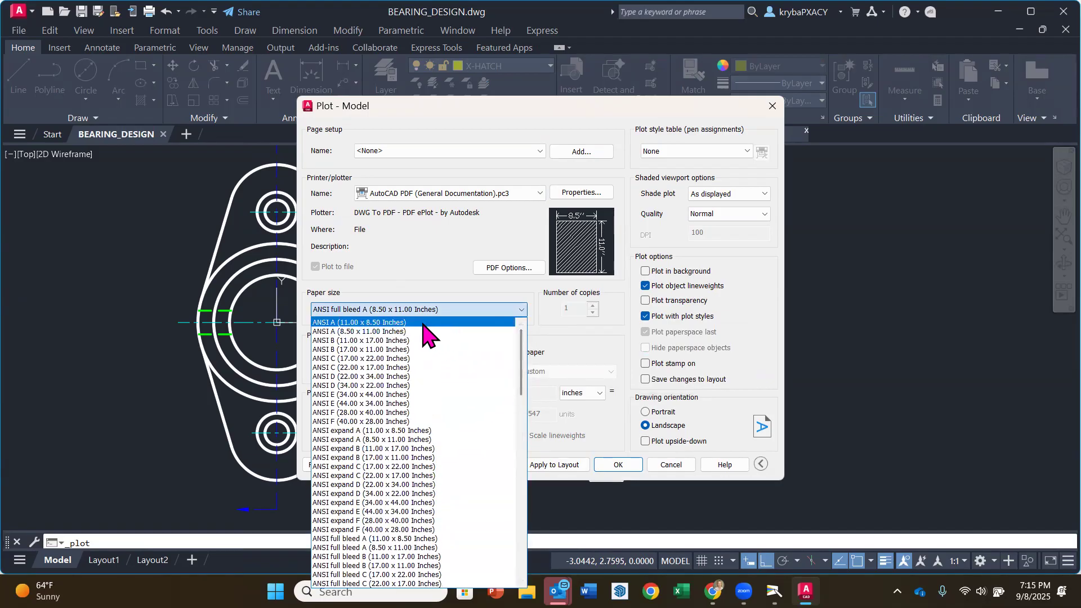
left_click(420, 322)
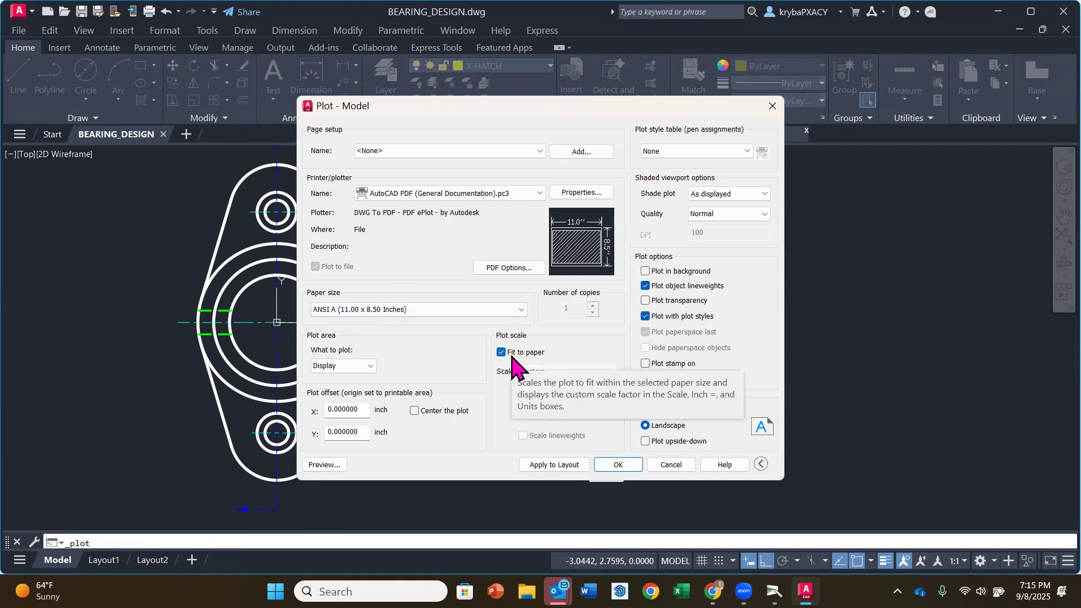
Step: Set the plot area to a window enclosing both the front and section views, and preview the plot
left_click(371, 367)
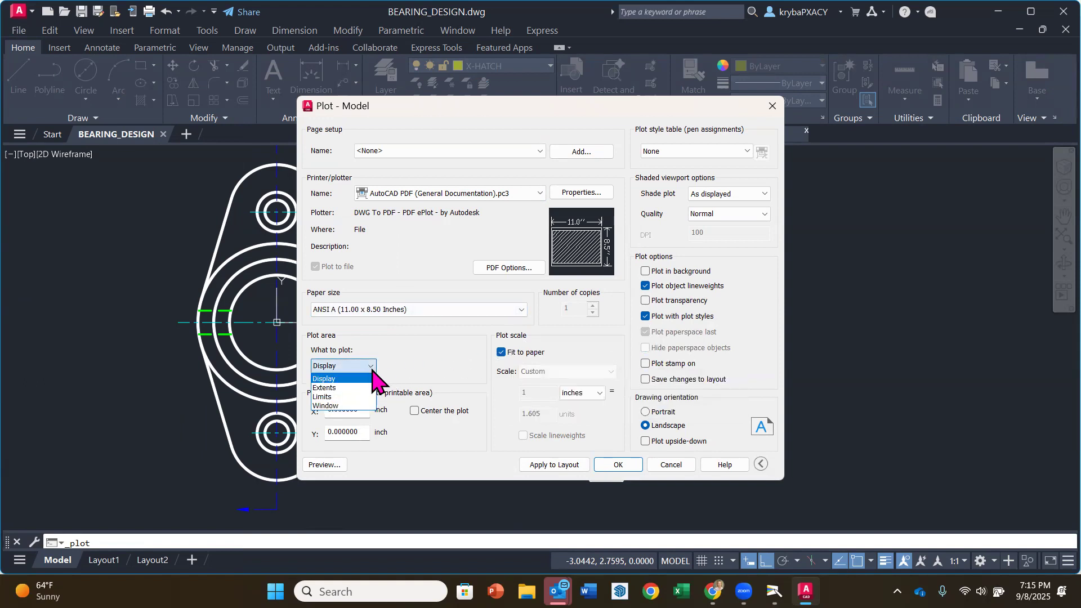
left_click(343, 406)
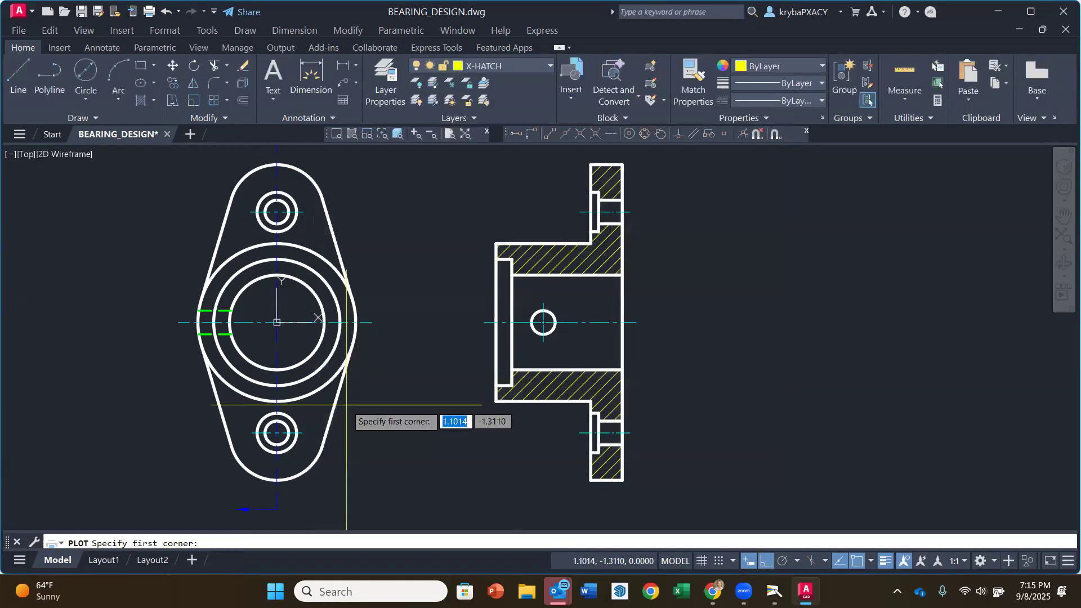
scroll(421, 338, "down", 2)
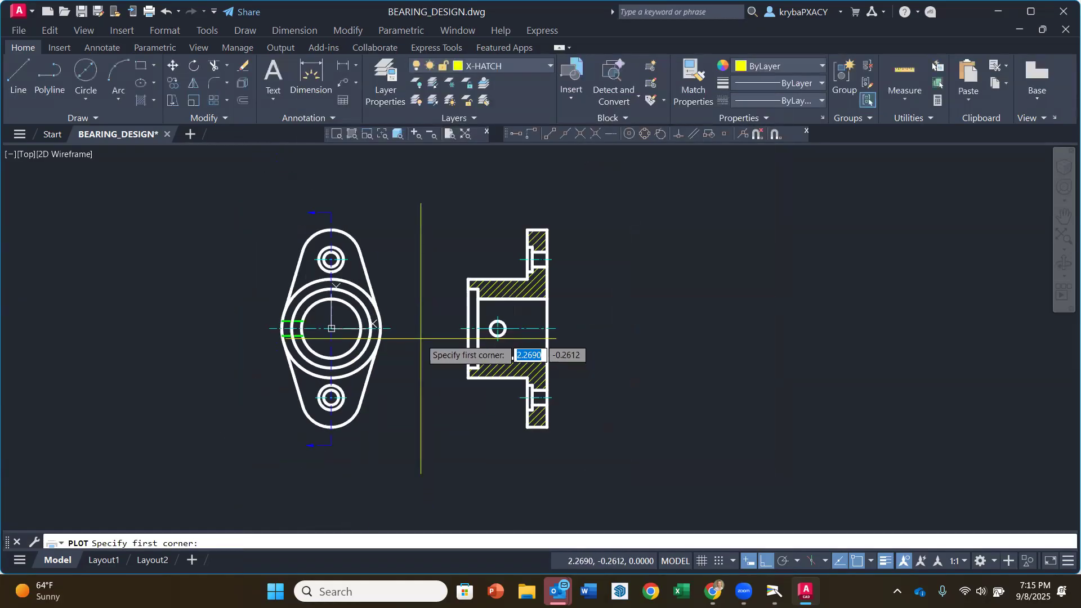
left_click(252, 206)
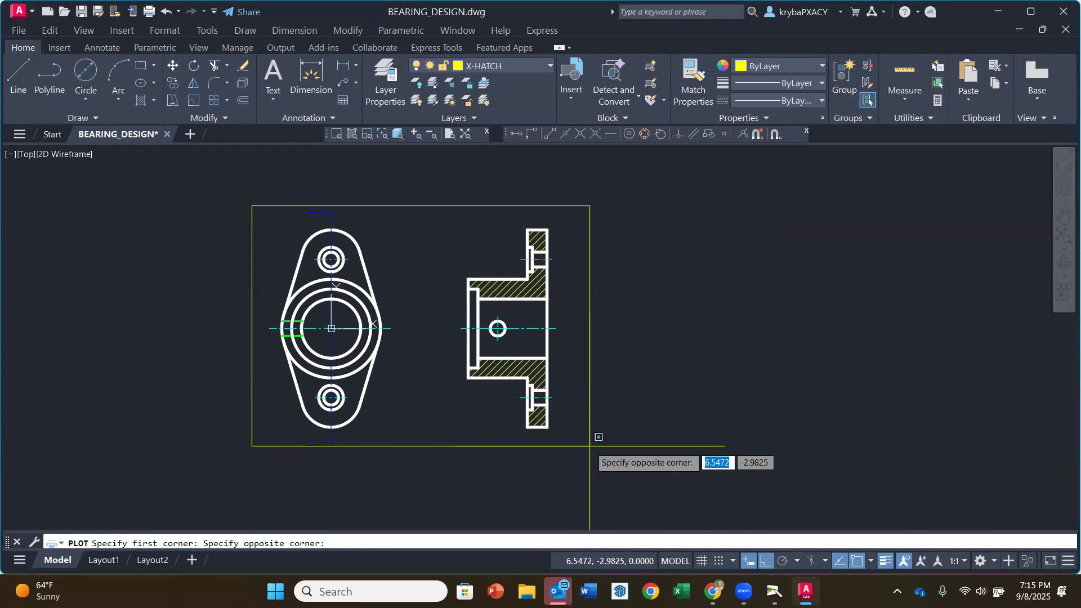
left_click(566, 459)
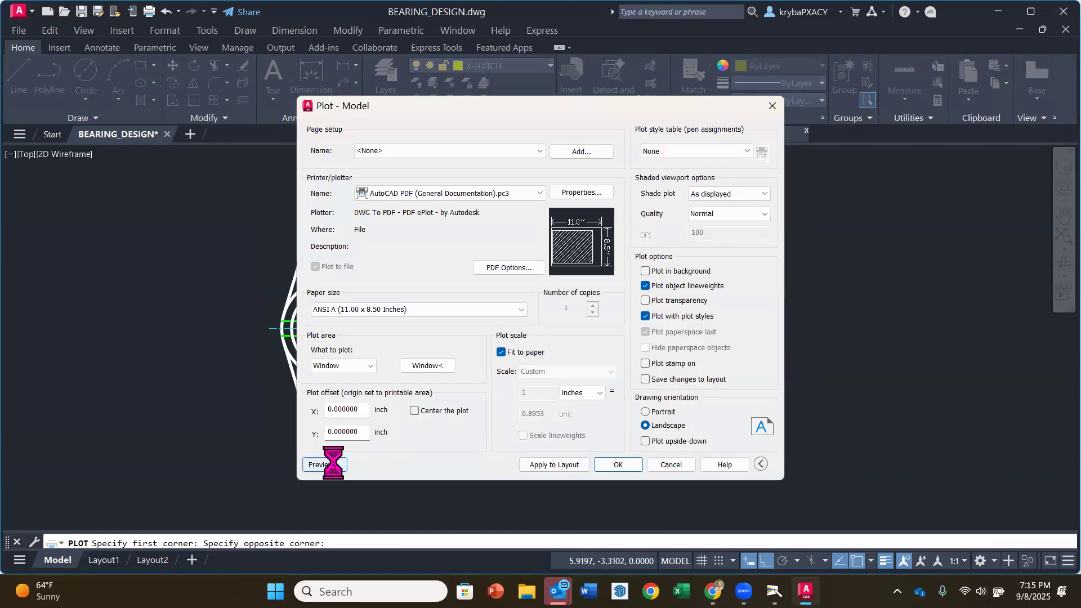
left_click(326, 464)
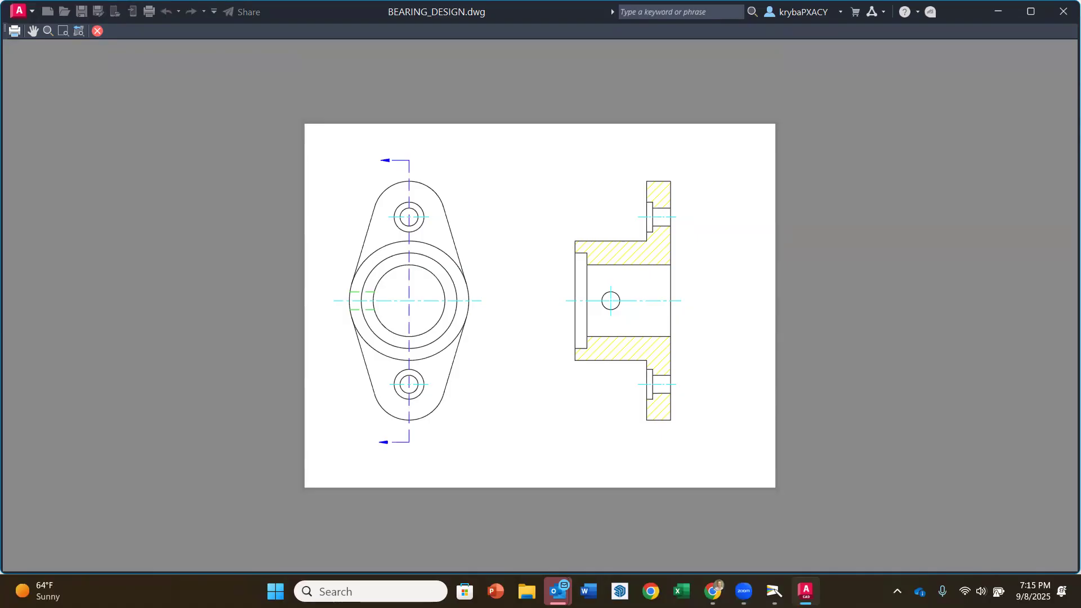
Step: Plot the previewed sheet to BEARING_DESIGN-Model.pdf in the OneDrive folder Mech Design Courses, and close the resulting PDF
left_click(15, 33)
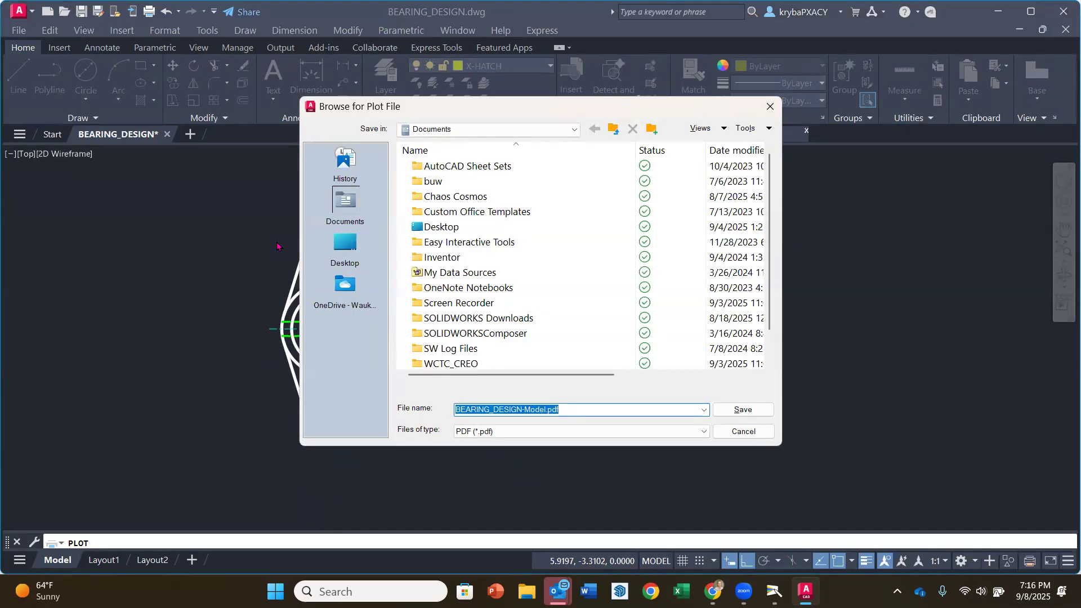
left_click(575, 131)
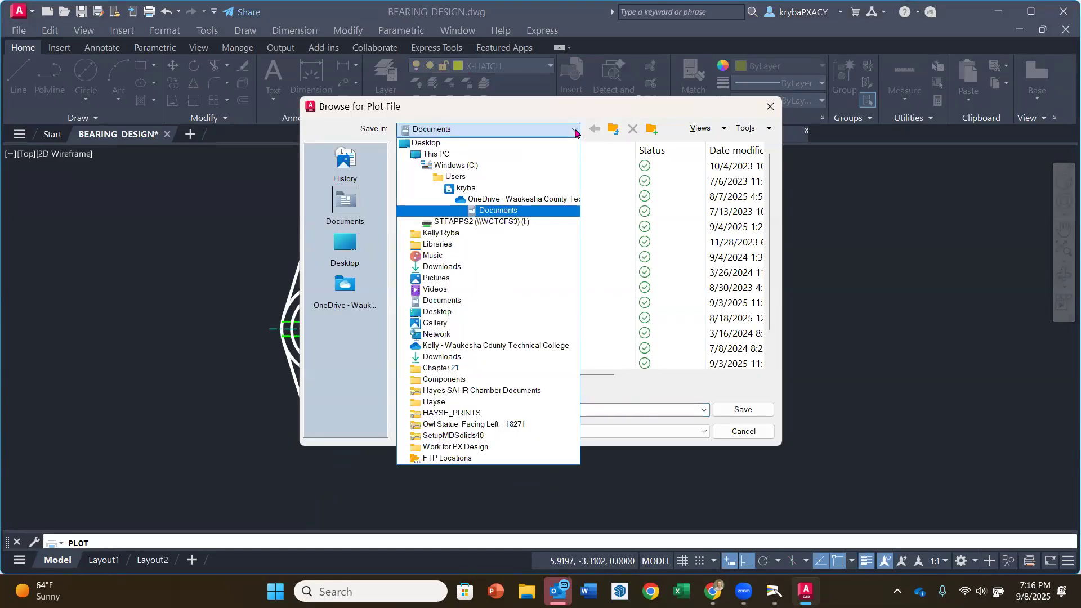
left_click(518, 199)
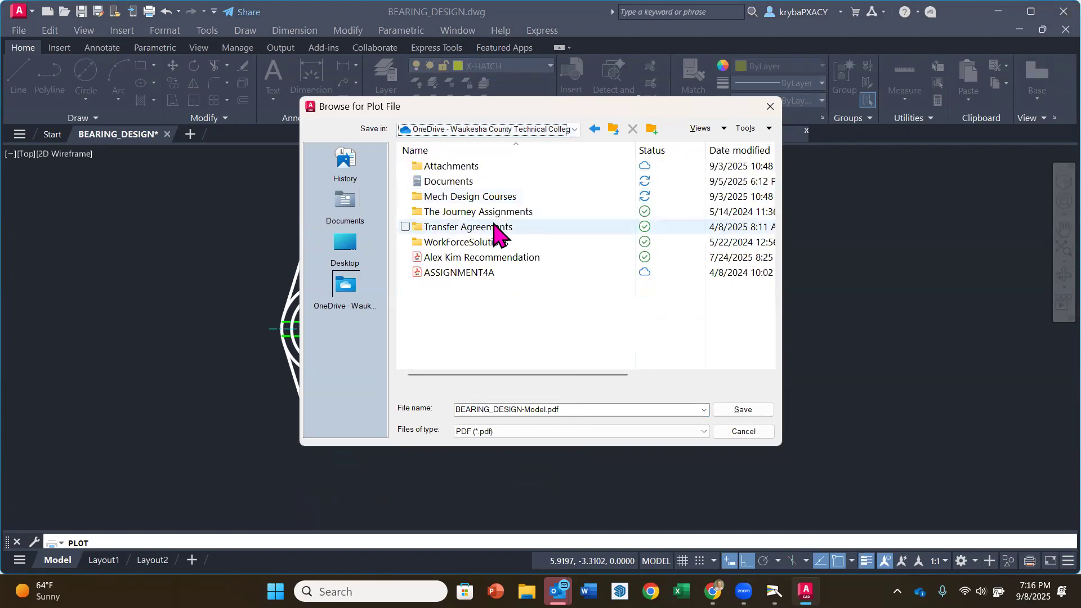
double_click(477, 200)
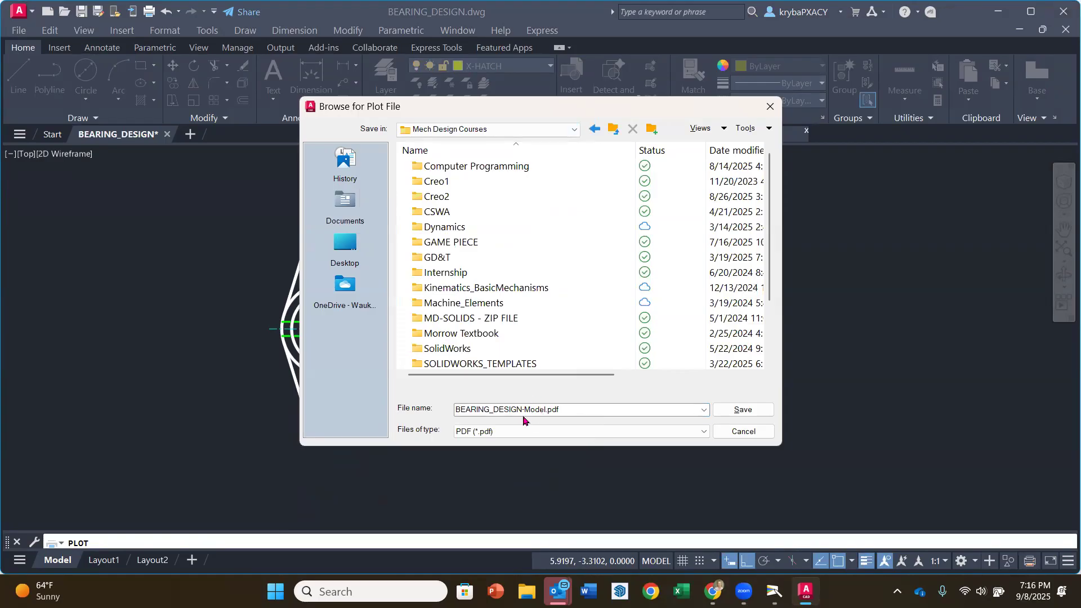
left_click(741, 414)
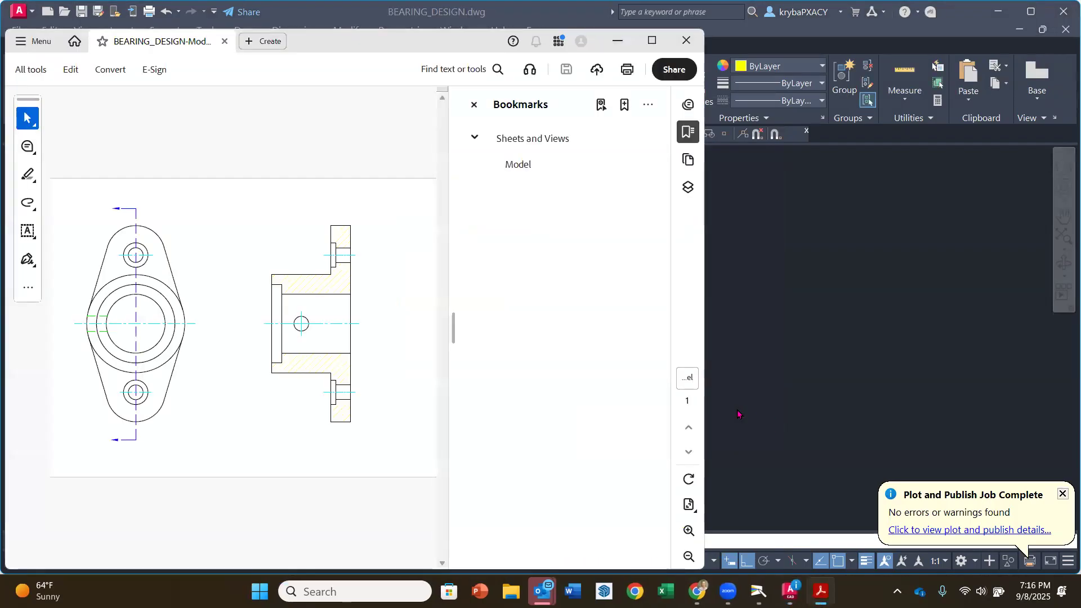
left_click(687, 41)
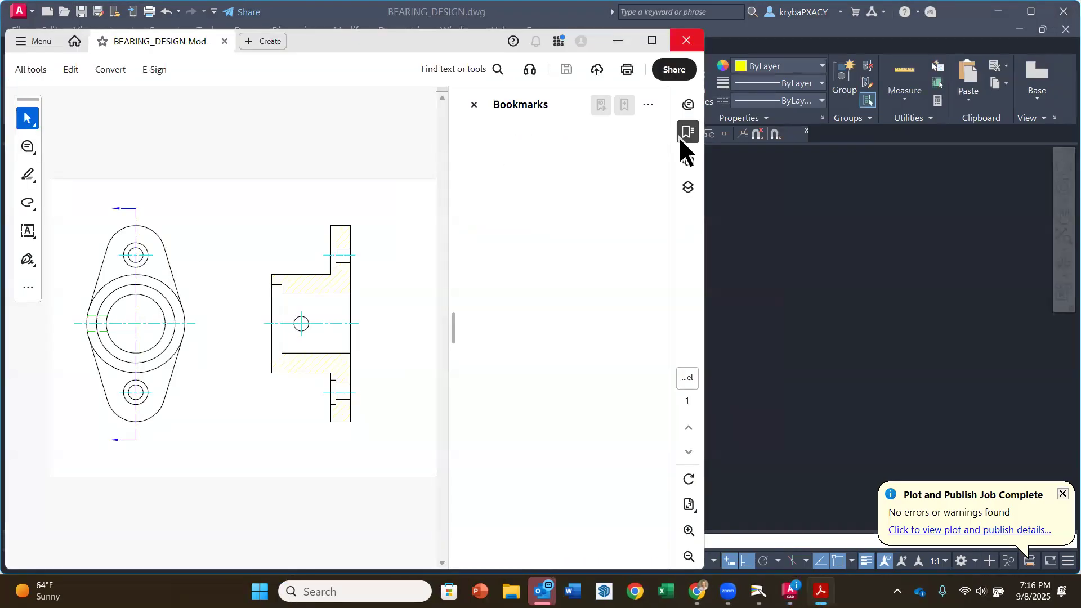